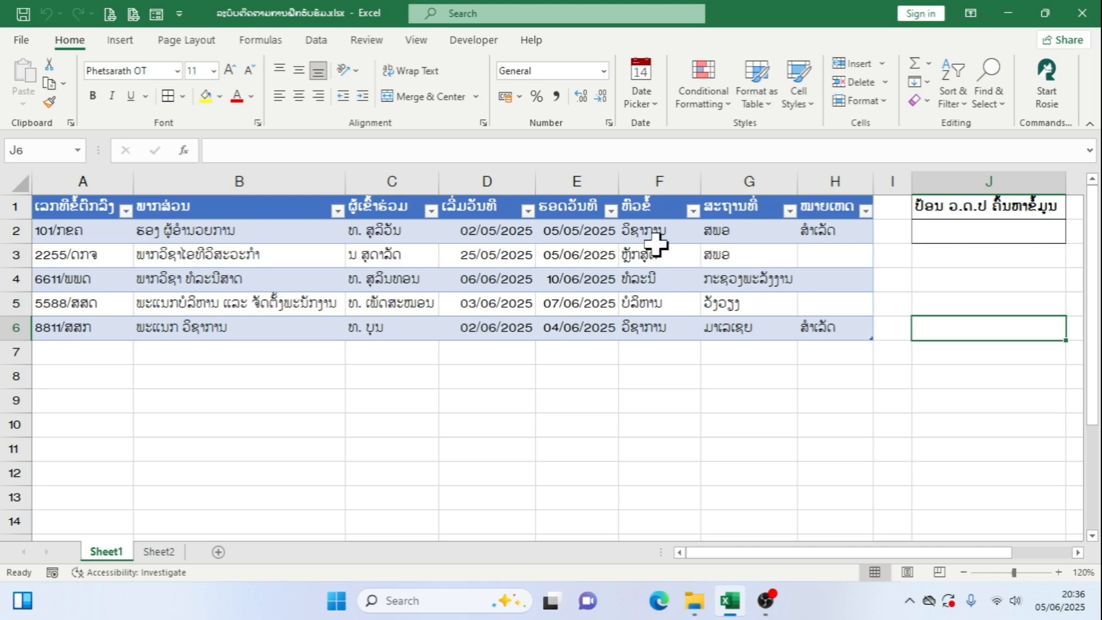
# Examine the row 6 entry cell by cell, including the participant drop-down list, the remarks formula and the end date
pyautogui.click(84, 352)
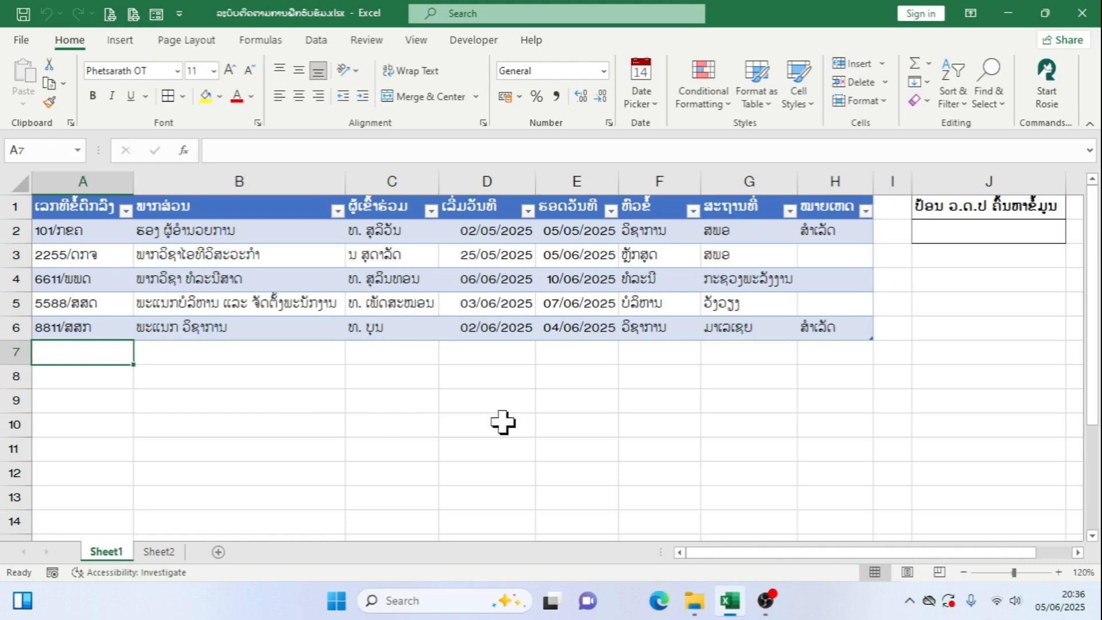
pyautogui.click(86, 326)
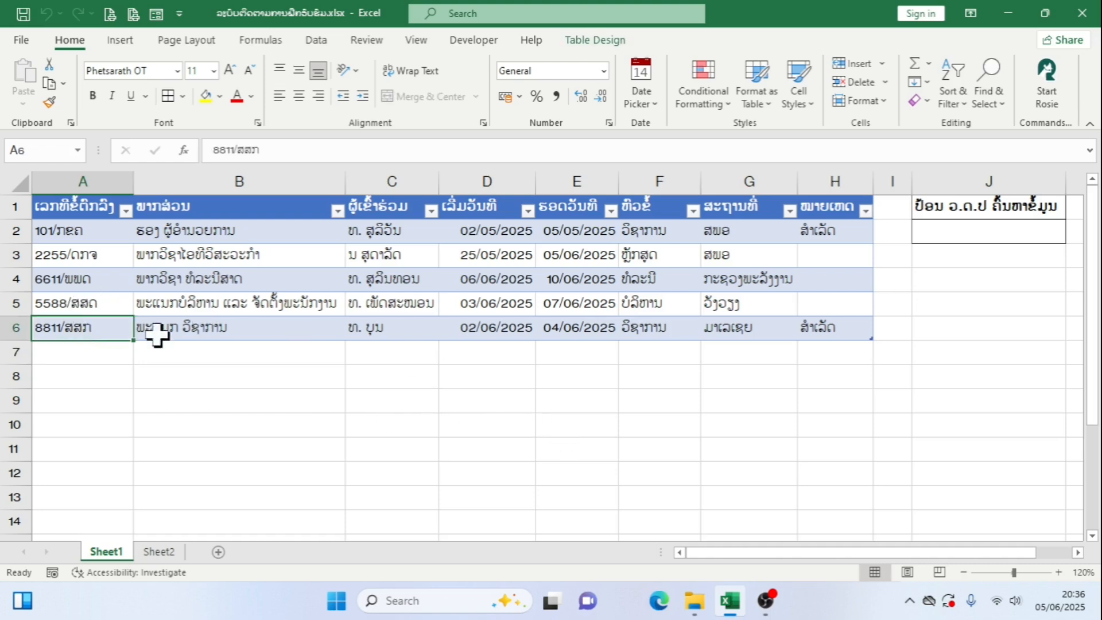
pyautogui.click(267, 337)
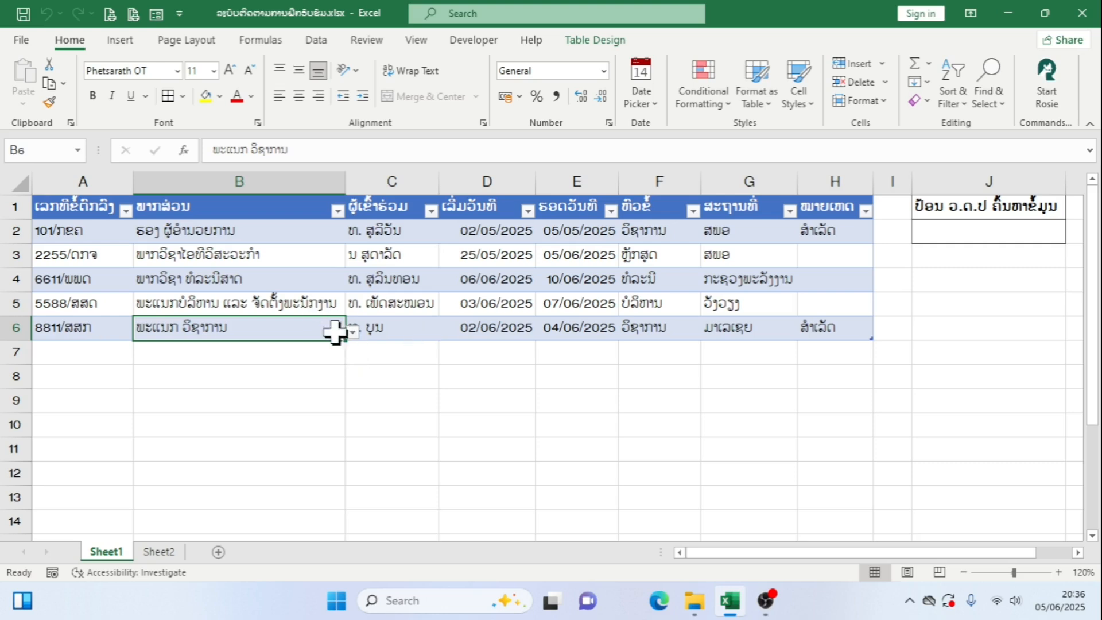
pyautogui.click(421, 330)
pyautogui.click(446, 332)
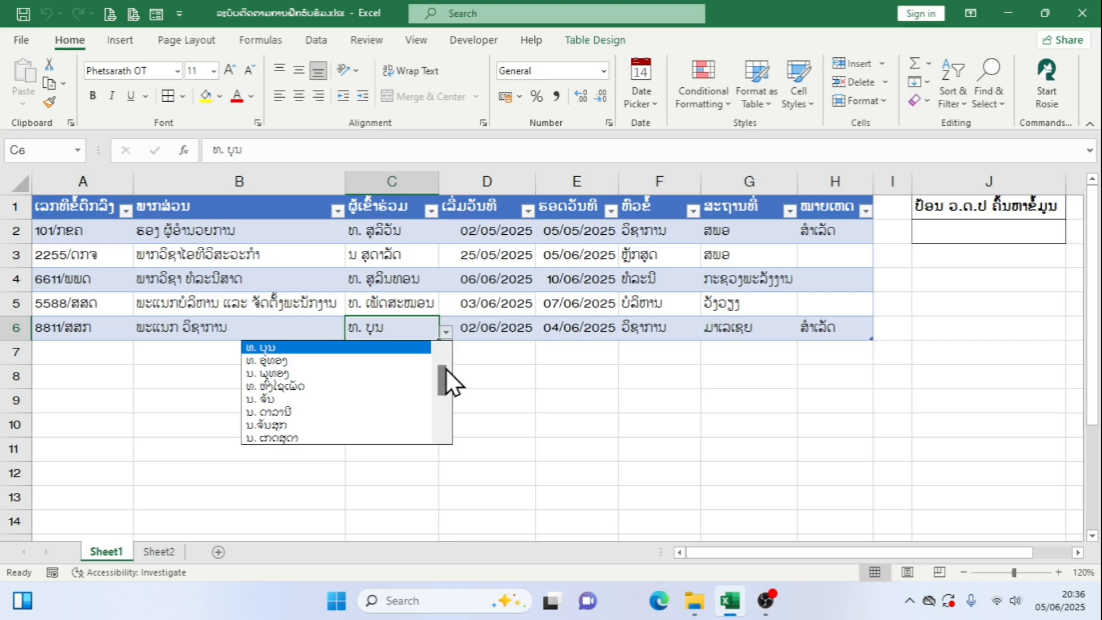
pyautogui.moveTo(446, 369)
pyautogui.mouseDown()
pyautogui.moveTo(439, 421)
pyautogui.moveTo(443, 373)
pyautogui.mouseUp()
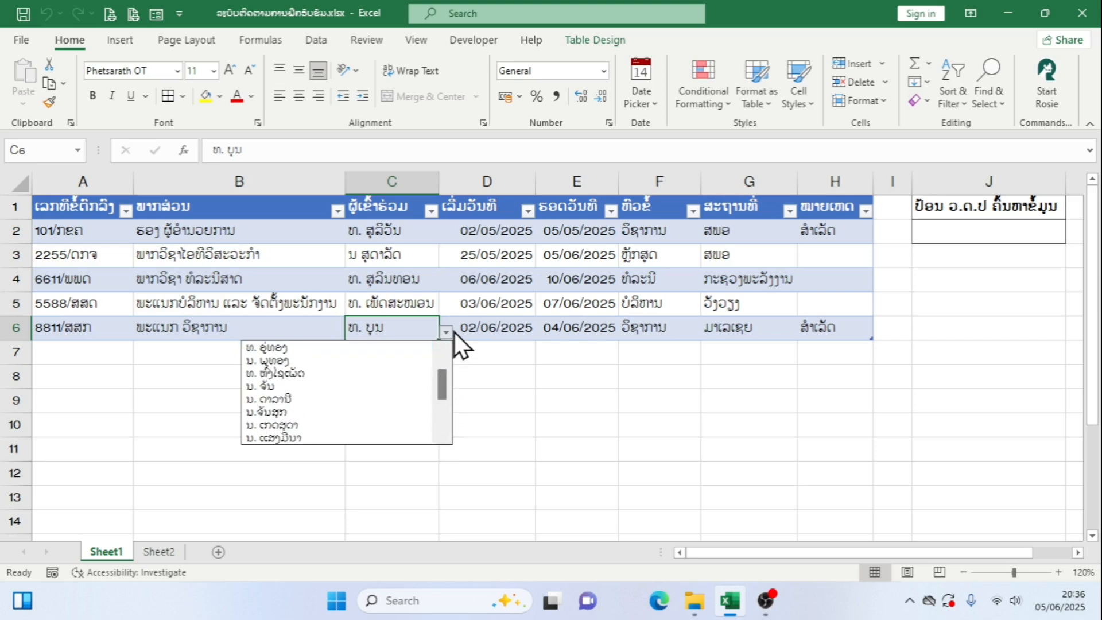
pyautogui.click(453, 332)
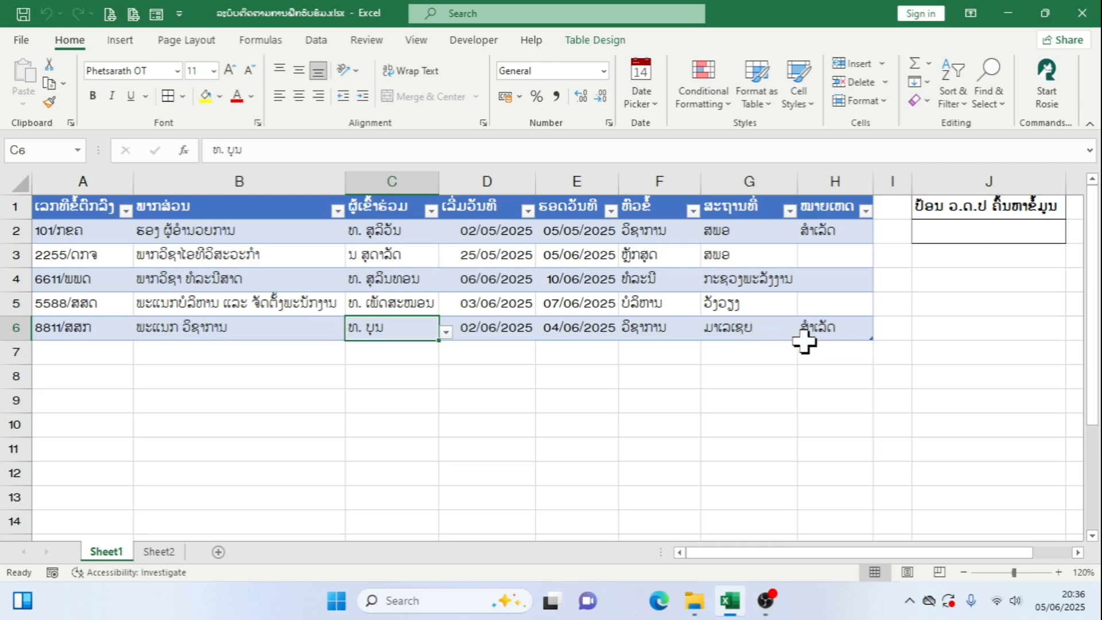
pyautogui.click(856, 335)
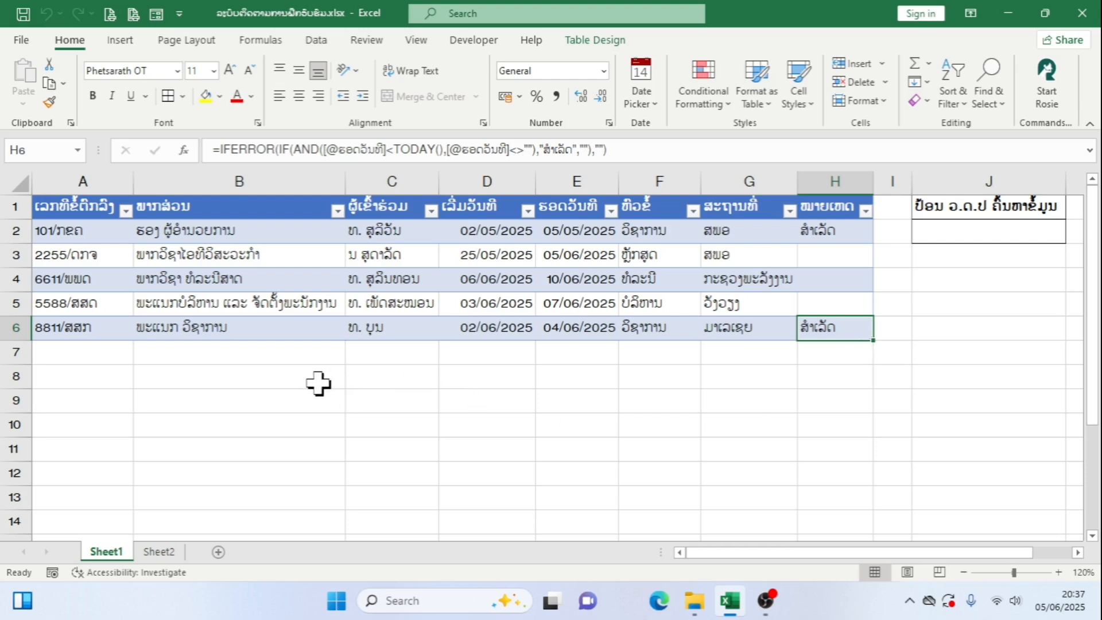
pyautogui.click(597, 326)
# Start a new record in row 7 with the agreement number 5588/ຂຂກ
pyautogui.click(69, 348)
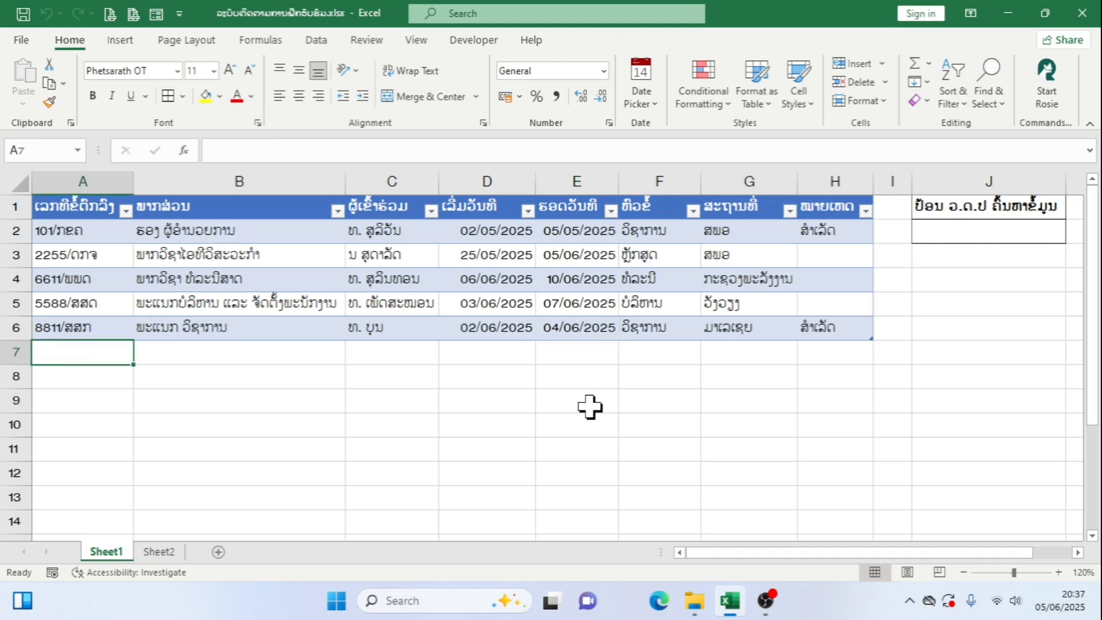
pyautogui.write('5588')
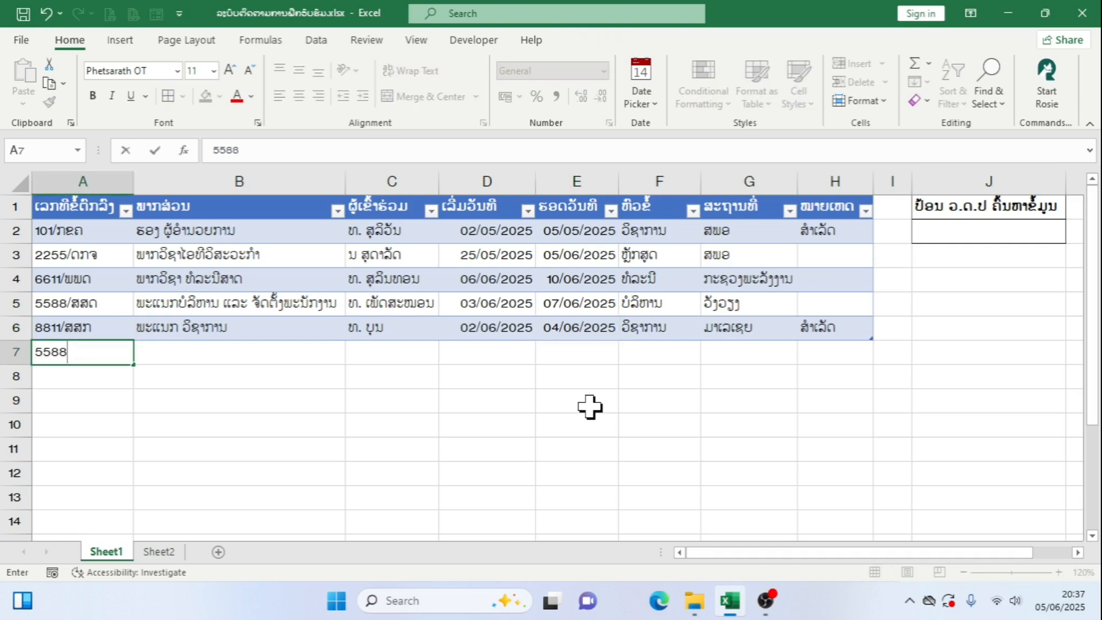
pyautogui.write('/ຂຂກ')
# In row 7, choose the department ພາກວິຊາໄອທີວິສະວະກຳ and pick the participant's name from their lists
pyautogui.click(323, 350)
pyautogui.click(352, 358)
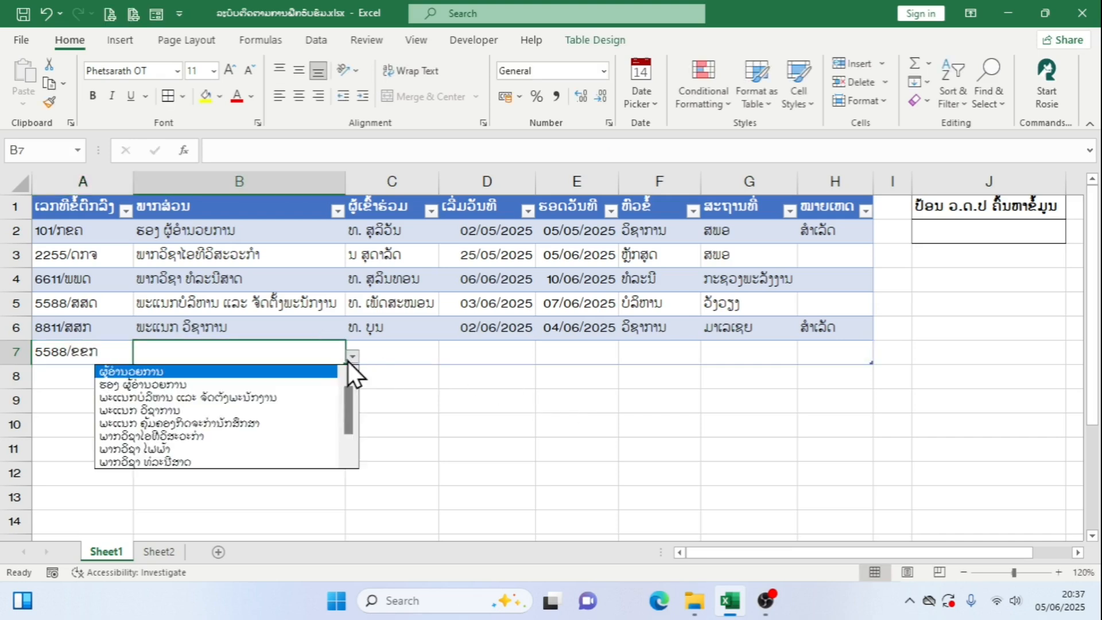
pyautogui.click(232, 436)
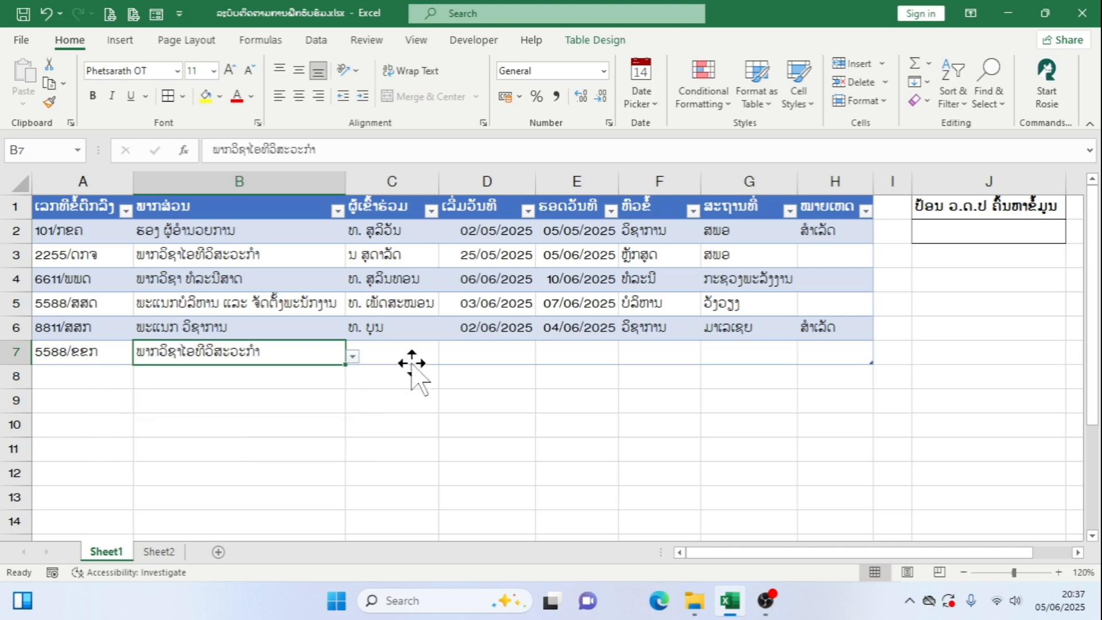
pyautogui.click(412, 363)
pyautogui.click(447, 357)
pyautogui.scroll(-3, 340, 442)
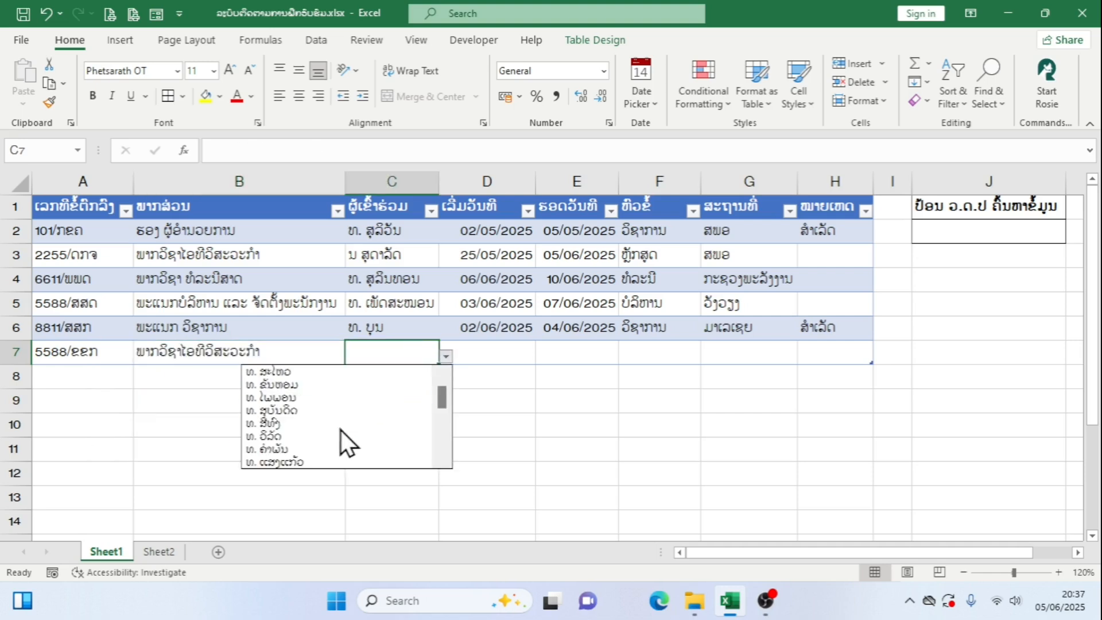
pyautogui.click(337, 436)
# Set the start date in row 7 to 02/06/2025 and its end date to 06/06/2025
pyautogui.click(522, 346)
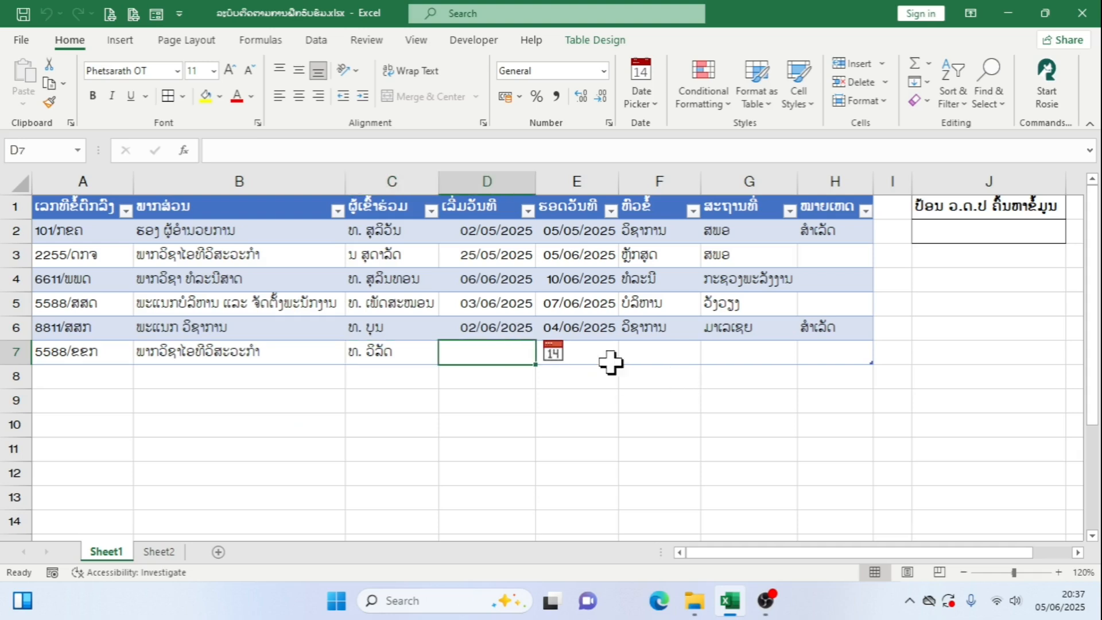
pyautogui.click(557, 353)
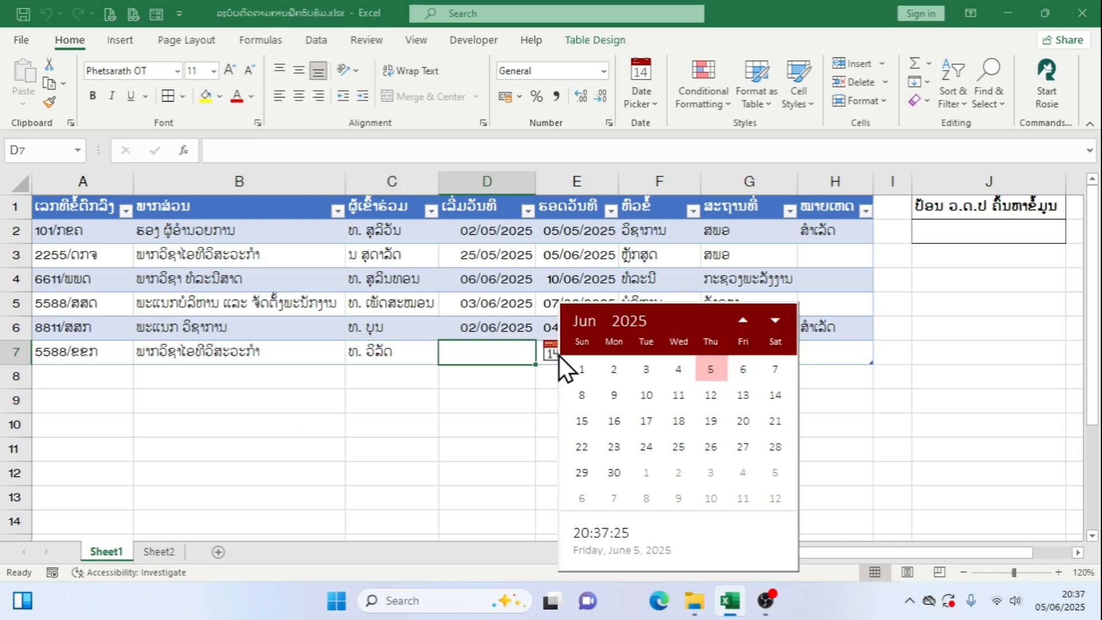
pyautogui.click(615, 379)
pyautogui.click(608, 359)
pyautogui.click(632, 353)
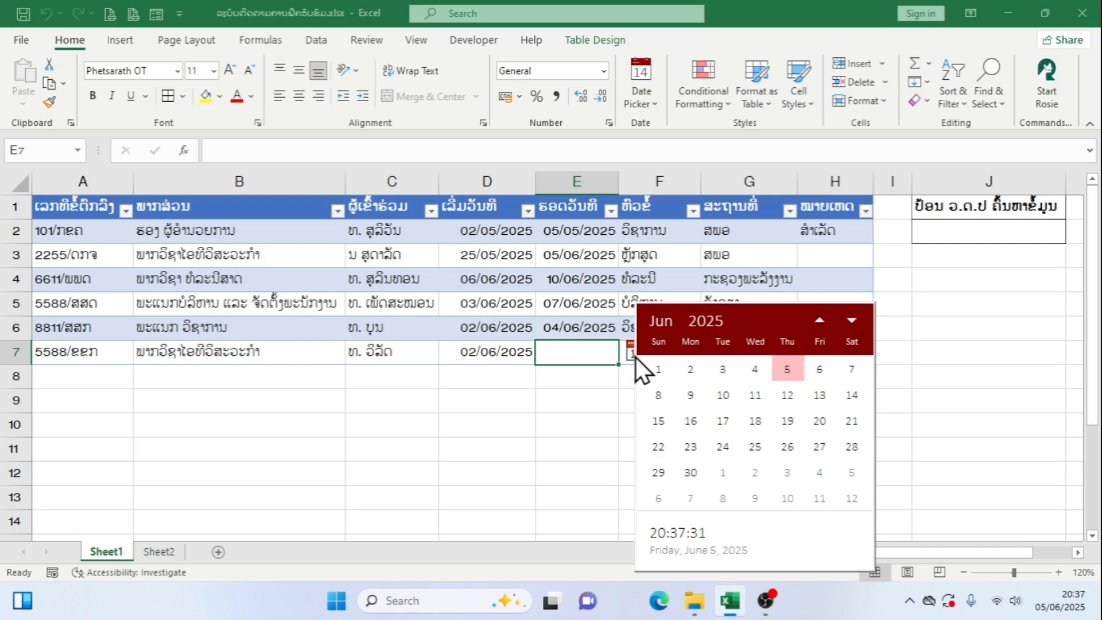
pyautogui.click(825, 377)
# Enter ໄຟຟ້າ as the topic and ຟຟລ as the location in row 7
pyautogui.click(686, 364)
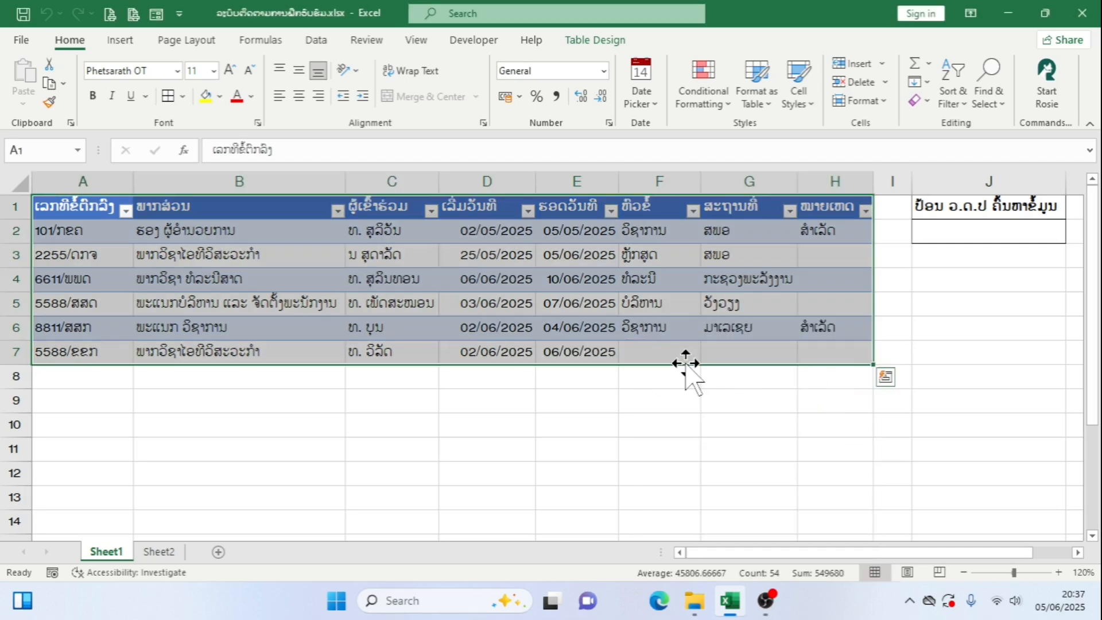
pyautogui.click(687, 360)
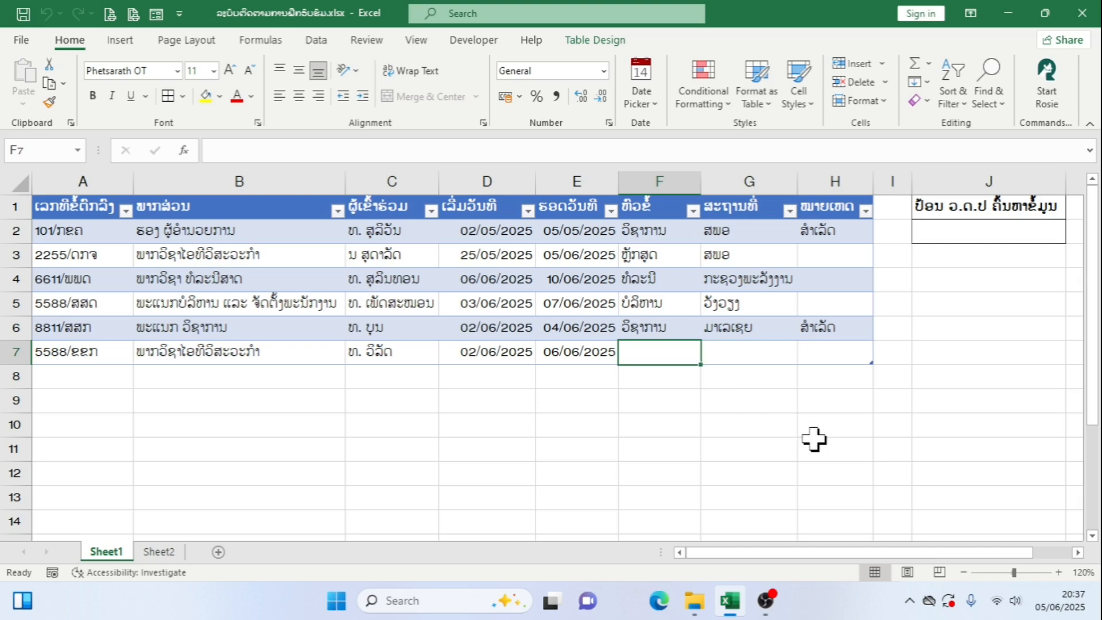
pyautogui.write('ໄ')
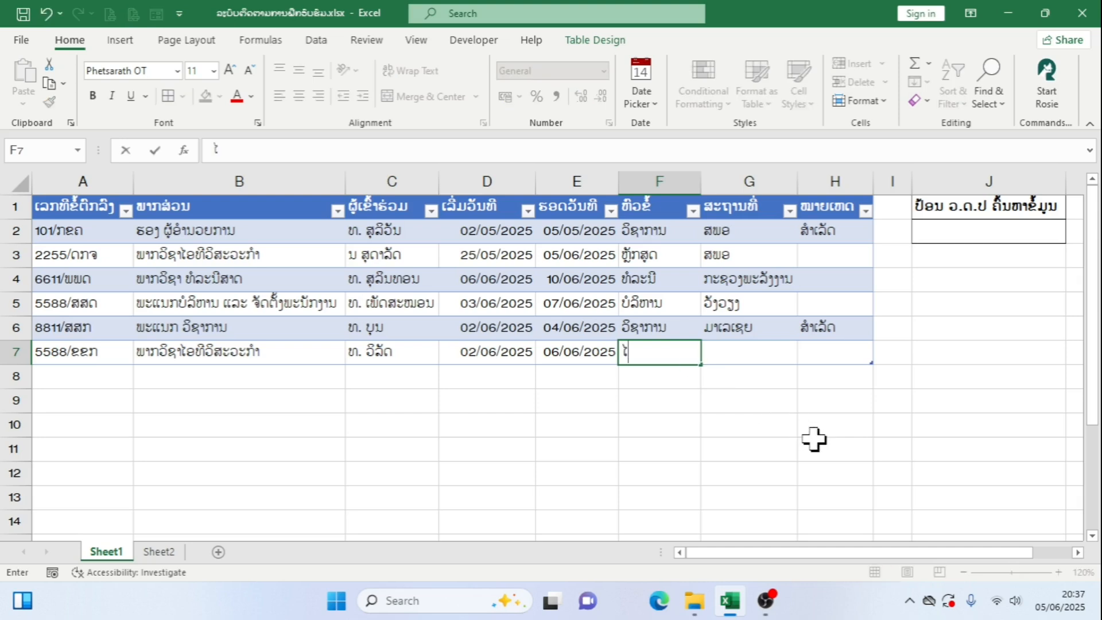
pyautogui.write('ຟຟ້າ')
pyautogui.click(767, 357)
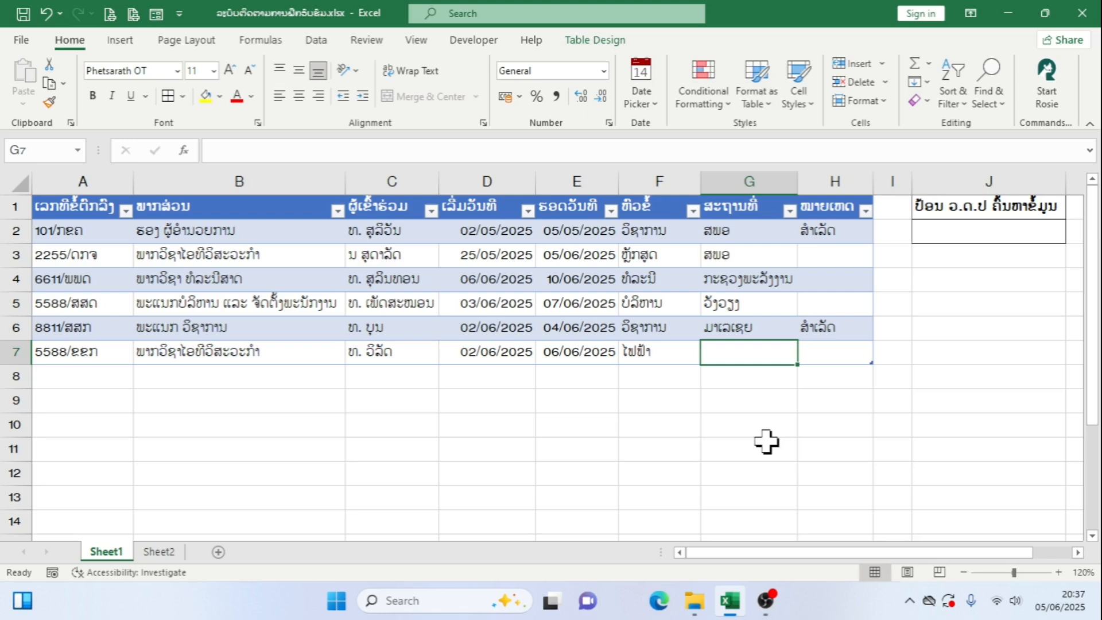
pyautogui.write('ສ')
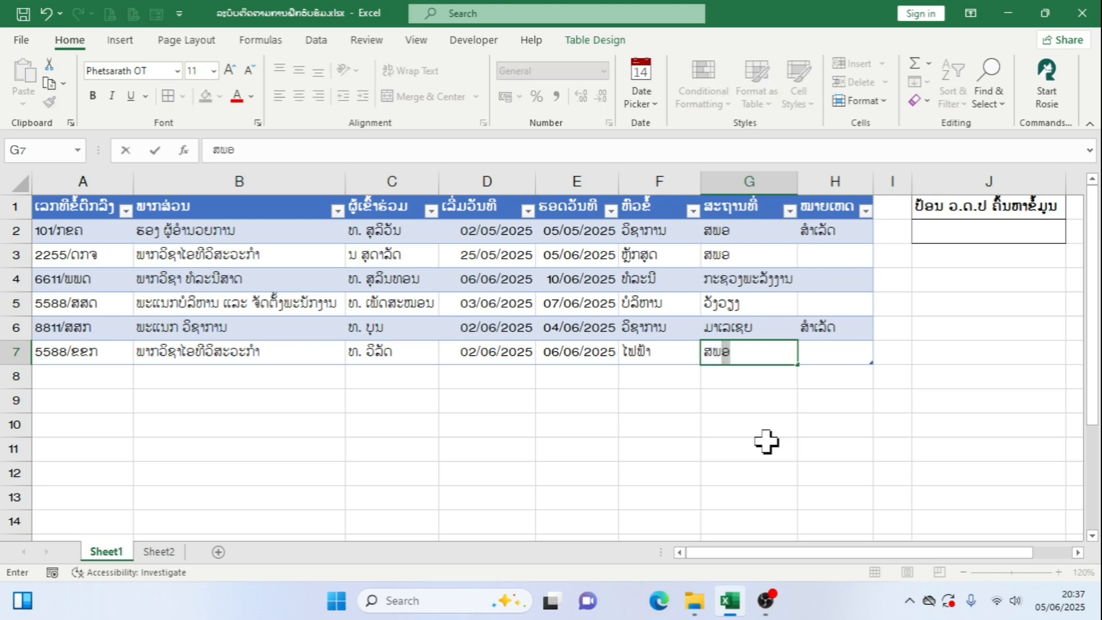
pyautogui.press('BackSpace')
pyautogui.press('BackSpace')
pyautogui.write('ຟຟລ')
# Check the remarks formula in row 7 and set that row's end date to 05/06/2025
pyautogui.click(856, 357)
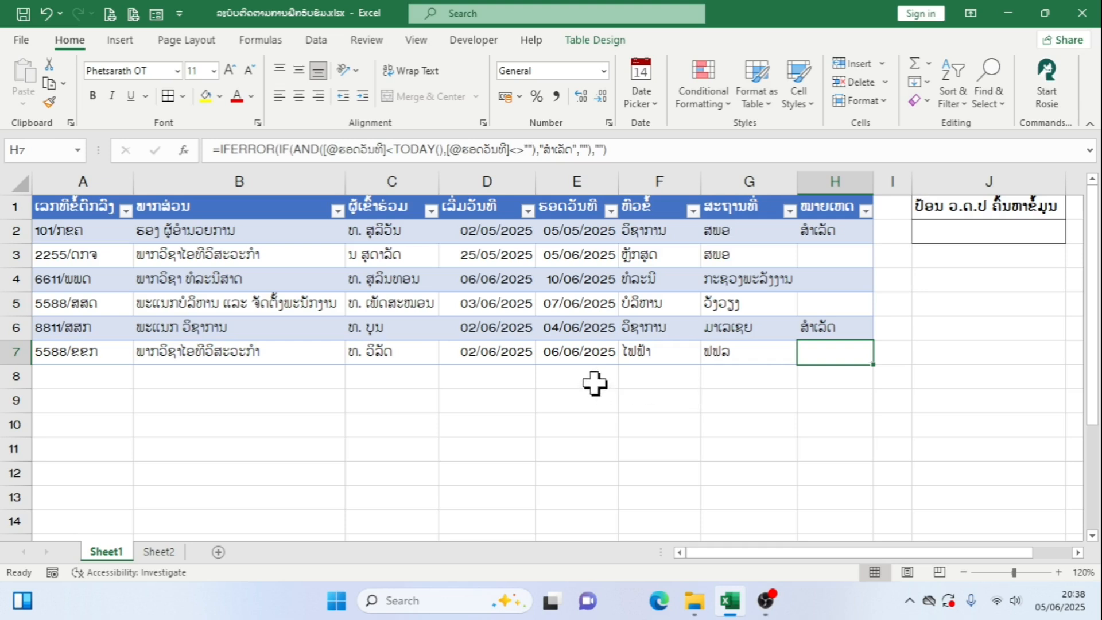
pyautogui.click(596, 359)
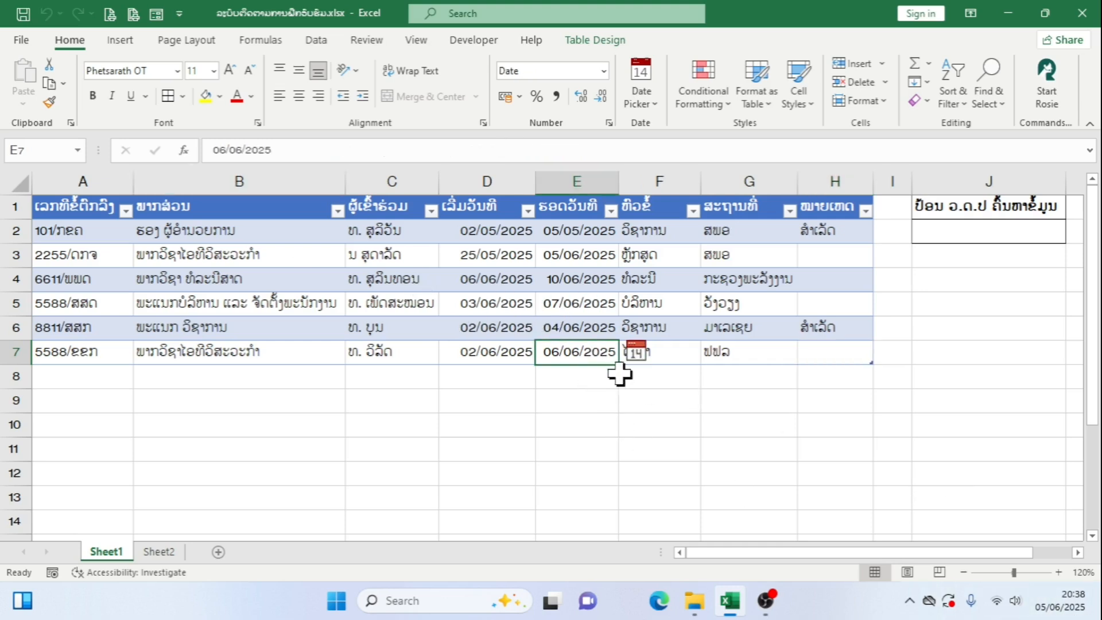
pyautogui.click(636, 353)
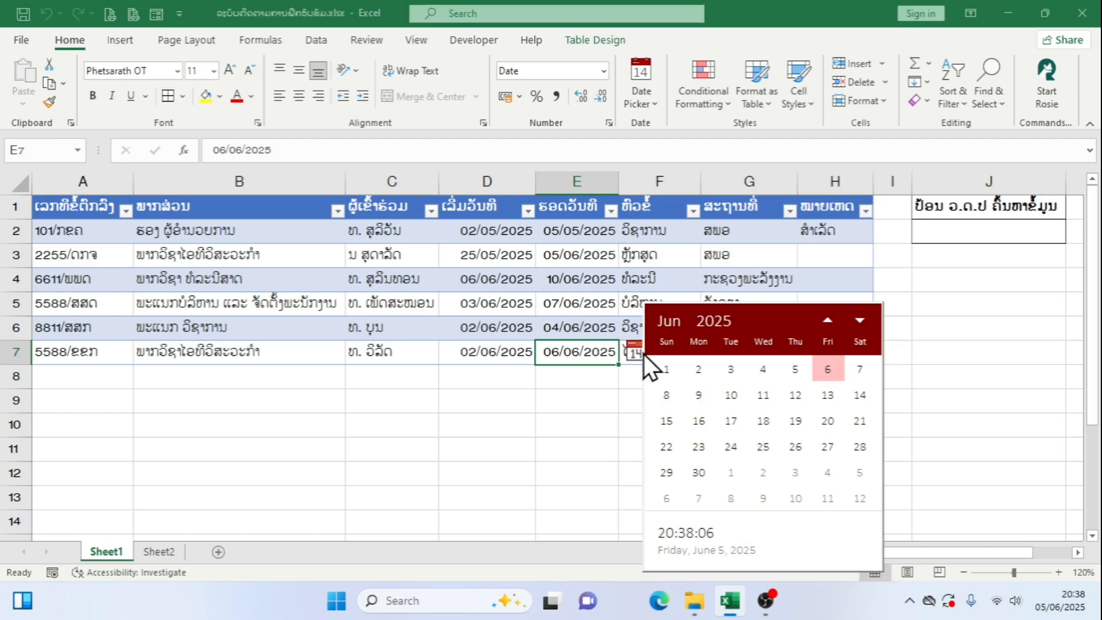
pyautogui.click(796, 369)
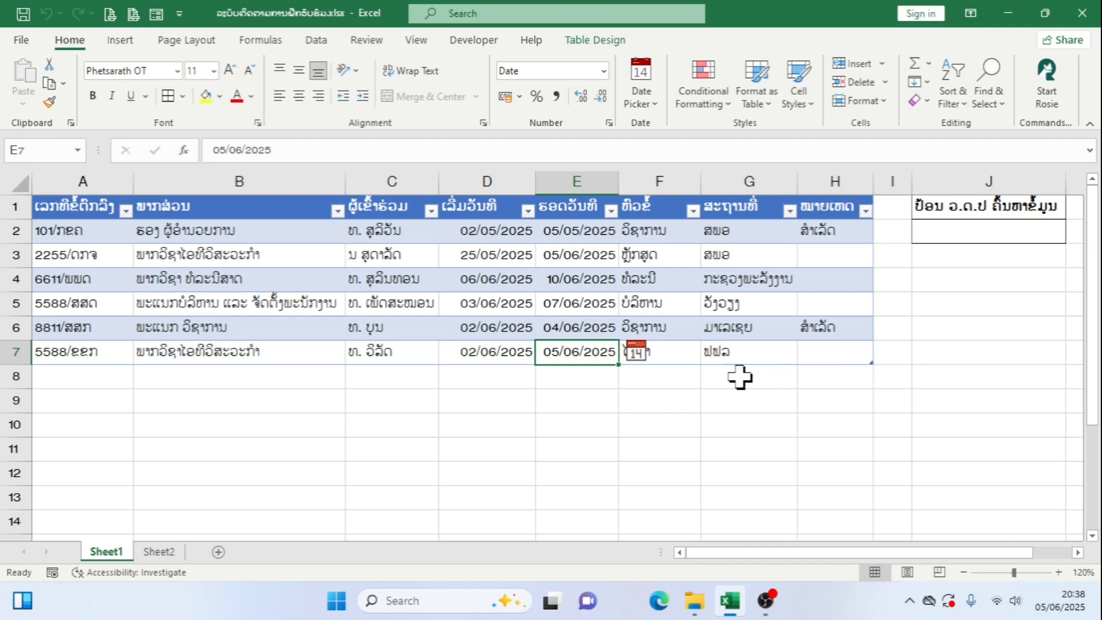
# Test the remarks status in row 7 with the end dates 04/06/2025 and 06/06/2025
pyautogui.click(635, 353)
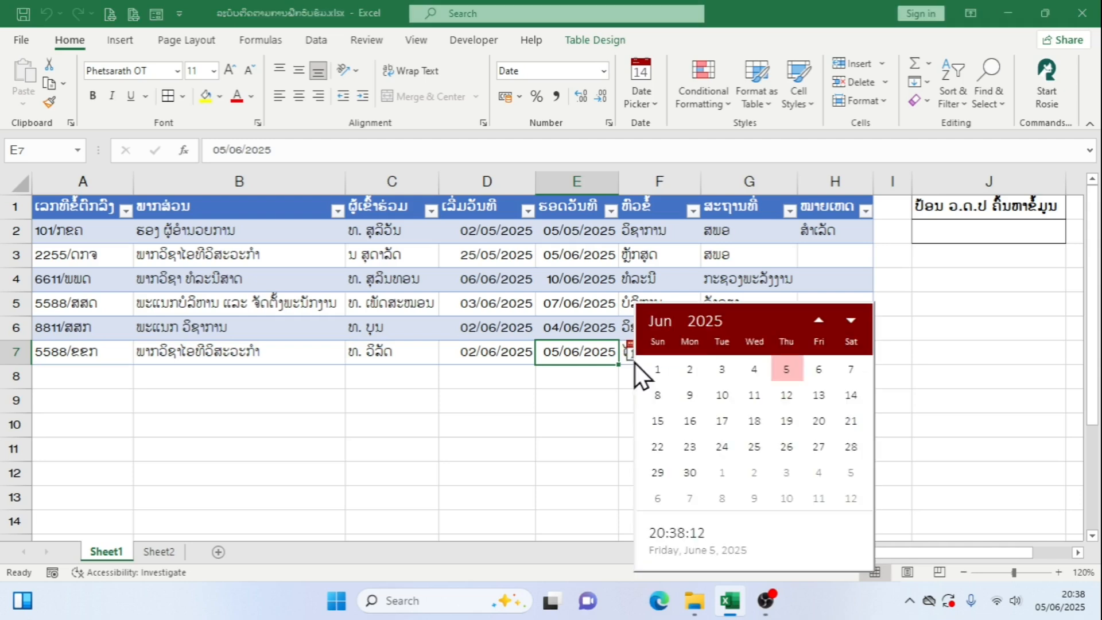
pyautogui.click(756, 376)
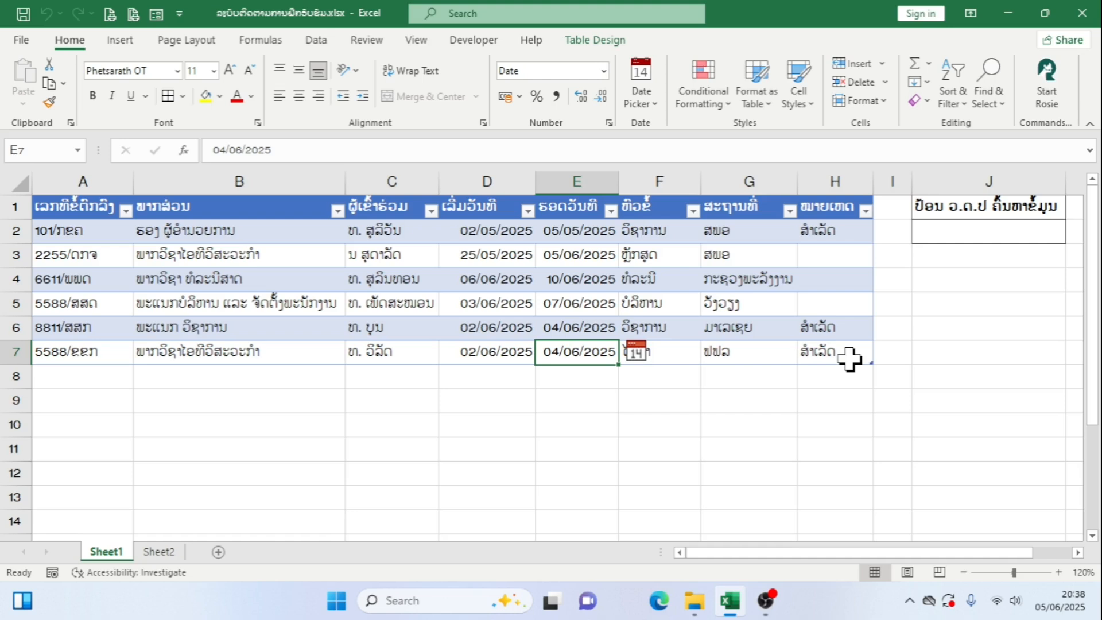
pyautogui.click(642, 354)
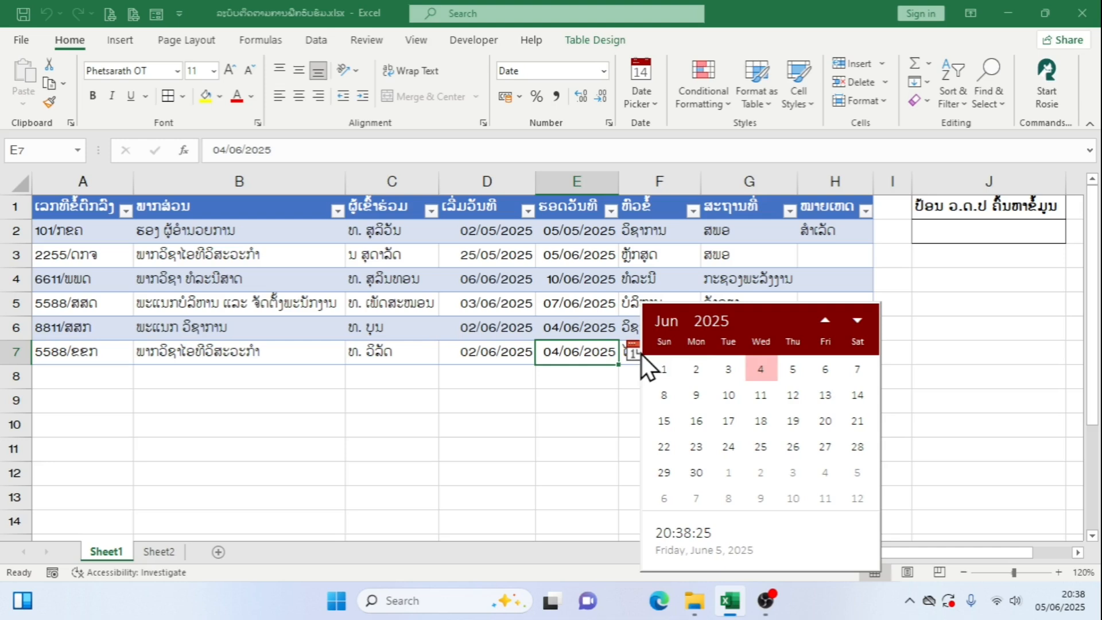
pyautogui.click(825, 369)
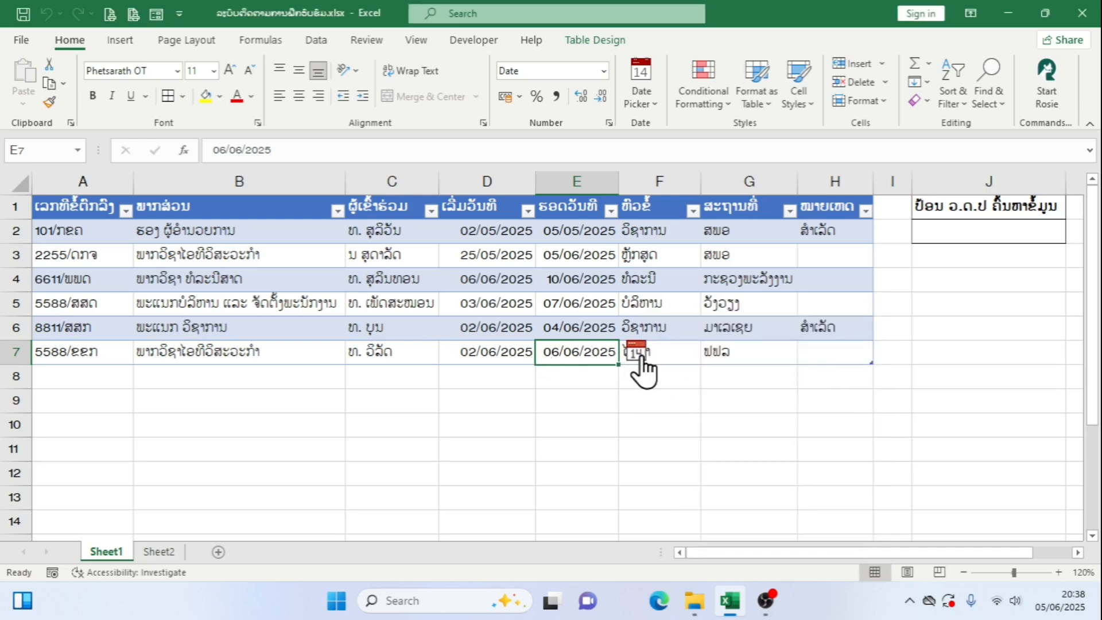
# Set the end date in row 7 to 05/06/2025
pyautogui.click(634, 355)
pyautogui.click(792, 374)
pyautogui.click(676, 431)
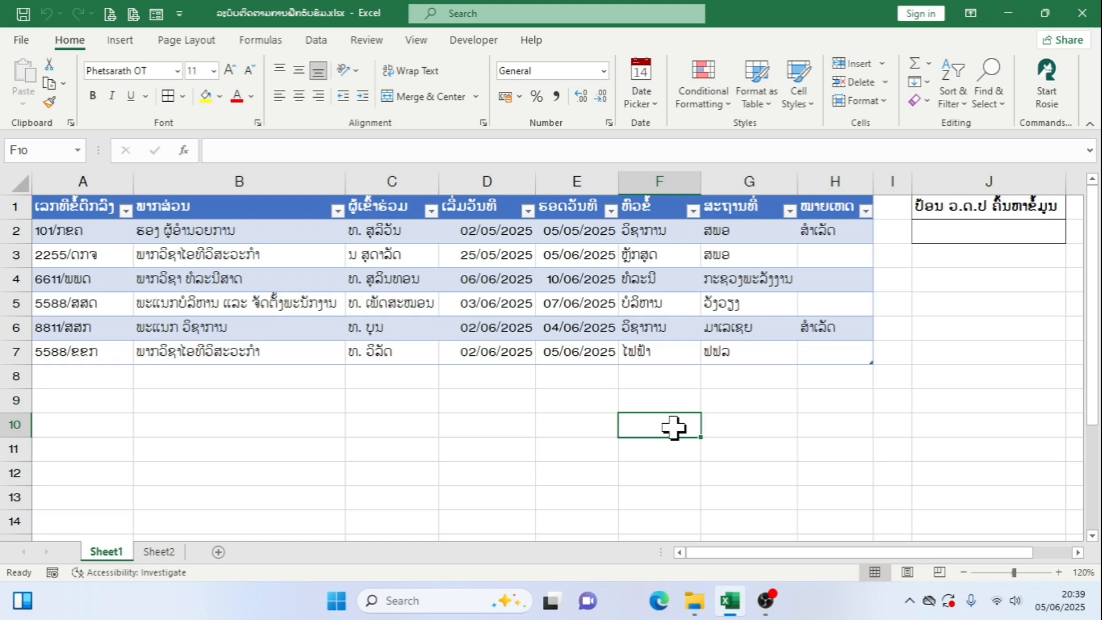
# Set the search date in cell J2 to 06/06/2025
pyautogui.click(992, 233)
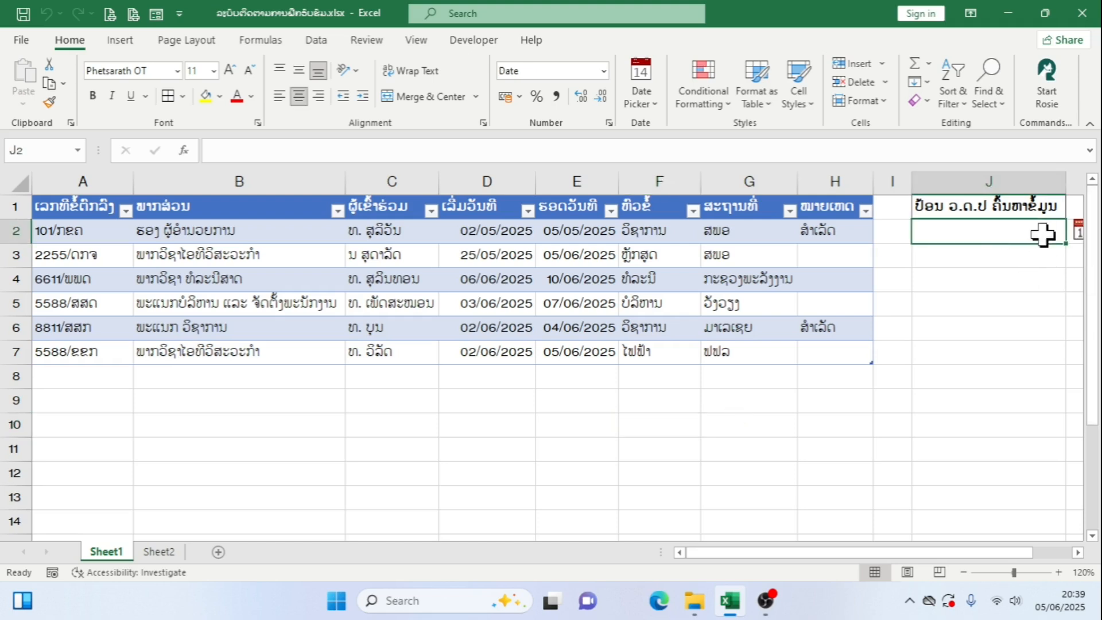
pyautogui.click(1079, 229)
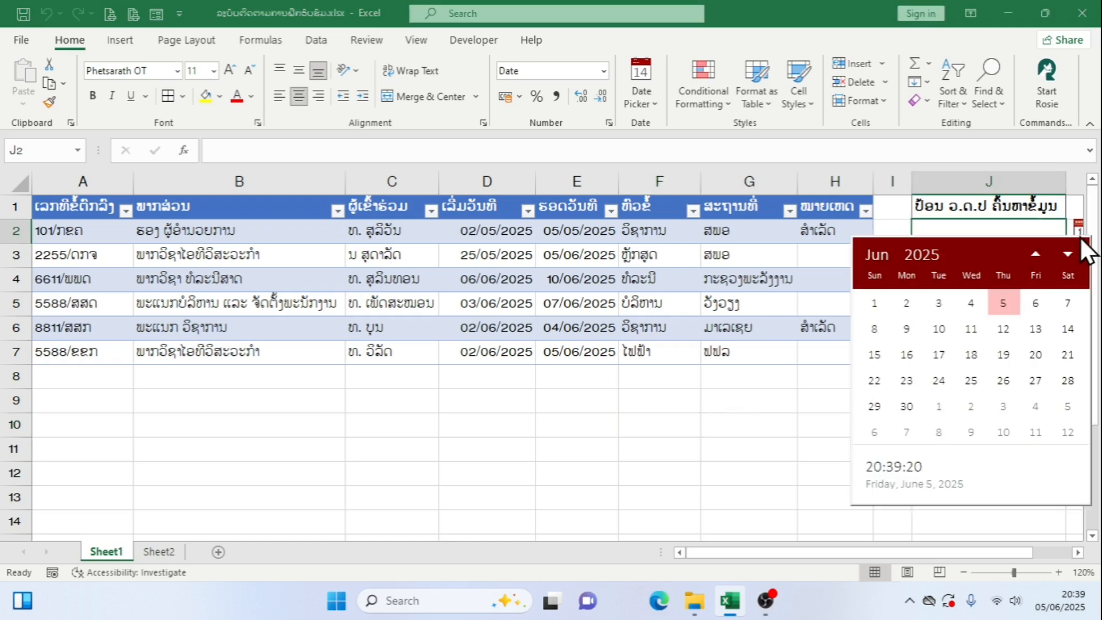
pyautogui.click(1031, 306)
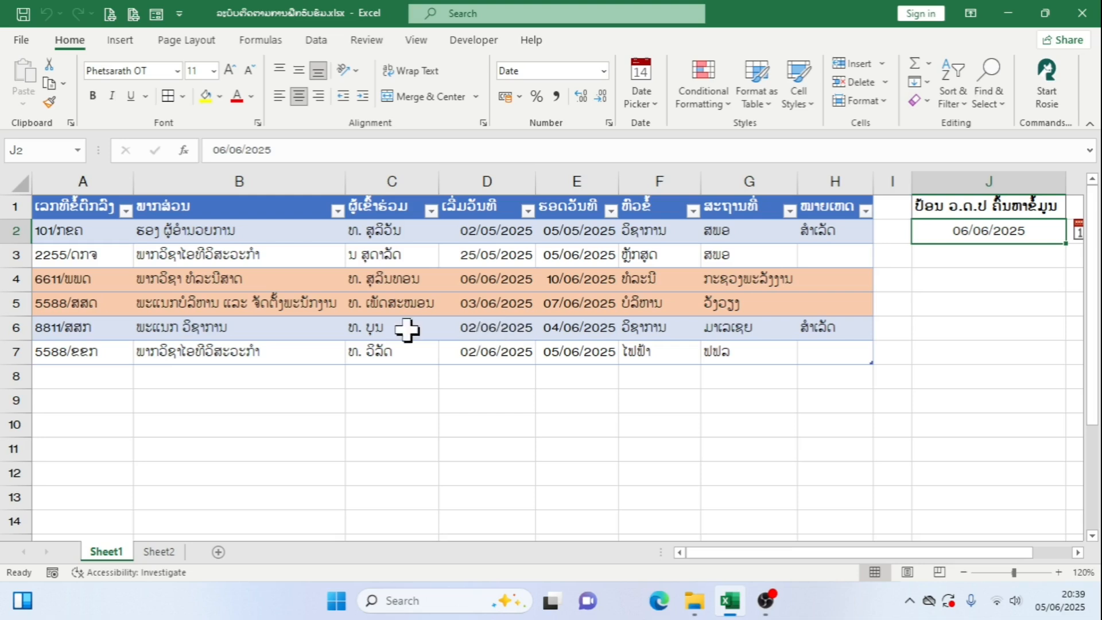
# Compare the highlighted rows 4 and 5 with row 7 against the search date
pyautogui.moveTo(16, 280); pyautogui.dragTo(20, 294)
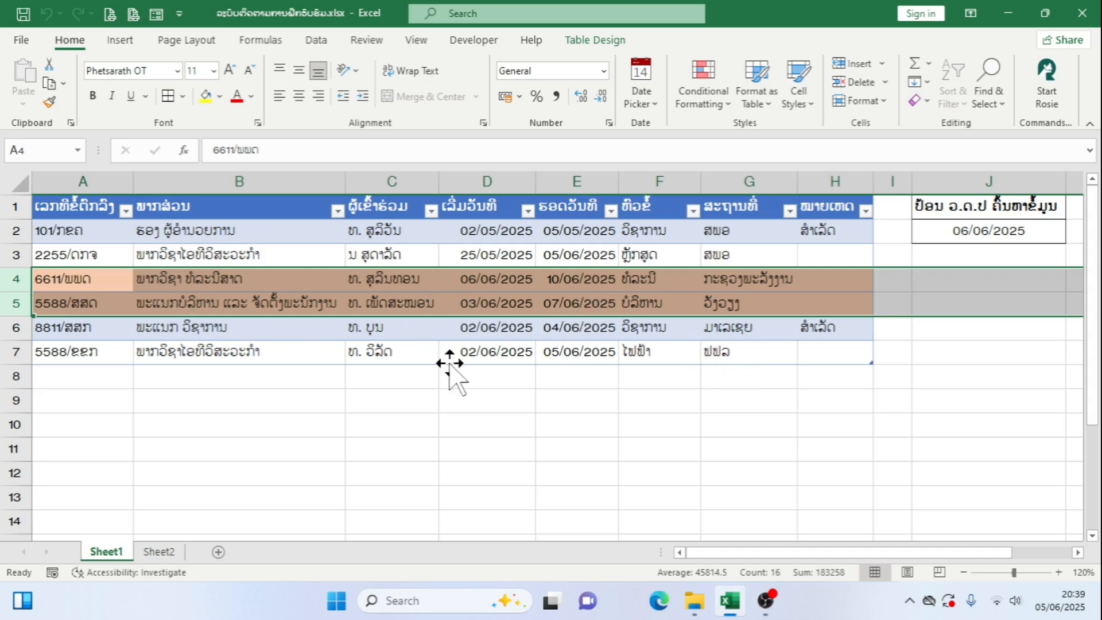
pyautogui.click(13, 351)
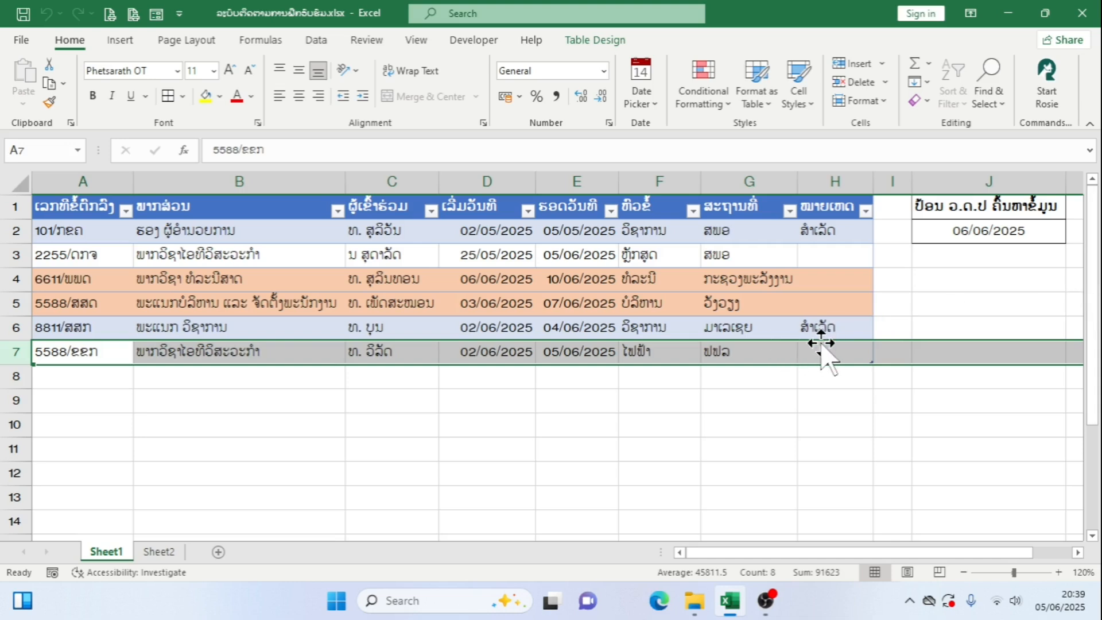
pyautogui.click(15, 279)
pyautogui.moveTo(15, 280); pyautogui.dragTo(13, 296)
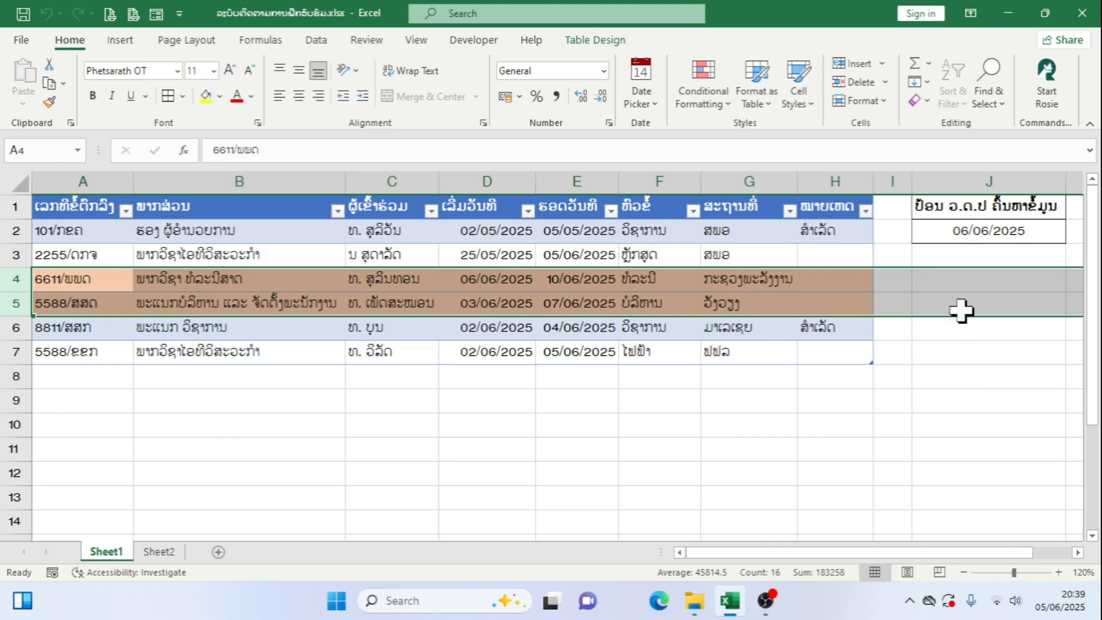
# Clear the search date from cell J2 and select row 6
pyautogui.click(1026, 231)
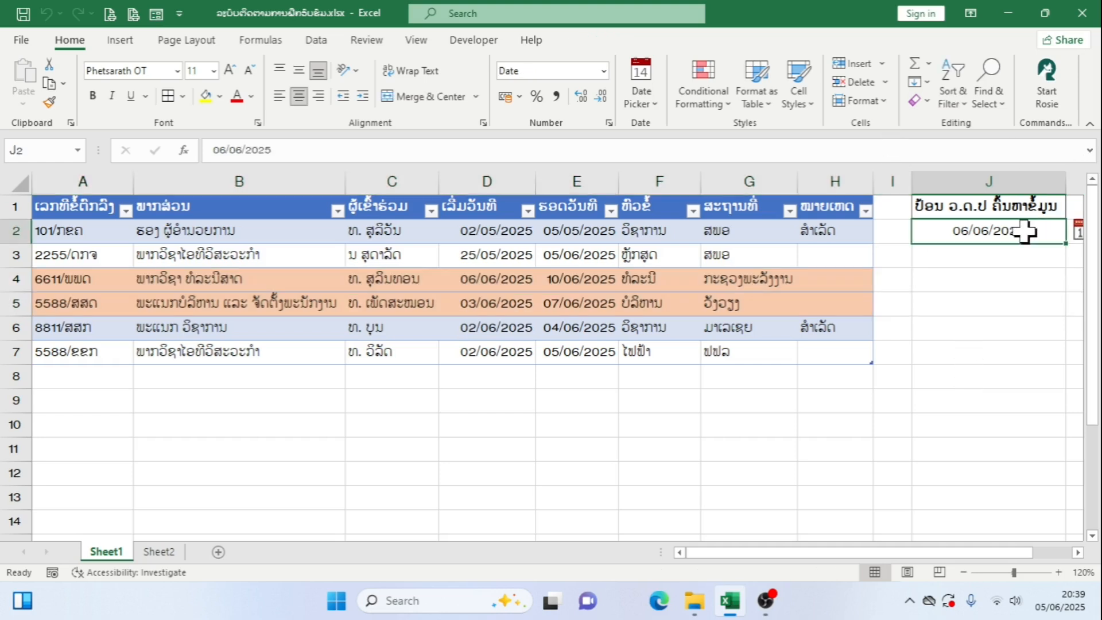
pyautogui.press('Delete')
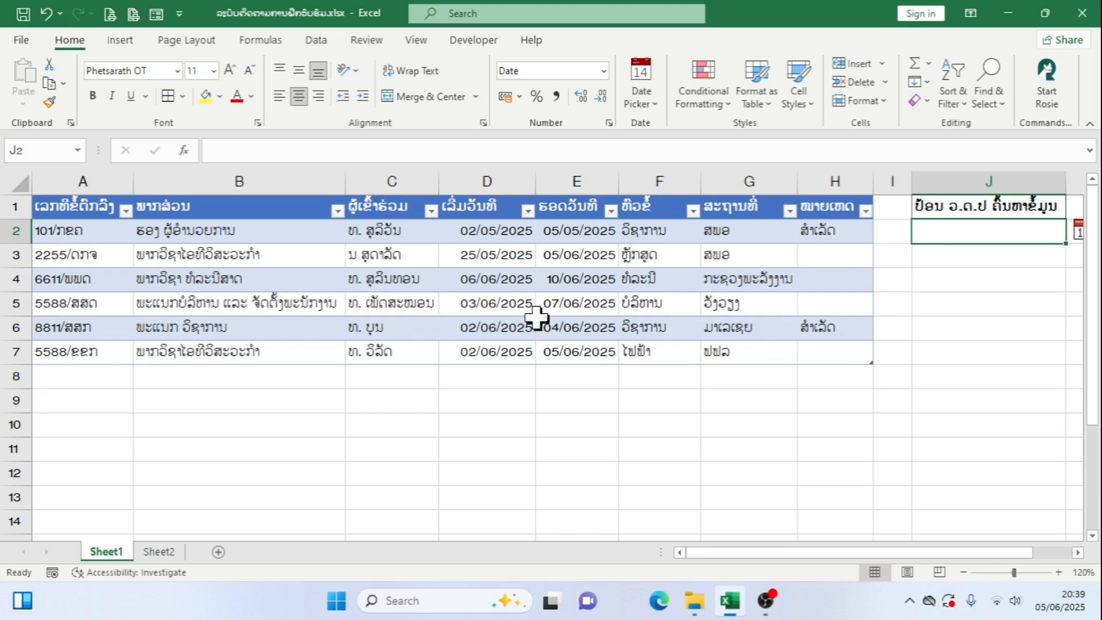
pyautogui.click(425, 329)
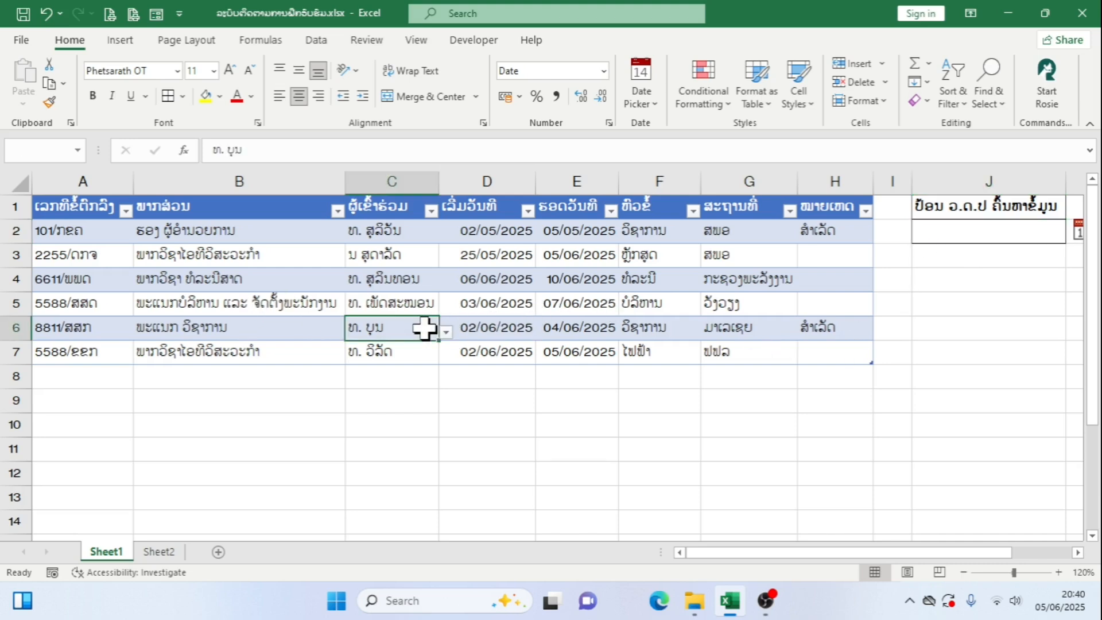
pyautogui.click(3, 327)
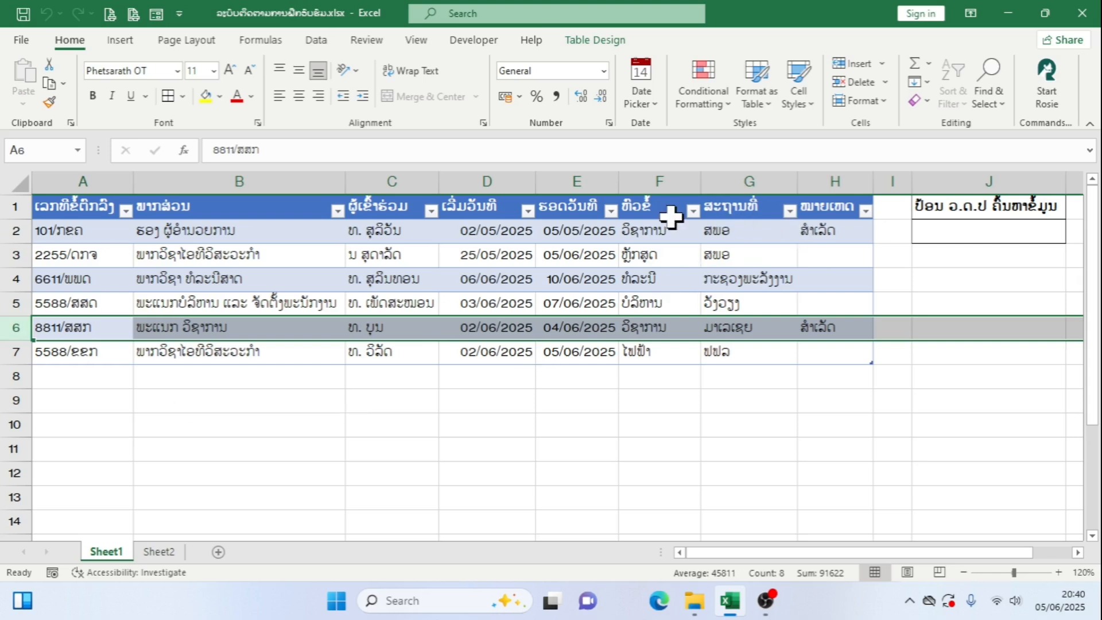
# Filter the topic column (ຫົວຂໍ້) to show only ວິຊາການ
pyautogui.click(694, 213)
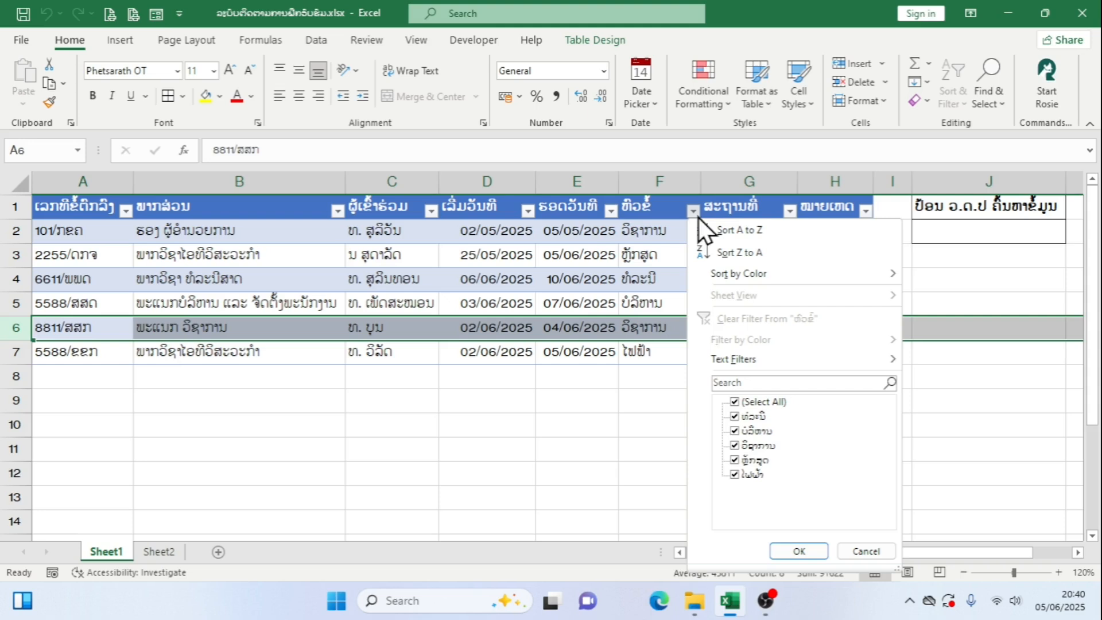
pyautogui.click(740, 403)
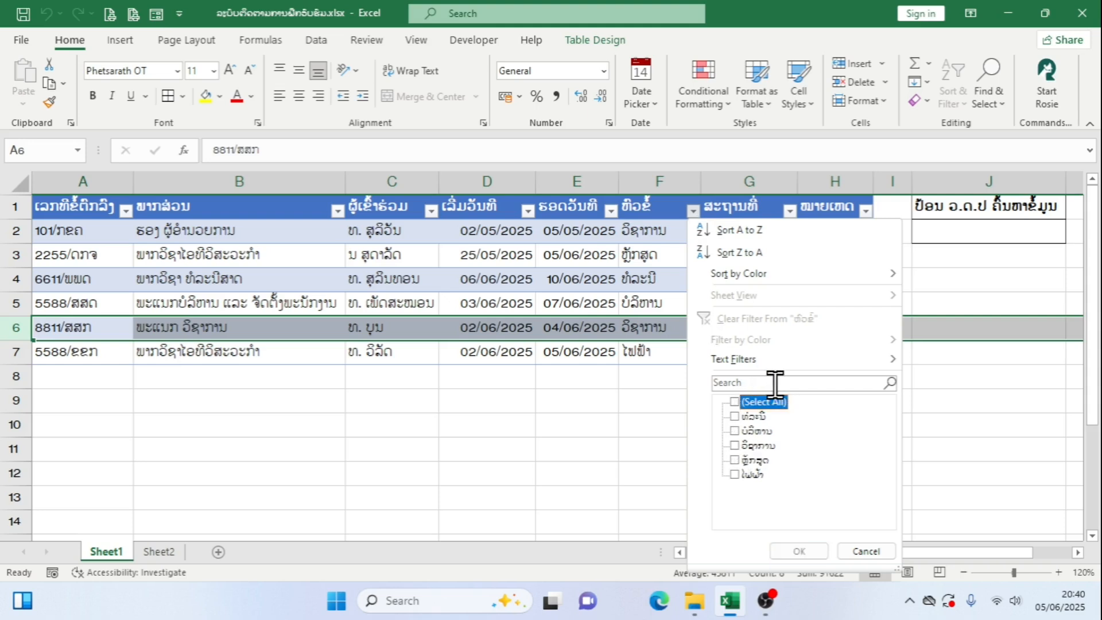
pyautogui.click(736, 447)
pyautogui.click(802, 552)
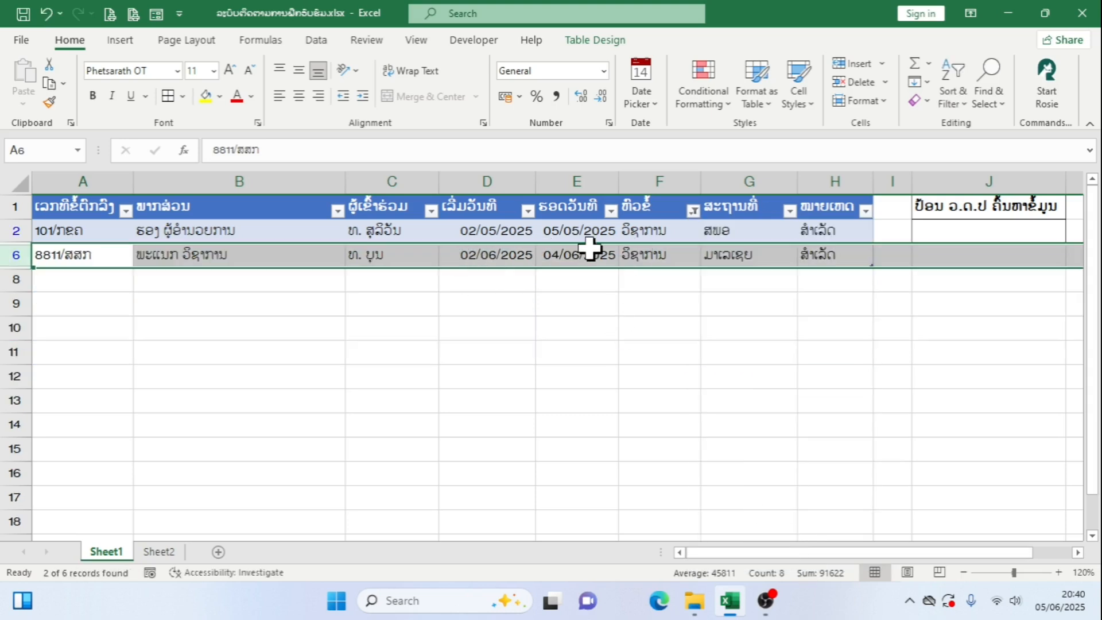
# Filter the location column (ສະຖານທີ່) to show only ມາເລເຊຍ
pyautogui.click(790, 210)
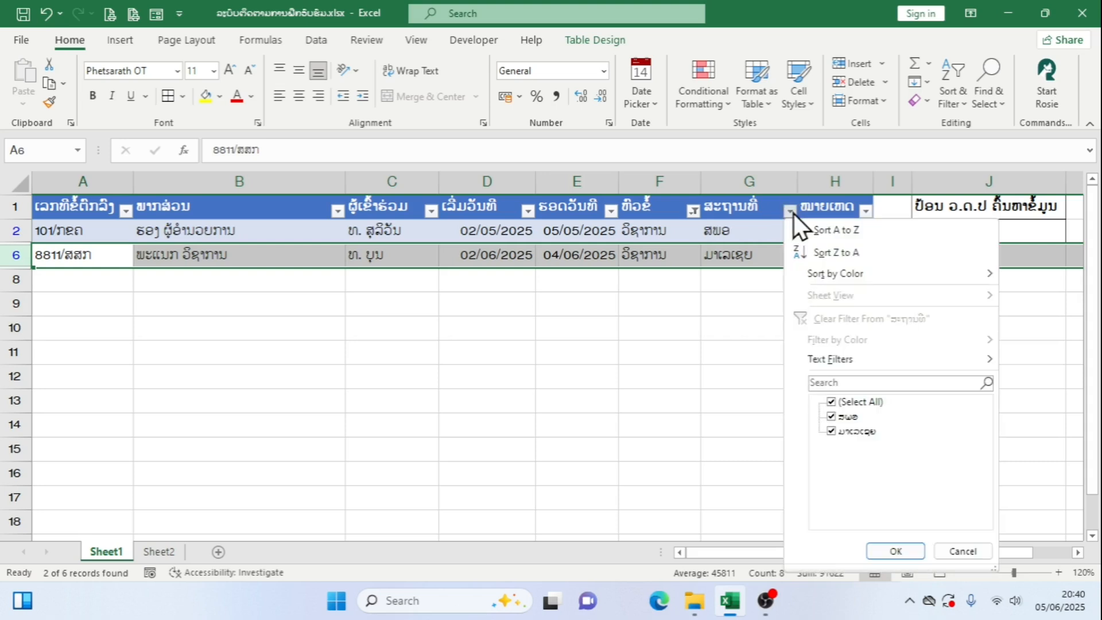
pyautogui.click(835, 430)
pyautogui.click(836, 416)
pyautogui.click(834, 432)
pyautogui.click(915, 556)
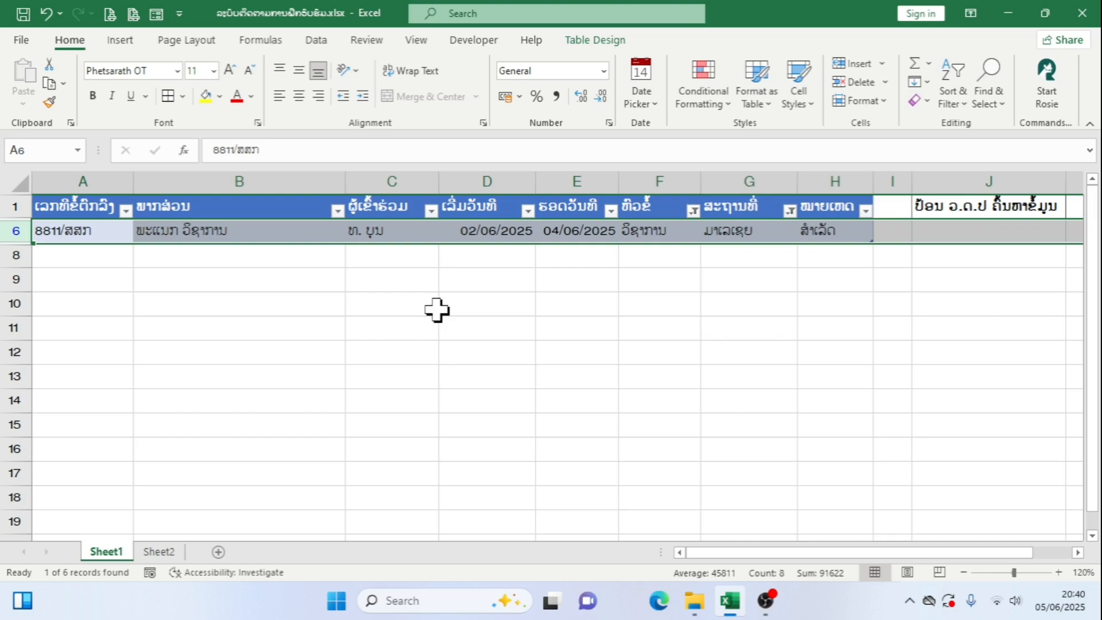
# Reselect all locations in the location column's filter (ສະຖານທີ່)
pyautogui.click(794, 213)
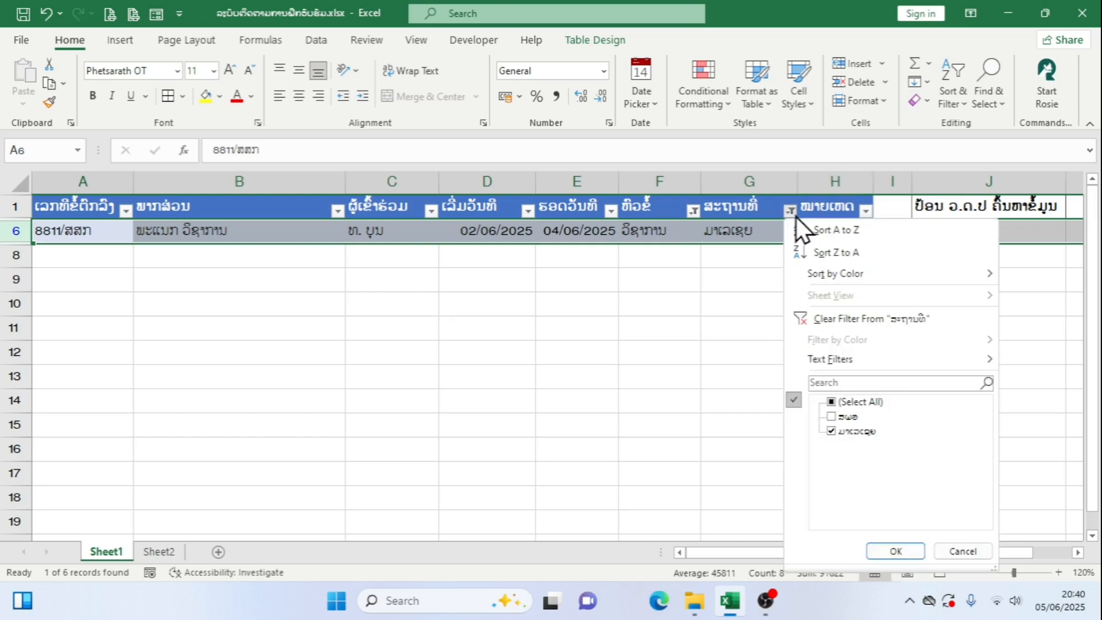
pyautogui.click(843, 407)
pyautogui.click(887, 546)
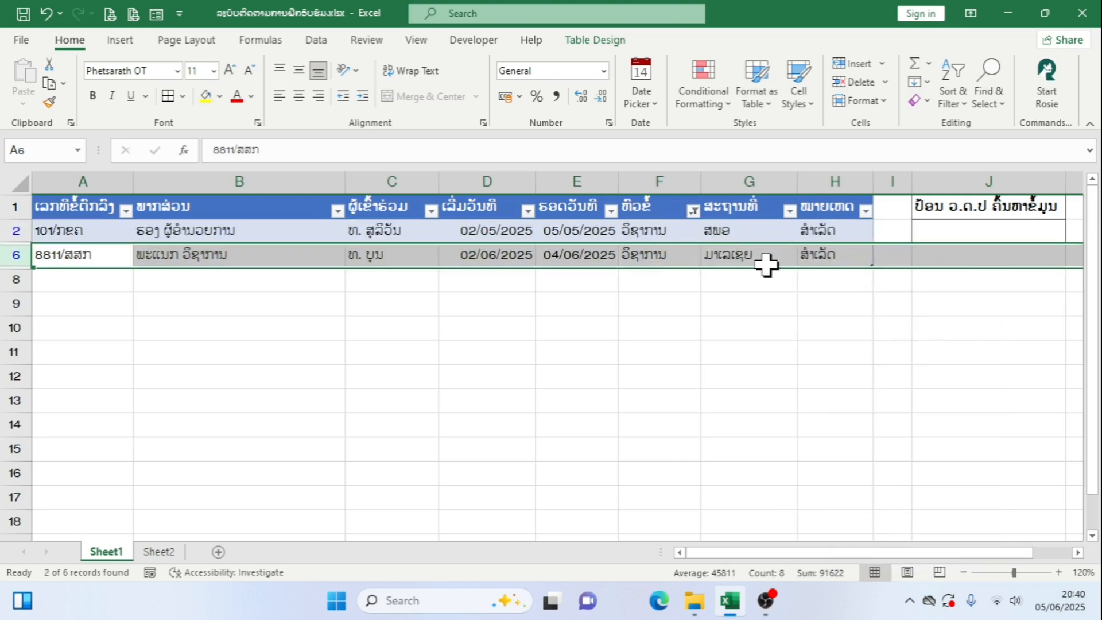
pyautogui.click(762, 238)
pyautogui.click(752, 255)
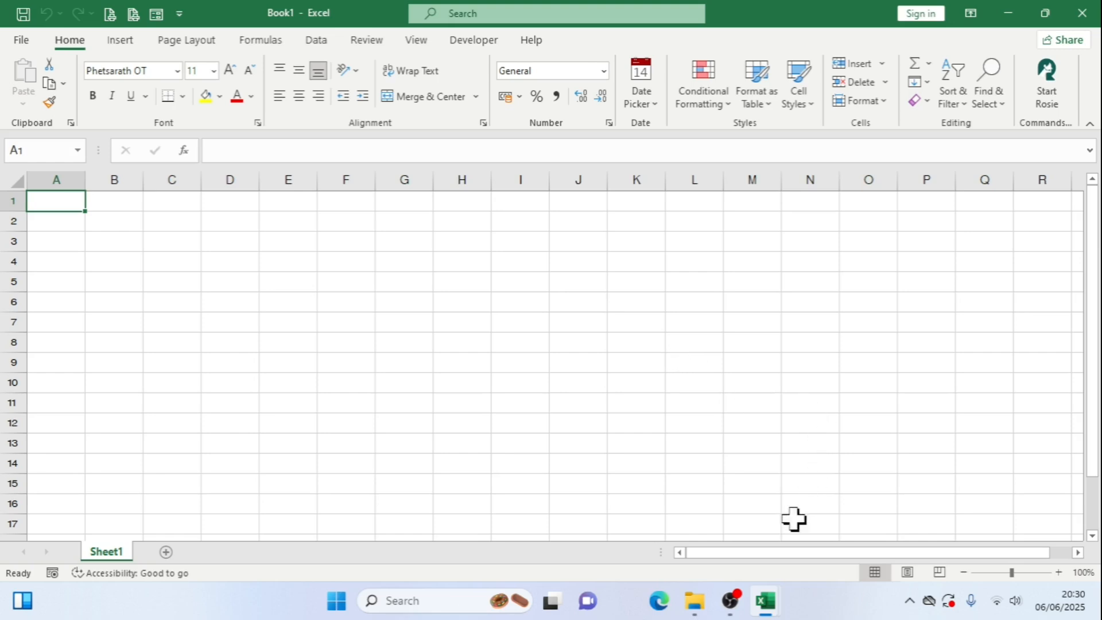
# Copy the header cells A1:H1 from the training-tracking workbook and paste them as values into cell A1 of Book1
pyautogui.moveTo(775, 606)
pyautogui.click(711, 521)
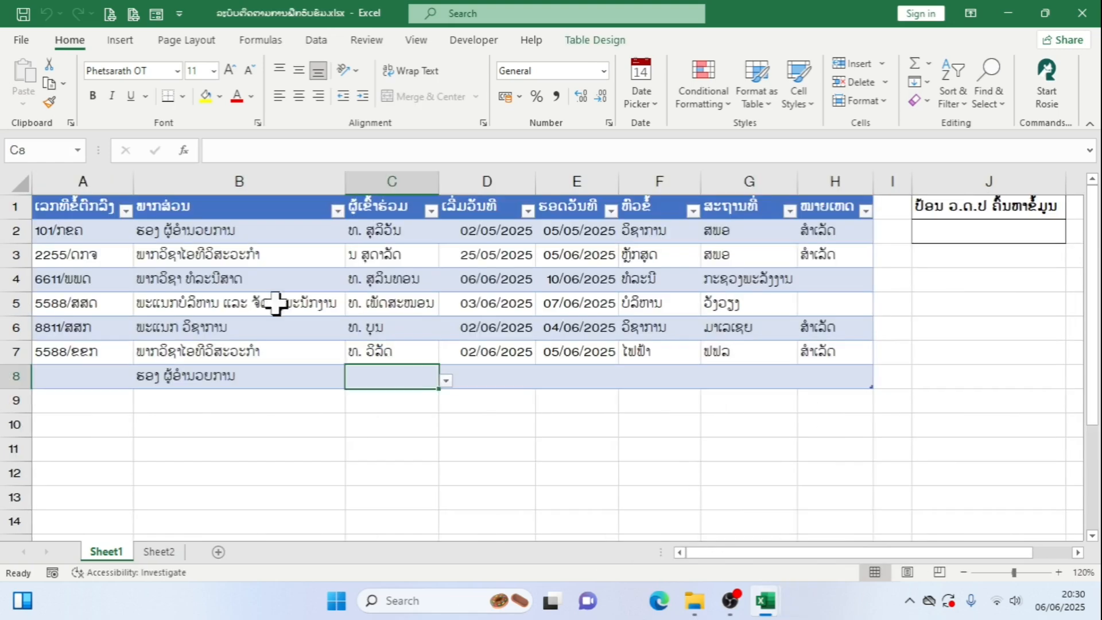
pyautogui.moveTo(81, 211); pyautogui.dragTo(815, 187)
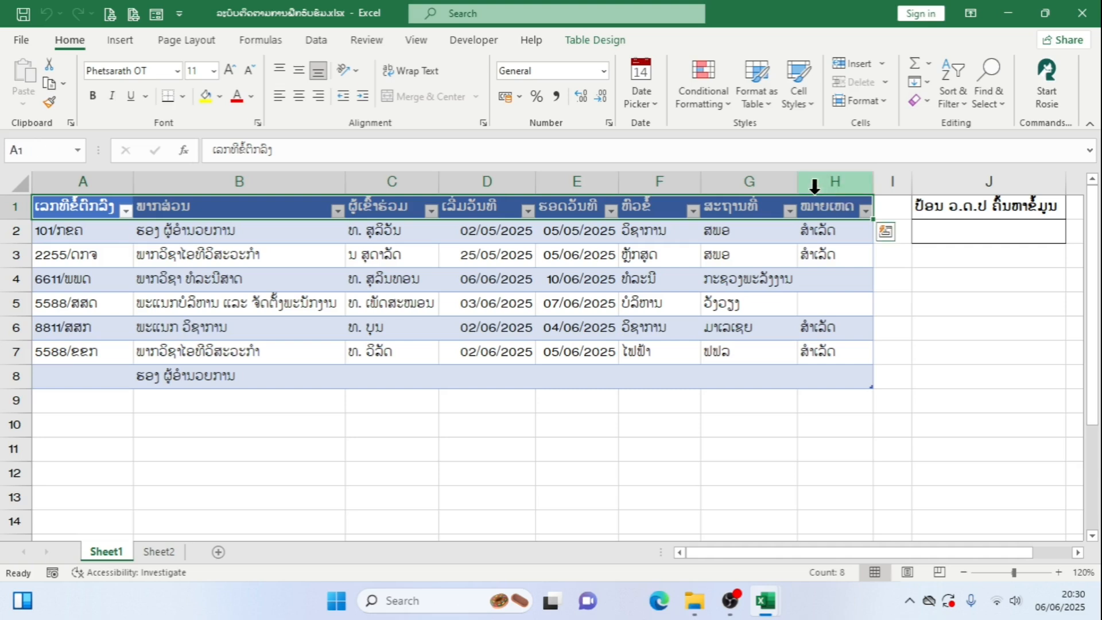
pyautogui.rightClick(812, 209)
pyautogui.click(896, 121)
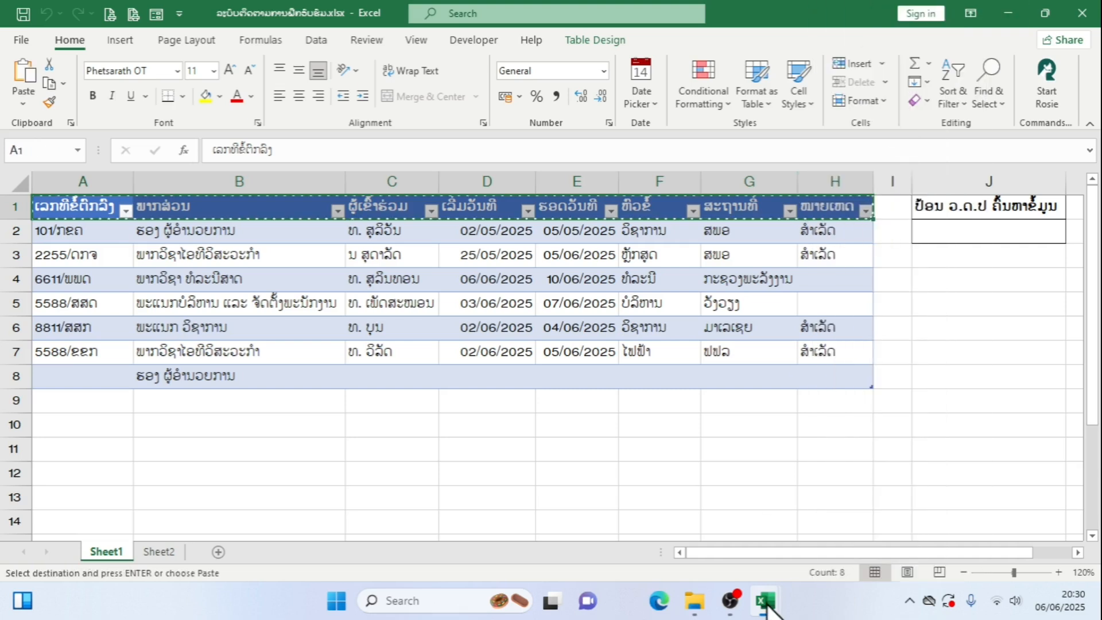
pyautogui.moveTo(769, 607)
pyautogui.click(838, 513)
pyautogui.rightClick(69, 208)
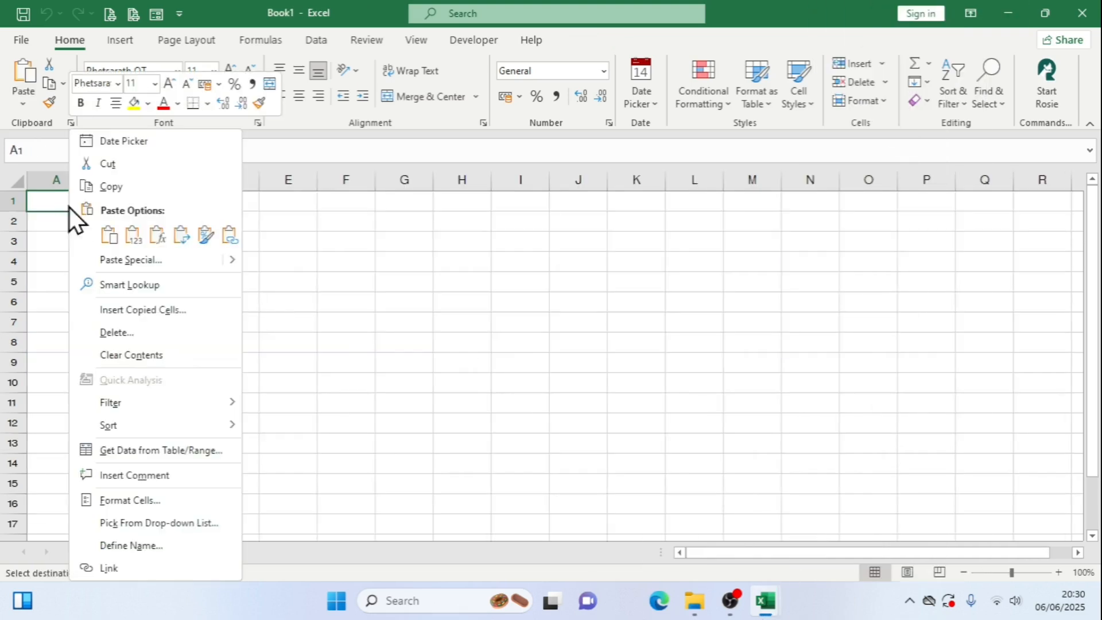
pyautogui.click(133, 235)
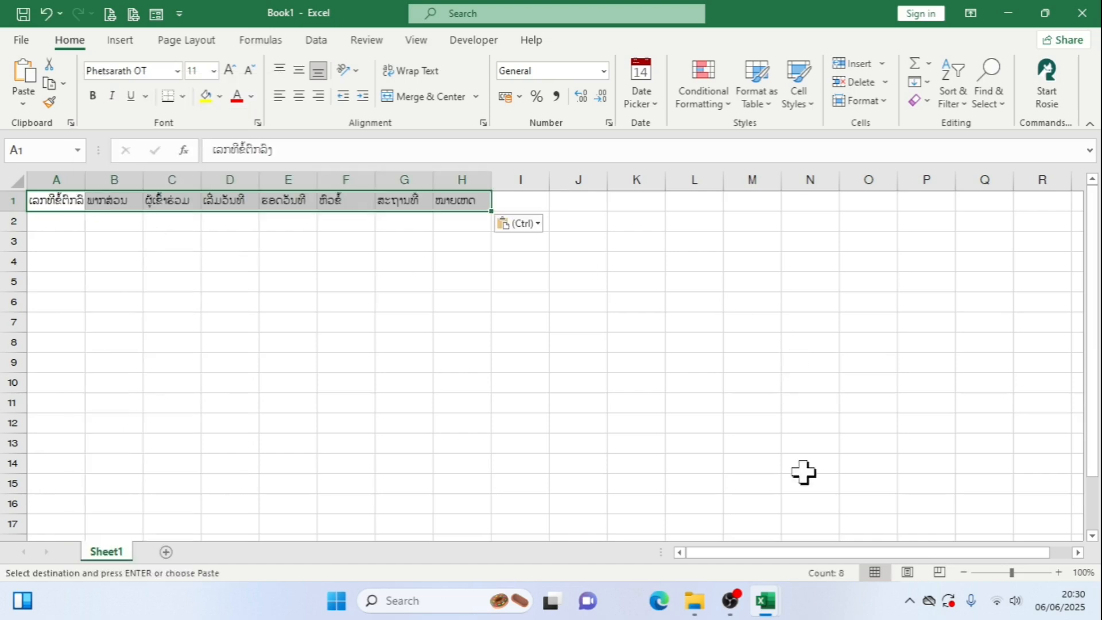
# Look back at the original table's layout and widen columns A through H in Book1
pyautogui.moveTo(769, 603)
pyautogui.click(726, 560)
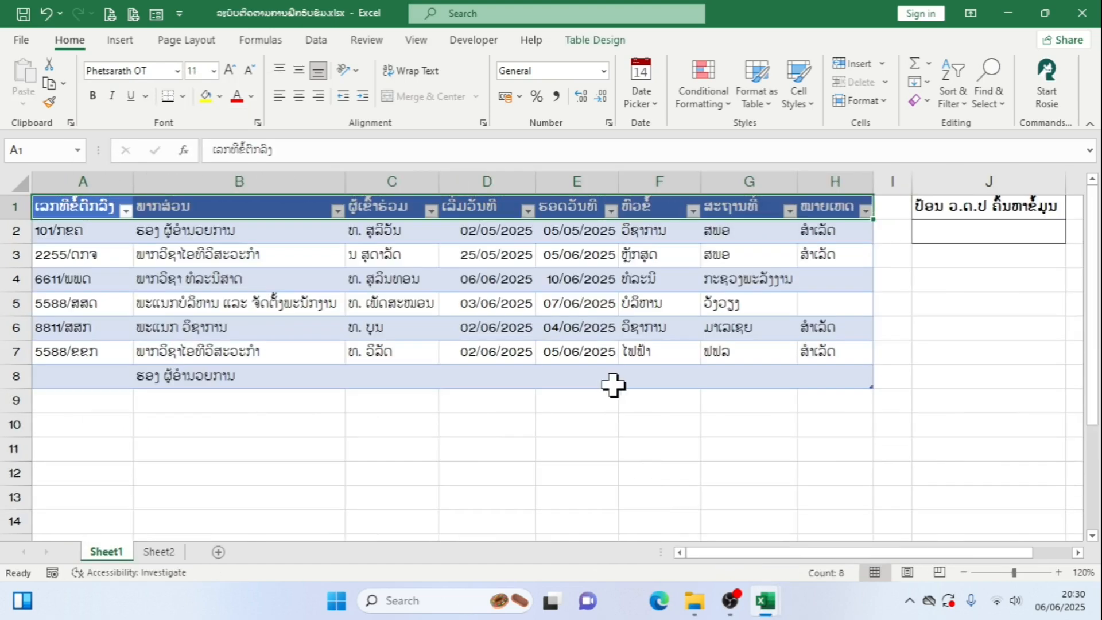
pyautogui.click(801, 554)
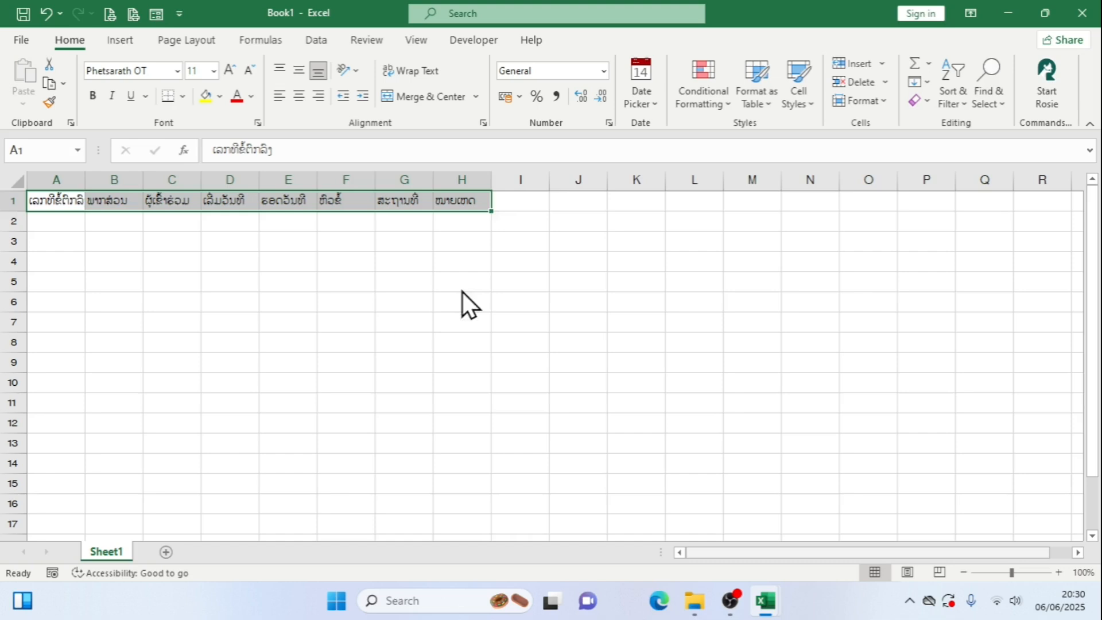
pyautogui.click(175, 251)
pyautogui.moveTo(86, 184); pyautogui.dragTo(748, 182)
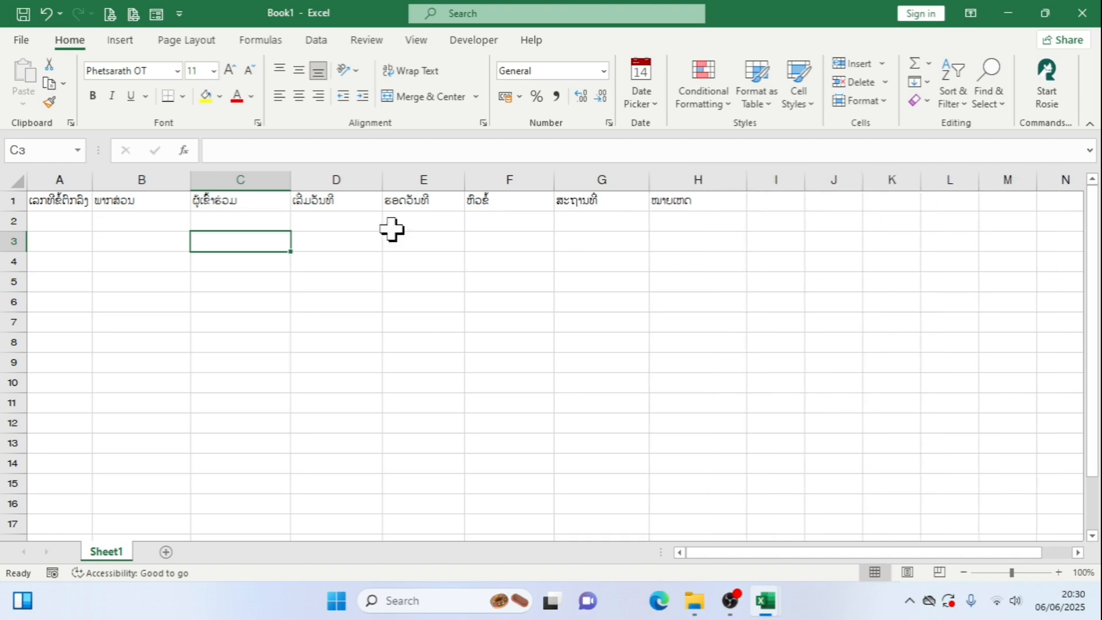
# Centre the headers in A1:H1 horizontally and vertically, making row 1 taller
pyautogui.moveTo(52, 201); pyautogui.dragTo(689, 204)
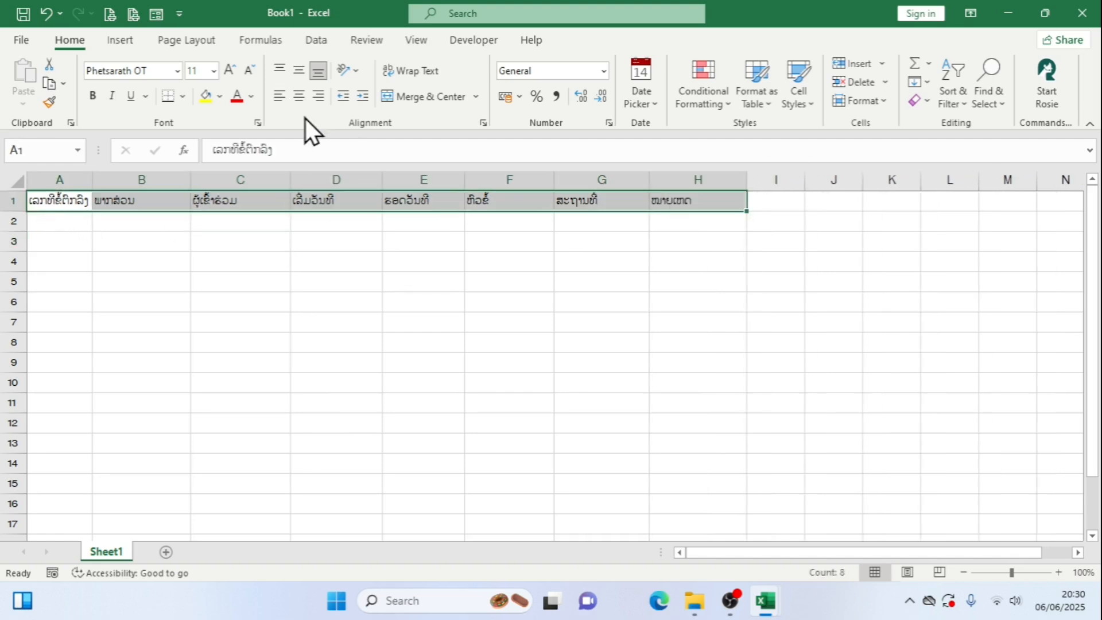
pyautogui.click(298, 96)
pyautogui.click(295, 223)
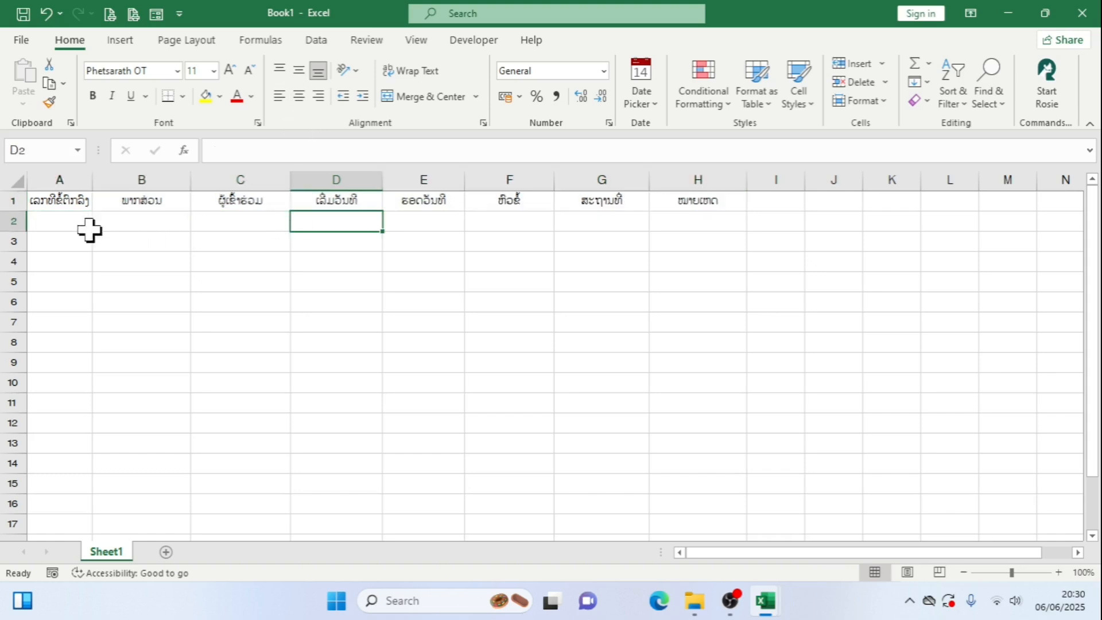
pyautogui.click(25, 216)
pyautogui.moveTo(18, 211); pyautogui.dragTo(717, 210)
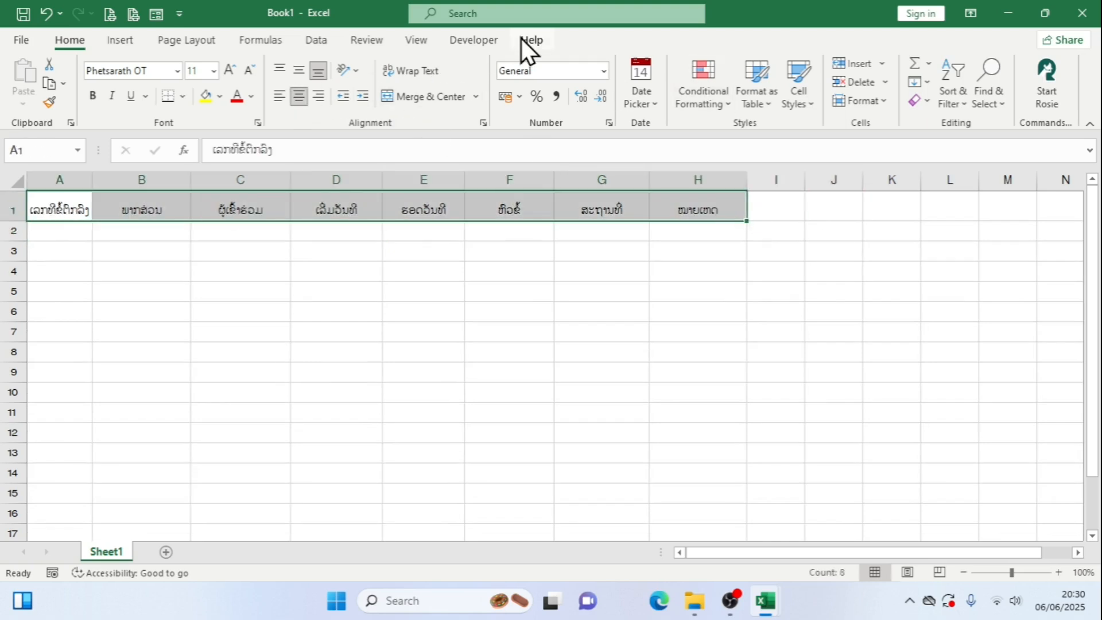
pyautogui.click(303, 74)
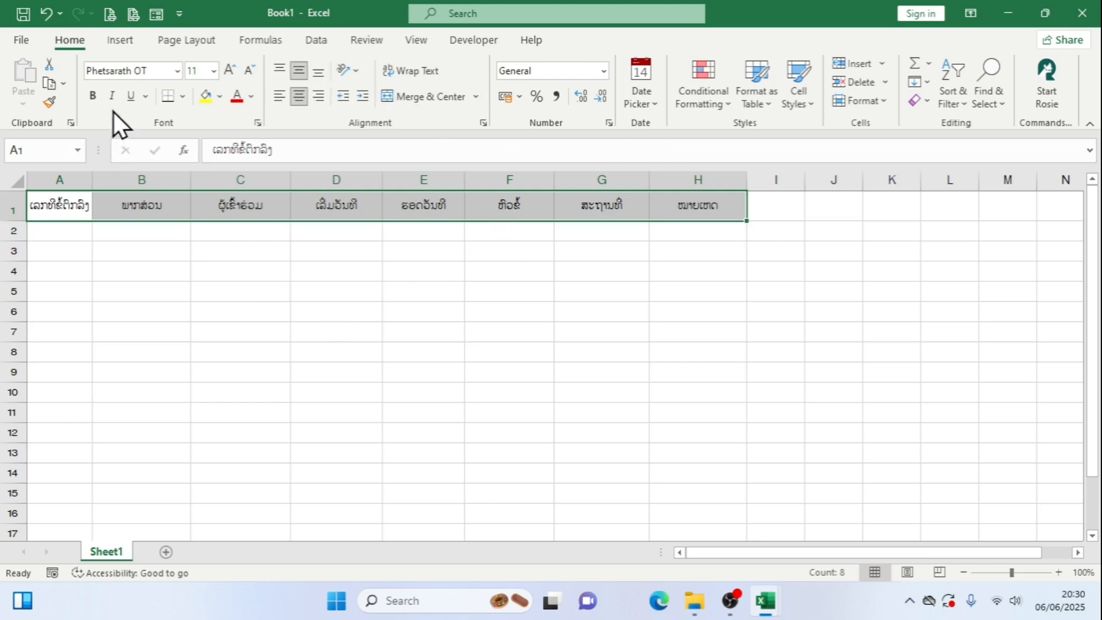
# Apply All Borders to the header cells A1:H1
pyautogui.click(182, 97)
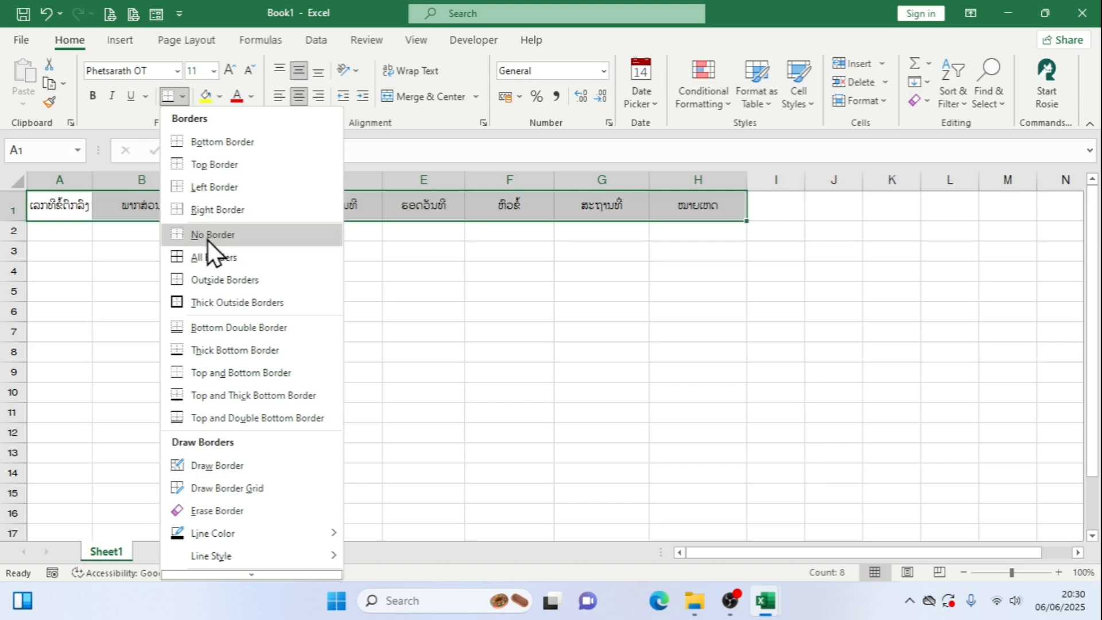
pyautogui.click(208, 256)
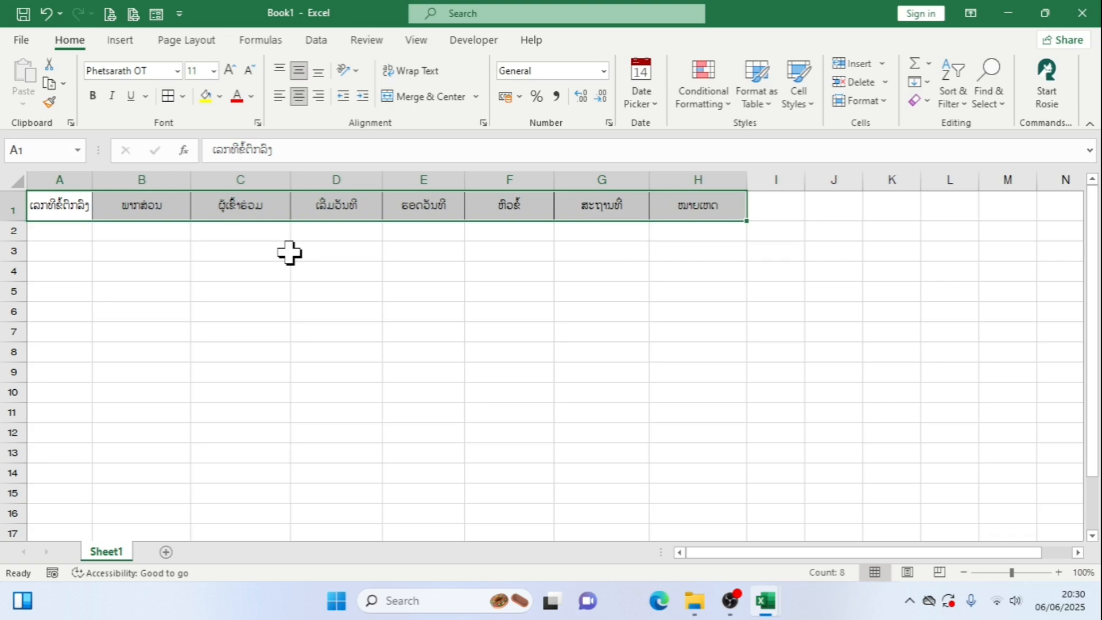
pyautogui.click(120, 41)
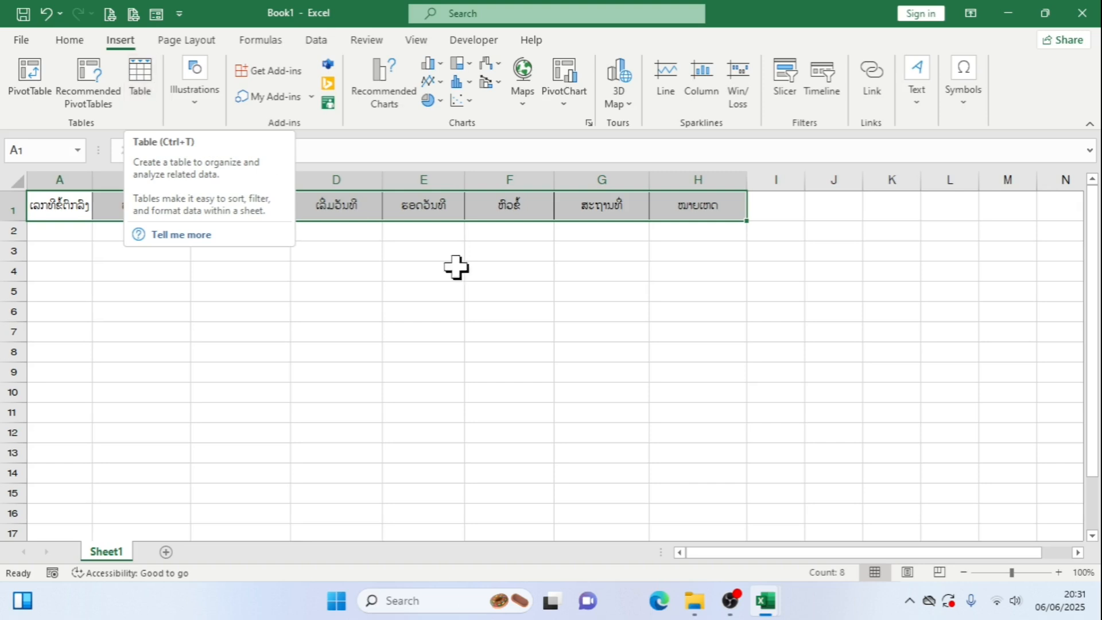
# Apply borders to the search cells J1:J2 and widen column J
pyautogui.click(849, 212)
pyautogui.moveTo(848, 212); pyautogui.dragTo(844, 234)
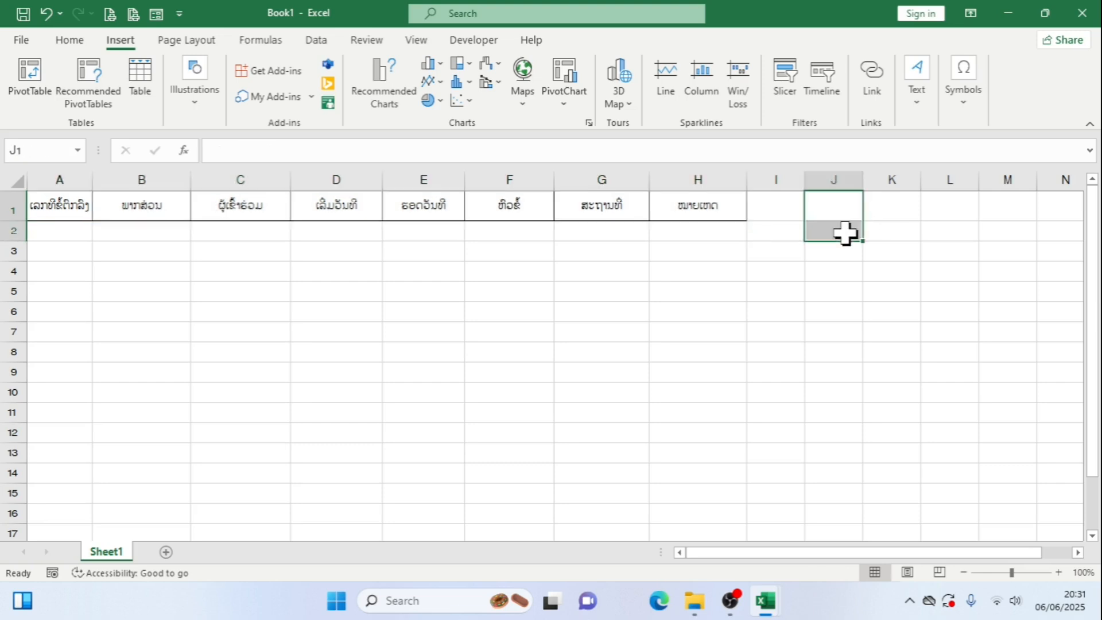
pyautogui.click(70, 41)
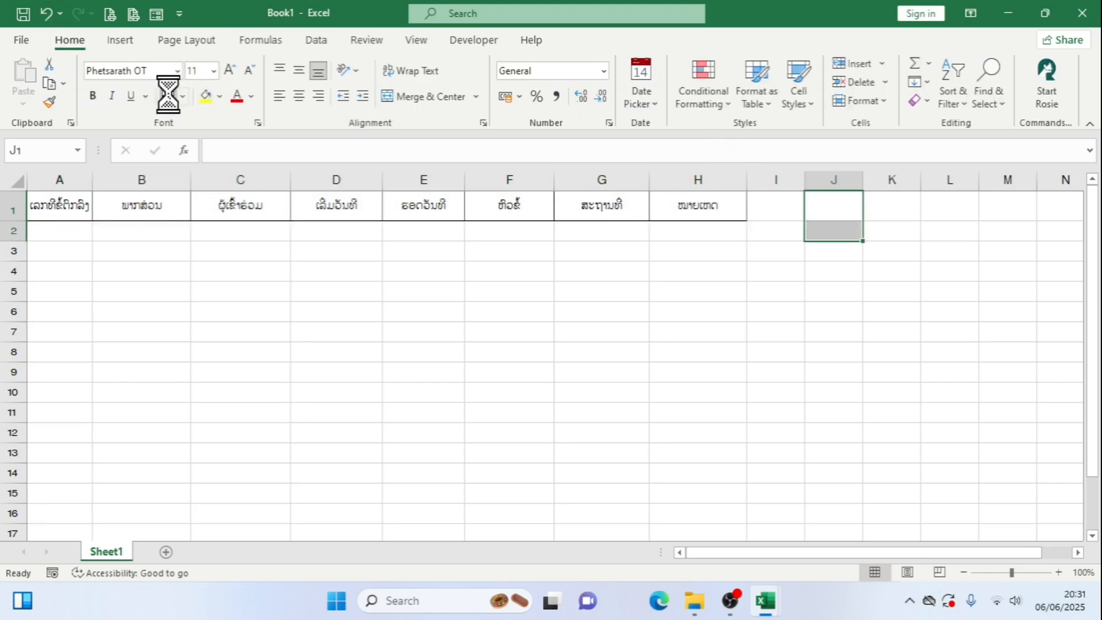
pyautogui.moveTo(865, 184); pyautogui.dragTo(917, 178)
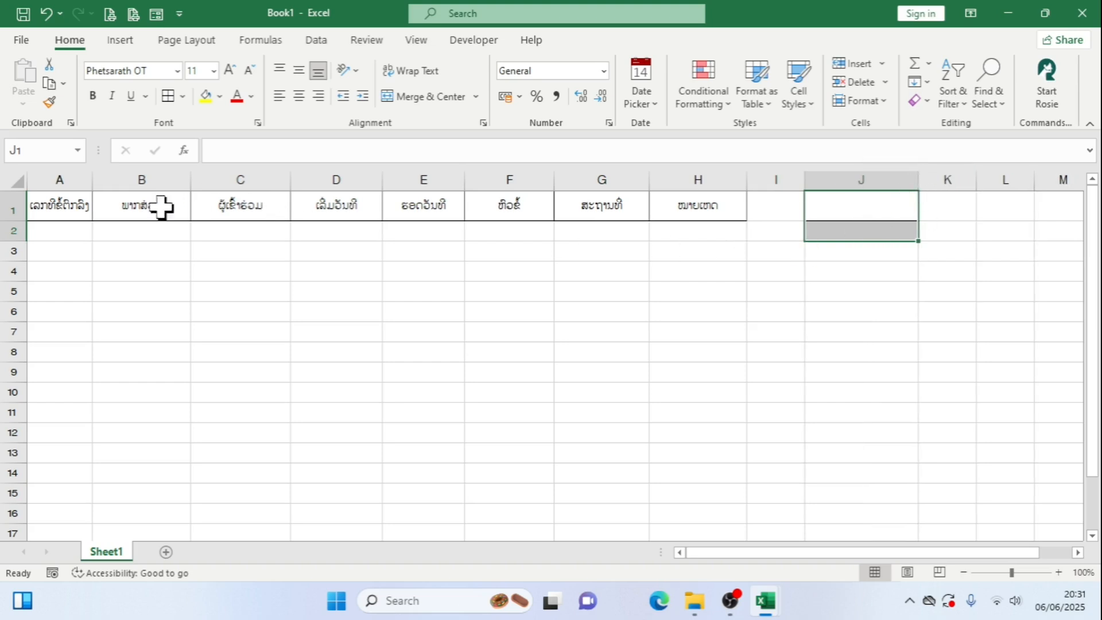
pyautogui.click(76, 231)
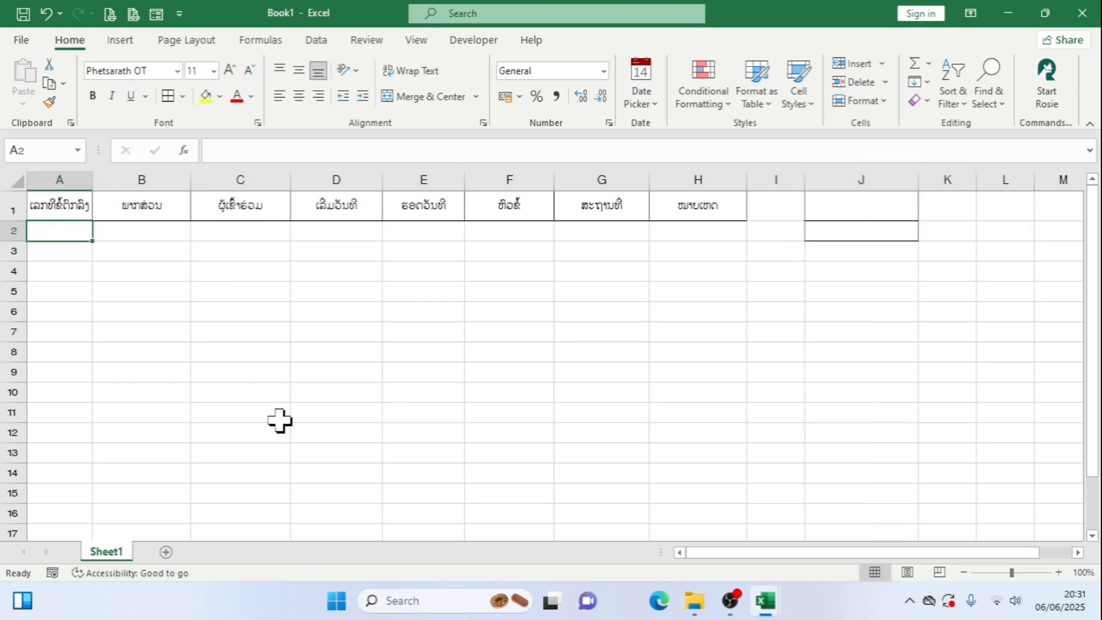
# Examine the department and name list on Sheet2 of the training-tracking workbook
pyautogui.moveTo(772, 604)
pyautogui.click(697, 526)
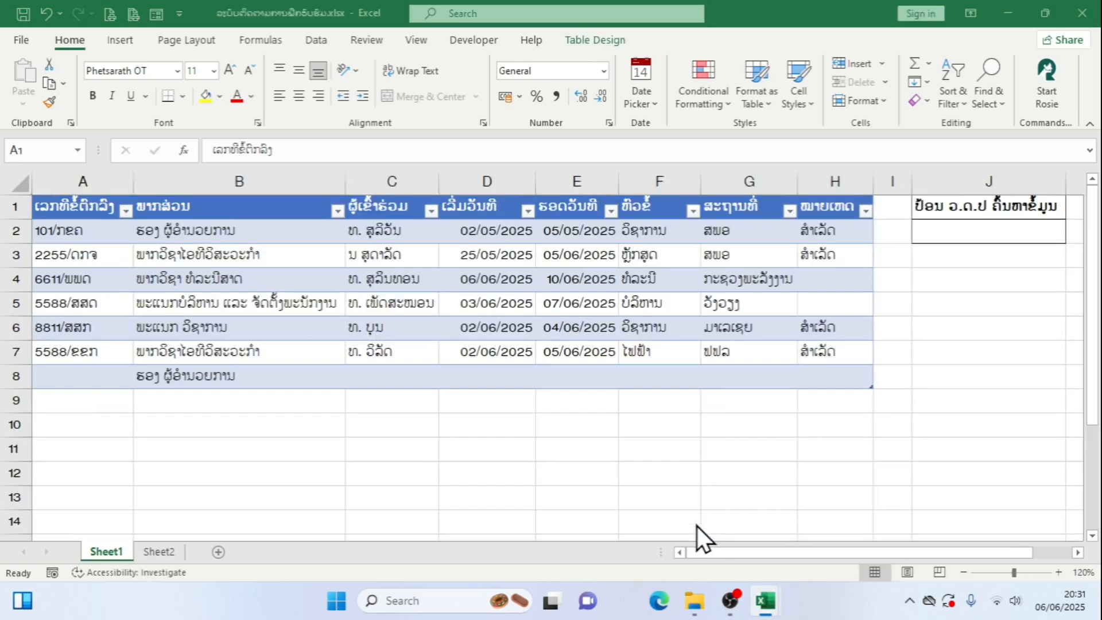
pyautogui.click(172, 552)
pyautogui.scroll(4, 237, 337)
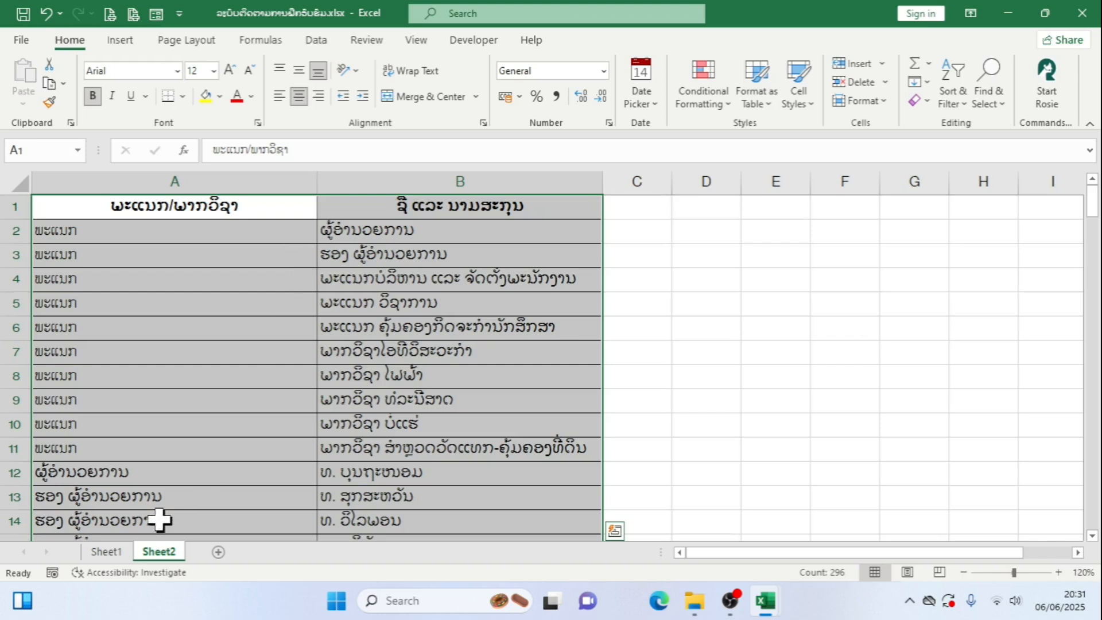
# Examine the department drop-down choices in cell B8 on Sheet1
pyautogui.click(112, 552)
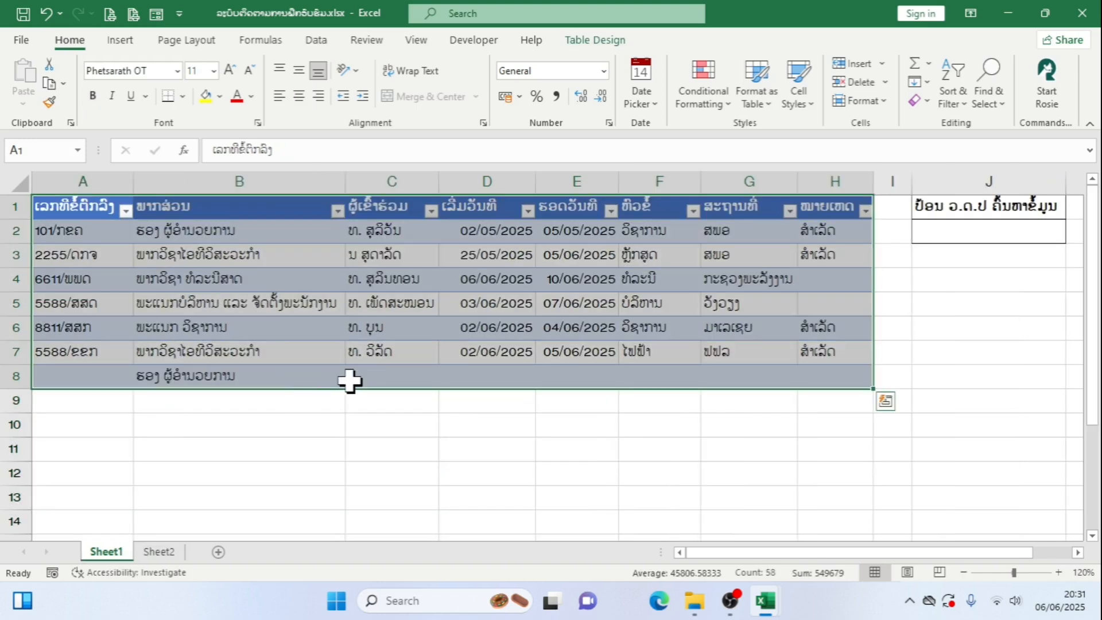
pyautogui.click(343, 383)
pyautogui.click(352, 381)
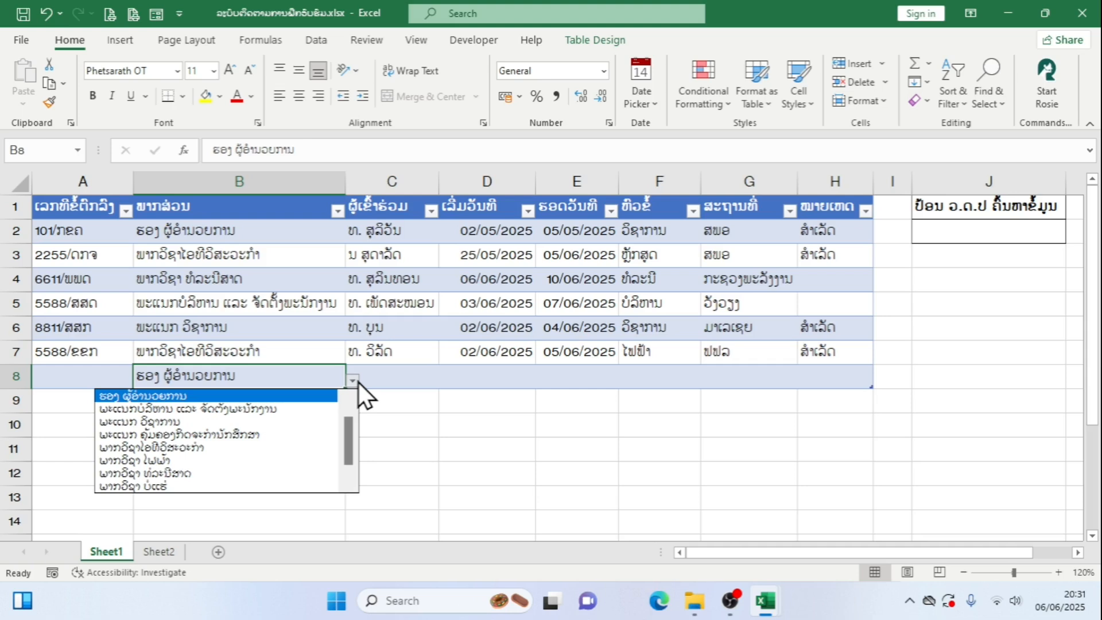
pyautogui.click(407, 398)
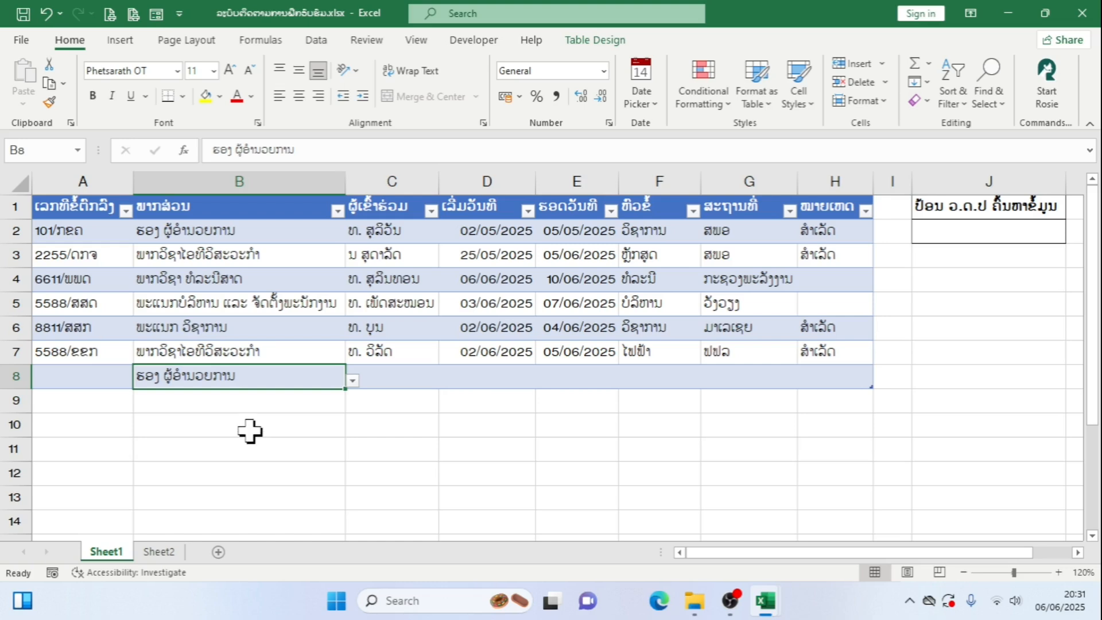
# Examine the department column's filter choices and the drop-down list of cell B8 on Sheet1
pyautogui.click(338, 210)
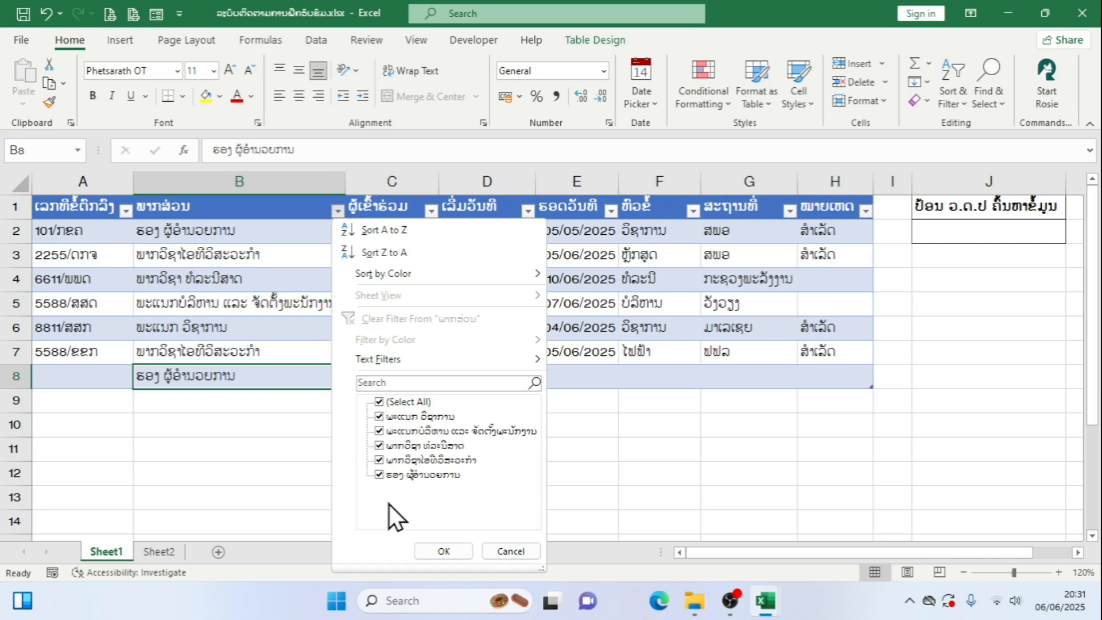
pyautogui.click(515, 550)
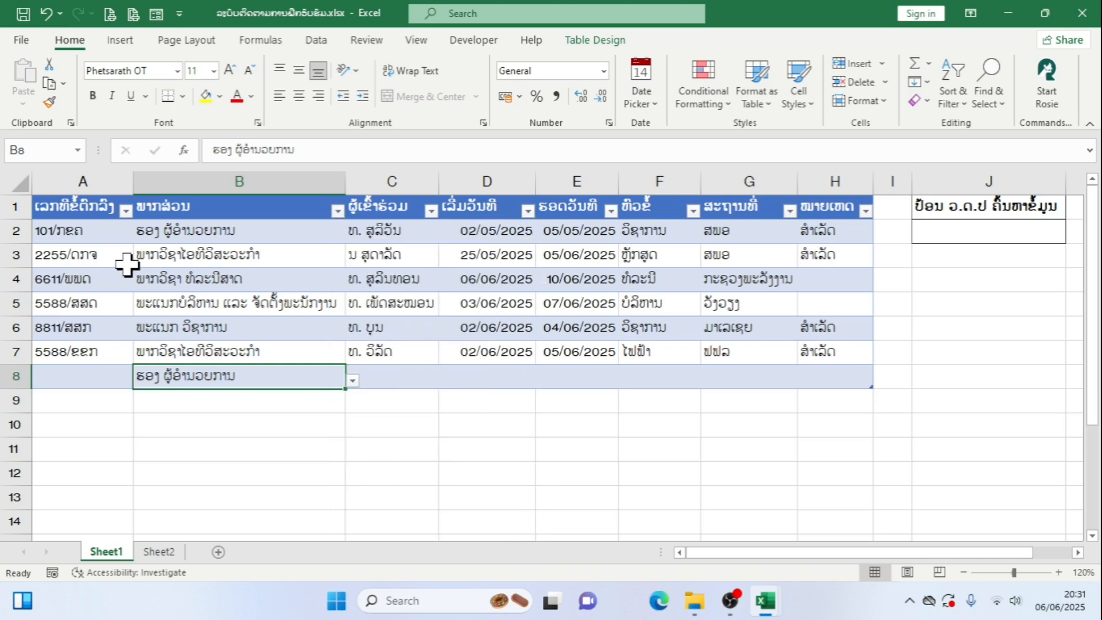
pyautogui.click(357, 388)
pyautogui.click(357, 388)
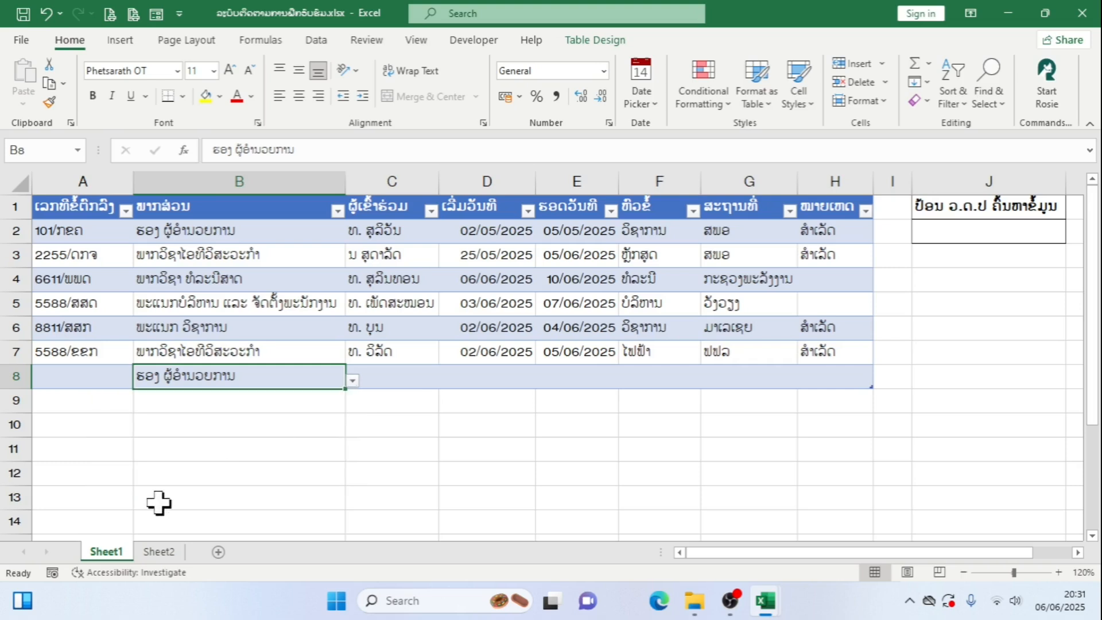
# Examine the department entries in A2:B11 of Sheet2, comparing the category column with the department names
pyautogui.click(176, 554)
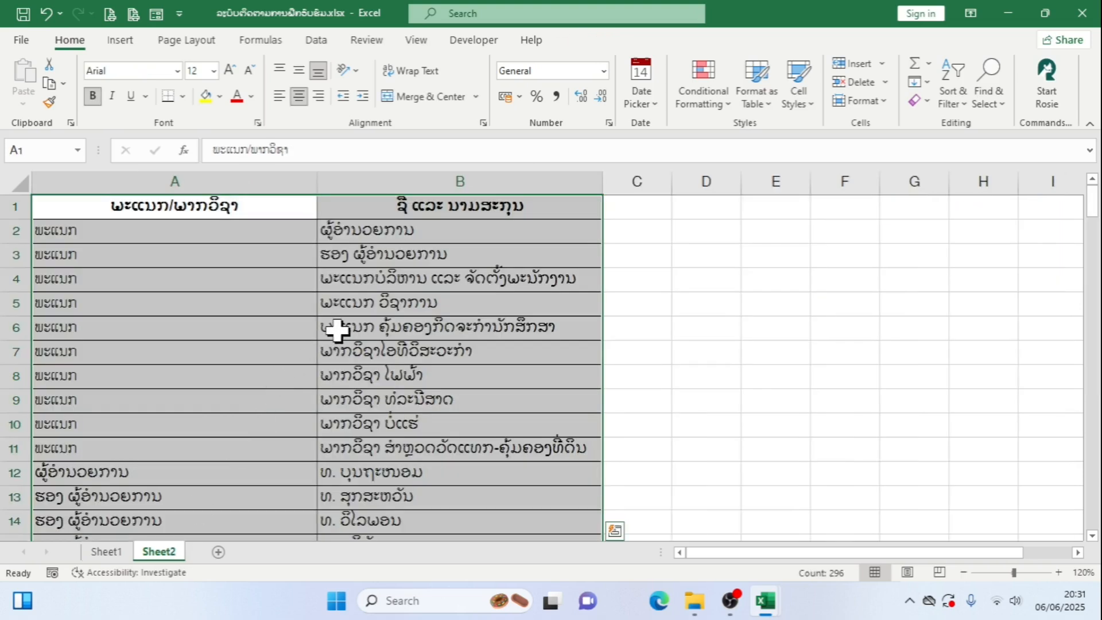
pyautogui.scroll(-1, 339, 328)
pyautogui.scroll(1, 336, 327)
pyautogui.moveTo(275, 229); pyautogui.dragTo(272, 448)
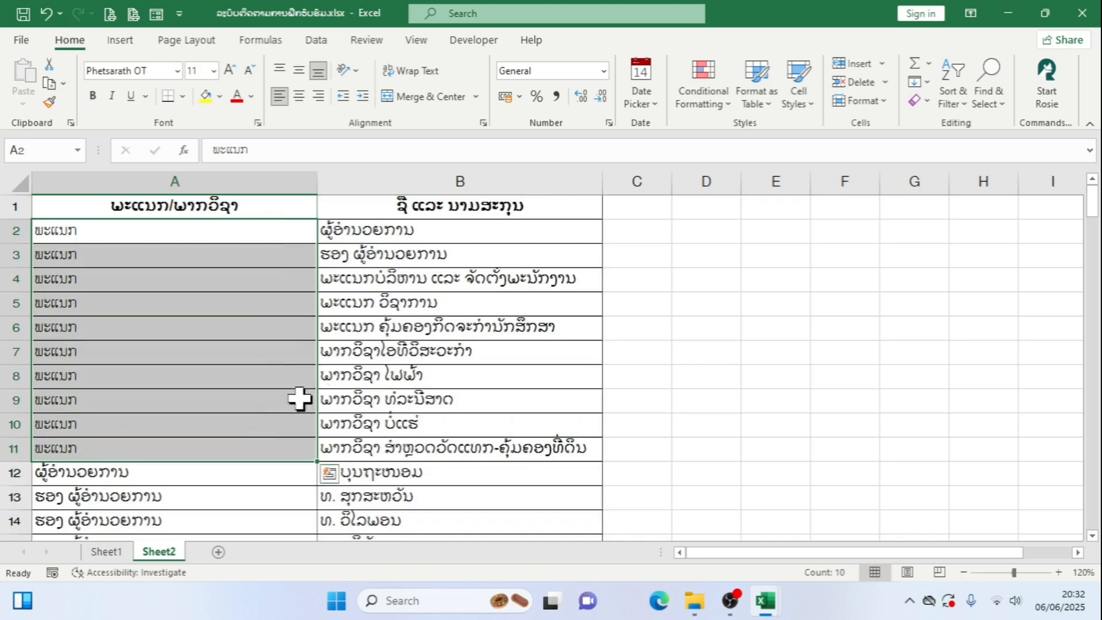
pyautogui.moveTo(438, 236); pyautogui.dragTo(413, 436)
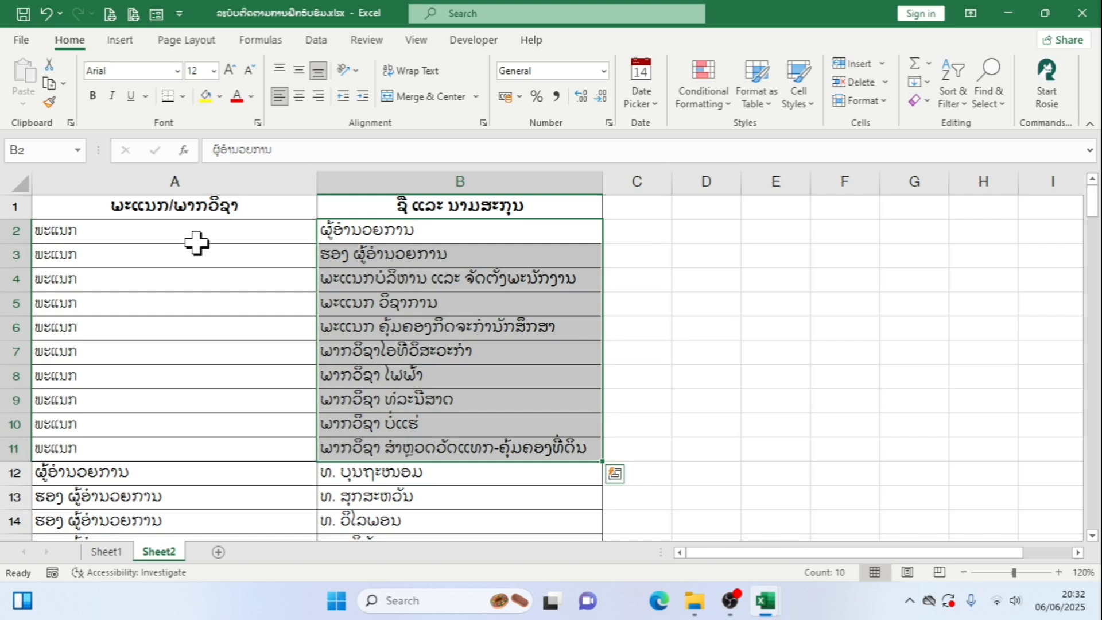
pyautogui.moveTo(196, 235); pyautogui.dragTo(175, 449)
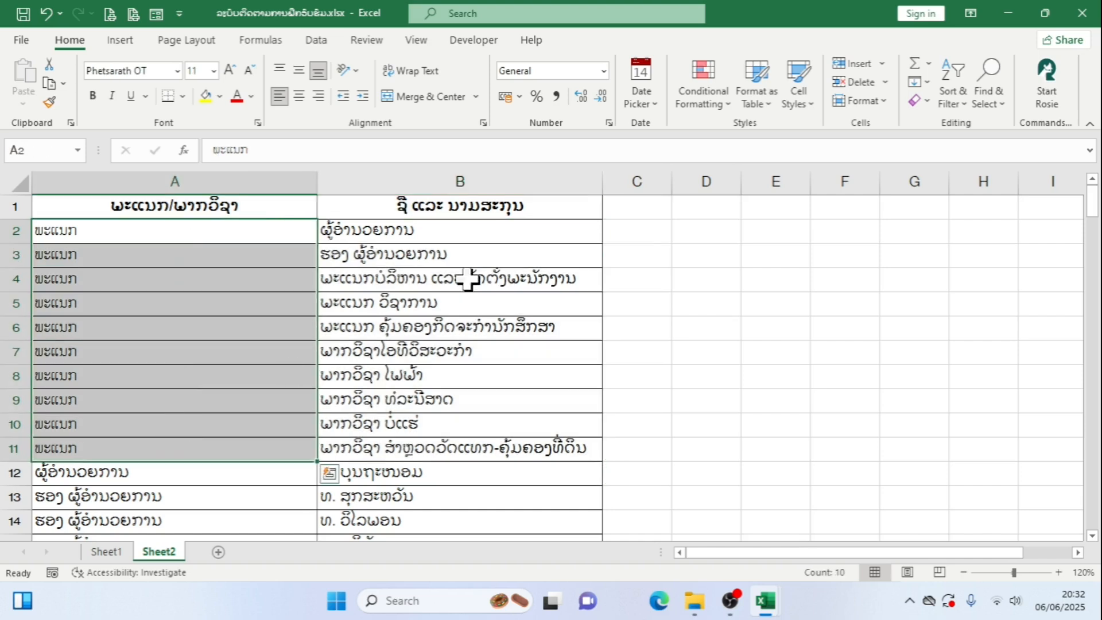
pyautogui.moveTo(450, 231); pyautogui.dragTo(447, 440)
pyautogui.scroll(-1, 462, 339)
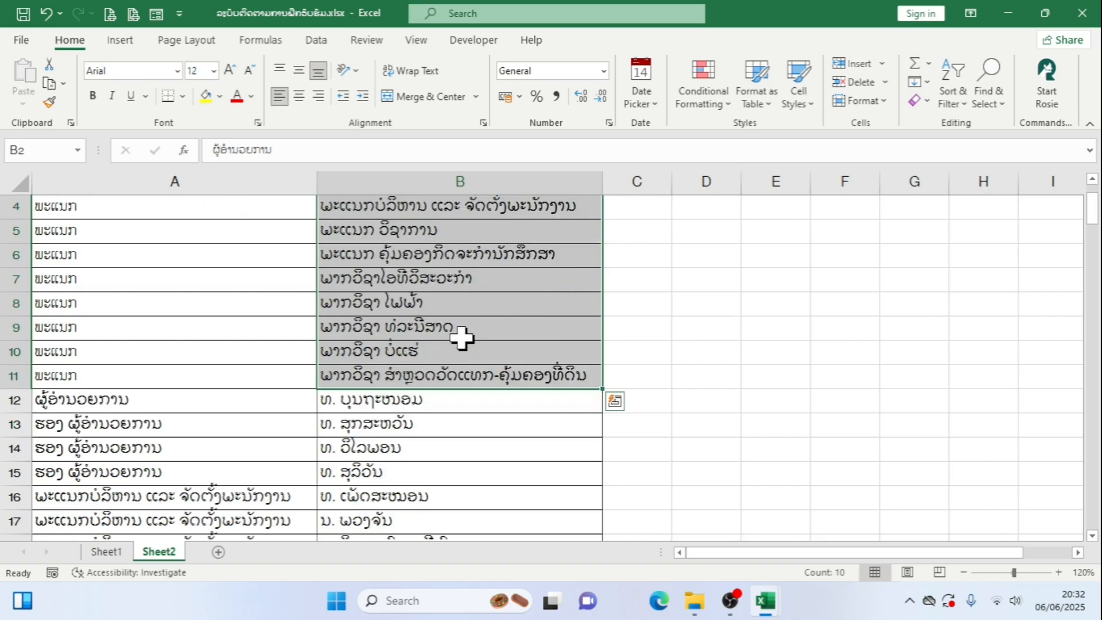
pyautogui.scroll(1, 462, 337)
pyautogui.scroll(-2, 463, 337)
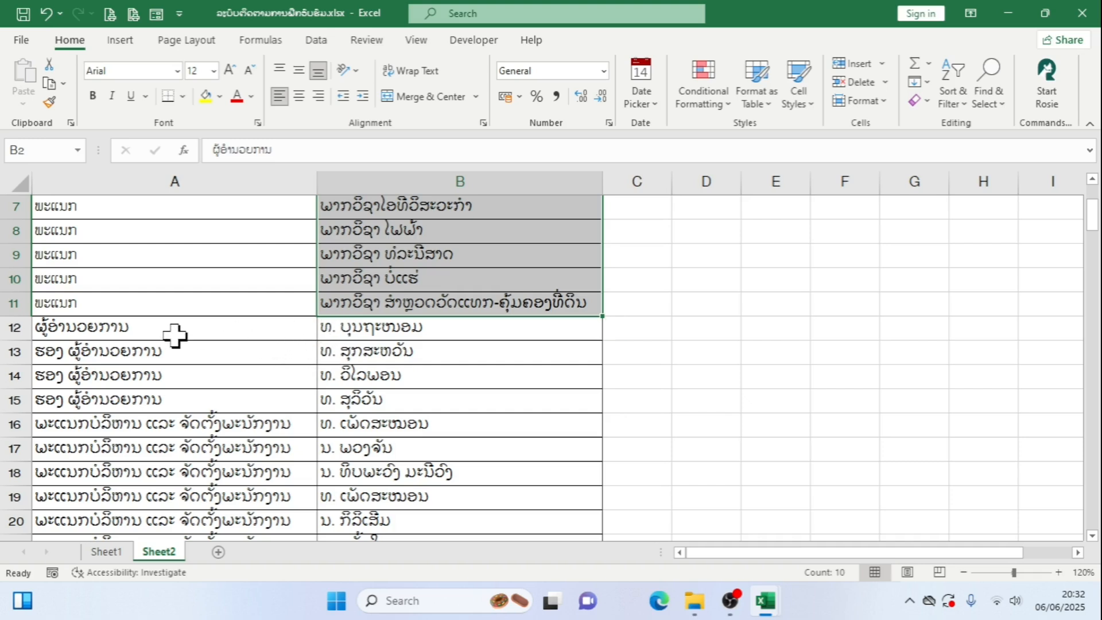
# Examine how the rows from 12 to 31 on Sheet2 pair each department with its staff names
pyautogui.moveTo(175, 336); pyautogui.dragTo(389, 334)
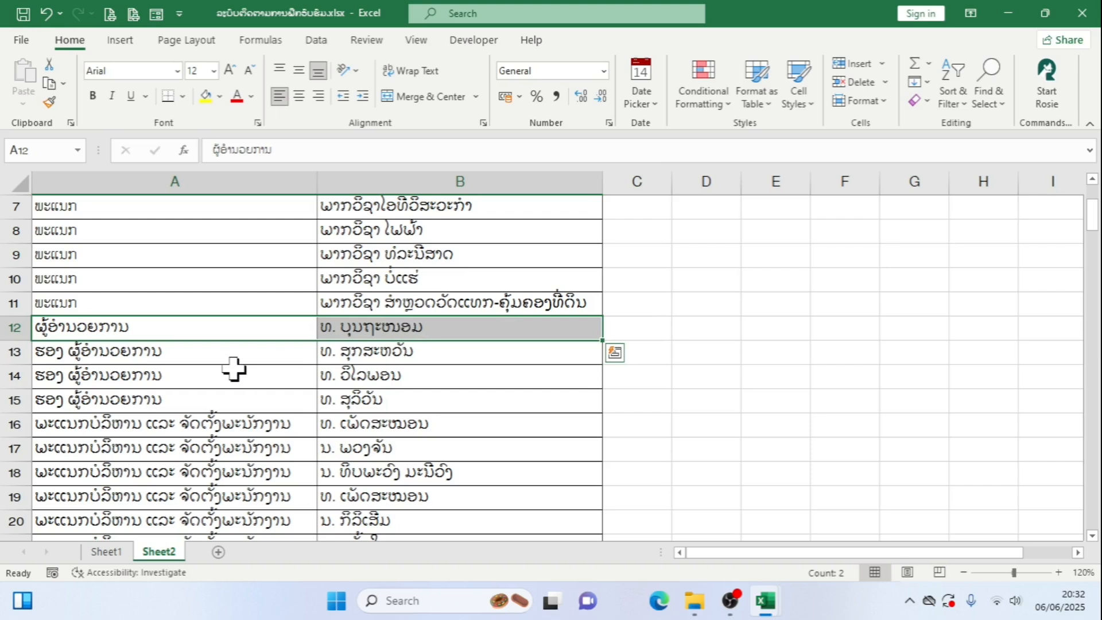
pyautogui.moveTo(253, 359); pyautogui.dragTo(382, 391)
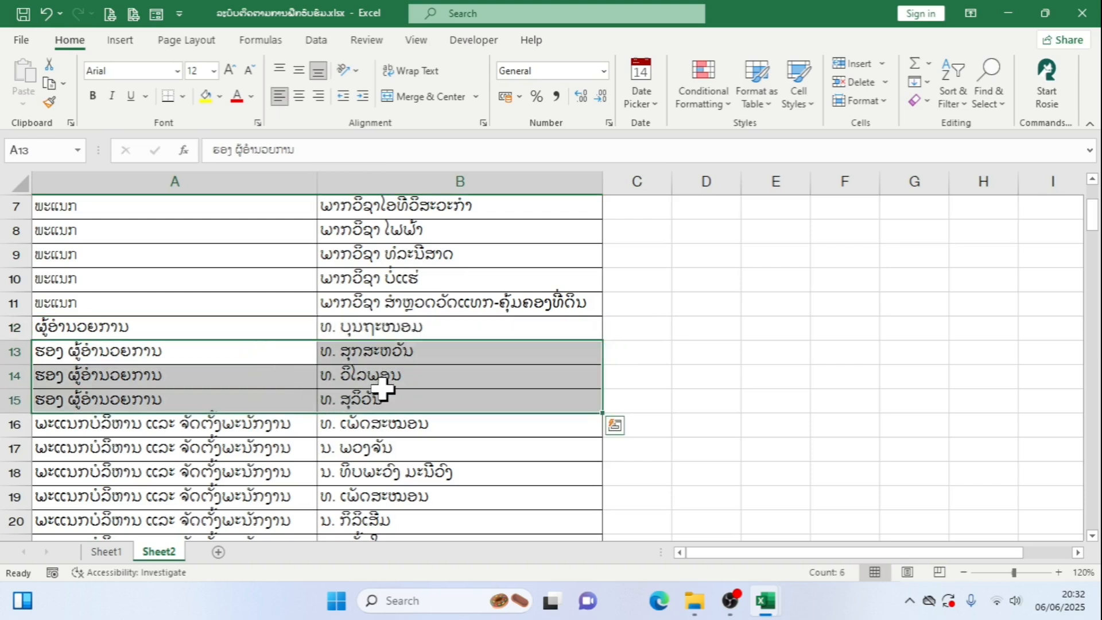
pyautogui.scroll(-2, 382, 390)
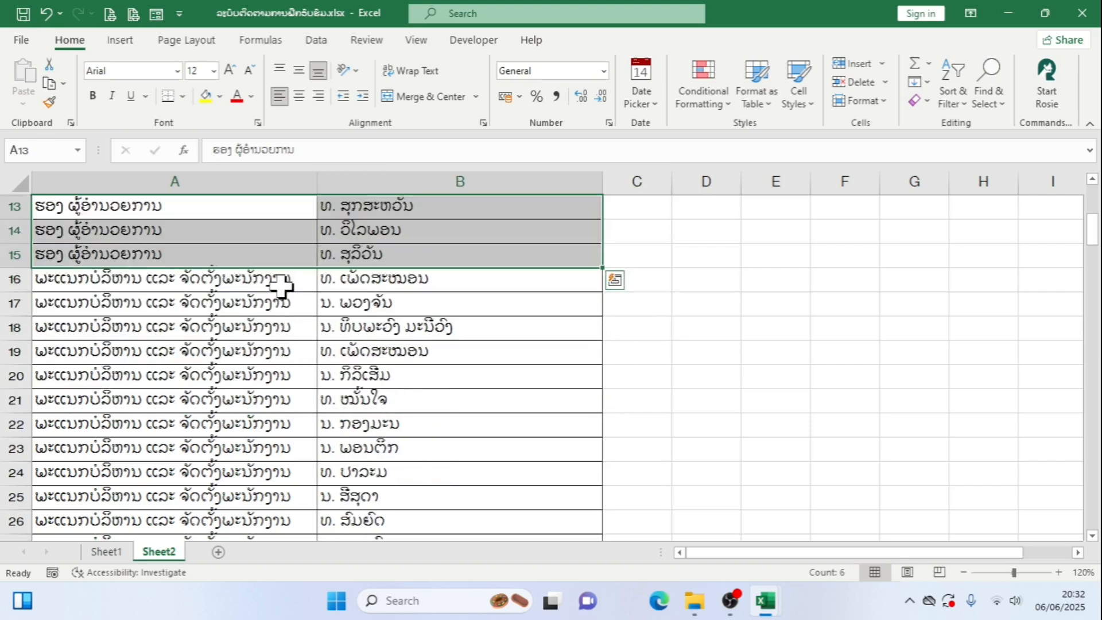
pyautogui.moveTo(281, 285); pyautogui.dragTo(369, 400)
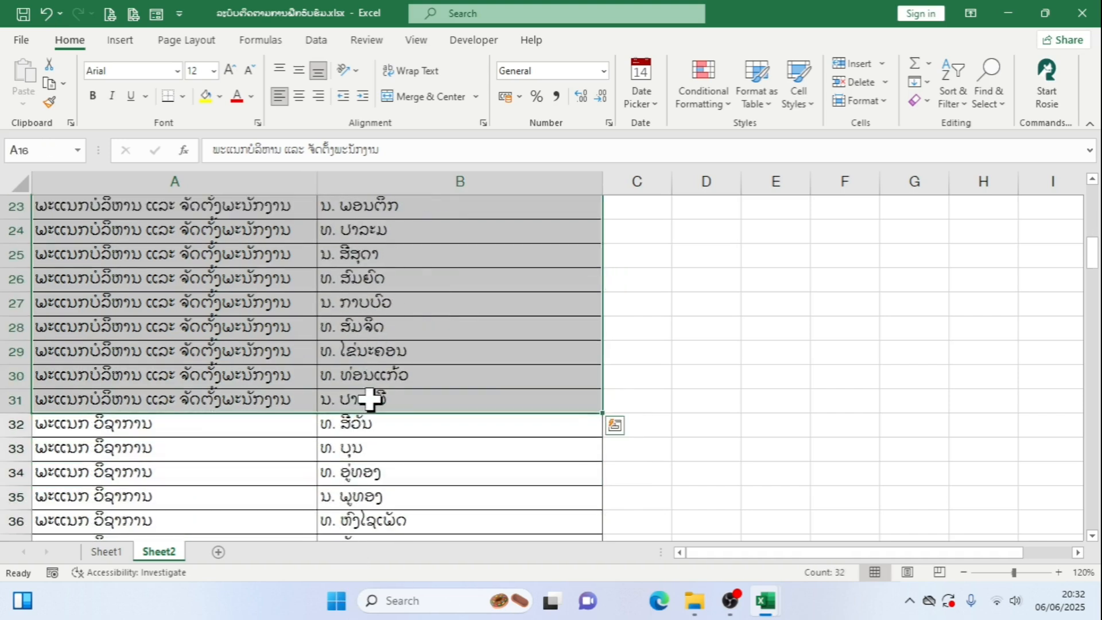
pyautogui.scroll(4, 384, 387)
pyautogui.scroll(-2, 384, 387)
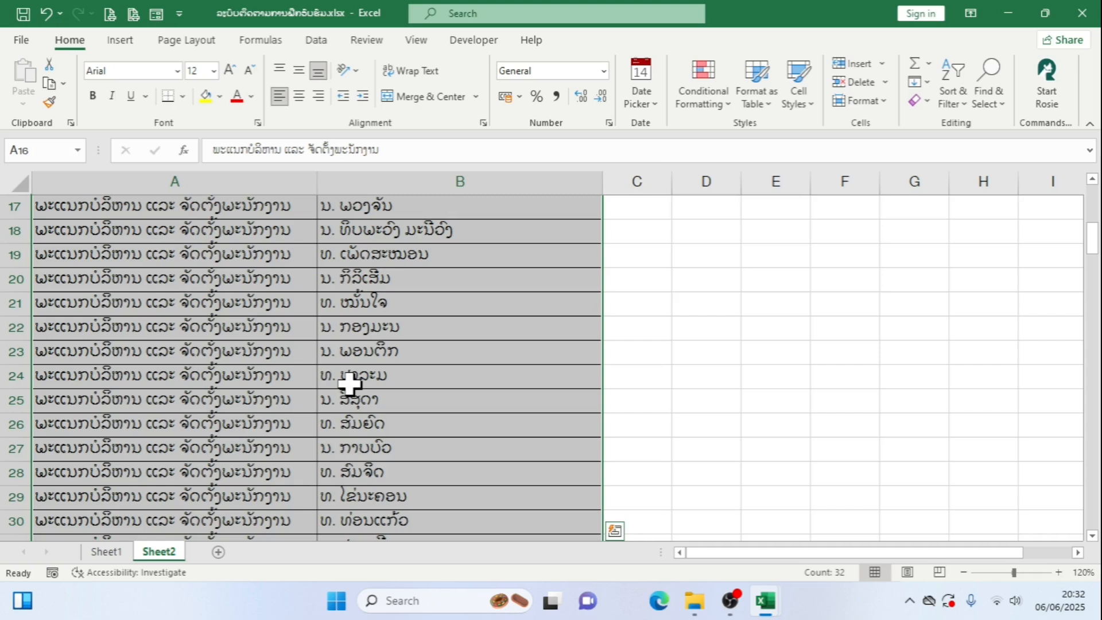
# Review the rest of the department and staff list on Sheet2 down to its last row
pyautogui.click(109, 550)
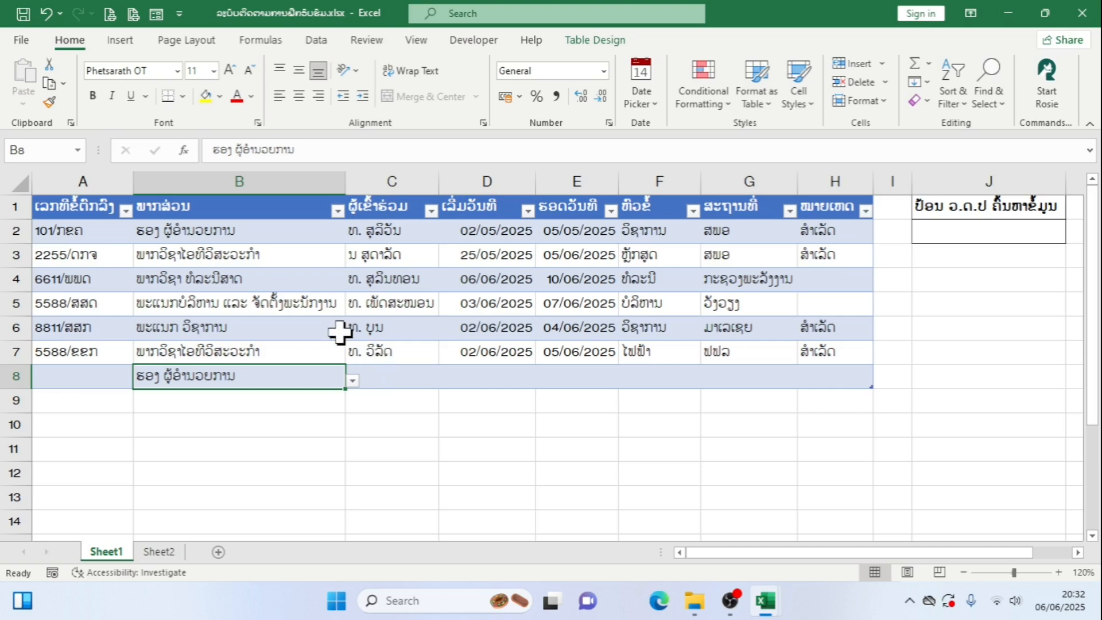
pyautogui.click(179, 552)
pyautogui.scroll(-4, 348, 385)
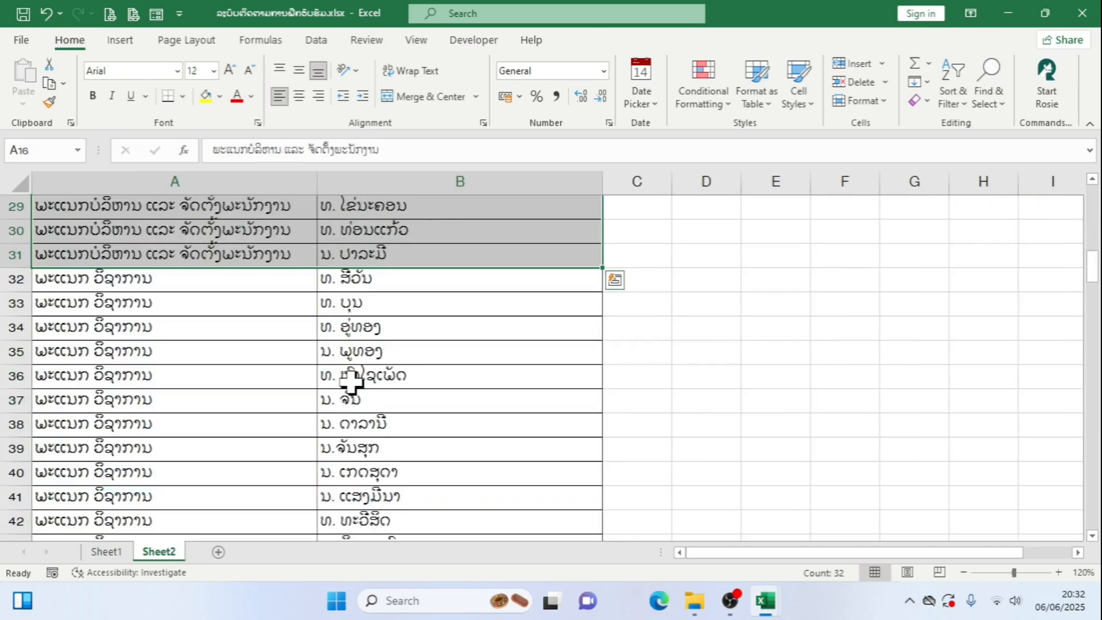
pyautogui.scroll(-20, 351, 382)
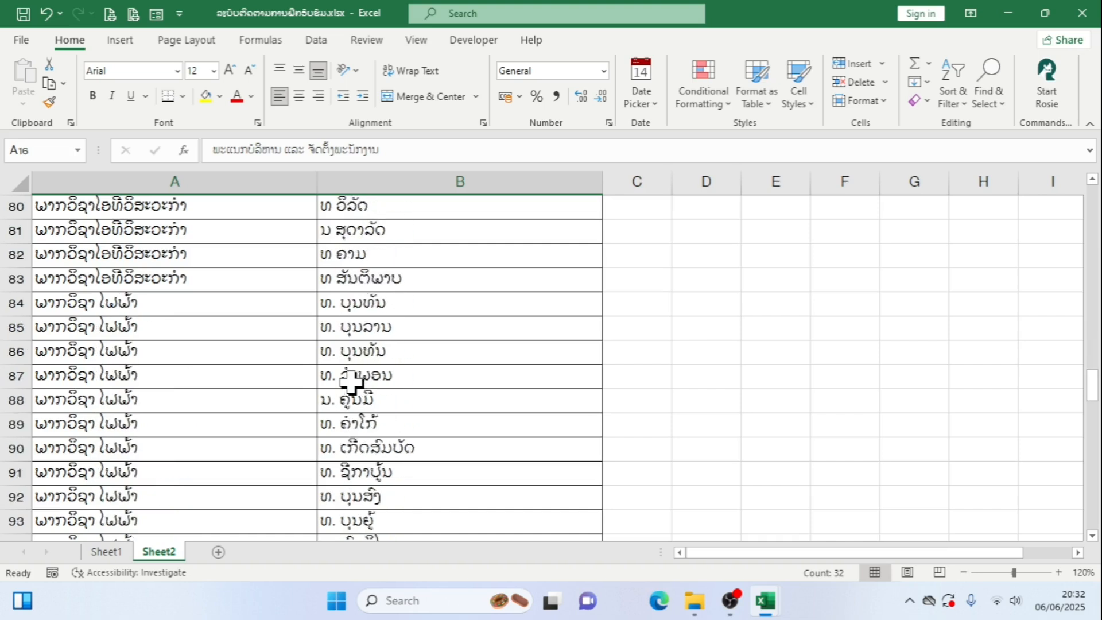
pyautogui.scroll(-16, 352, 381)
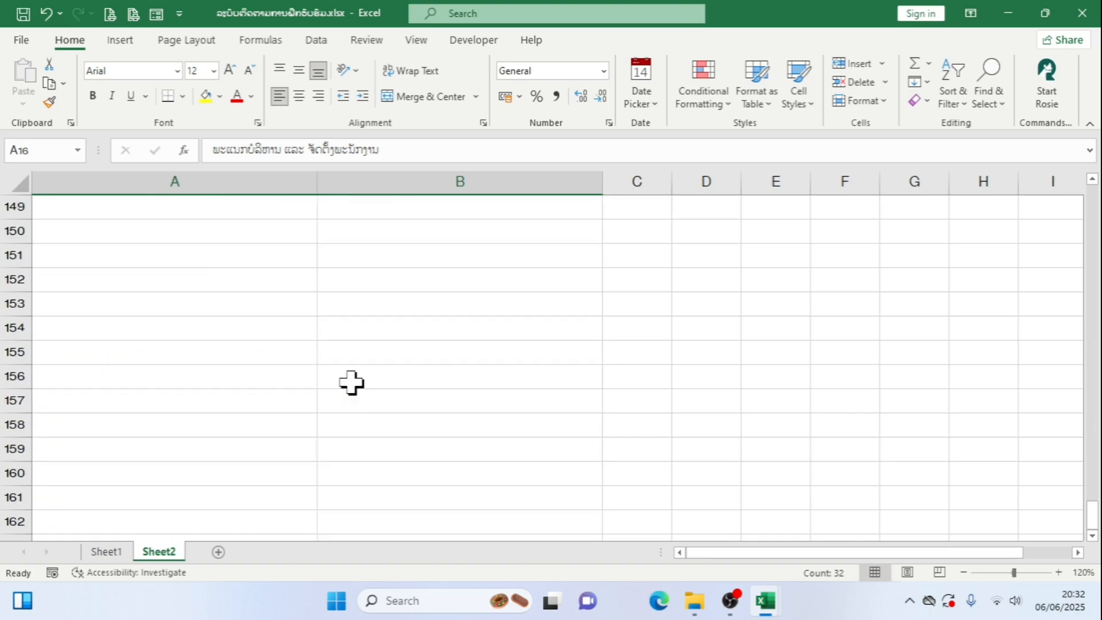
pyautogui.scroll(5, 352, 382)
pyautogui.scroll(17, 352, 382)
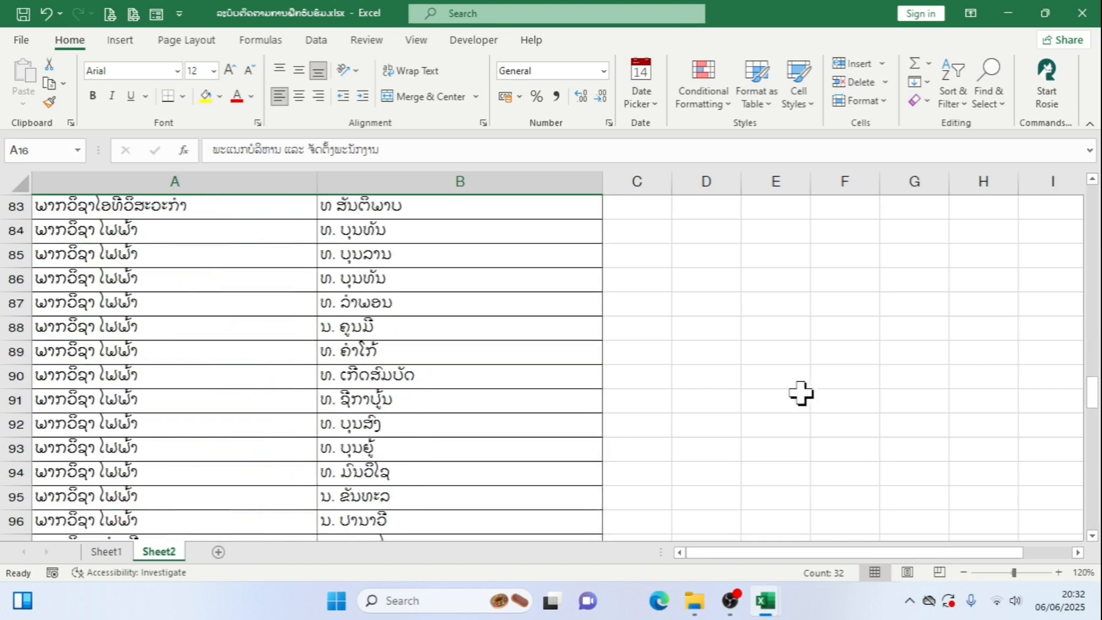
pyautogui.scroll(10, 364, 320)
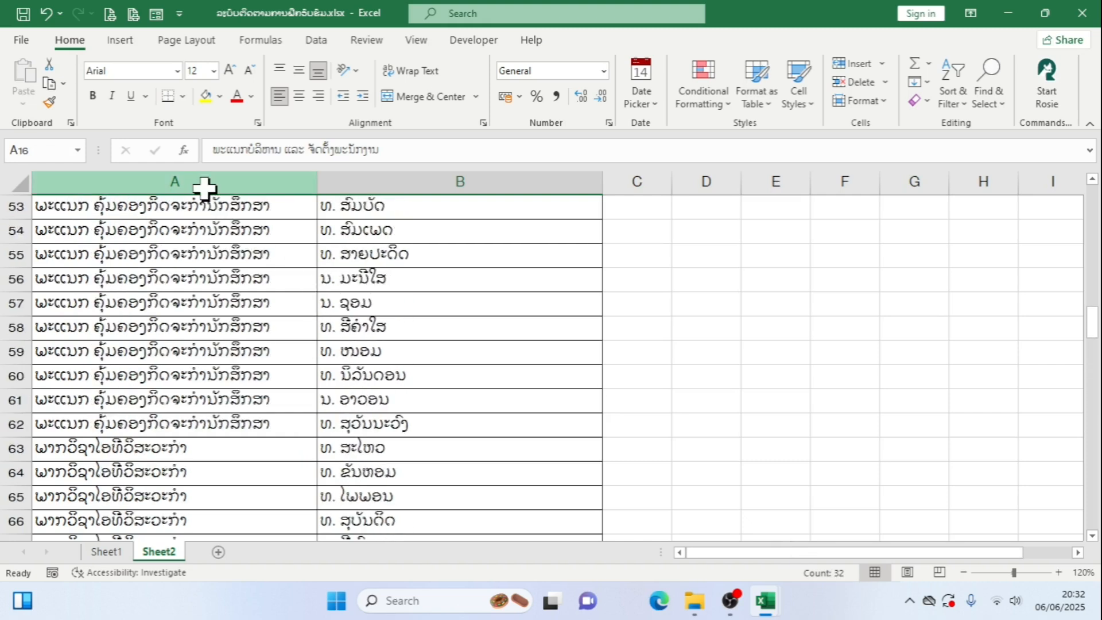
# Copy columns A:B of Sheet2 and paste them at cell A1 of a new sheet in Book1
pyautogui.moveTo(209, 182); pyautogui.dragTo(402, 176)
pyautogui.rightClick(401, 177)
pyautogui.click(468, 224)
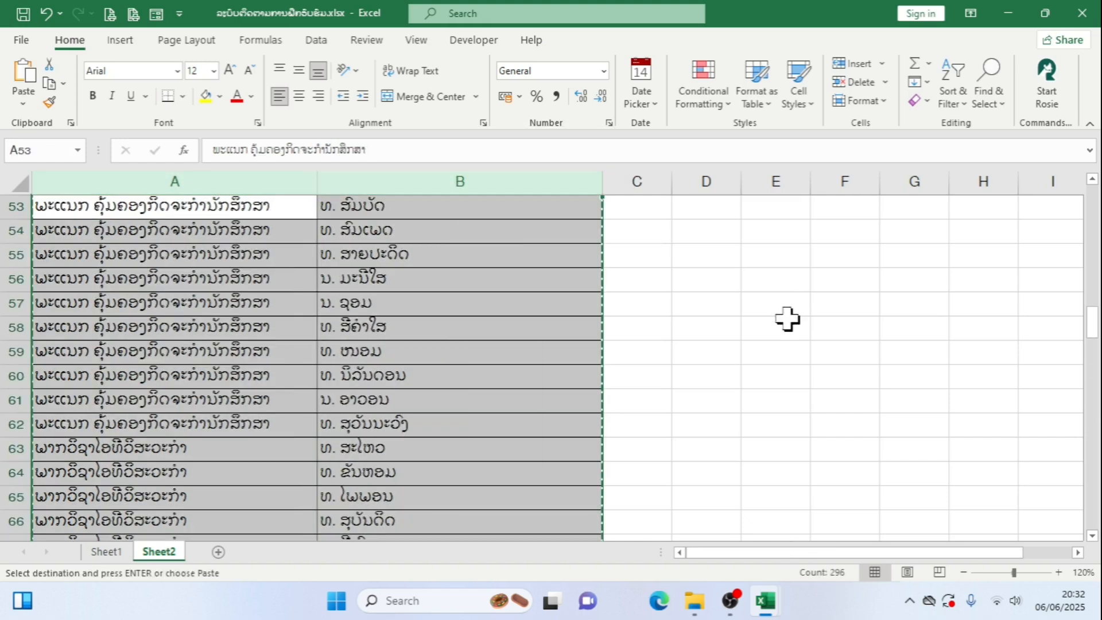
pyautogui.moveTo(766, 600)
pyautogui.click(844, 516)
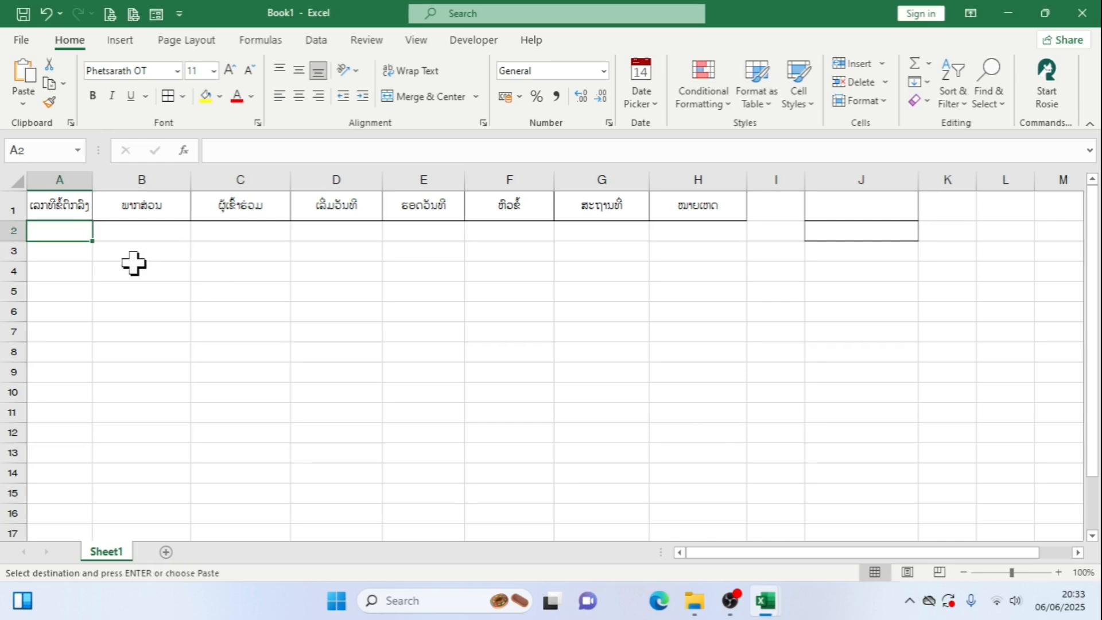
pyautogui.click(166, 552)
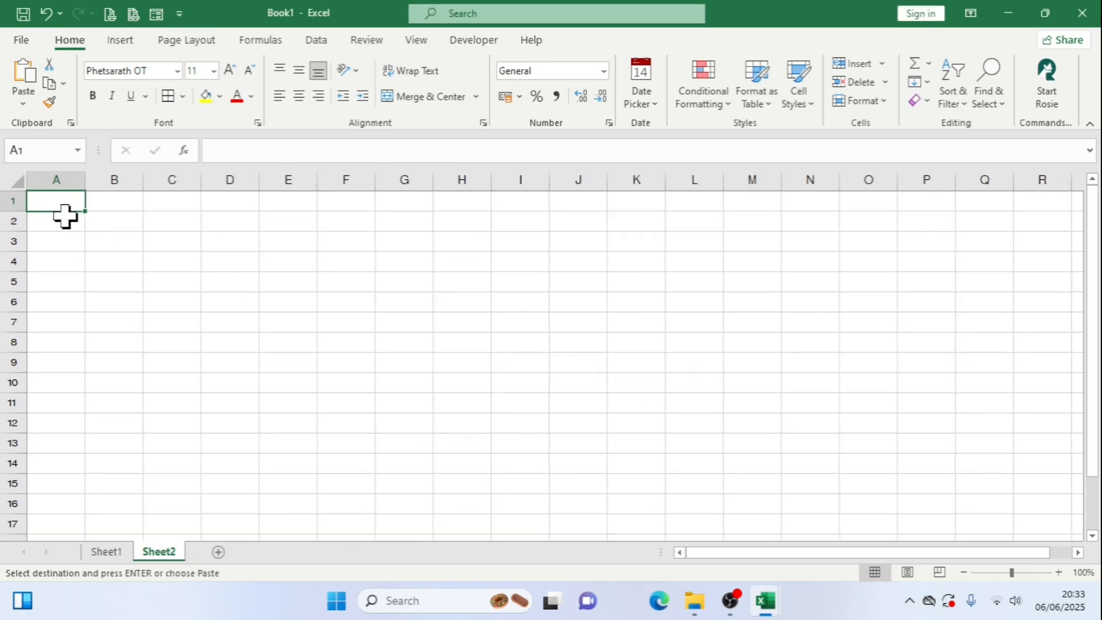
pyautogui.hotkey('ctrl', 'v')
pyautogui.click(413, 359)
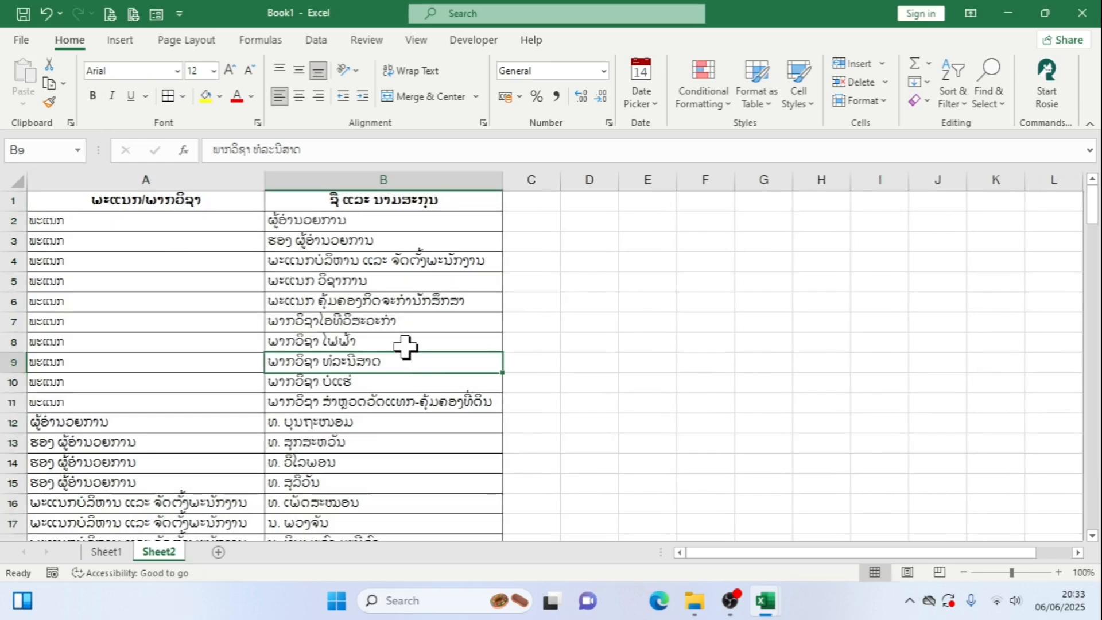
# Check the pasted department and staff list in Book1 from its first row to its last
pyautogui.scroll(-6, 406, 346)
pyautogui.scroll(-20, 406, 346)
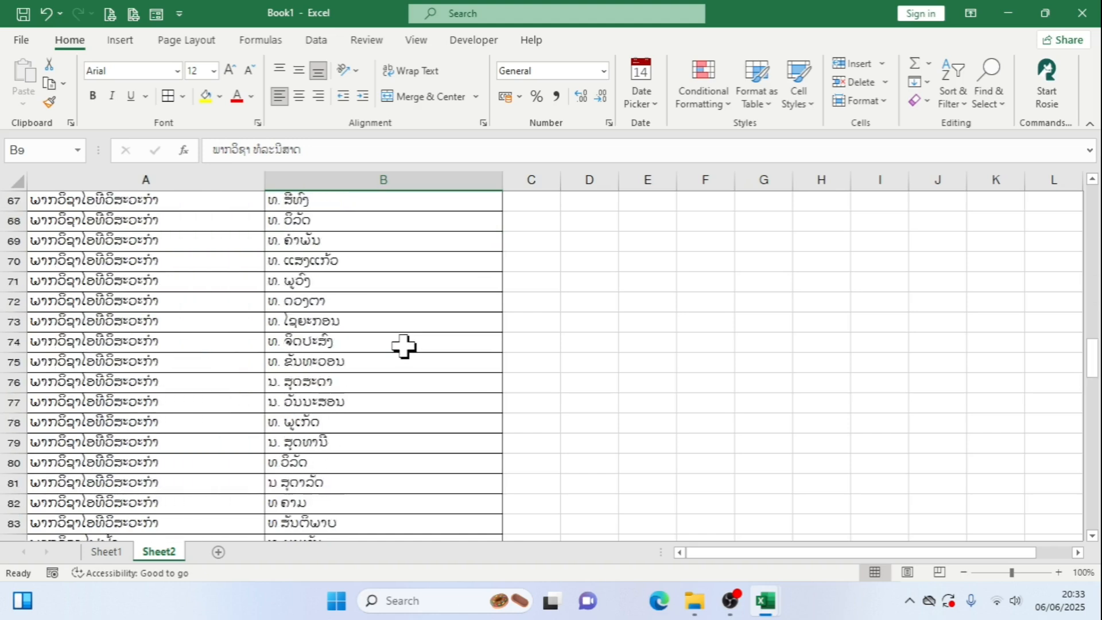
pyautogui.scroll(-17, 404, 346)
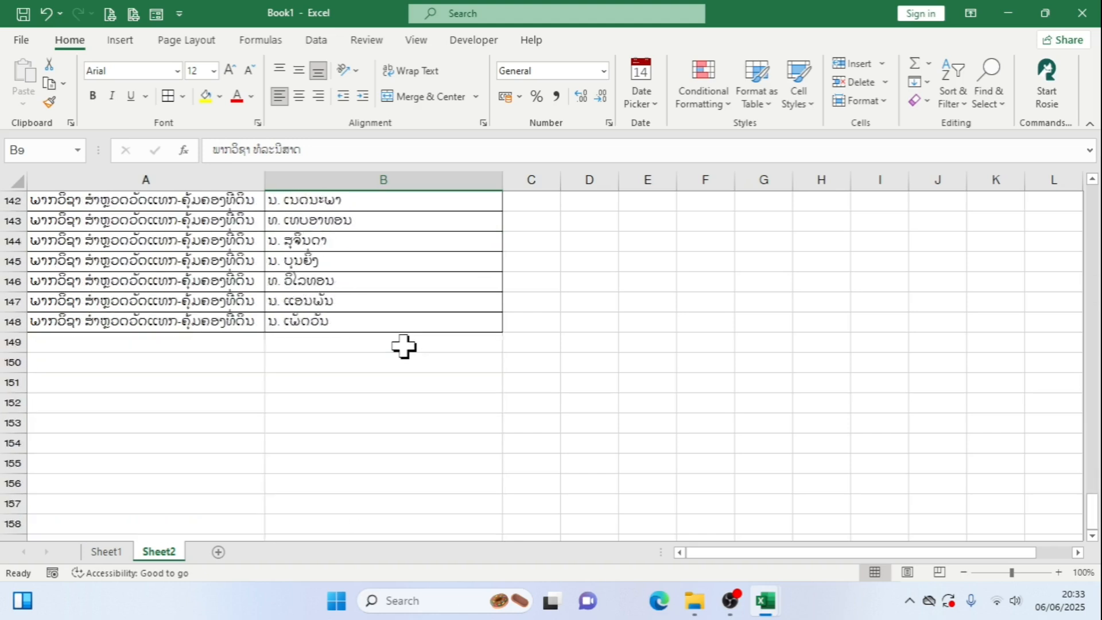
pyautogui.scroll(9, 404, 346)
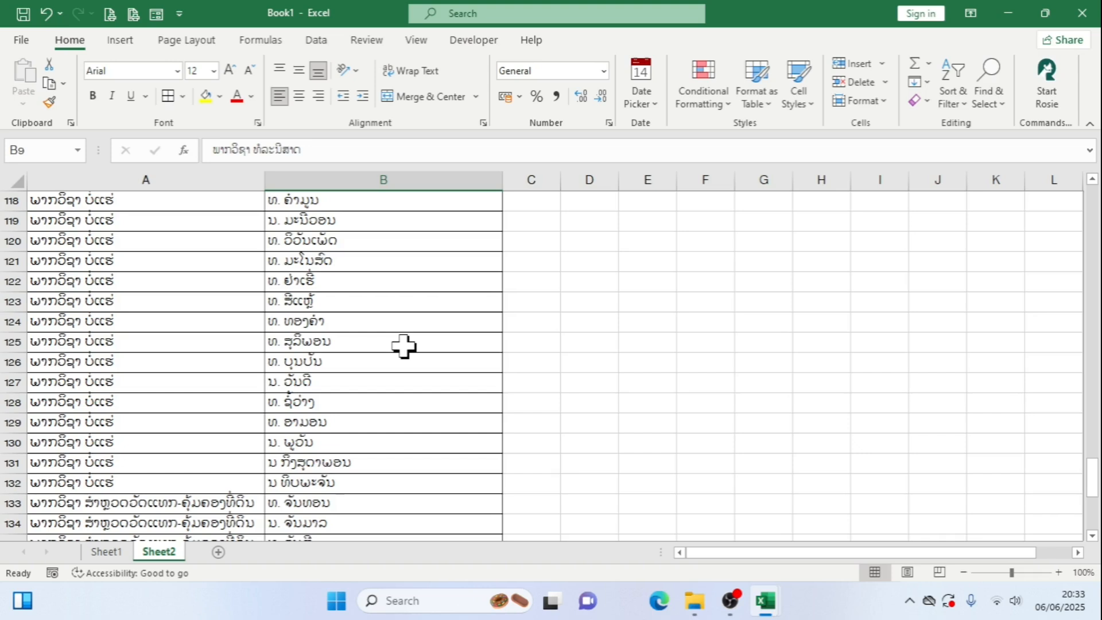
pyautogui.scroll(2, 405, 346)
pyautogui.scroll(1, 404, 347)
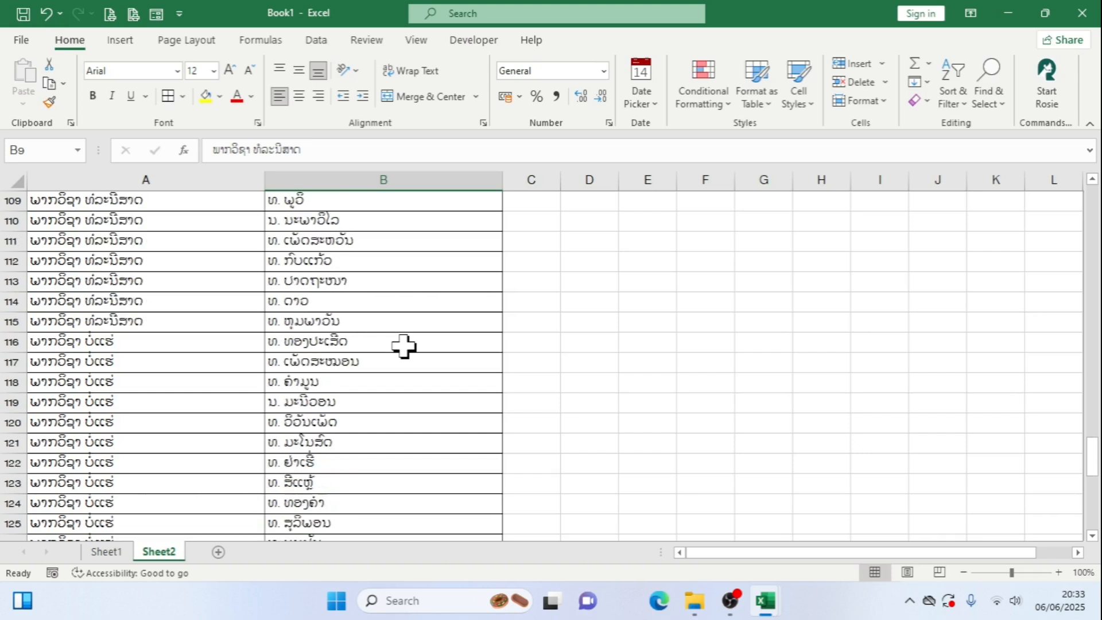
pyautogui.scroll(9, 404, 346)
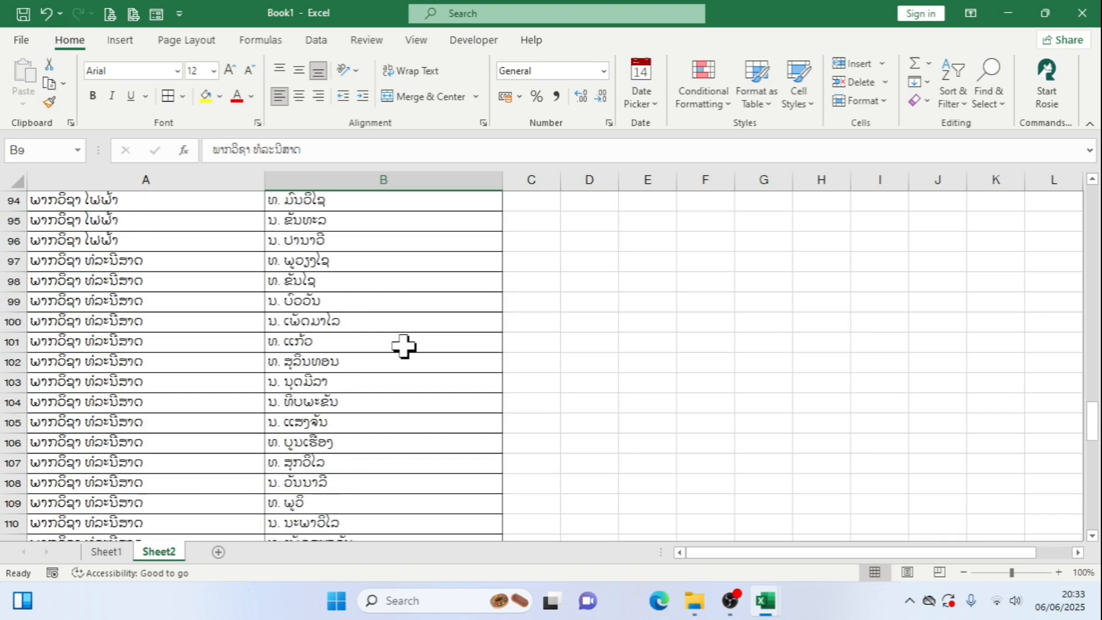
pyautogui.scroll(20, 404, 347)
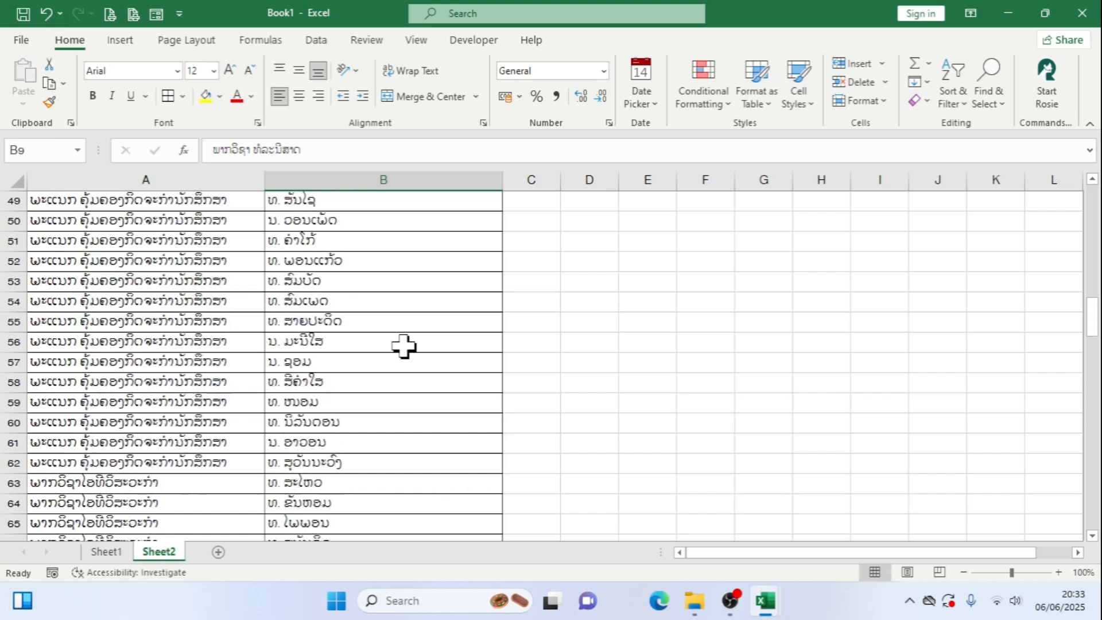
pyautogui.scroll(3, 404, 346)
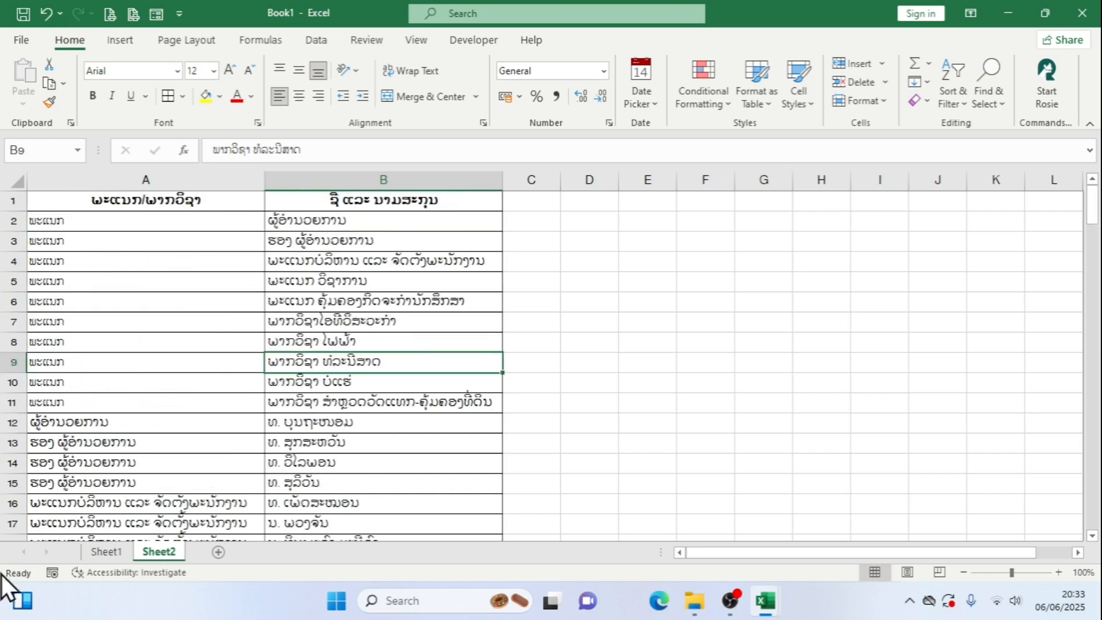
# Open the data validation settings for cell B2 on Sheet1
pyautogui.click(115, 552)
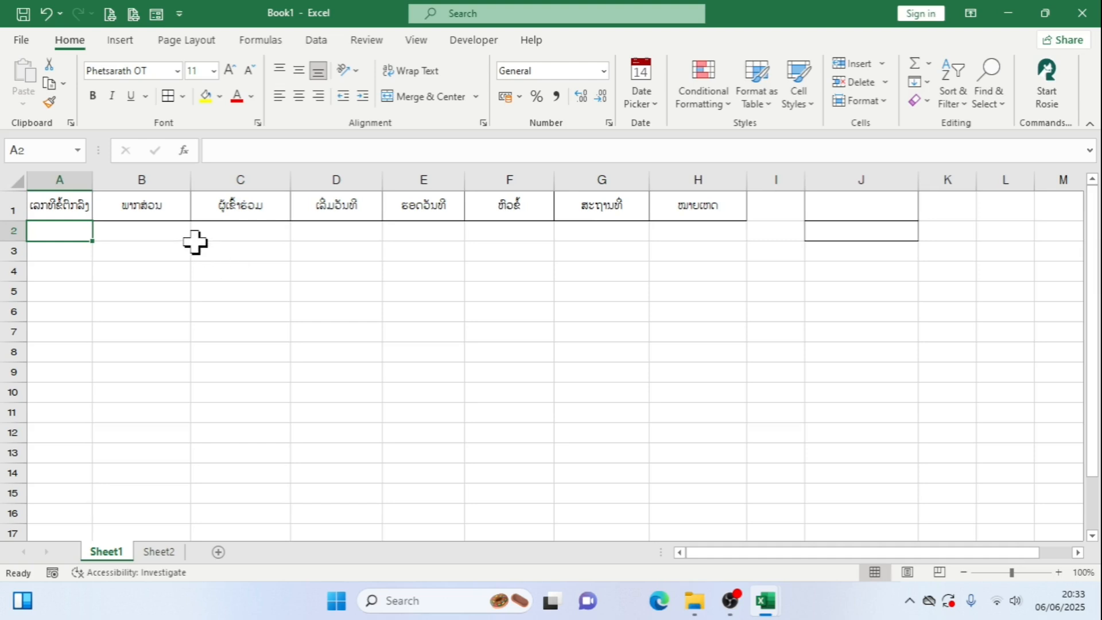
pyautogui.click(153, 235)
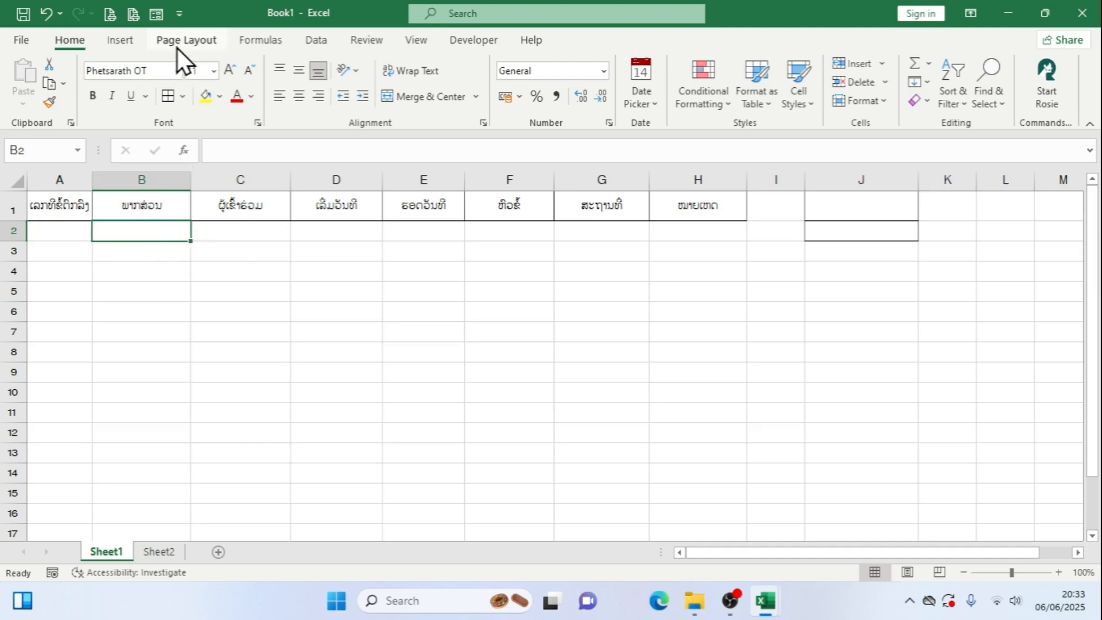
pyautogui.click(305, 40)
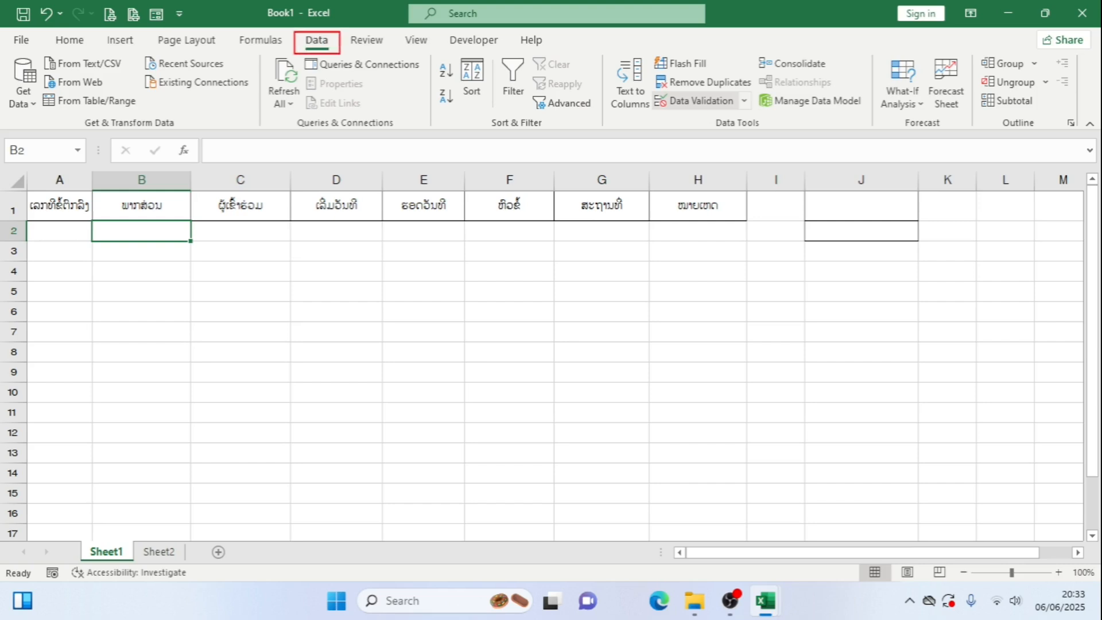
pyautogui.moveTo(647, 88); pyautogui.dragTo(774, 119)
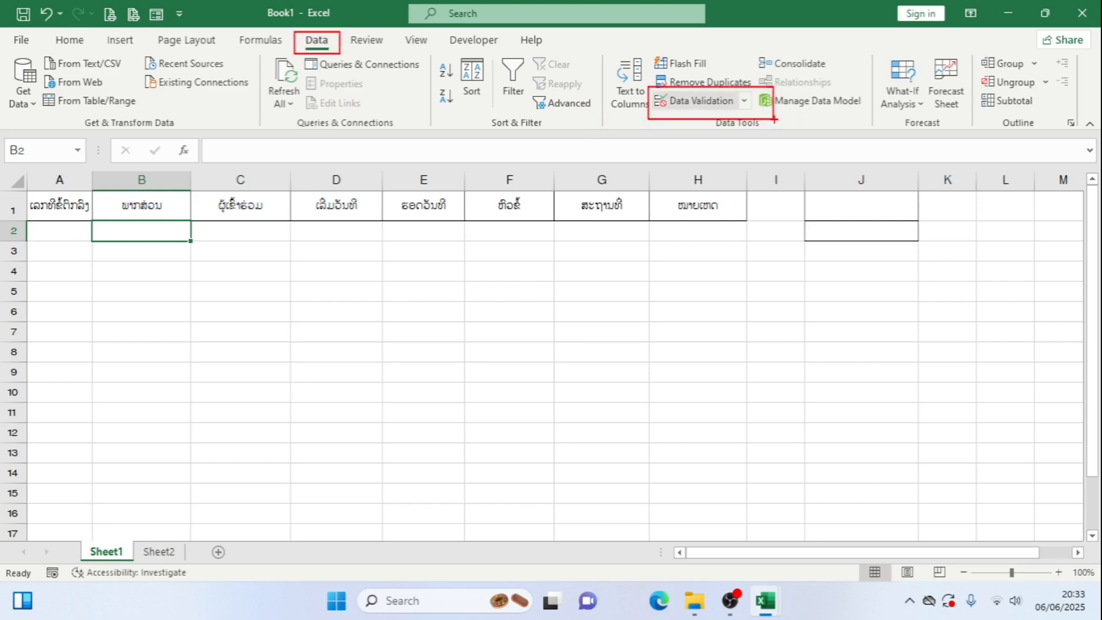
pyautogui.click(745, 104)
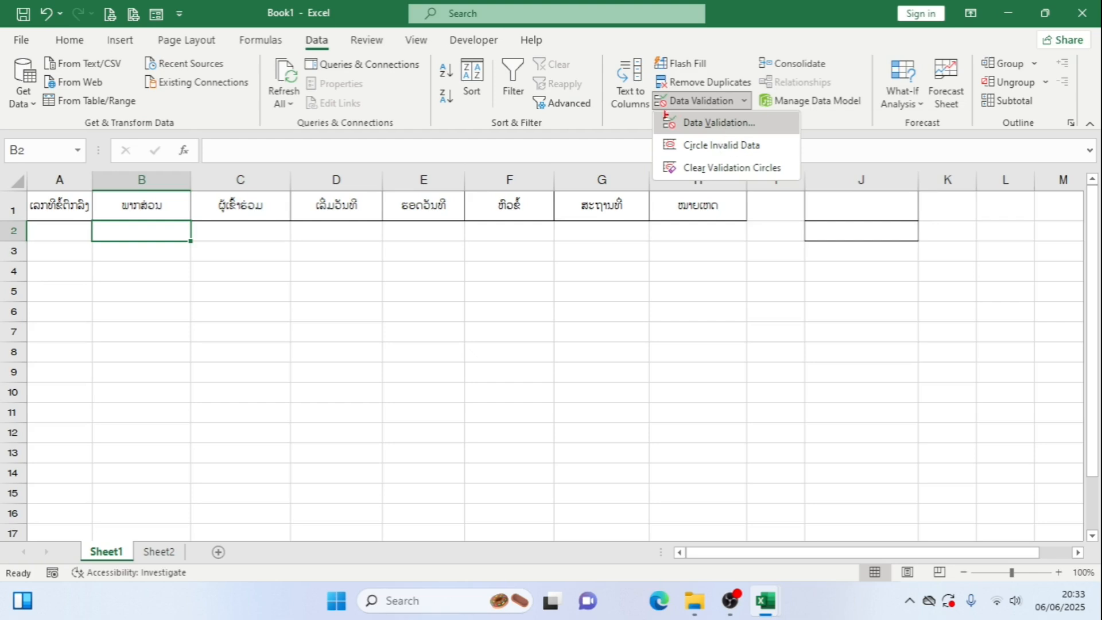
pyautogui.moveTo(656, 114); pyautogui.dragTo(773, 132)
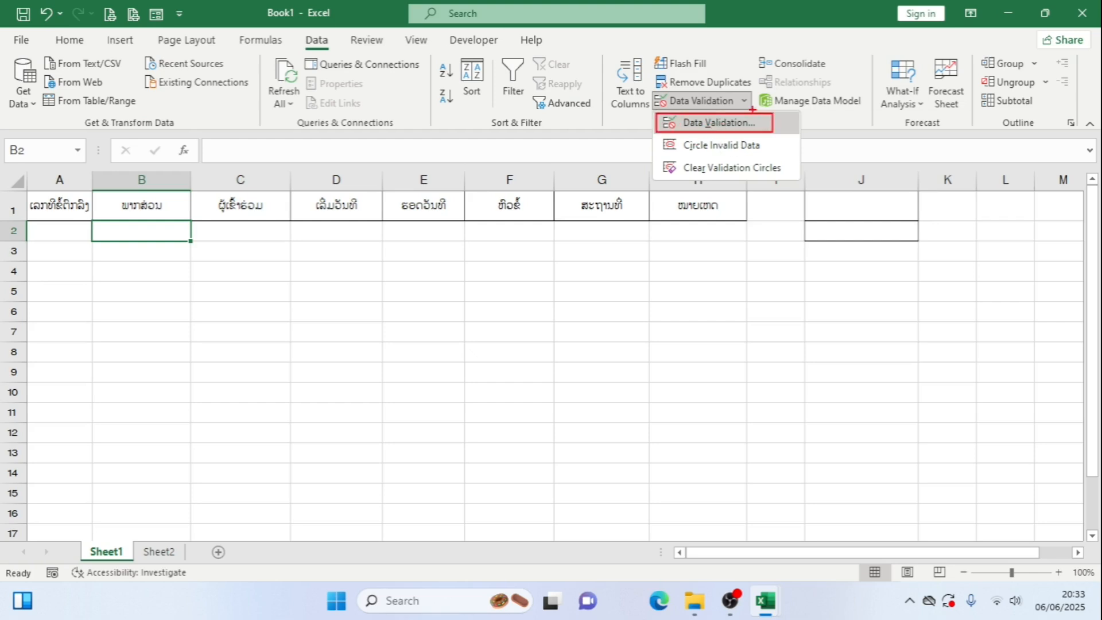
pyautogui.click(745, 102)
pyautogui.click(735, 123)
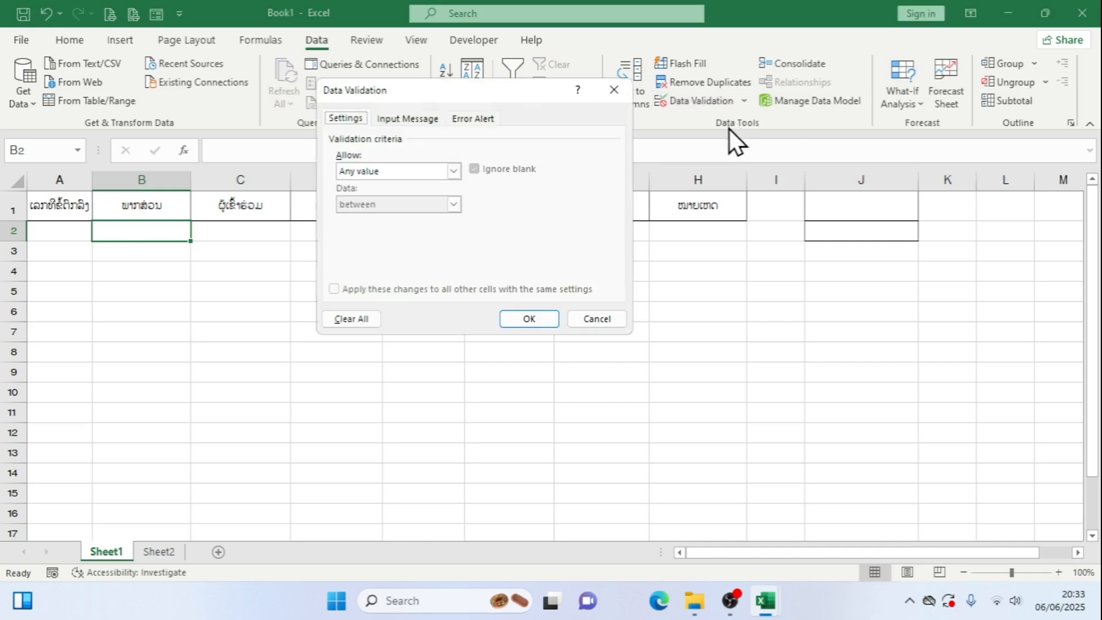
# Set the validation criteria of cell B2 to allow a List with an in-cell drop-down
pyautogui.click(458, 172)
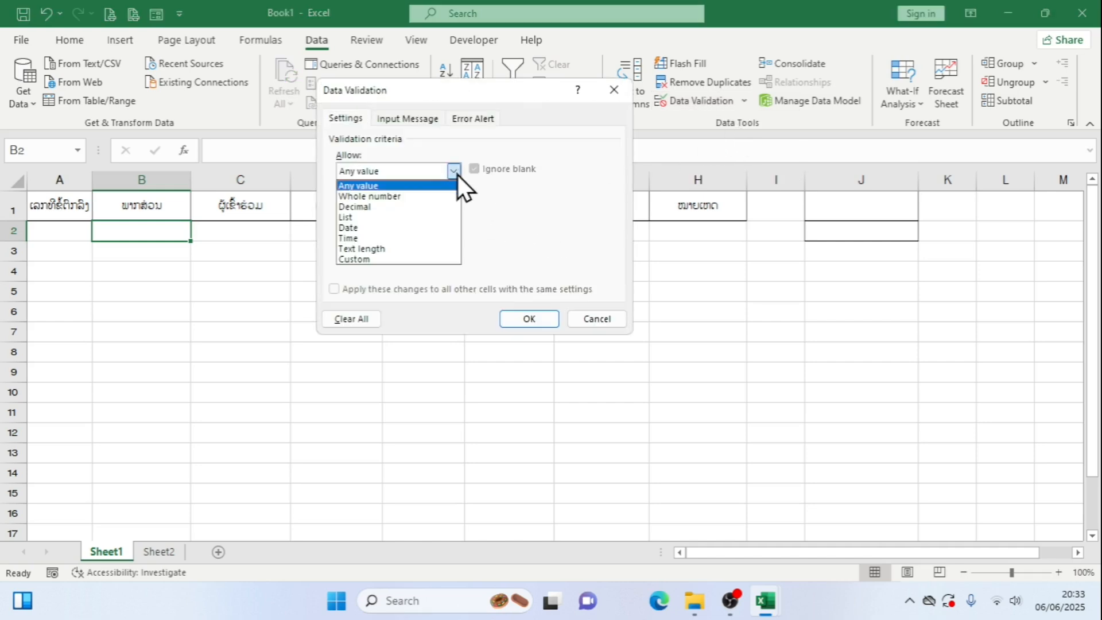
pyautogui.moveTo(366, 217); pyautogui.dragTo(487, 225)
pyautogui.moveTo(350, 170); pyautogui.dragTo(481, 195)
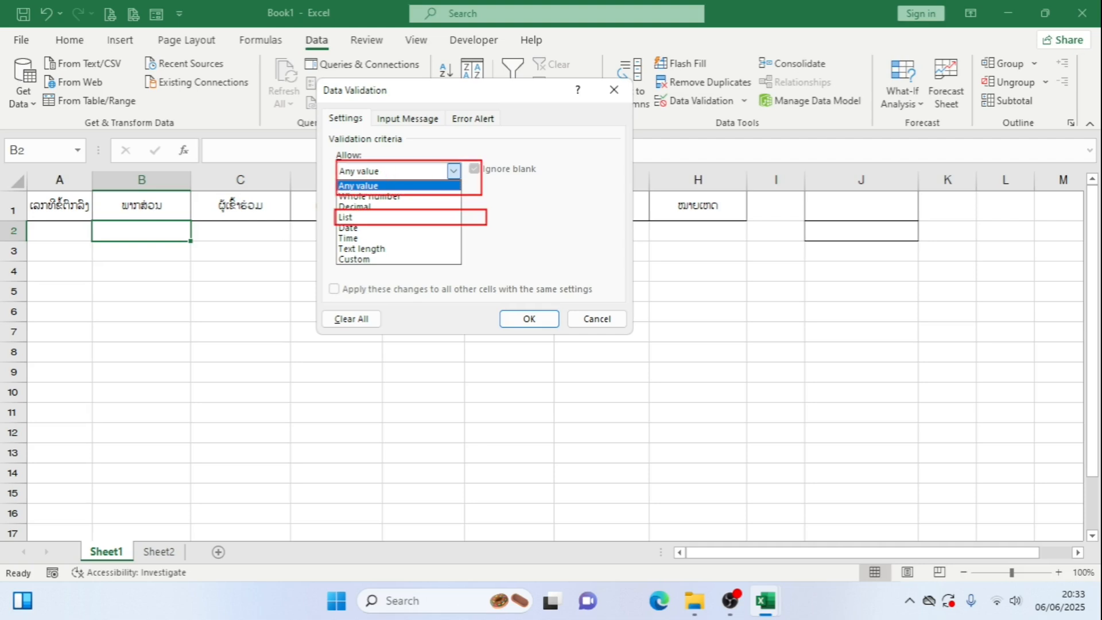
pyautogui.press('Escape')
pyautogui.click(453, 171)
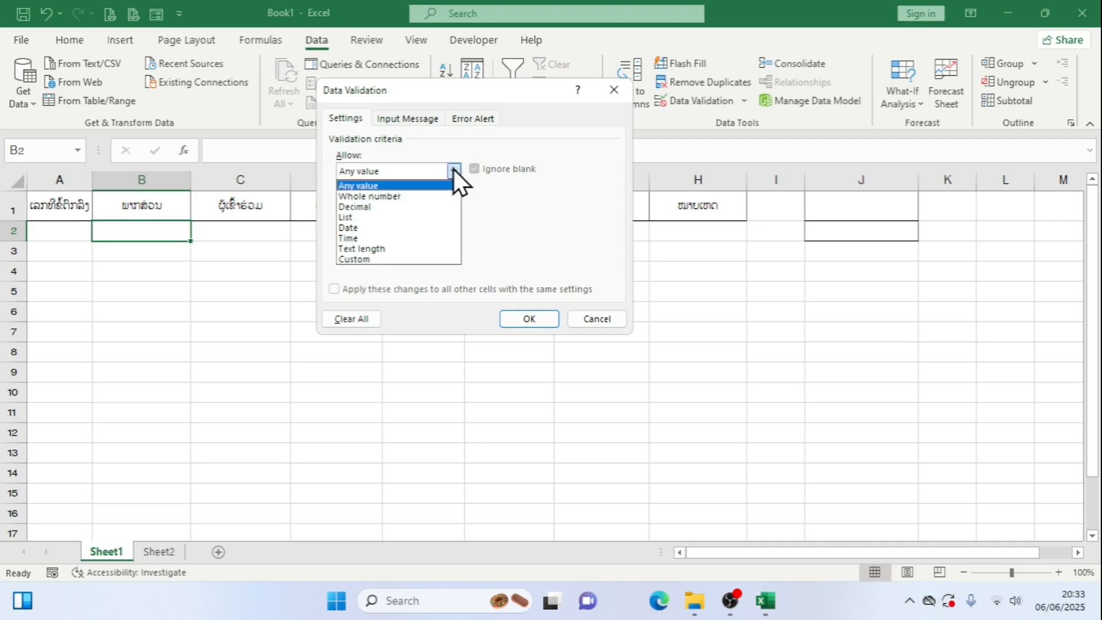
pyautogui.click(412, 217)
pyautogui.click(412, 238)
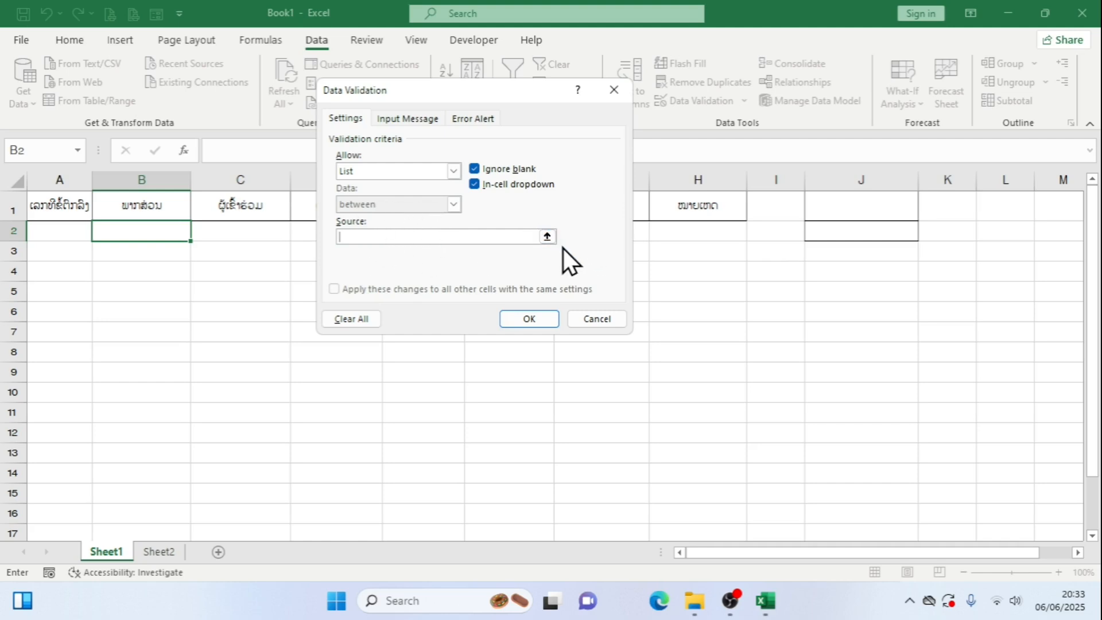
# Use the department names in =Sheet2!$B$2:$B$11 as the list source and apply the validation to B2
pyautogui.moveTo(527, 212); pyautogui.dragTo(602, 264)
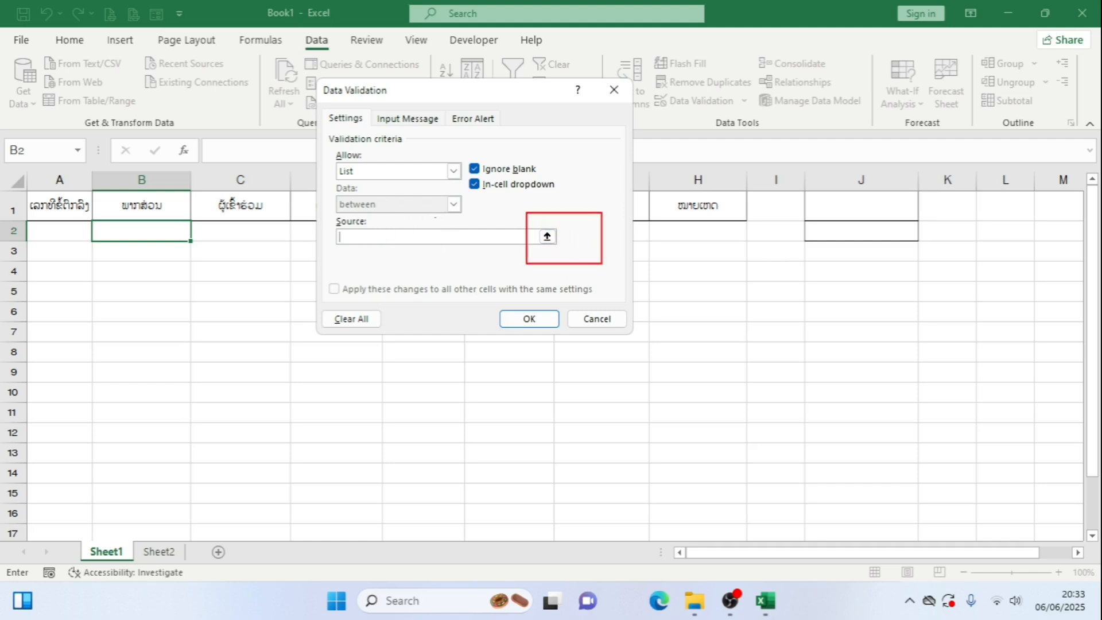
pyautogui.press('Escape')
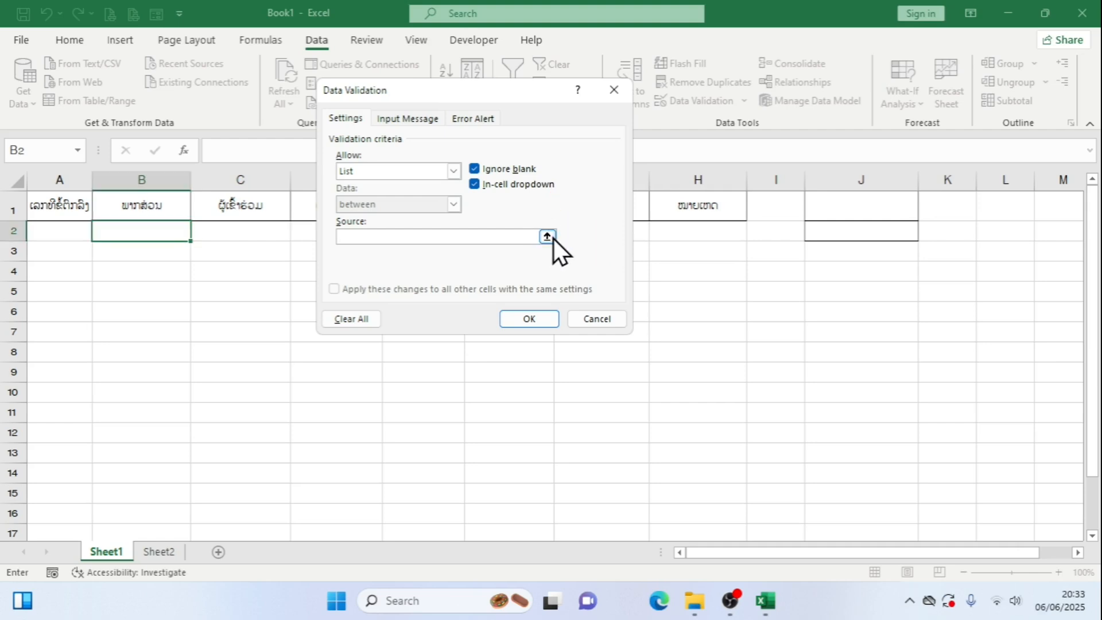
pyautogui.click(552, 237)
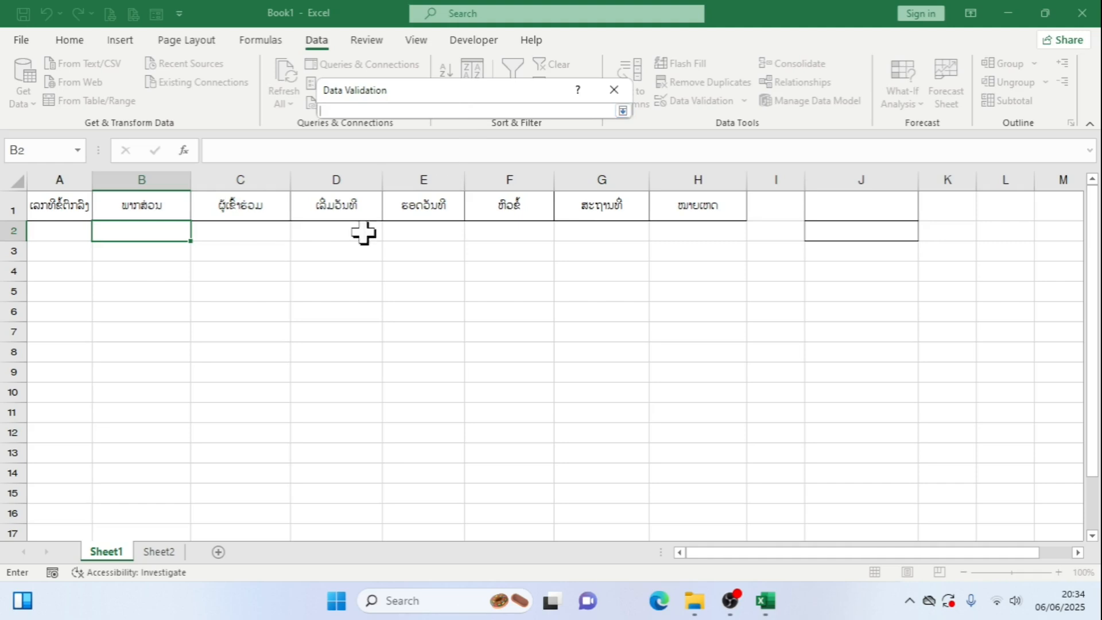
pyautogui.click(161, 557)
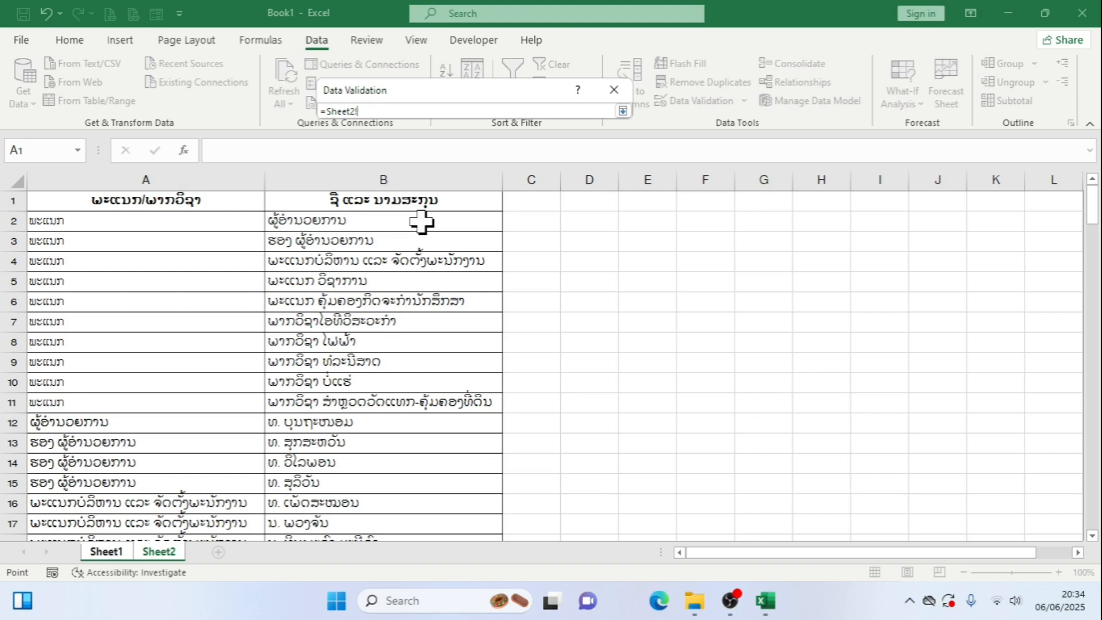
pyautogui.moveTo(422, 222); pyautogui.dragTo(426, 402)
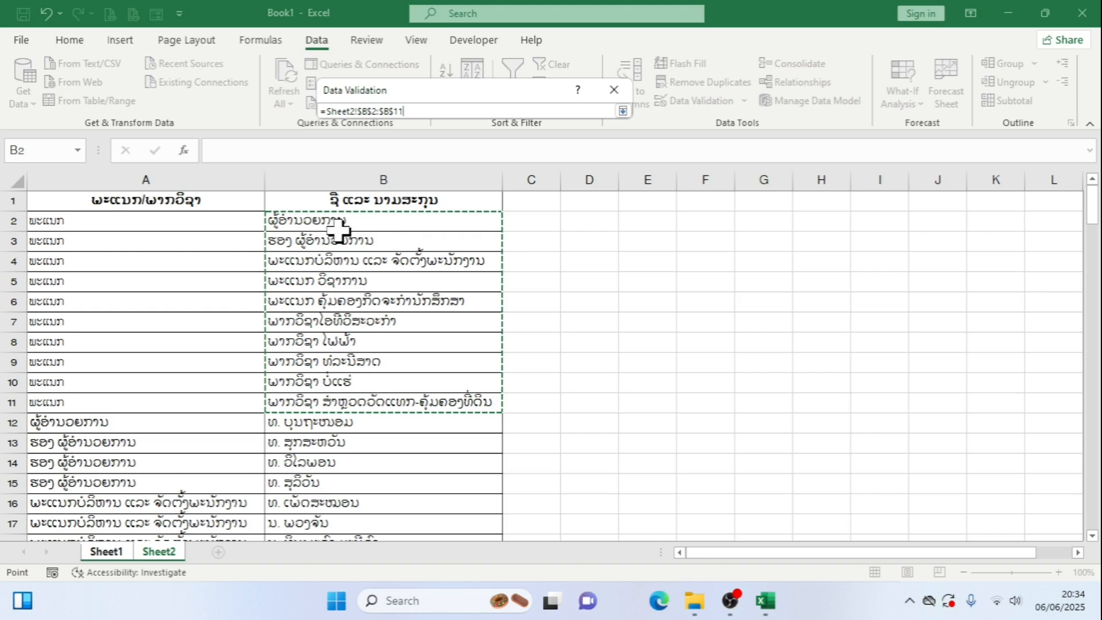
pyautogui.click(624, 112)
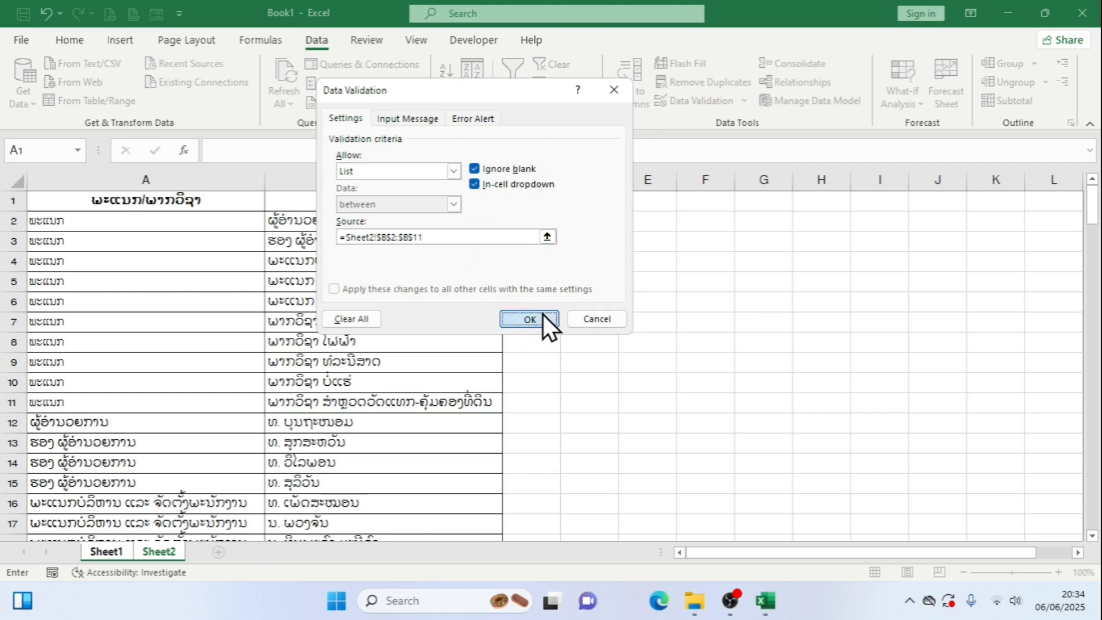
pyautogui.click(528, 318)
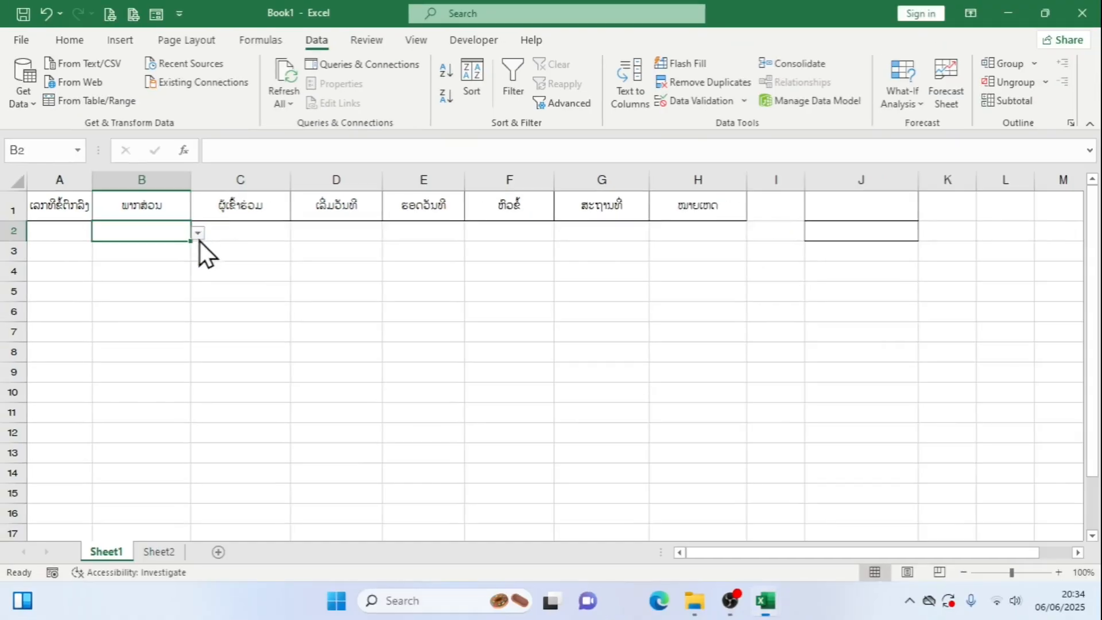
# Choose ຜູ້ອຳນວຍການ from the department drop-down in B2 and widen column C slightly
pyautogui.click(199, 230)
pyautogui.scroll(-1, 199, 293)
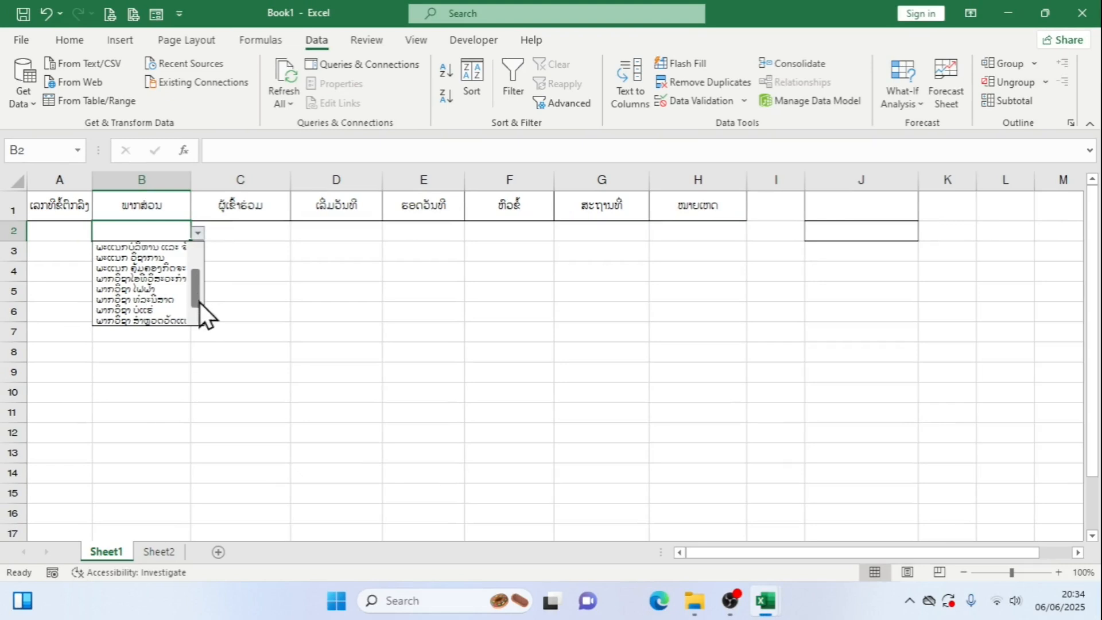
pyautogui.scroll(2, 201, 287)
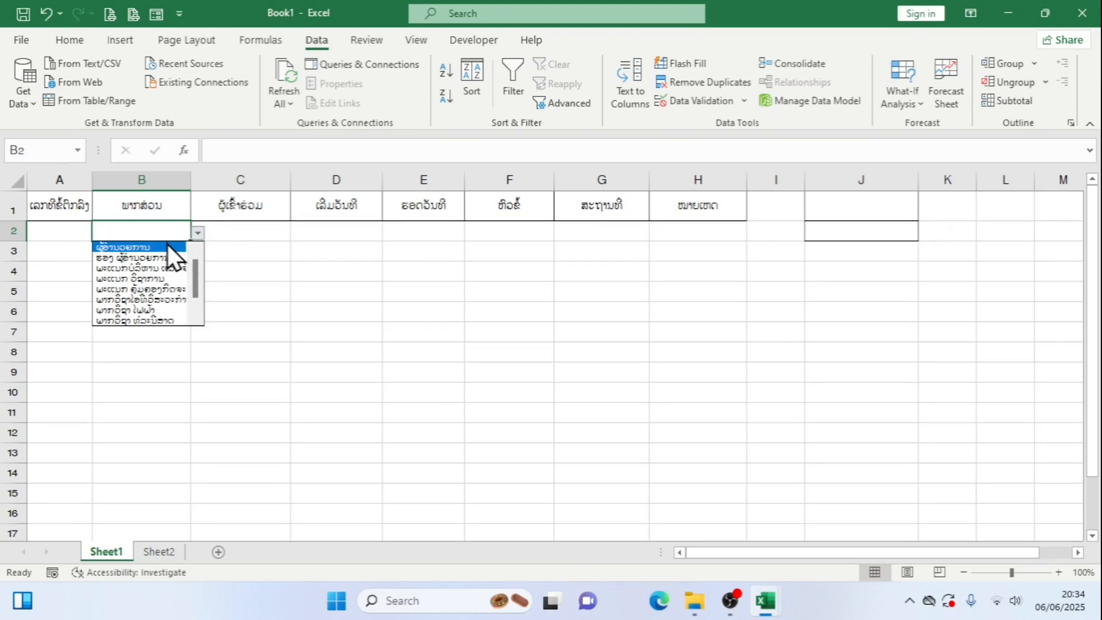
pyautogui.click(168, 245)
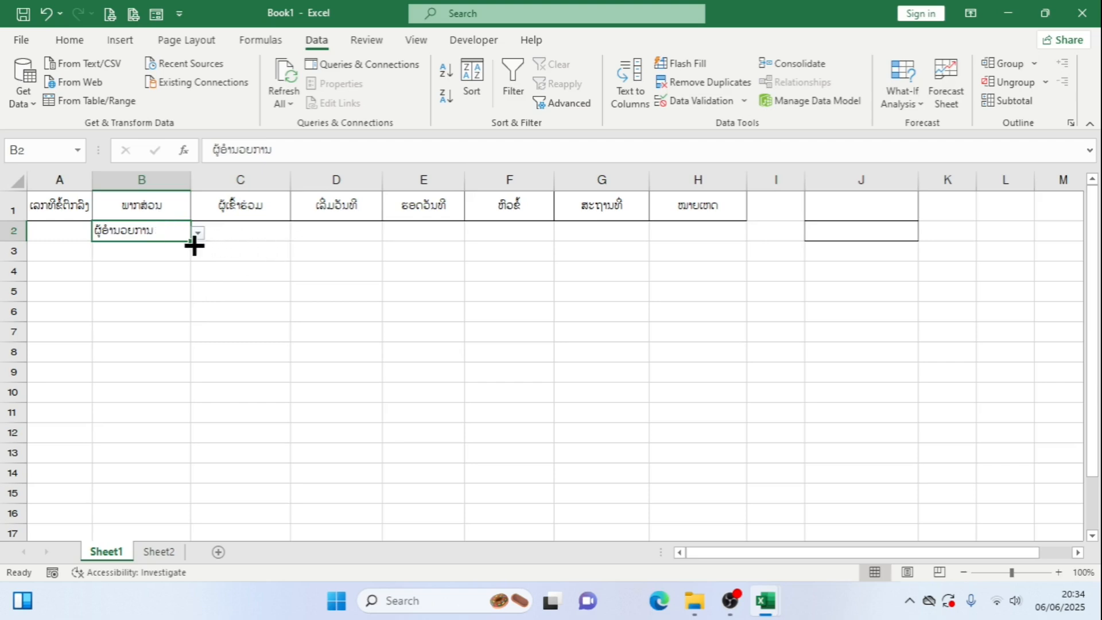
pyautogui.click(235, 234)
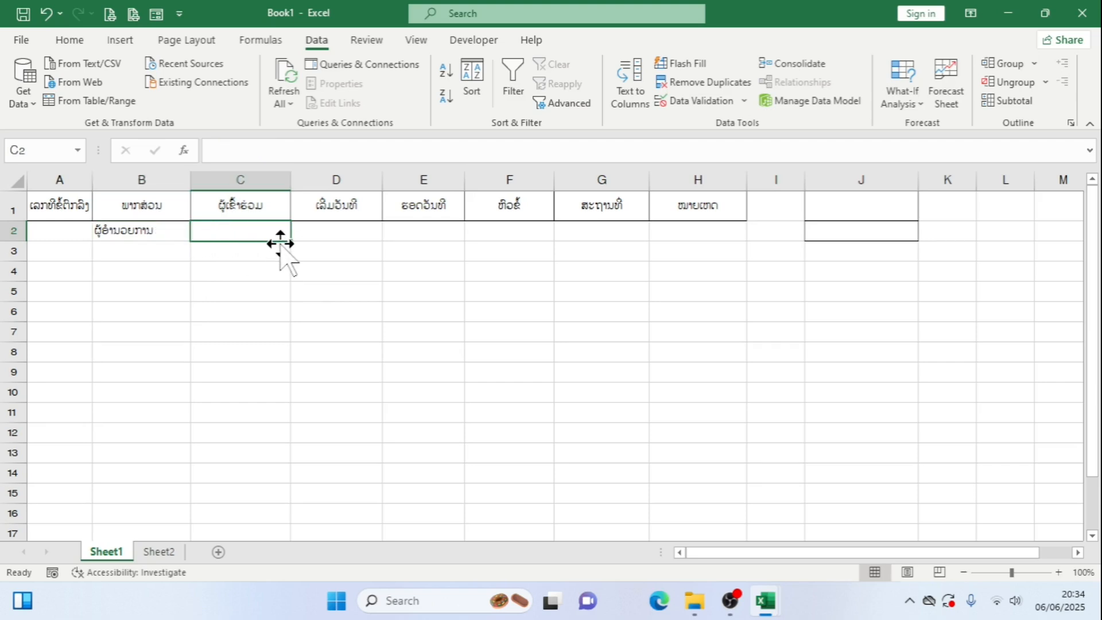
pyautogui.moveTo(291, 180); pyautogui.dragTo(324, 184)
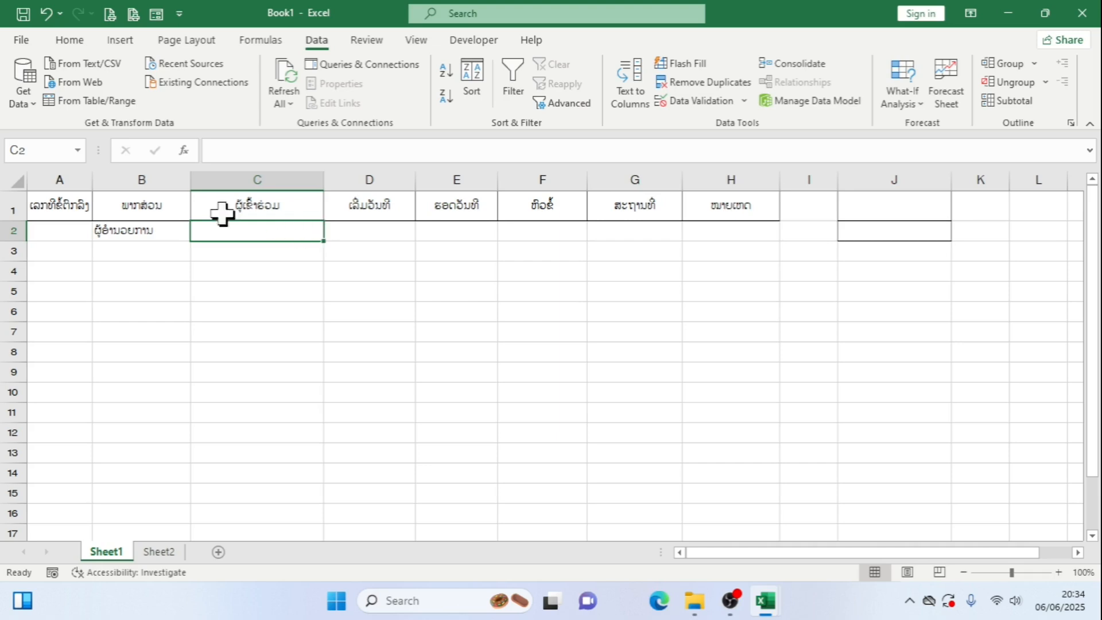
# Try centring the department name in cell B2, and return it to left alignment
pyautogui.click(132, 229)
pyautogui.click(91, 40)
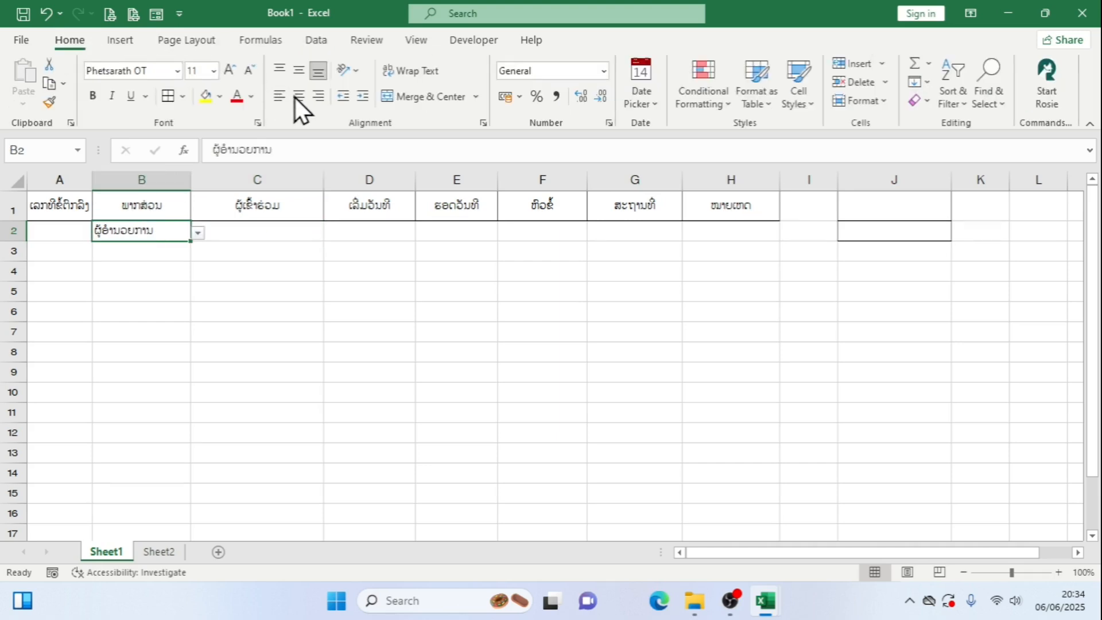
pyautogui.click(297, 97)
pyautogui.click(279, 97)
pyautogui.click(301, 233)
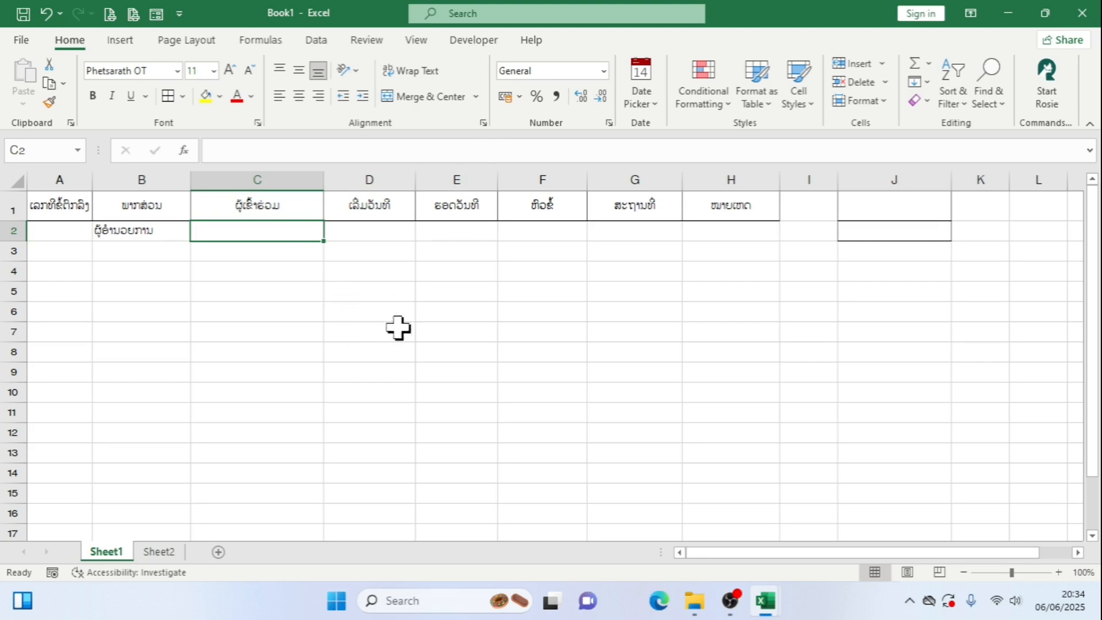
# Begin an OFFSET formula in cell D7 of Sheet1 with Sheet2!$B$1 as its absolute reference
pyautogui.click(379, 326)
pyautogui.write('=')
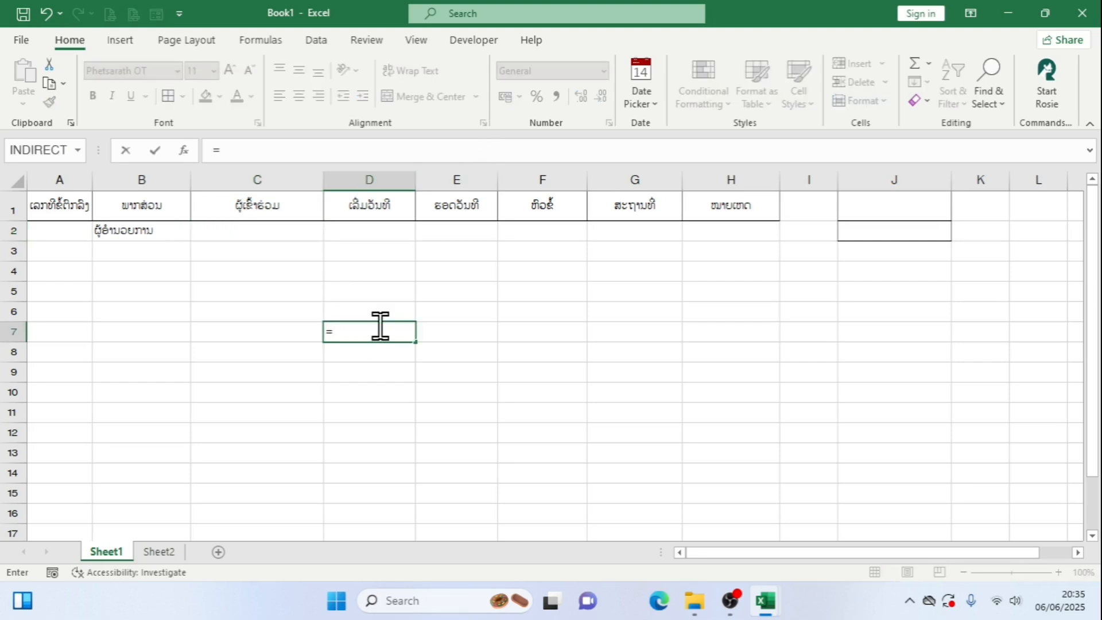
pyautogui.write('off')
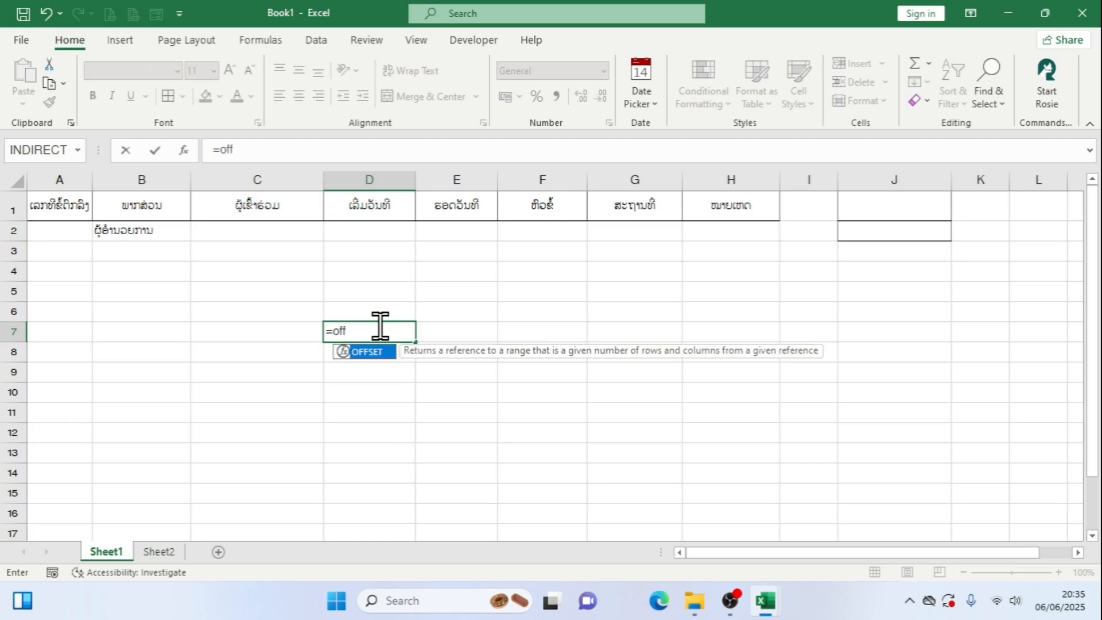
pyautogui.press('Tab')
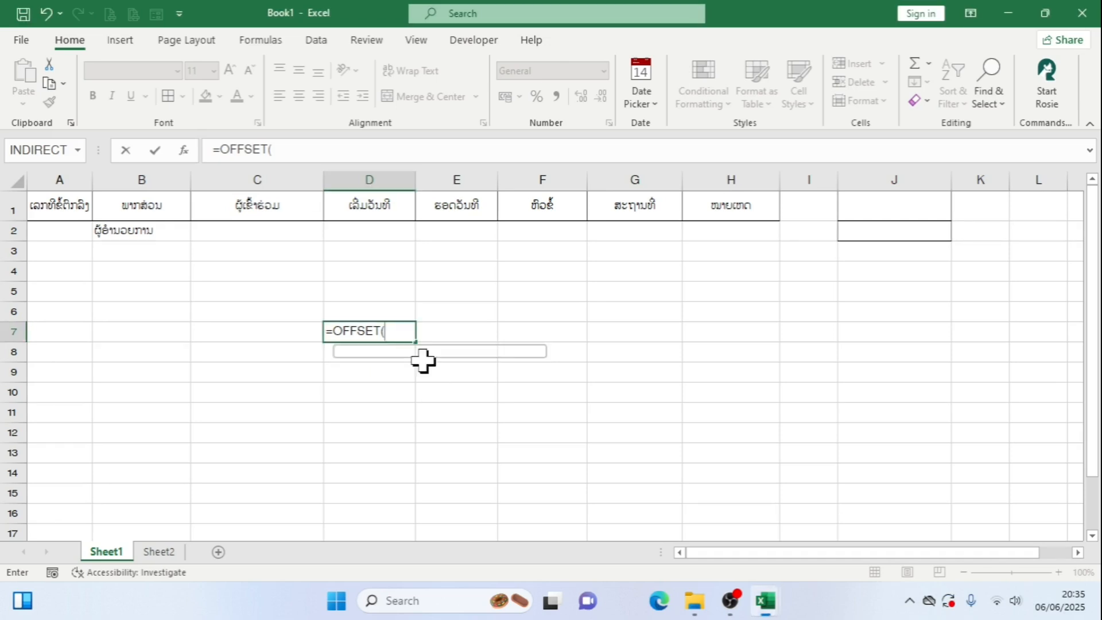
pyautogui.click(174, 553)
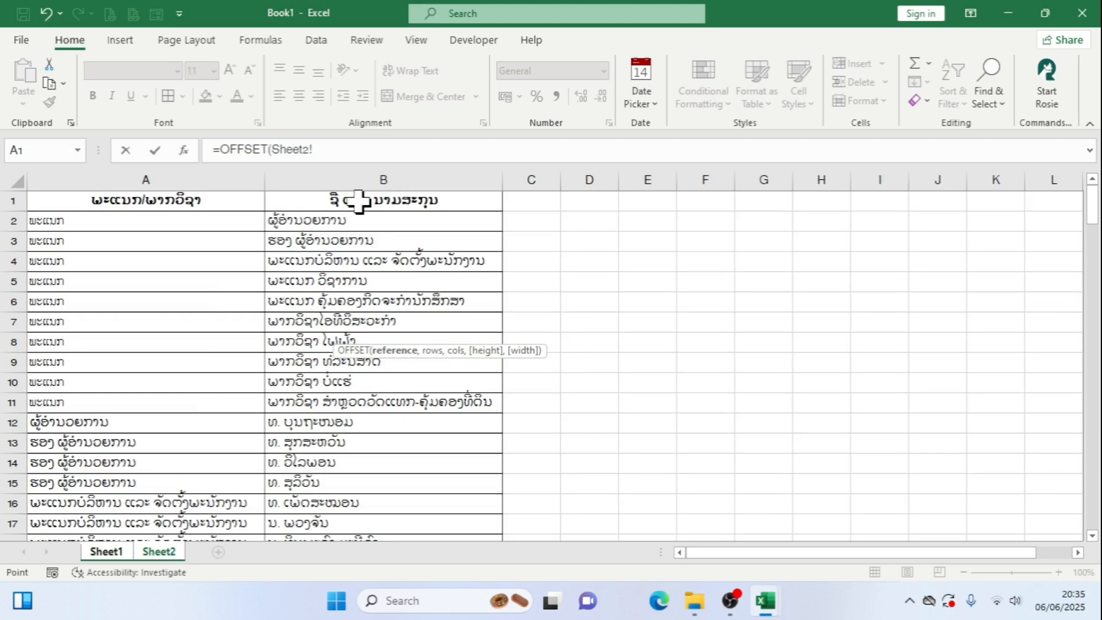
pyautogui.click(400, 206)
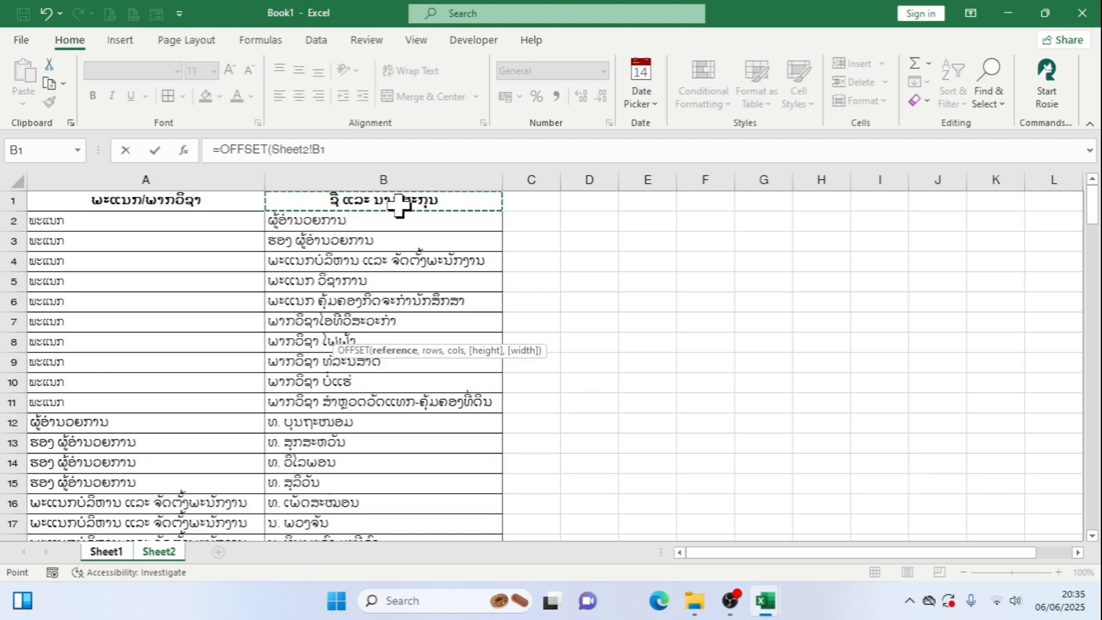
pyautogui.press('F4')
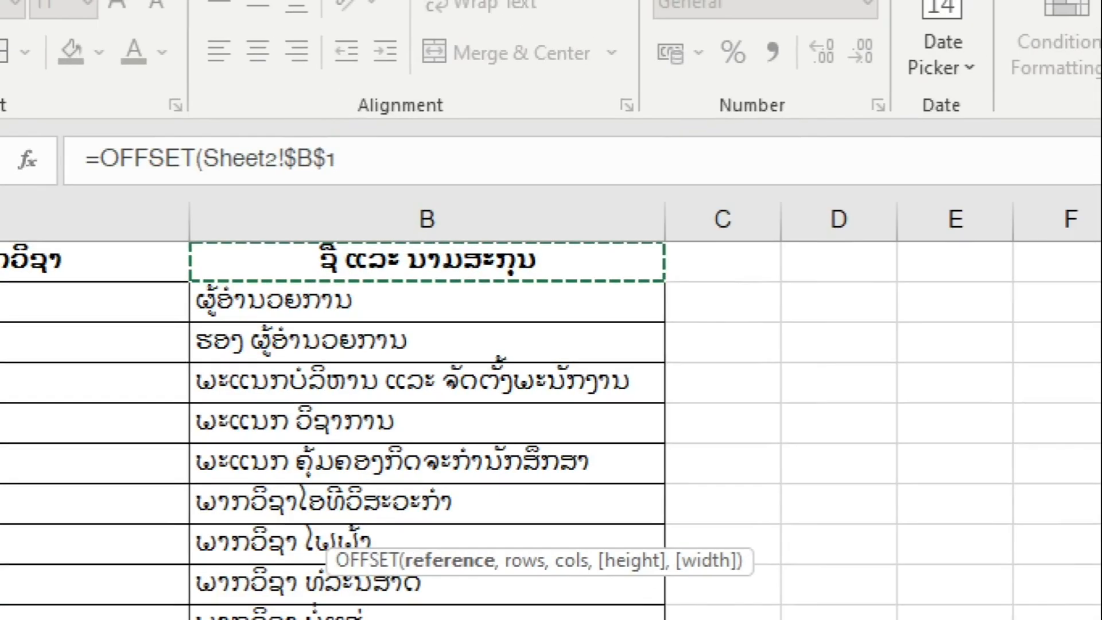
# Close the reference argument of the OFFSET formula and move on to its rows argument
pyautogui.moveTo(285, 136)
pyautogui.mouseDown()
pyautogui.moveTo(335, 186)
pyautogui.moveTo(363, 195)
pyautogui.moveTo(352, 188)
pyautogui.mouseUp()
pyautogui.press('Escape')
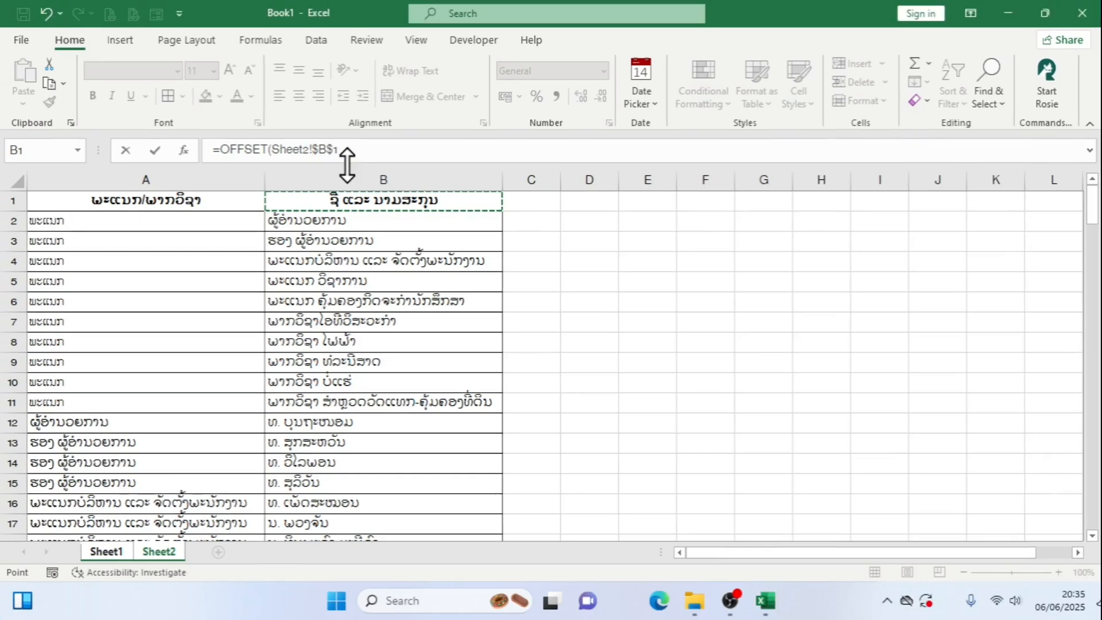
pyautogui.click(353, 154)
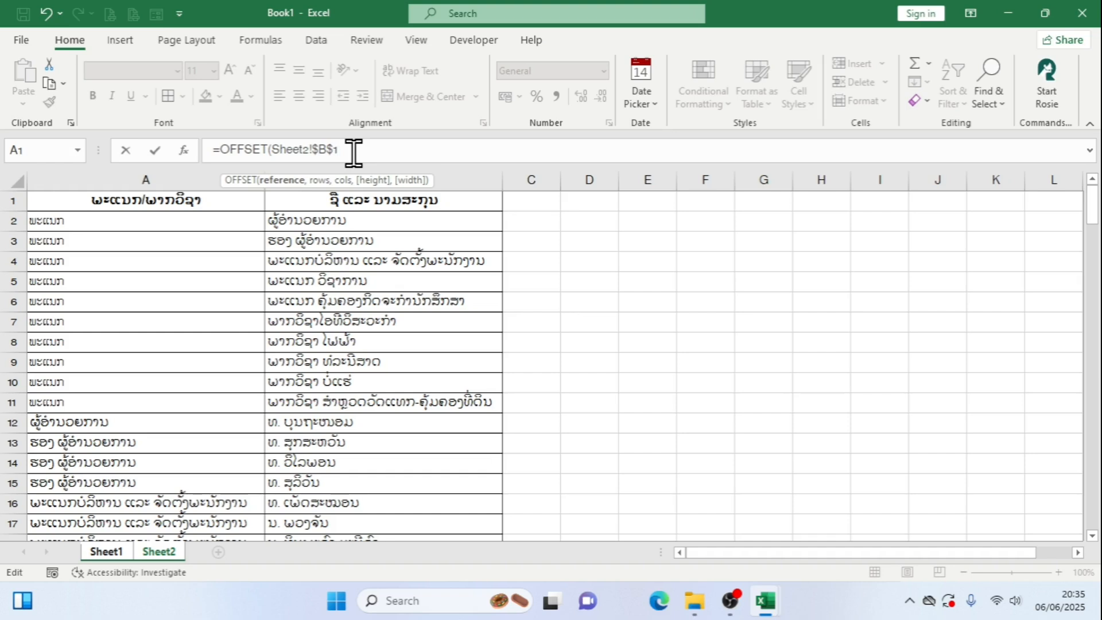
pyautogui.write(',')
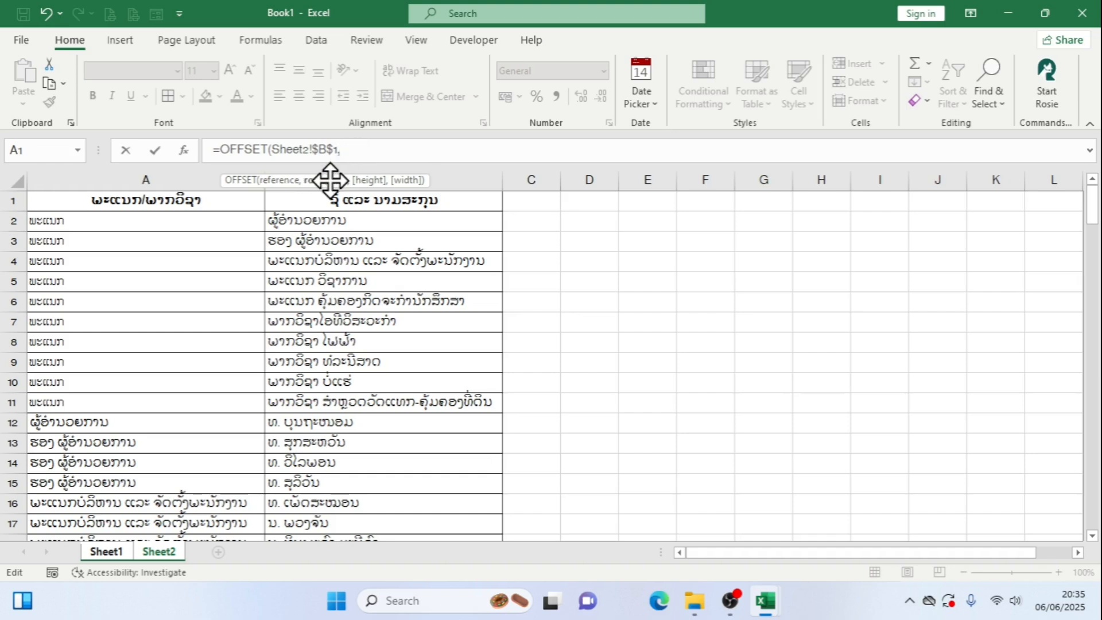
pyautogui.hotkey('ctrl', '1')
pyautogui.click(330, 180)
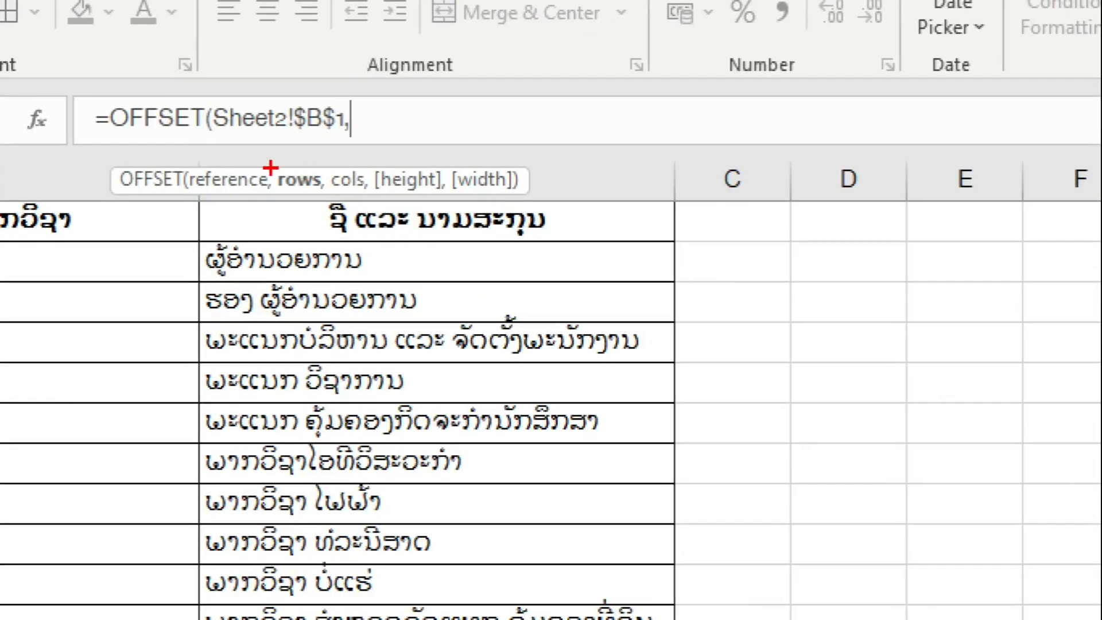
pyautogui.moveTo(271, 168); pyautogui.dragTo(337, 207)
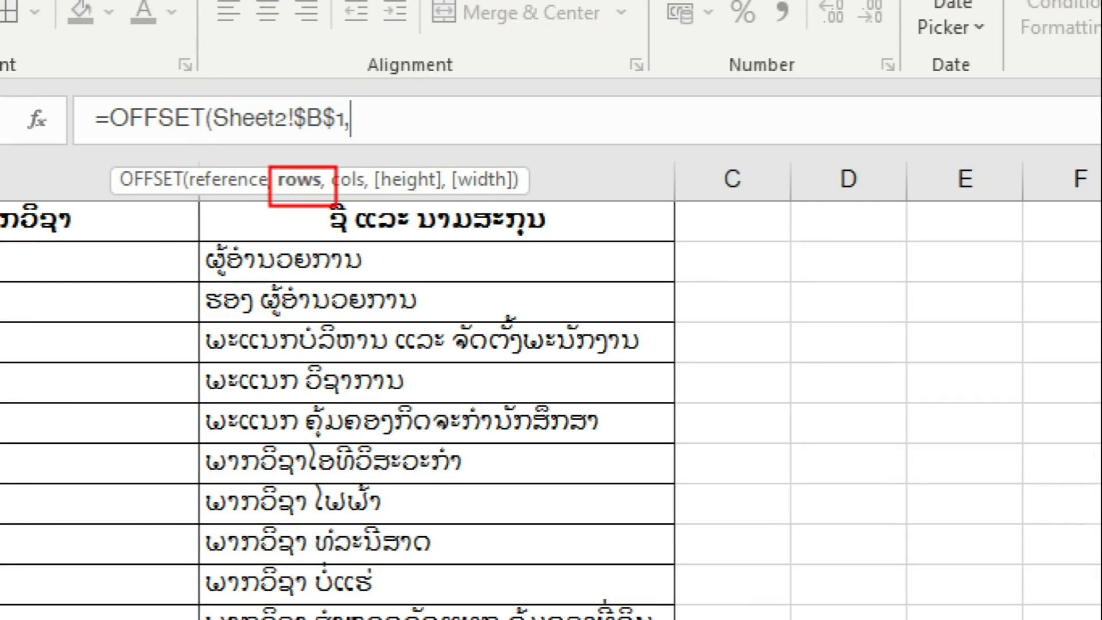
pyautogui.moveTo(485, 273); pyautogui.dragTo(730, 272)
pyautogui.moveTo(487, 311); pyautogui.dragTo(814, 310)
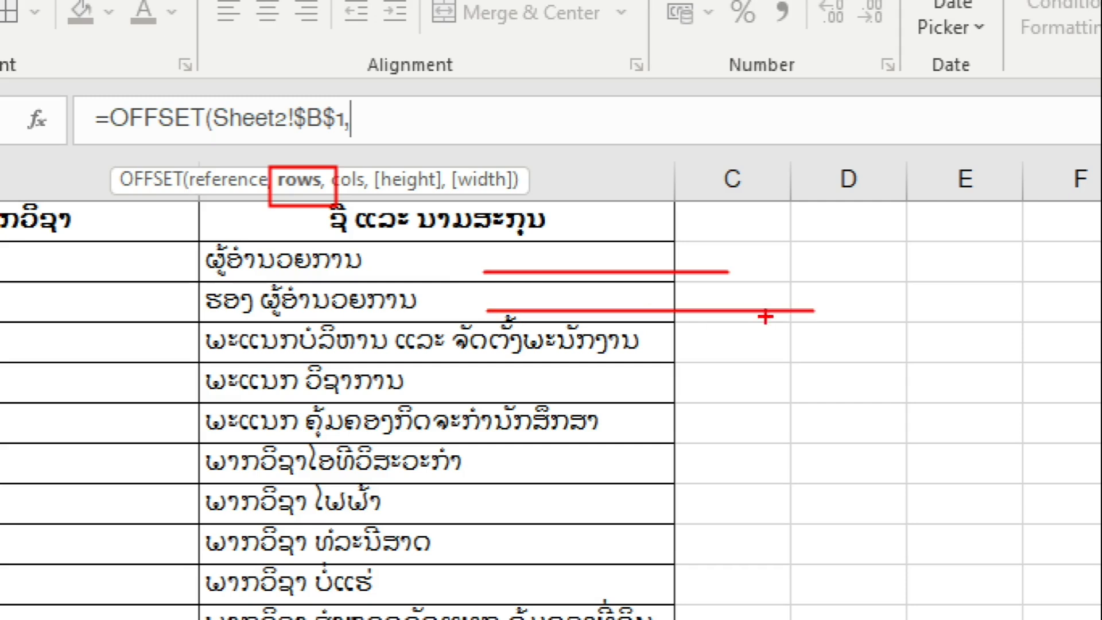
pyautogui.moveTo(500, 339); pyautogui.dragTo(795, 339)
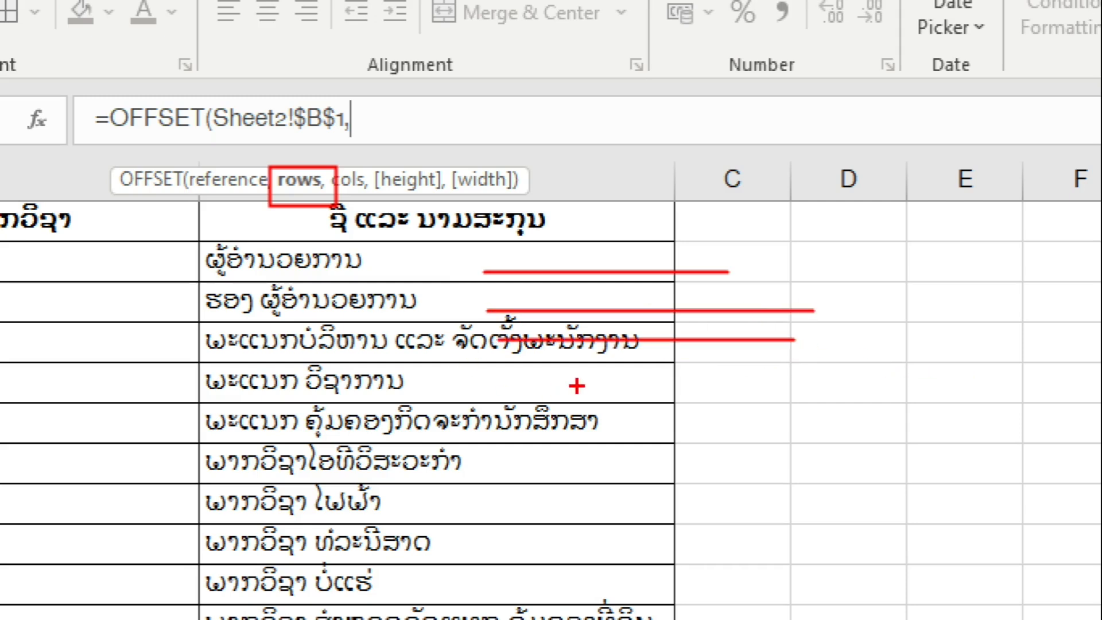
pyautogui.moveTo(541, 379); pyautogui.dragTo(773, 378)
pyautogui.moveTo(499, 423); pyautogui.dragTo(796, 431)
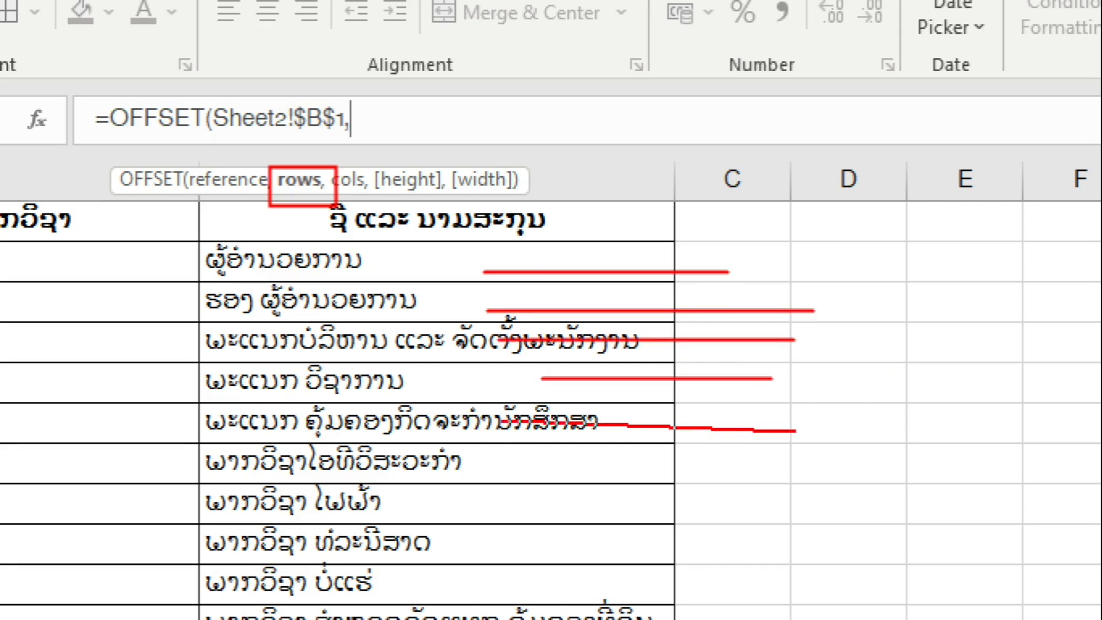
pyautogui.moveTo(537, 465); pyautogui.dragTo(841, 465)
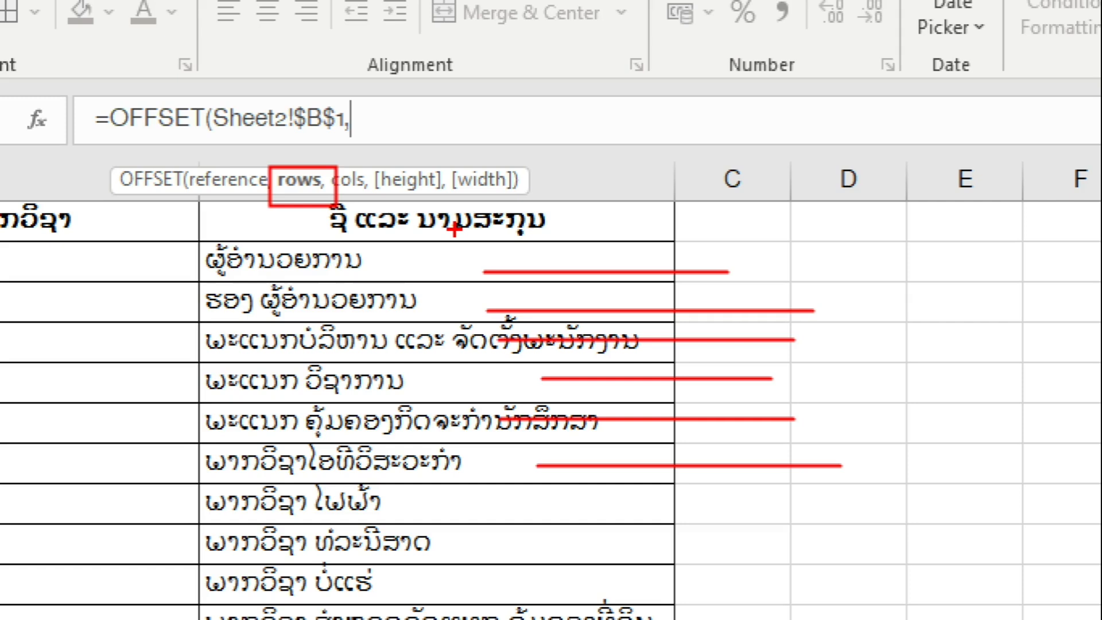
pyautogui.press('Escape')
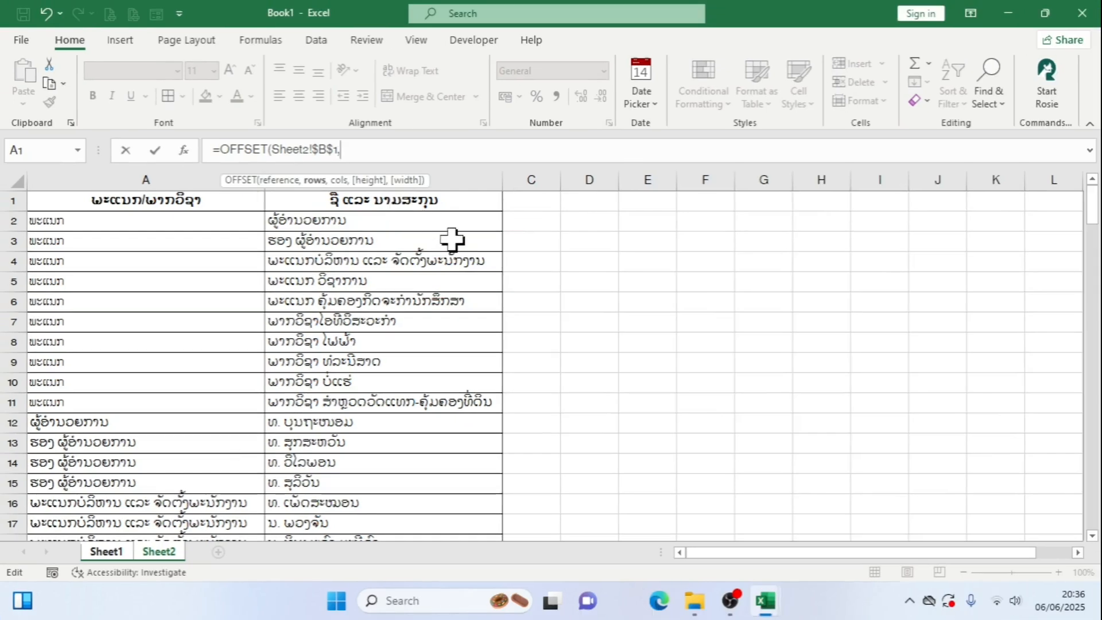
# Nest a MATCH function as the OFFSET rows argument, with the department cell Sheet1!B2 as its lookup value
pyautogui.write('mat')
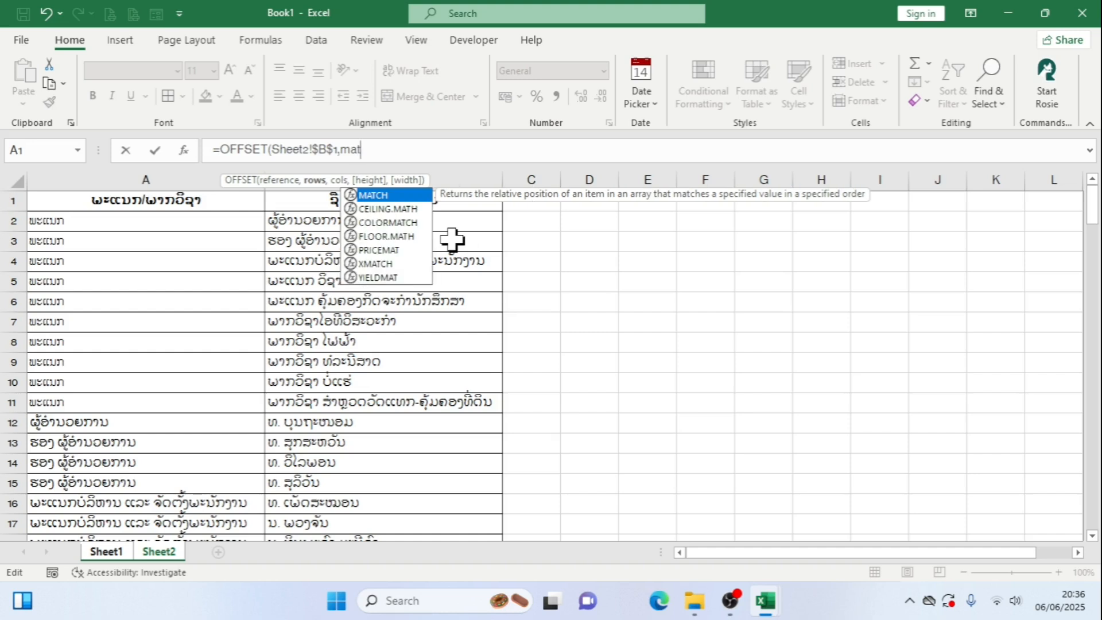
pyautogui.doubleClick(395, 197)
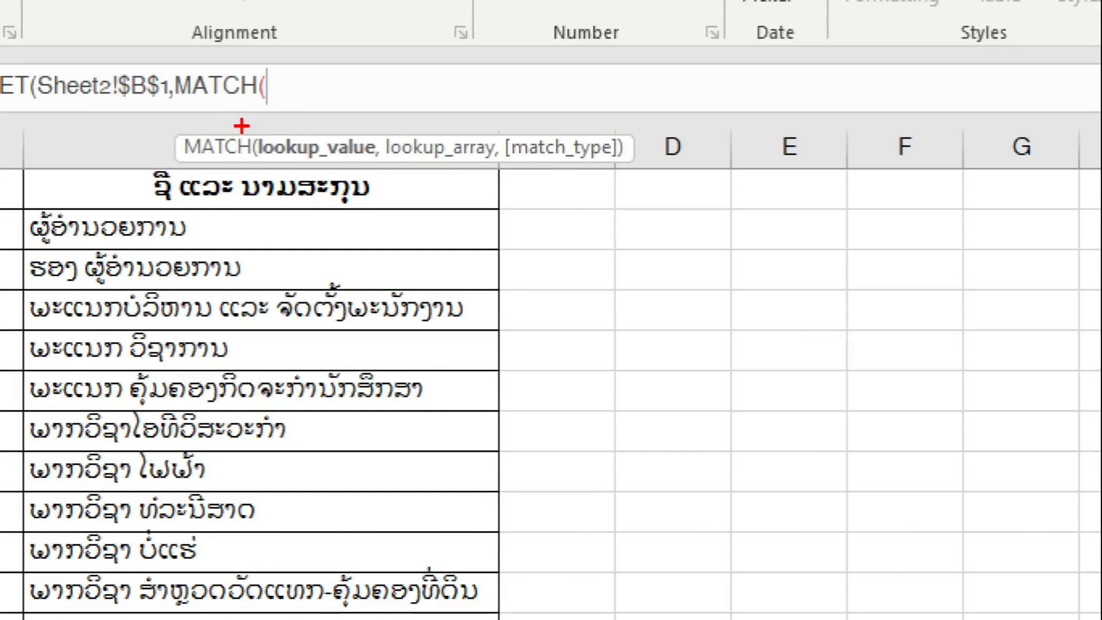
pyautogui.moveTo(374, 168); pyautogui.dragTo(435, 197)
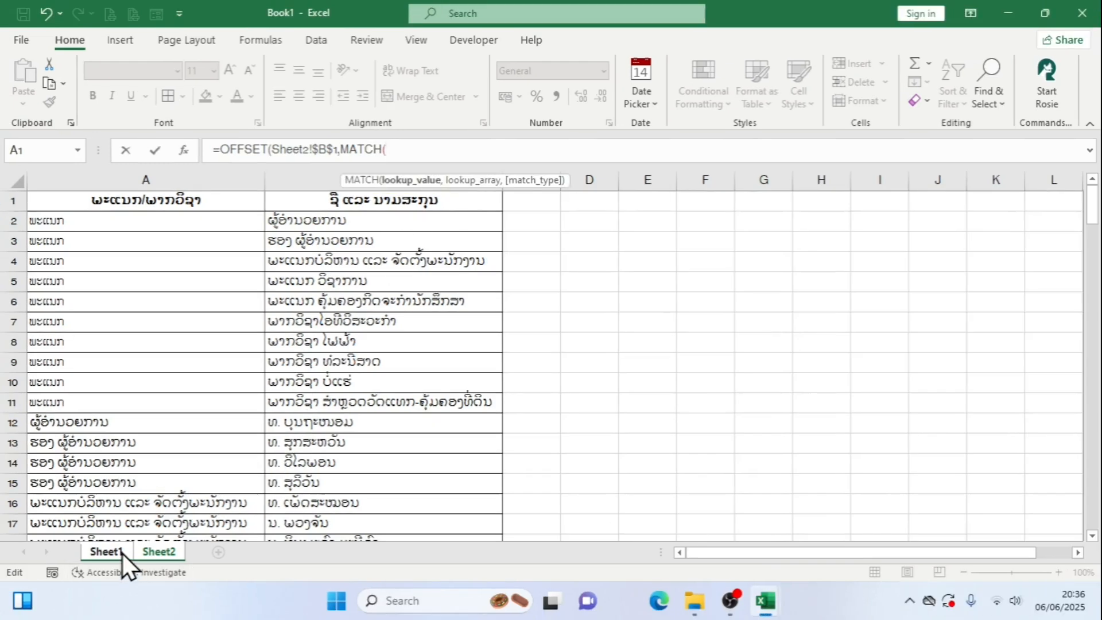
pyautogui.click(122, 554)
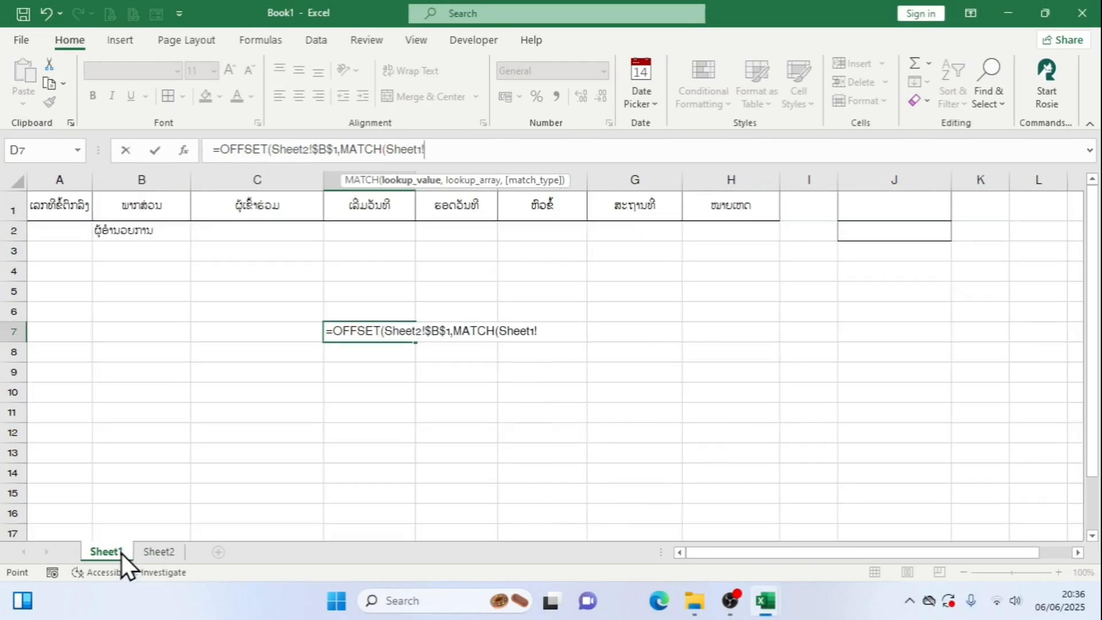
pyautogui.click(128, 231)
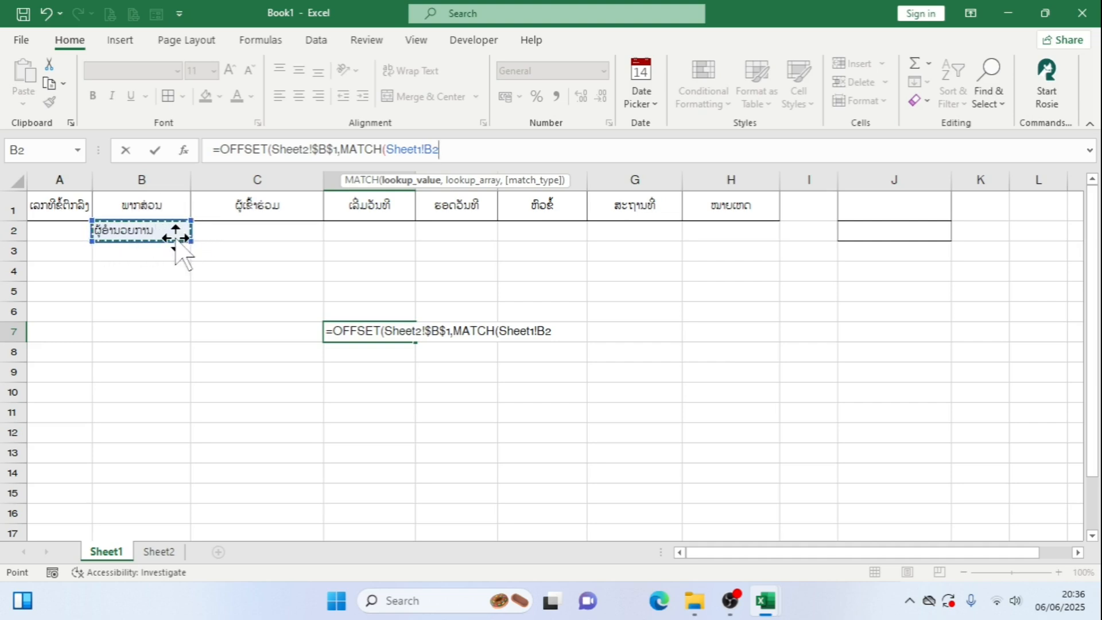
# Use the whole column A of Sheet2 as the MATCH lookup array
pyautogui.write(',')
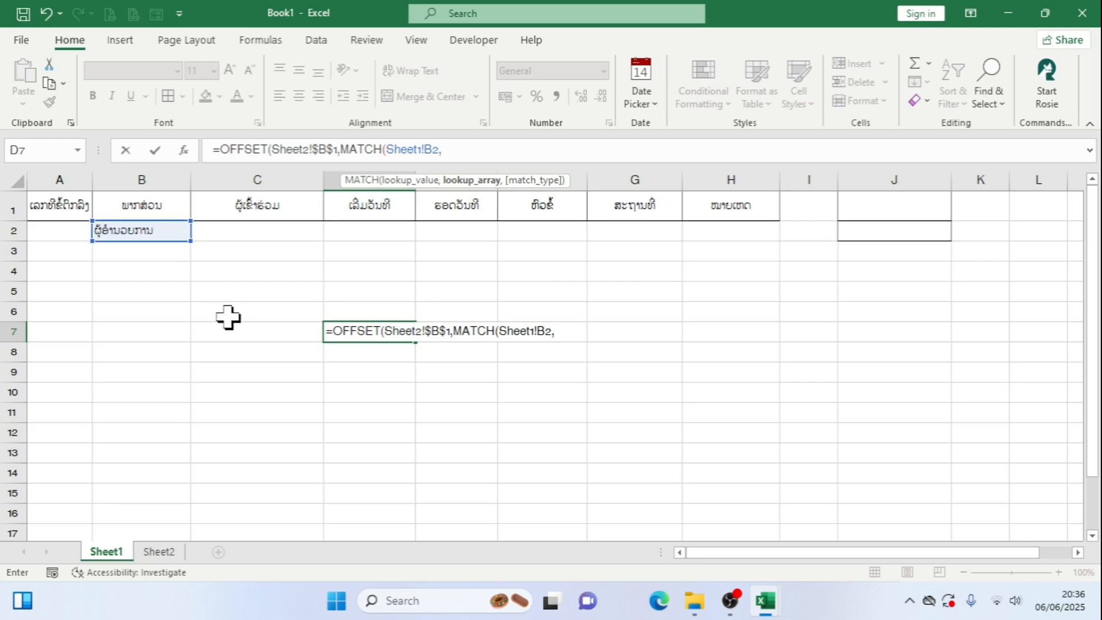
pyautogui.click(161, 552)
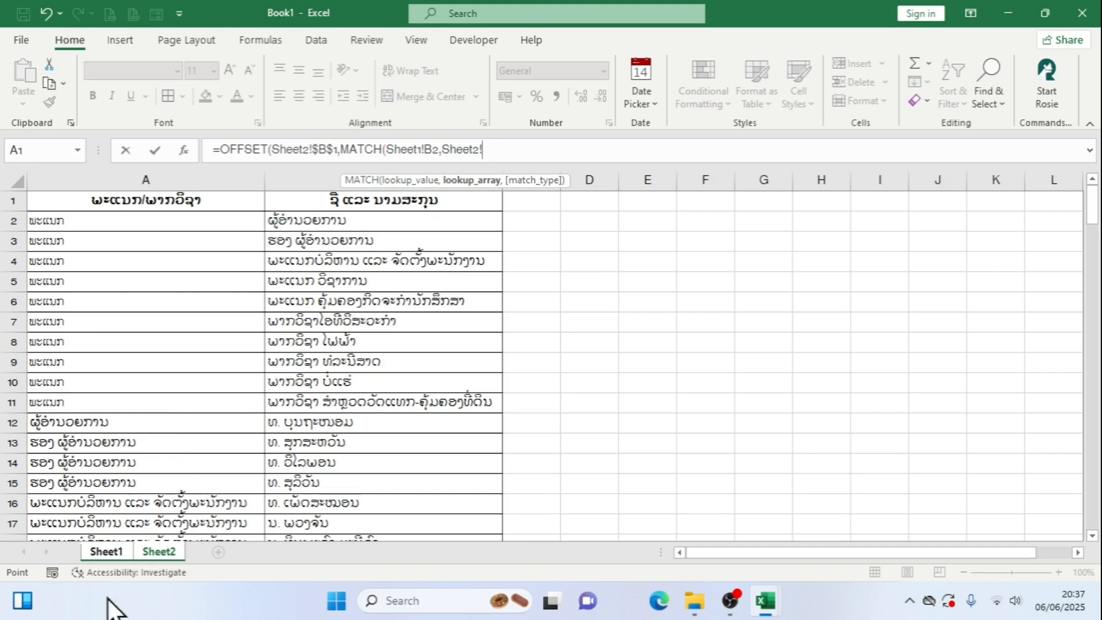
pyautogui.click(185, 171)
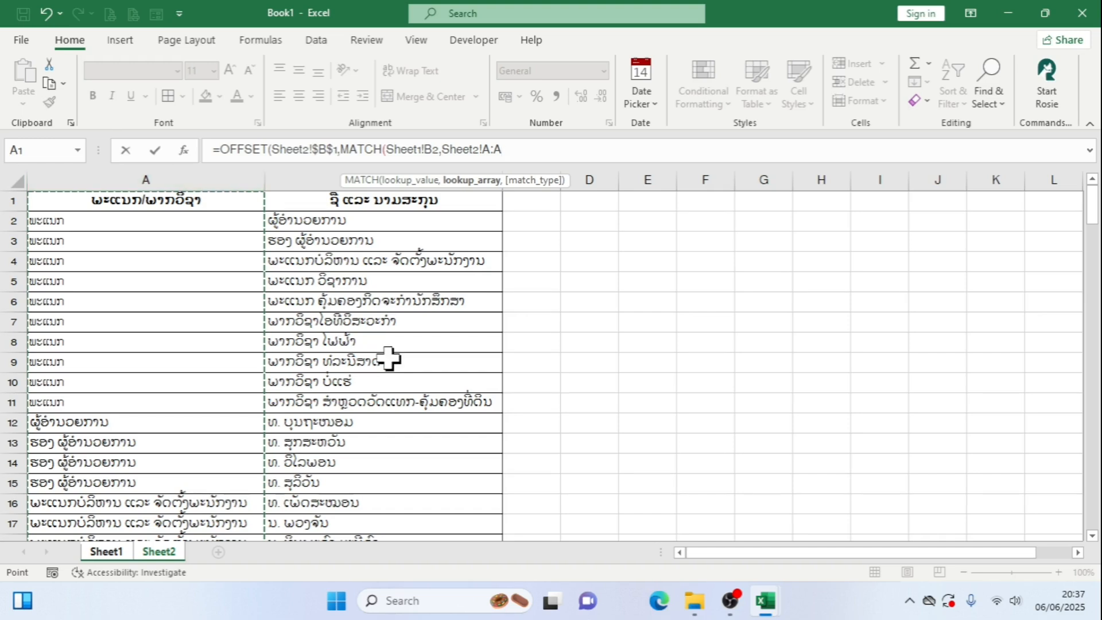
# Examine the department entries in column A of Sheet2 through to the end of the list
pyautogui.scroll(-20, 357, 396)
pyautogui.scroll(-20, 352, 422)
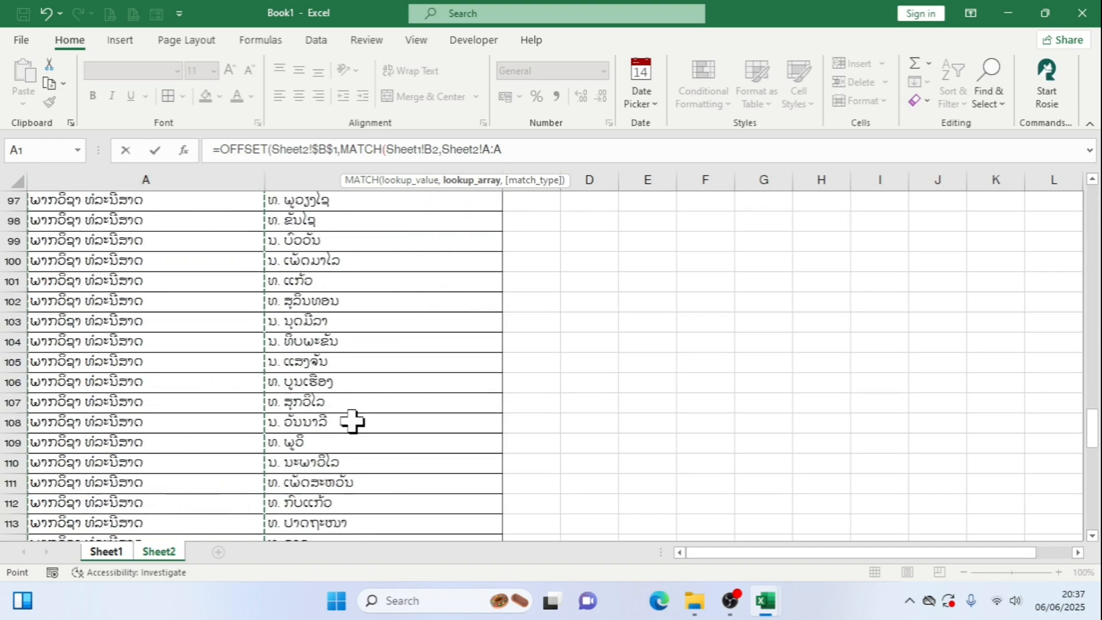
pyautogui.scroll(1, 88, 270)
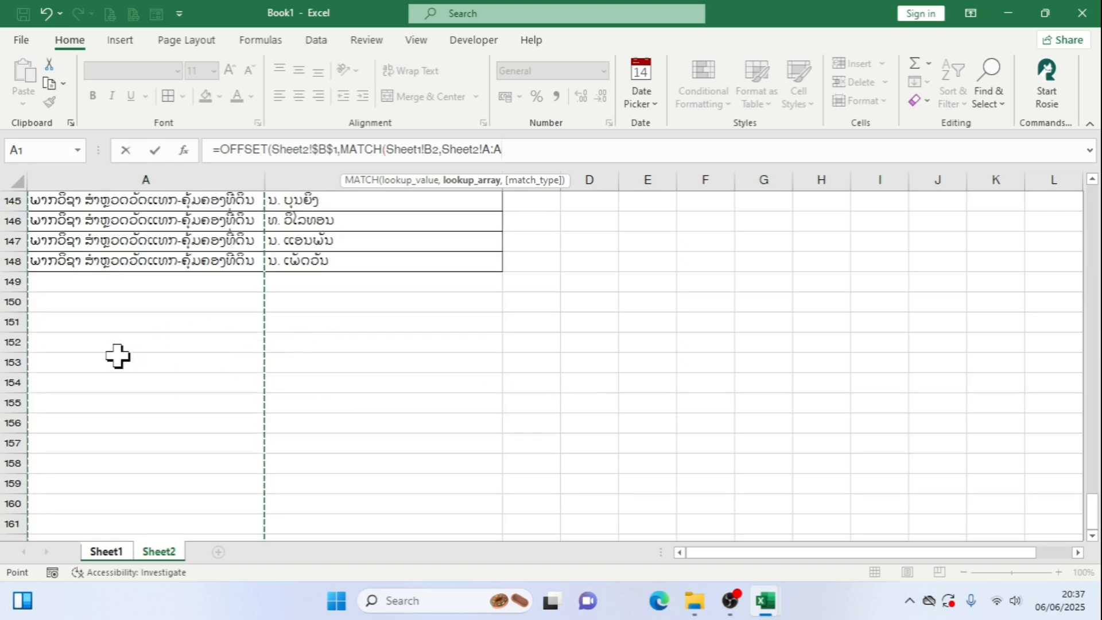
pyautogui.scroll(2, 119, 357)
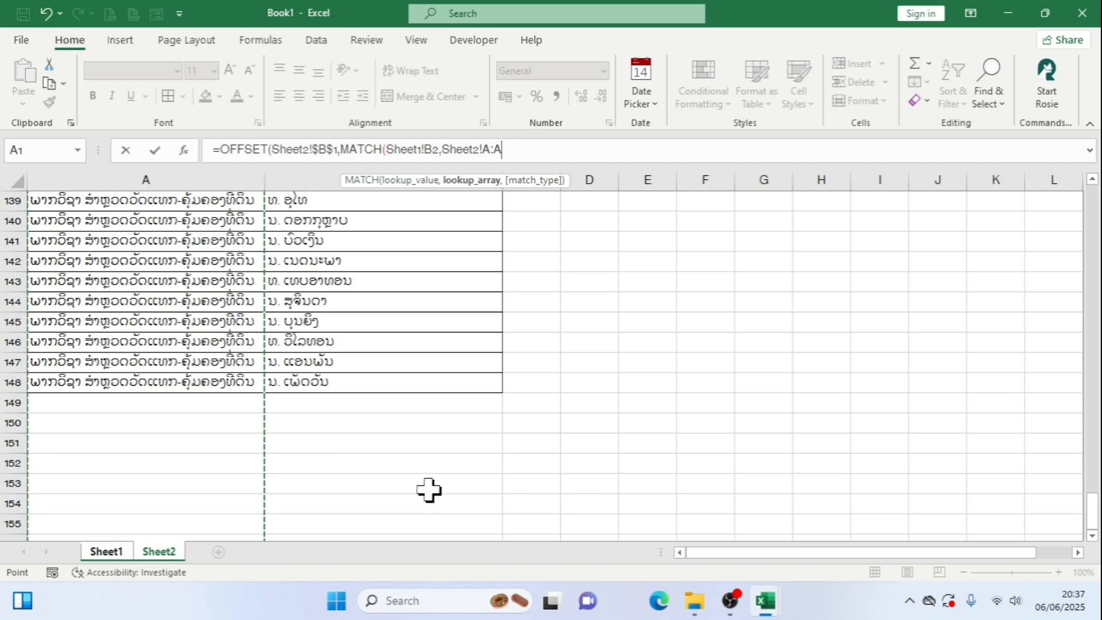
pyautogui.scroll(4, 262, 412)
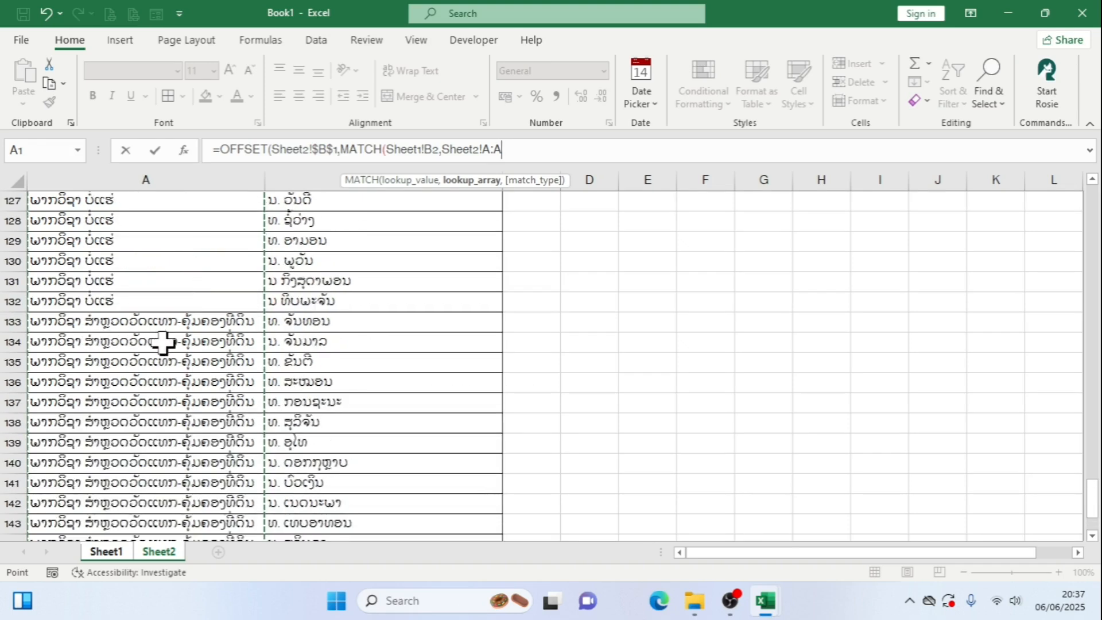
pyautogui.scroll(-4, 166, 347)
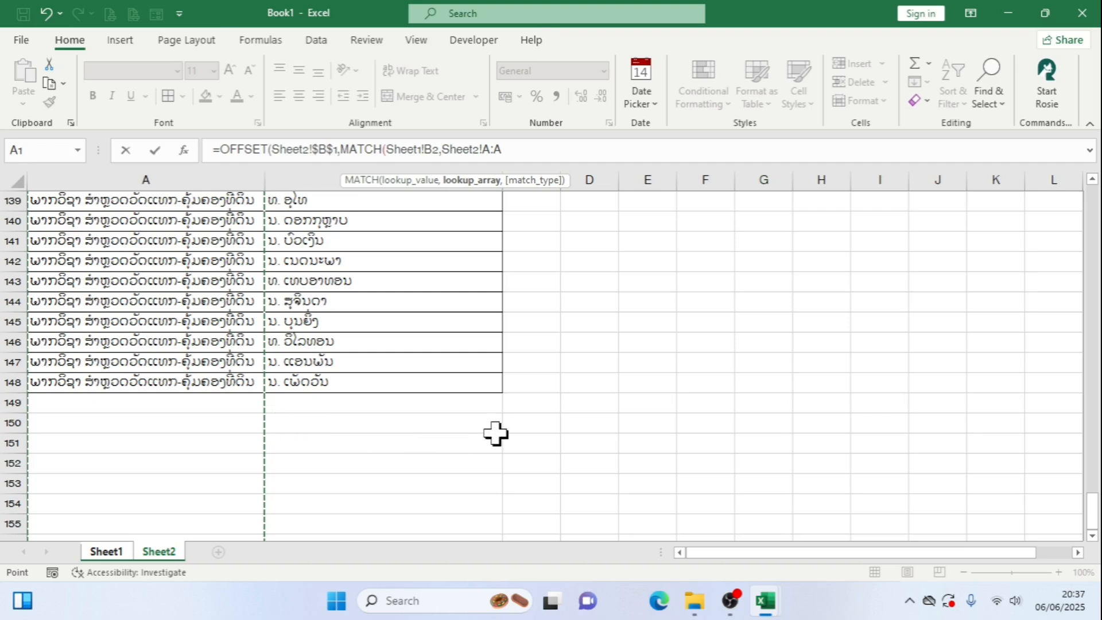
pyautogui.scroll(3, 543, 476)
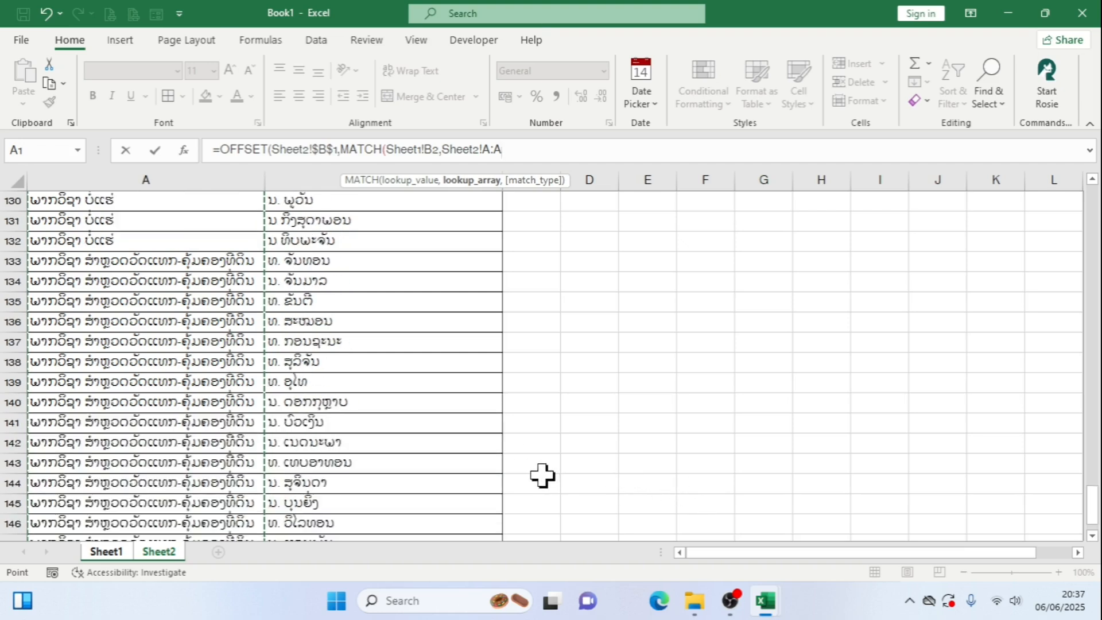
pyautogui.scroll(-3, 542, 475)
pyautogui.scroll(3, 409, 398)
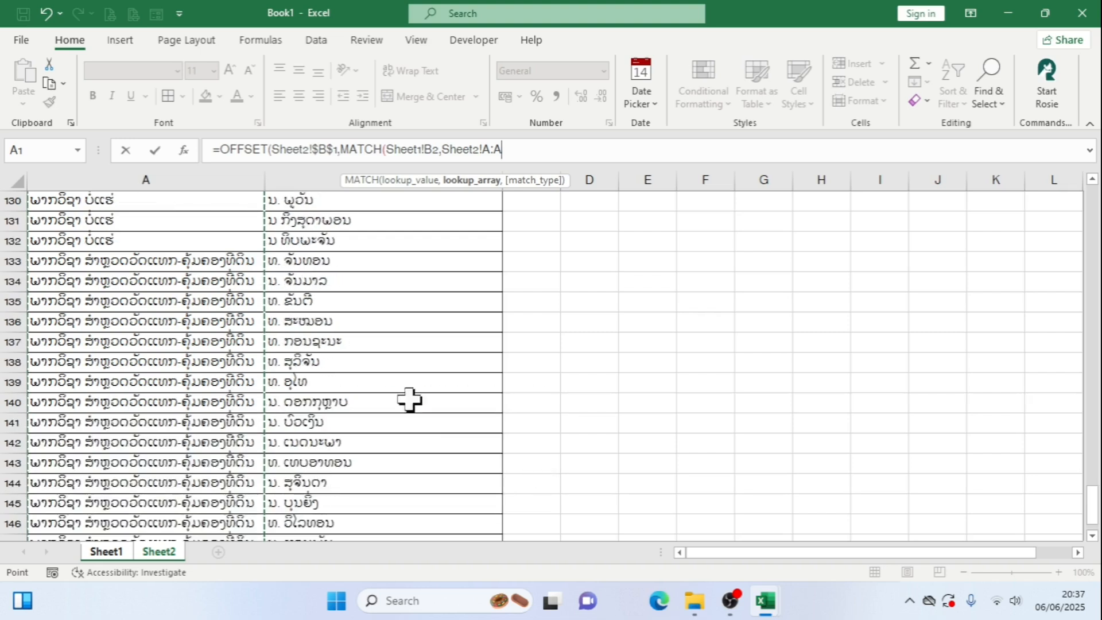
pyautogui.scroll(3, 376, 373)
pyautogui.scroll(-5, 320, 508)
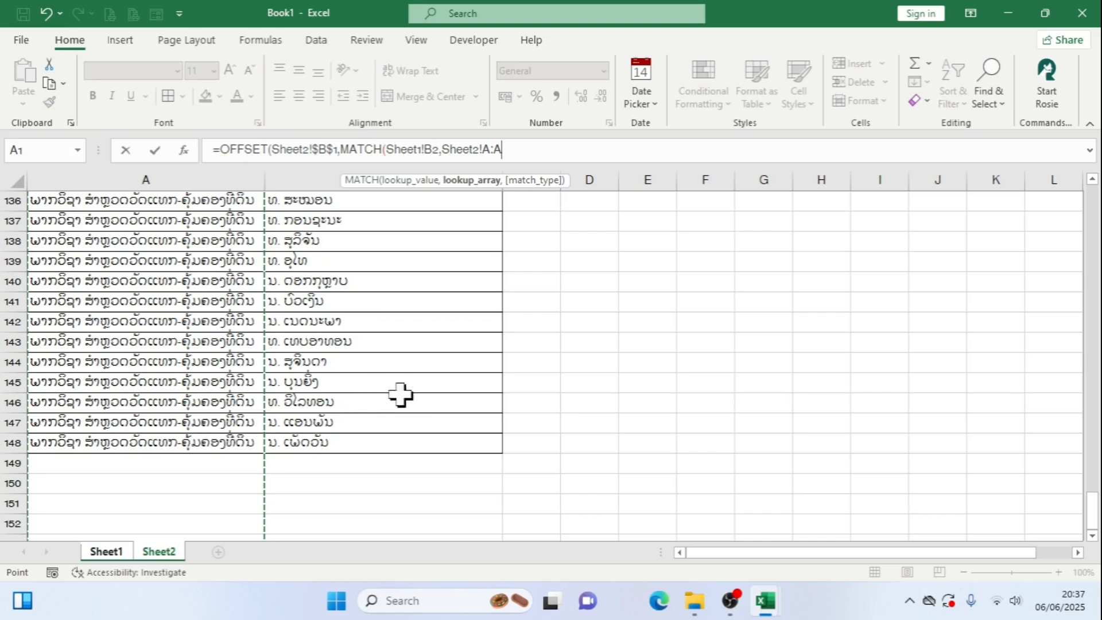
pyautogui.scroll(9, 428, 401)
pyautogui.scroll(20, 434, 384)
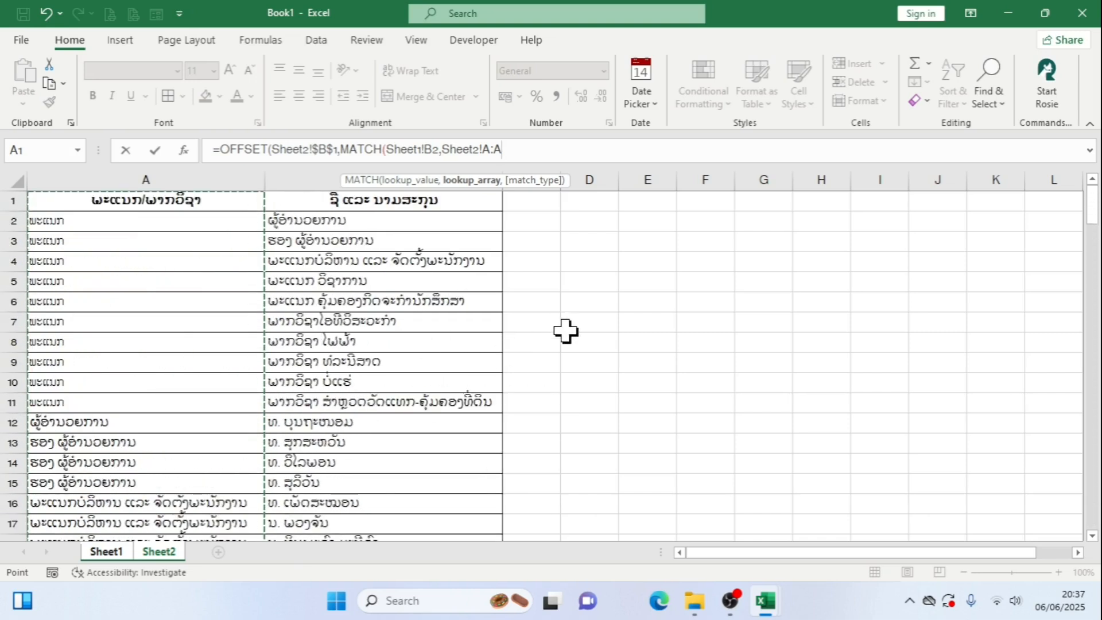
# Make the MATCH lookup array absolute as Sheet2!$A:$A and continue to the match type argument
pyautogui.press('F4')
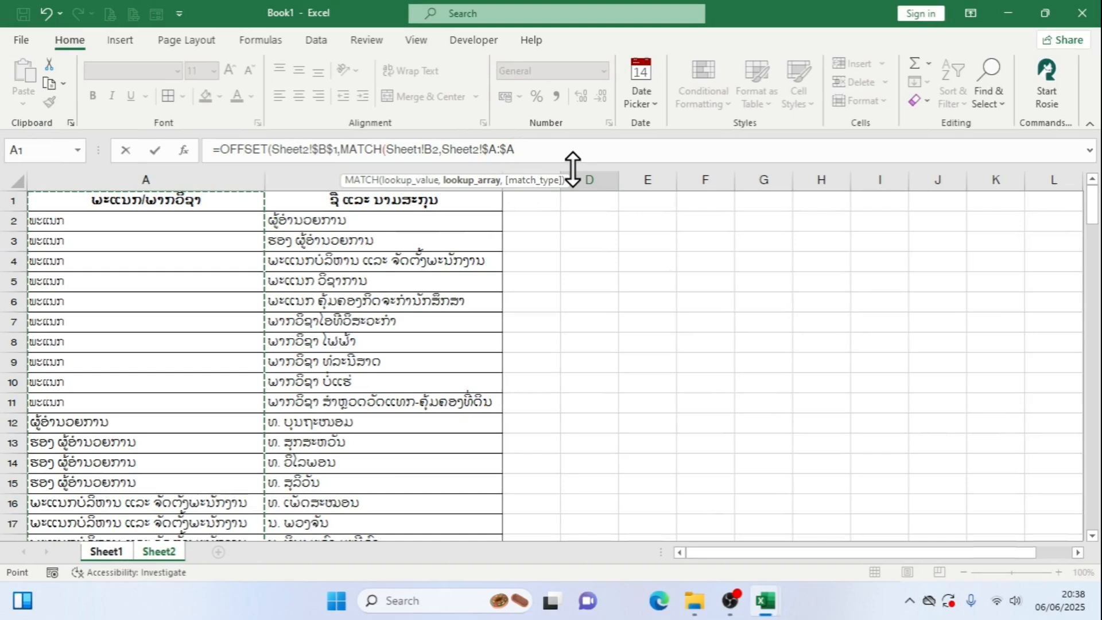
pyautogui.write(',')
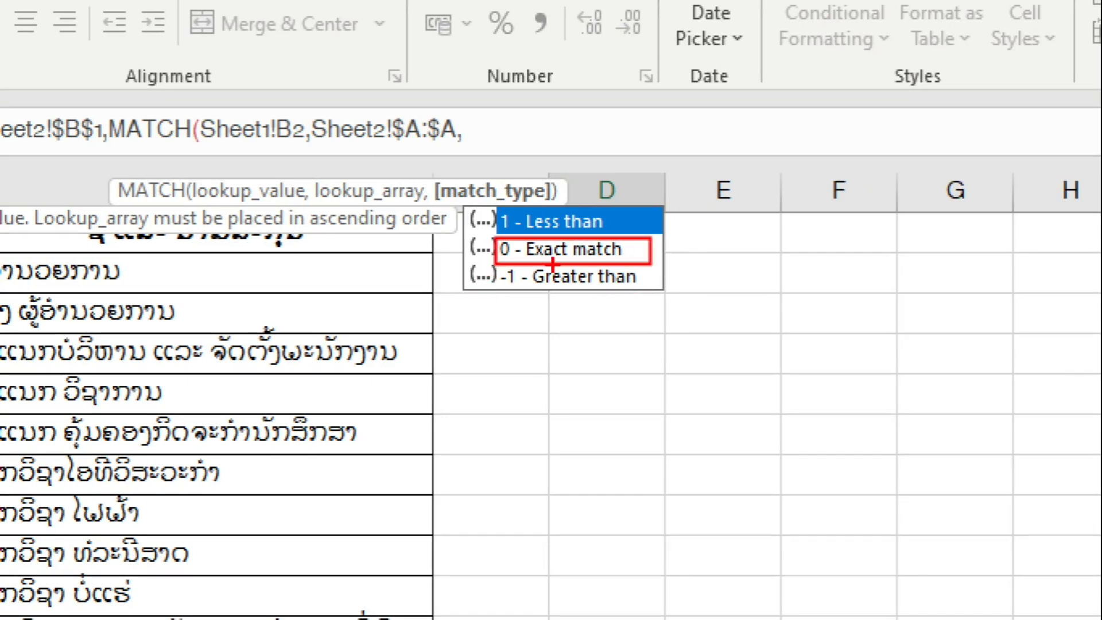
pyautogui.press('Escape')
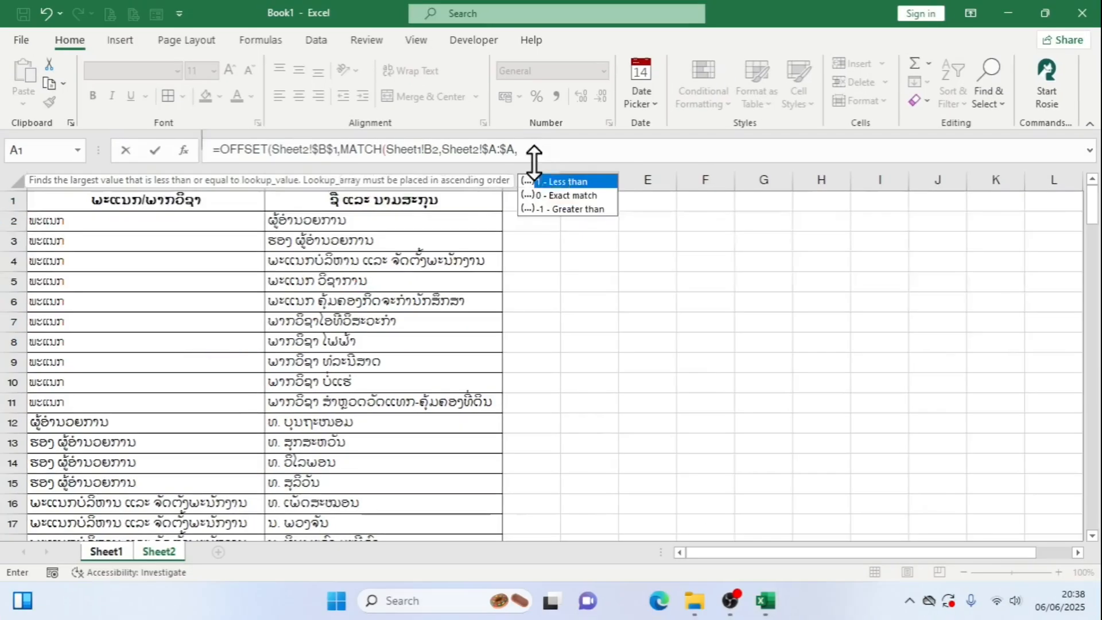
# Set MATCH to exact match (0) and subtract 1 from its result to complete the OFFSET rows argument
pyautogui.doubleClick(554, 195)
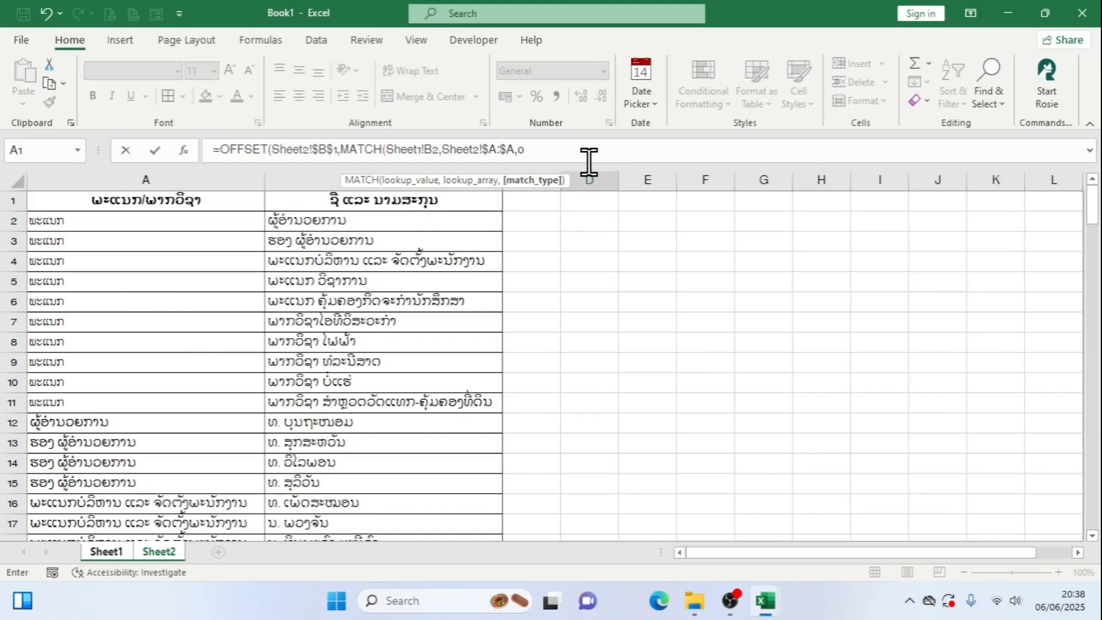
pyautogui.write(')-1')
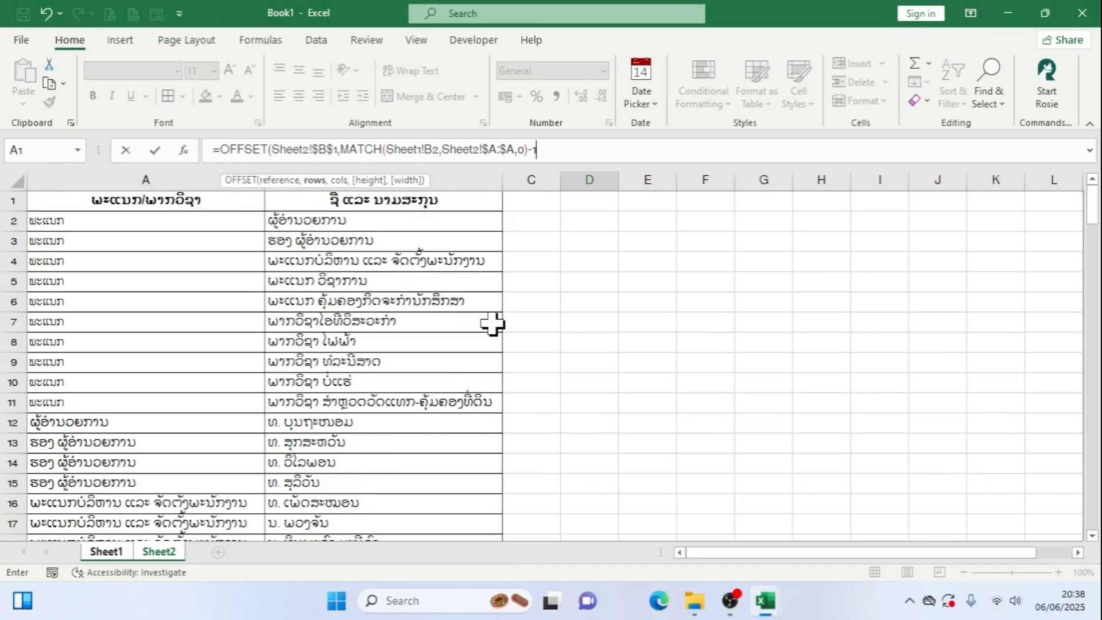
pyautogui.write(',')
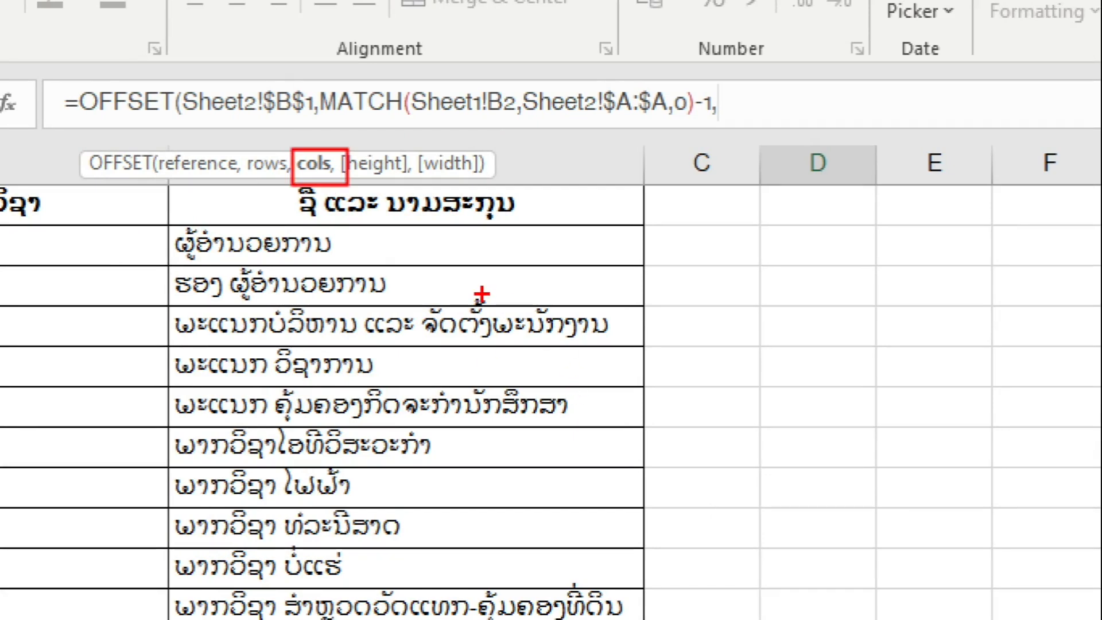
pyautogui.moveTo(474, 290); pyautogui.dragTo(637, 313)
pyautogui.moveTo(496, 332); pyautogui.dragTo(629, 332)
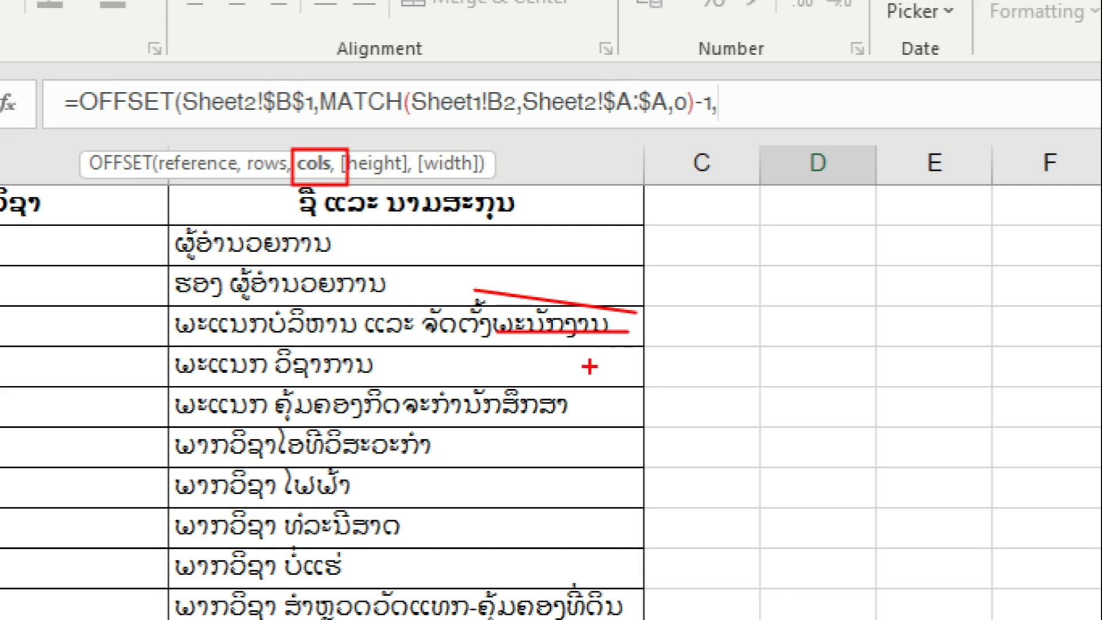
pyautogui.moveTo(515, 372); pyautogui.dragTo(670, 354)
pyautogui.moveTo(565, 416); pyautogui.dragTo(730, 415)
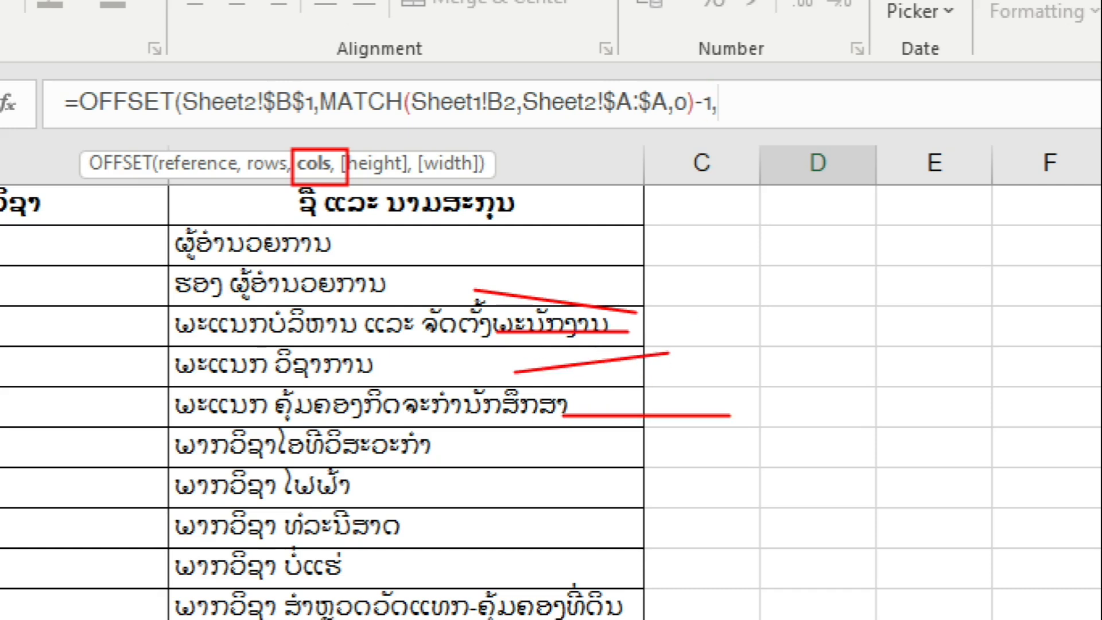
pyautogui.moveTo(690, 160); pyautogui.dragTo(713, 362)
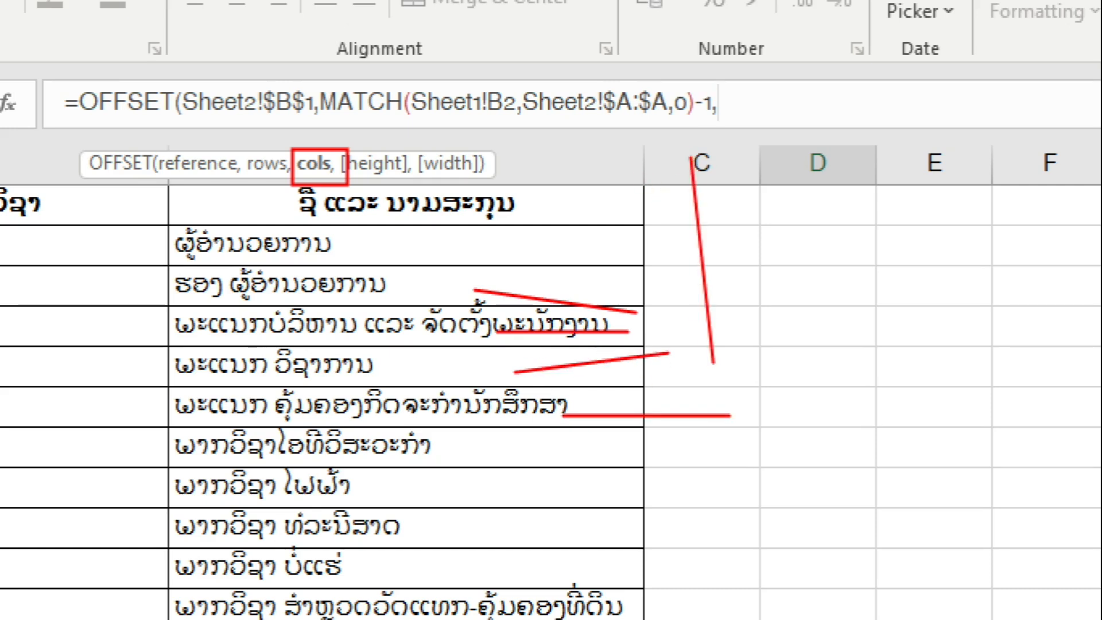
pyautogui.moveTo(812, 169); pyautogui.dragTo(811, 270)
pyautogui.moveTo(954, 148); pyautogui.dragTo(954, 299)
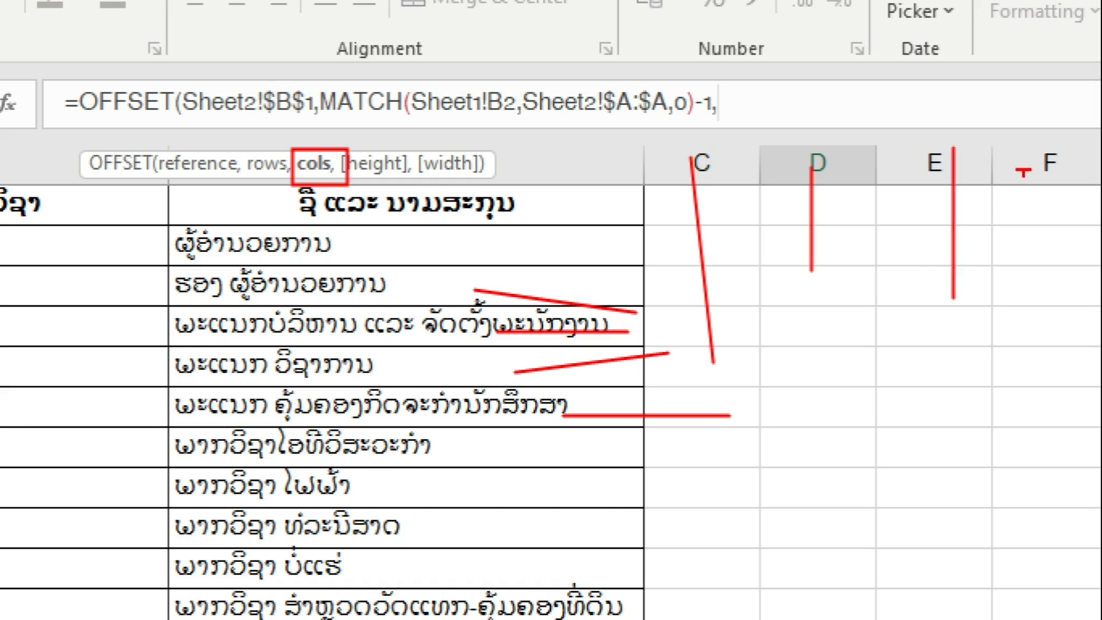
pyautogui.moveTo(1036, 176); pyautogui.dragTo(1057, 236)
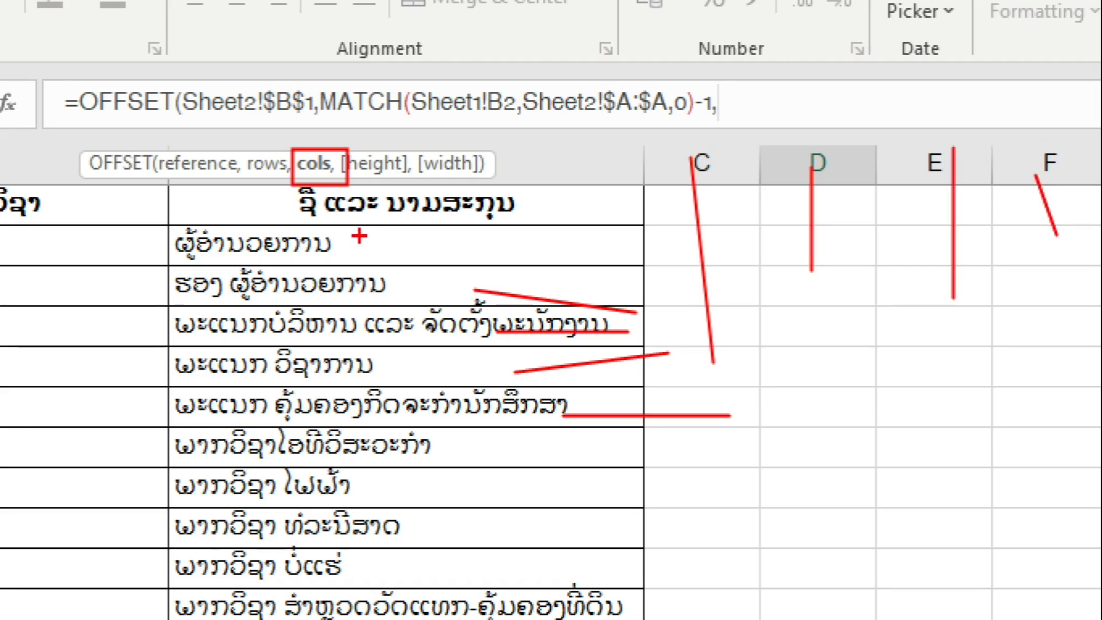
pyautogui.press('e')
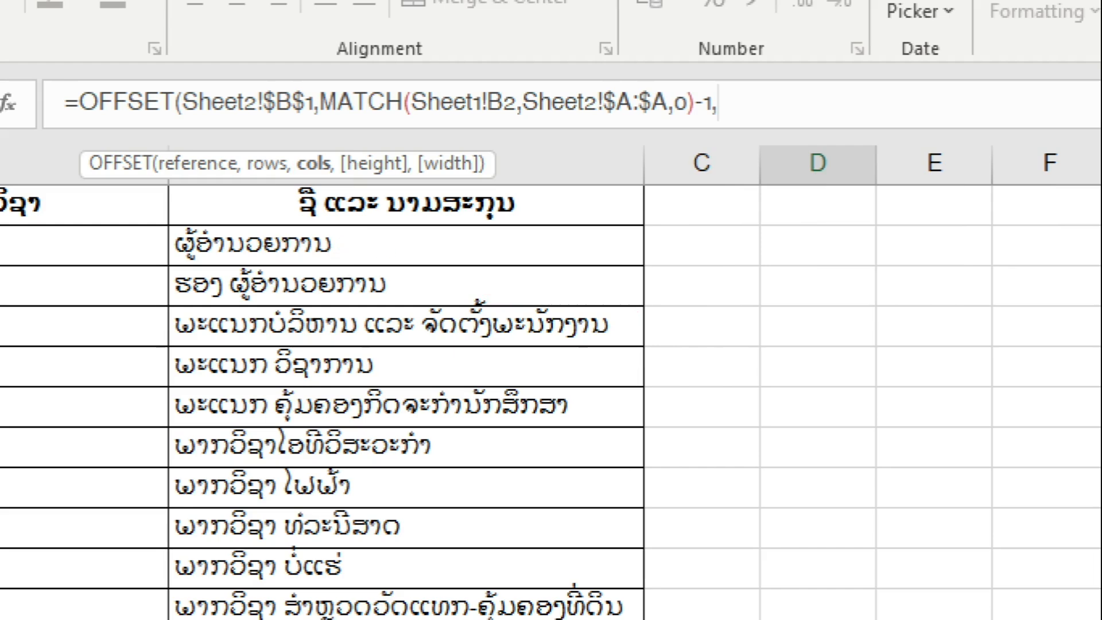
pyautogui.press('Escape')
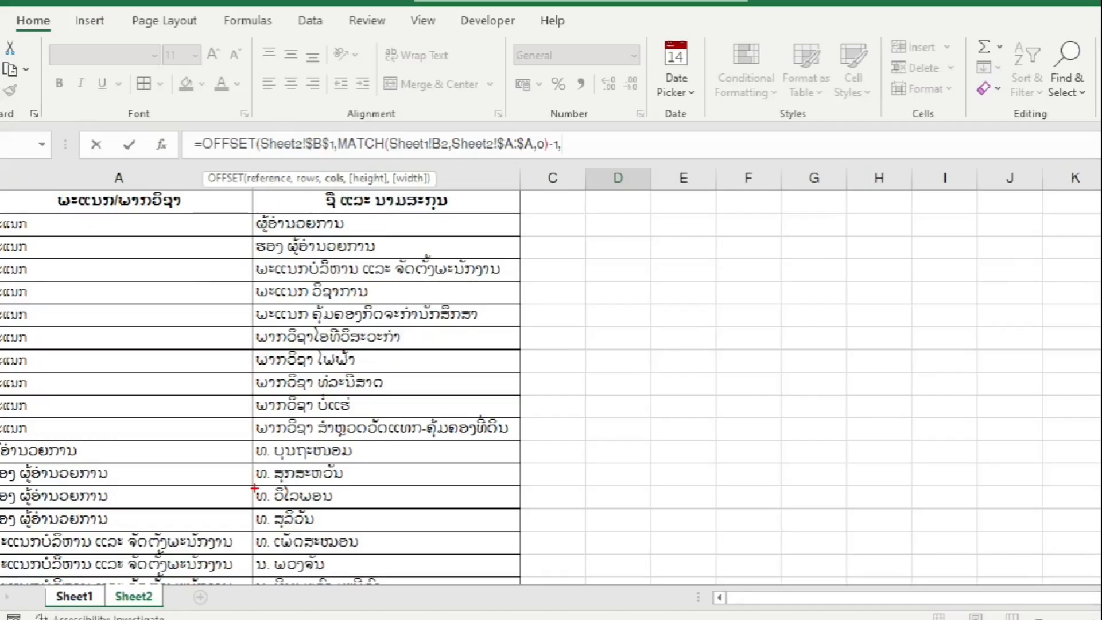
pyautogui.moveTo(254, 488)
pyautogui.mouseDown()
pyautogui.moveTo(392, 563)
pyautogui.moveTo(500, 591)
pyautogui.moveTo(509, 583)
pyautogui.mouseUp()
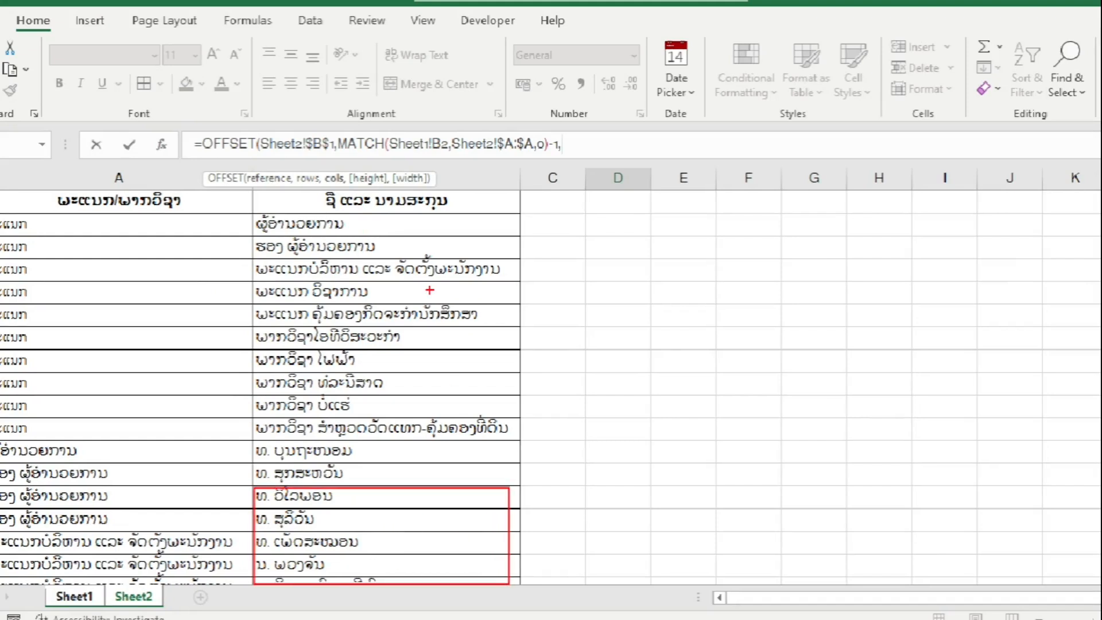
pyautogui.moveTo(385, 225); pyautogui.dragTo(385, 448)
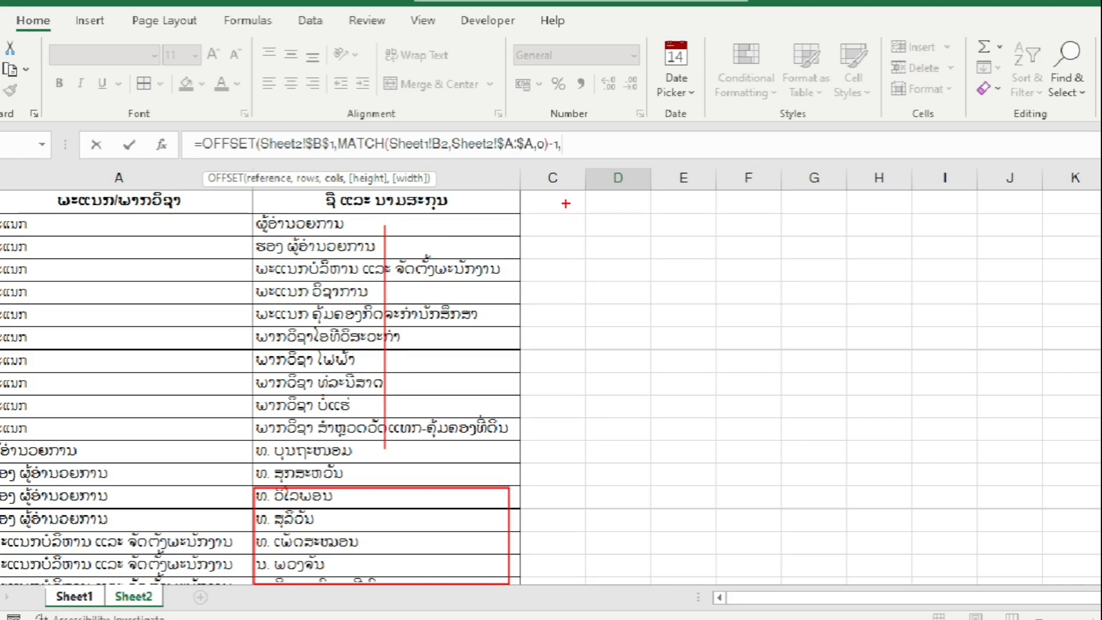
pyautogui.moveTo(566, 204)
pyautogui.mouseDown()
pyautogui.moveTo(566, 307)
pyautogui.moveTo(579, 270)
pyautogui.mouseUp()
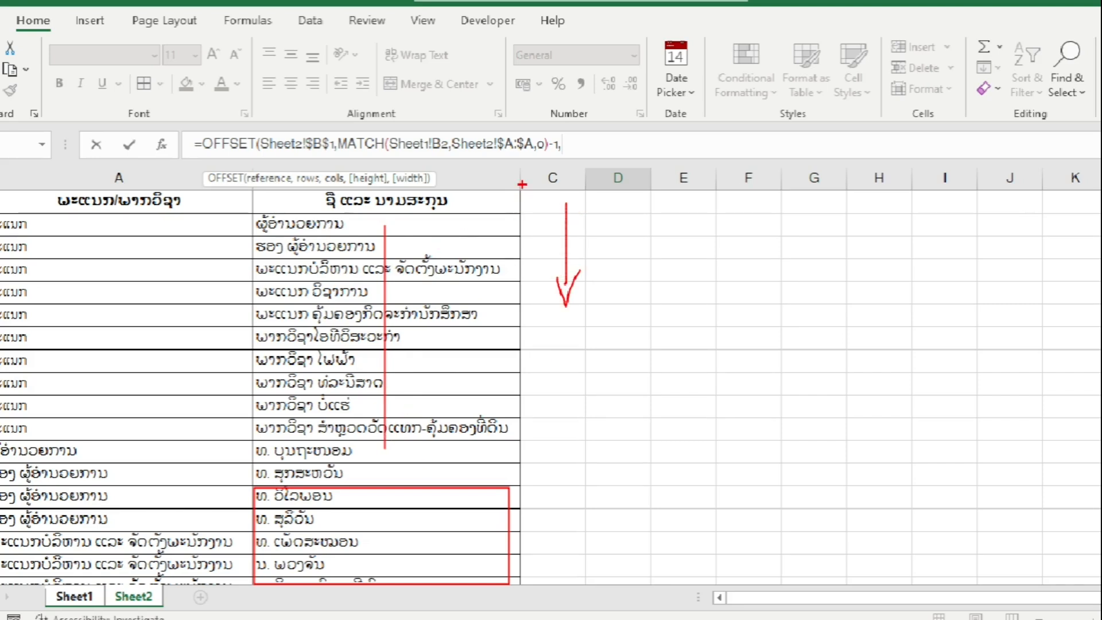
pyautogui.press('Escape')
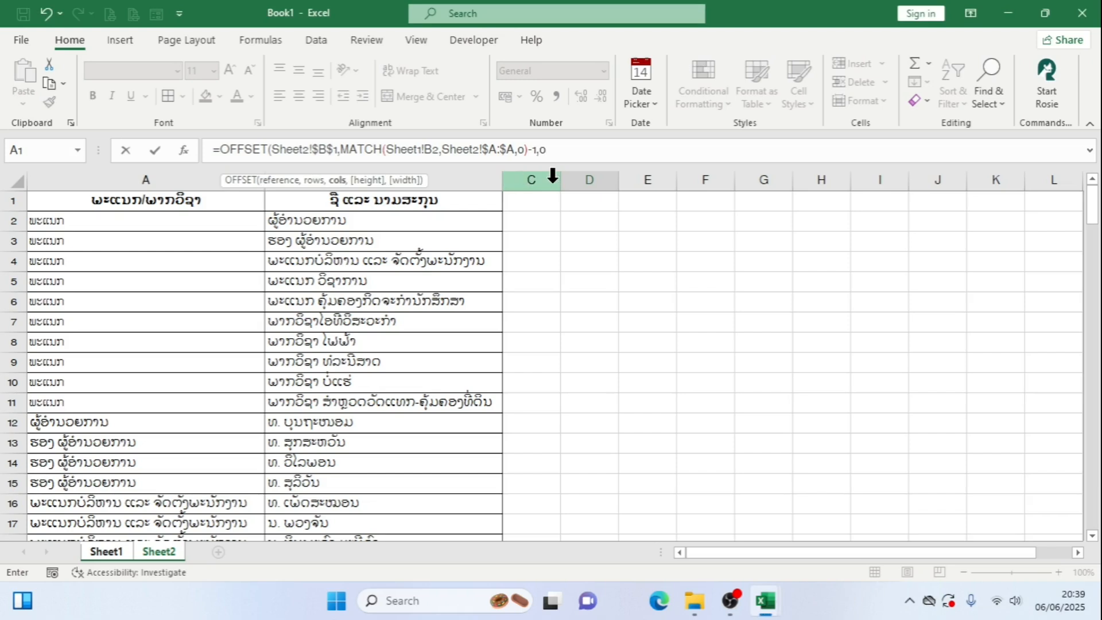
# Set the OFFSET cols argument to 0 and continue to the height argument
pyautogui.write(',')
pyautogui.hotkey('ctrl', '1')
pyautogui.click(361, 181)
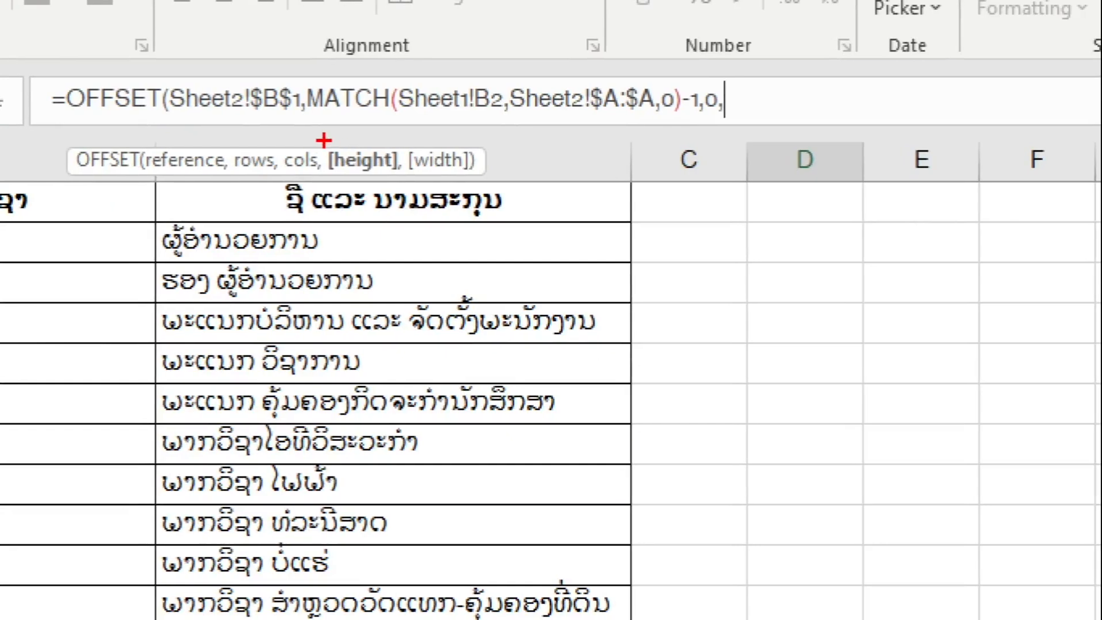
pyautogui.moveTo(322, 139); pyautogui.dragTo(404, 189)
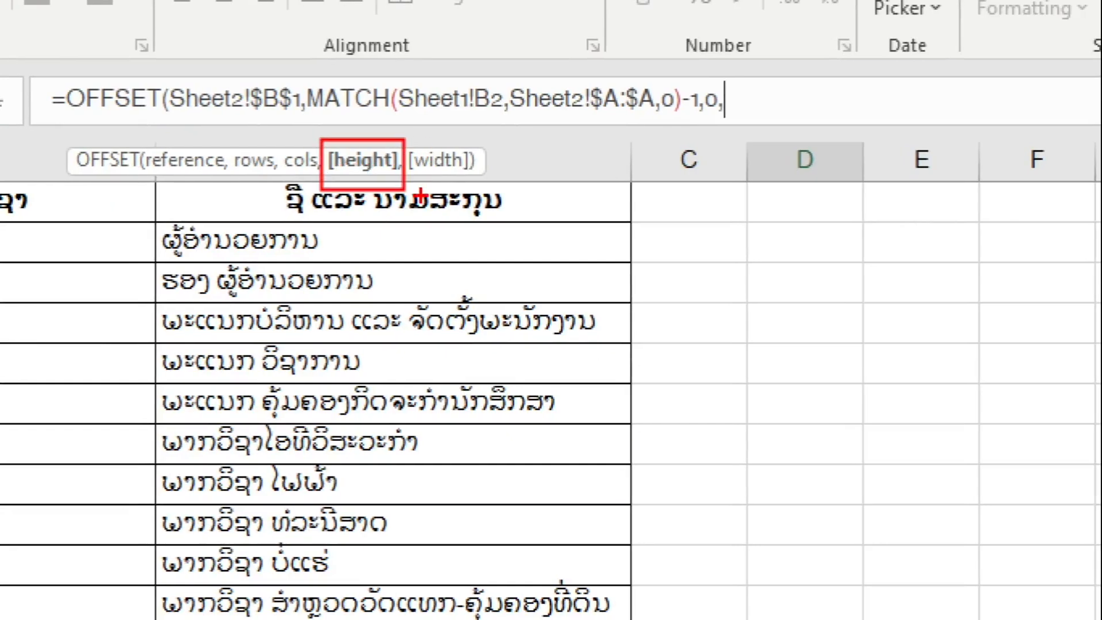
pyautogui.press('Escape')
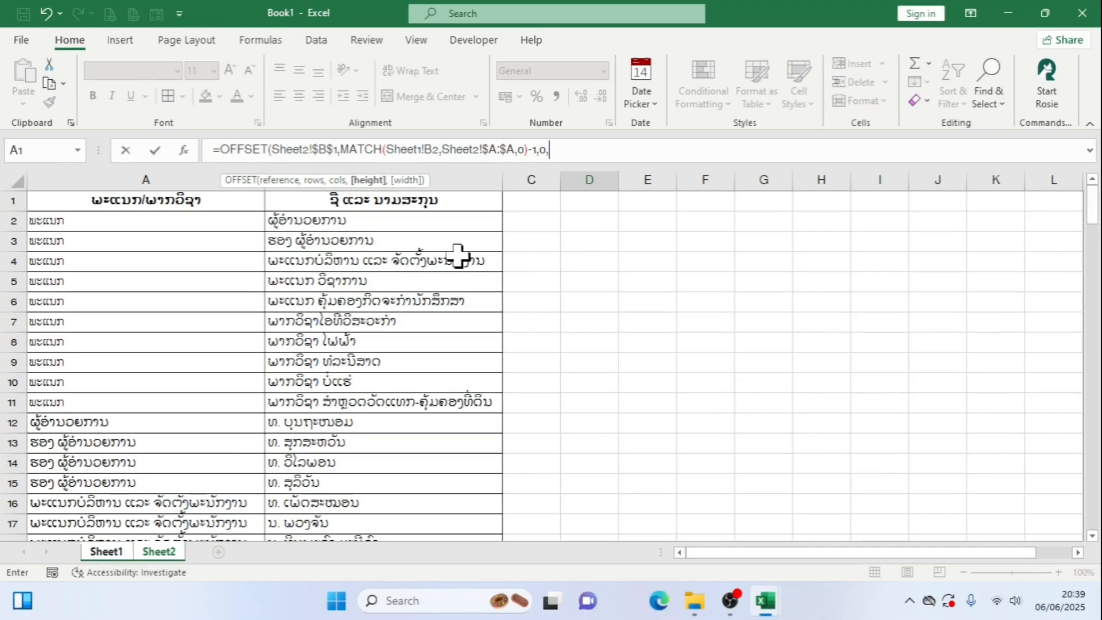
pyautogui.hotkey('ctrl', '2')
pyautogui.moveTo(521, 262); pyautogui.dragTo(521, 548)
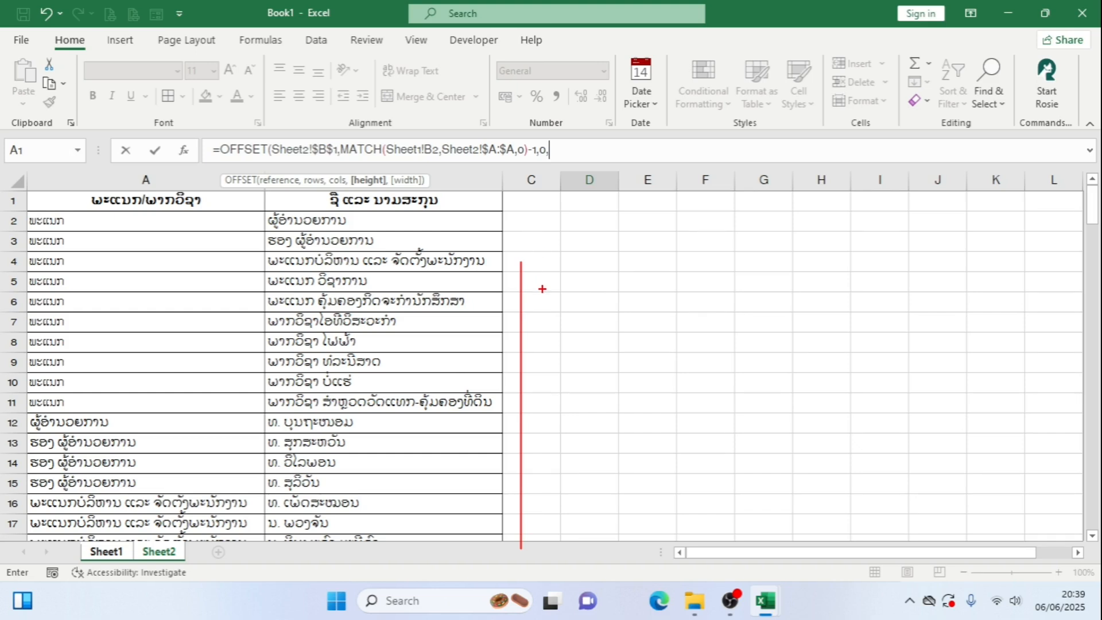
pyautogui.press('e')
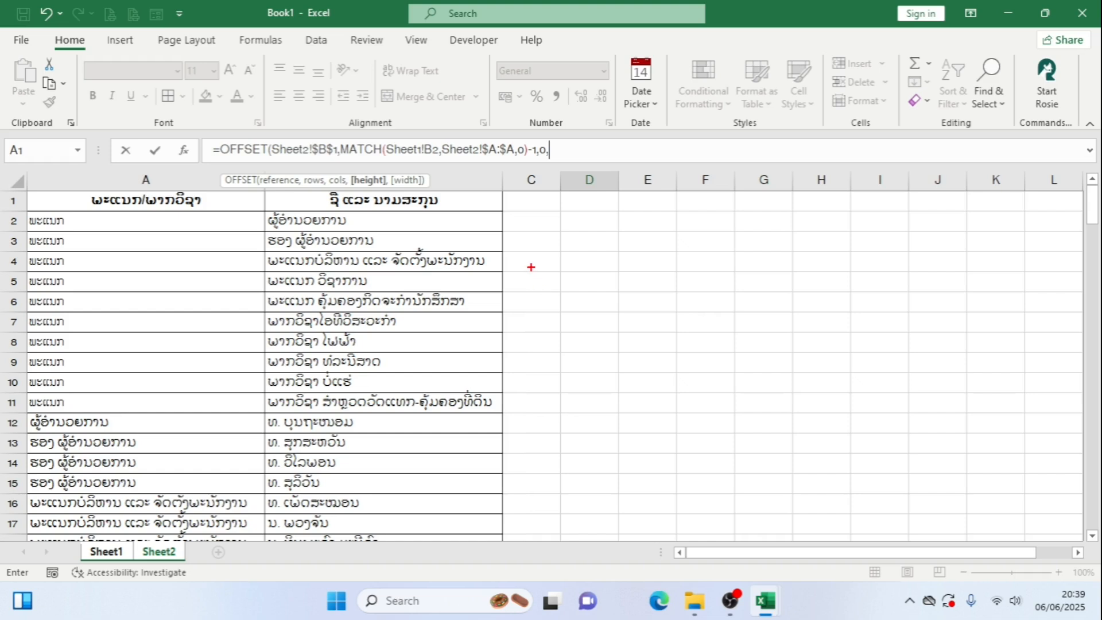
pyautogui.press('Escape')
# Start a COUNTIF as the OFFSET height argument with the absolute range Sheet2!$A:$A and continue to its criteria
pyautogui.write('cou')
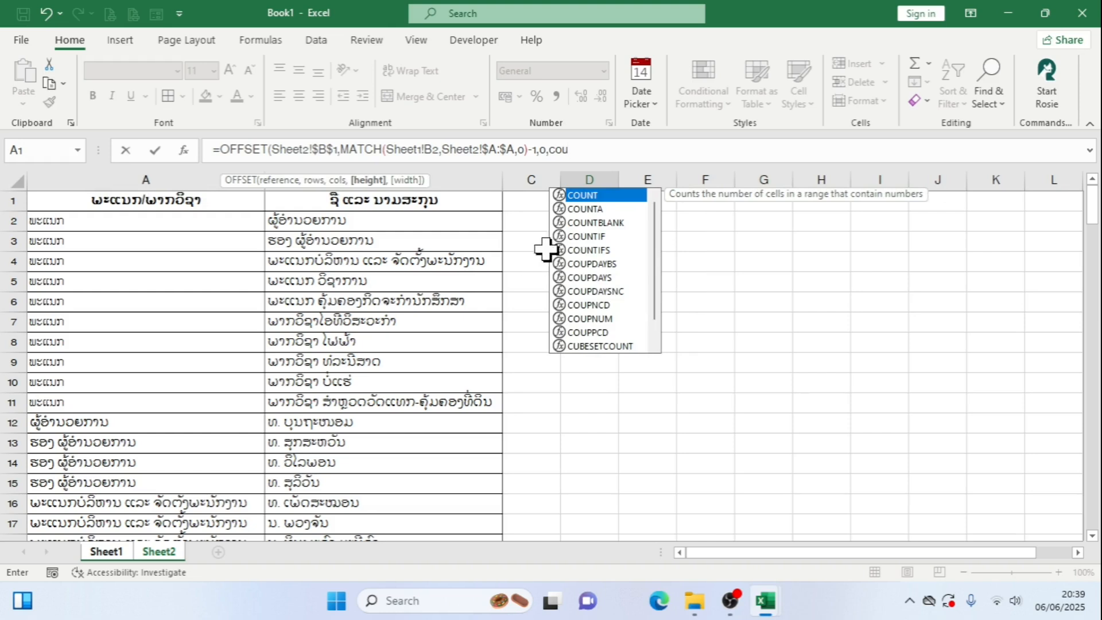
pyautogui.doubleClick(614, 232)
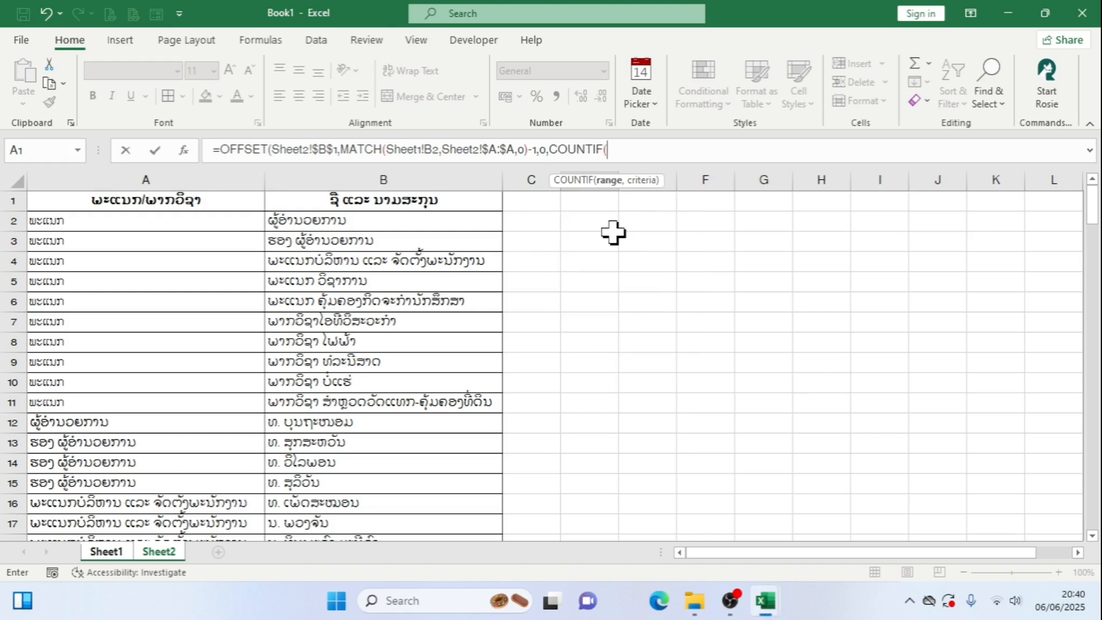
pyautogui.hotkey('ctrl', '1')
pyautogui.click(614, 233)
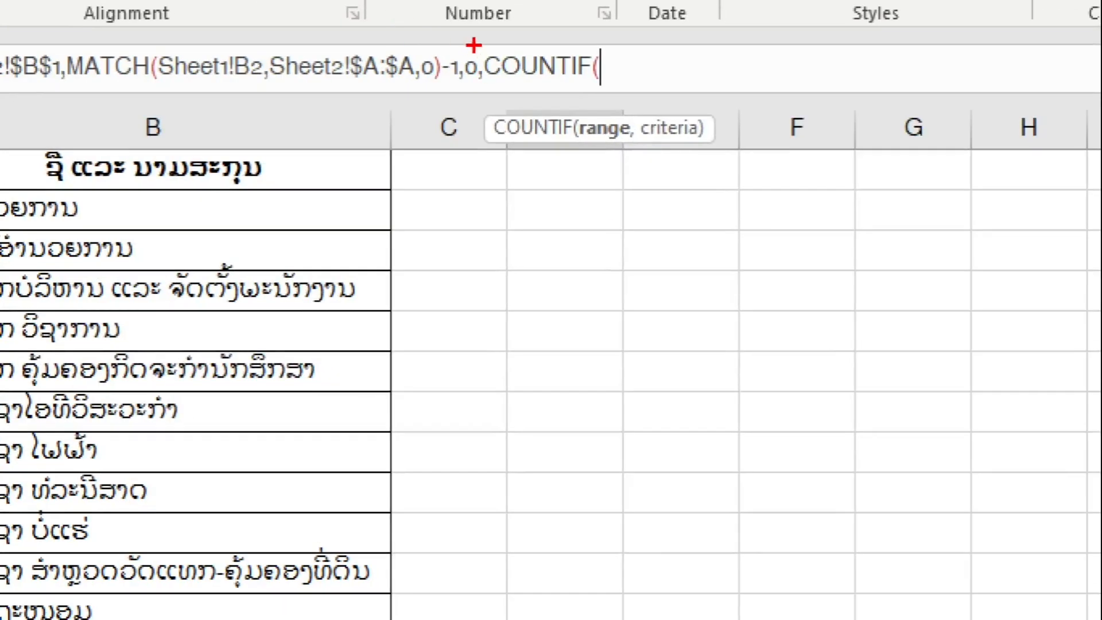
pyautogui.moveTo(473, 45); pyautogui.dragTo(621, 99)
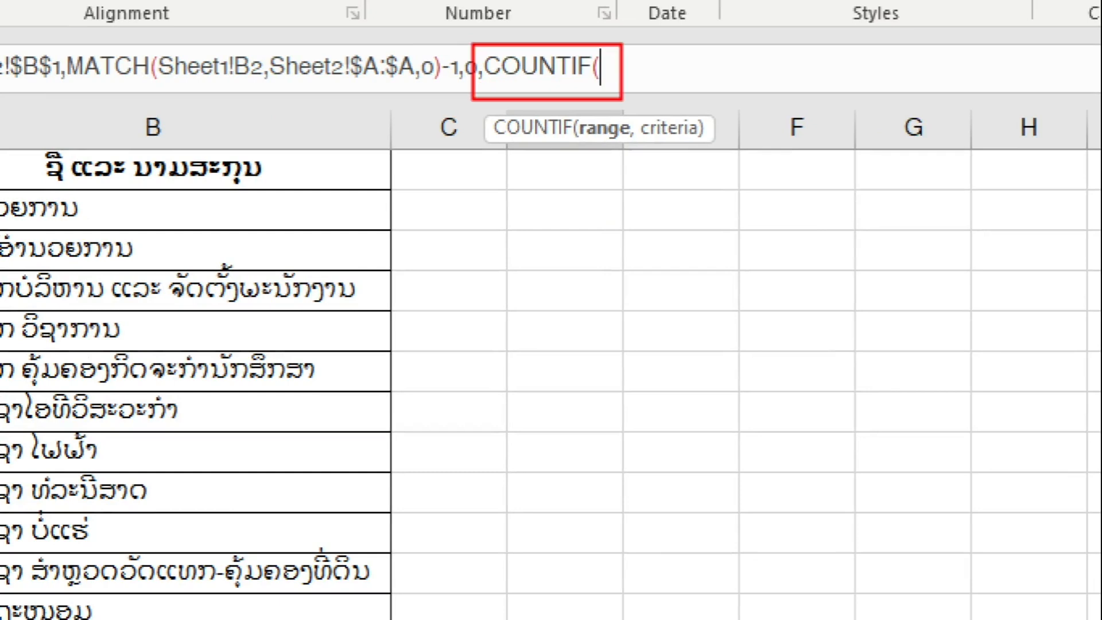
pyautogui.press('Escape')
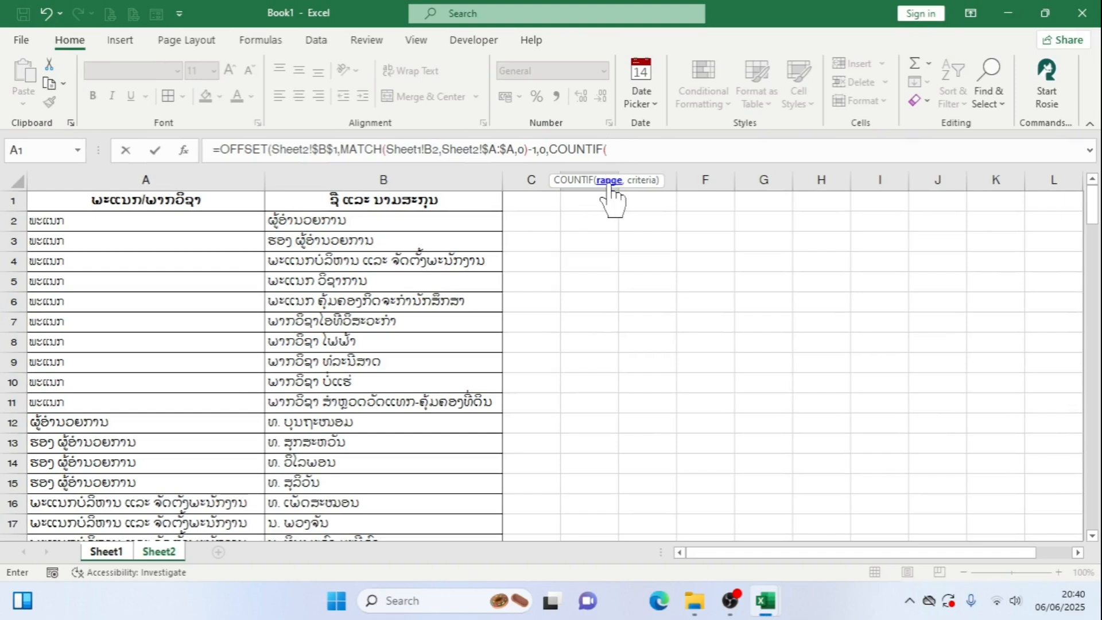
pyautogui.click(230, 173)
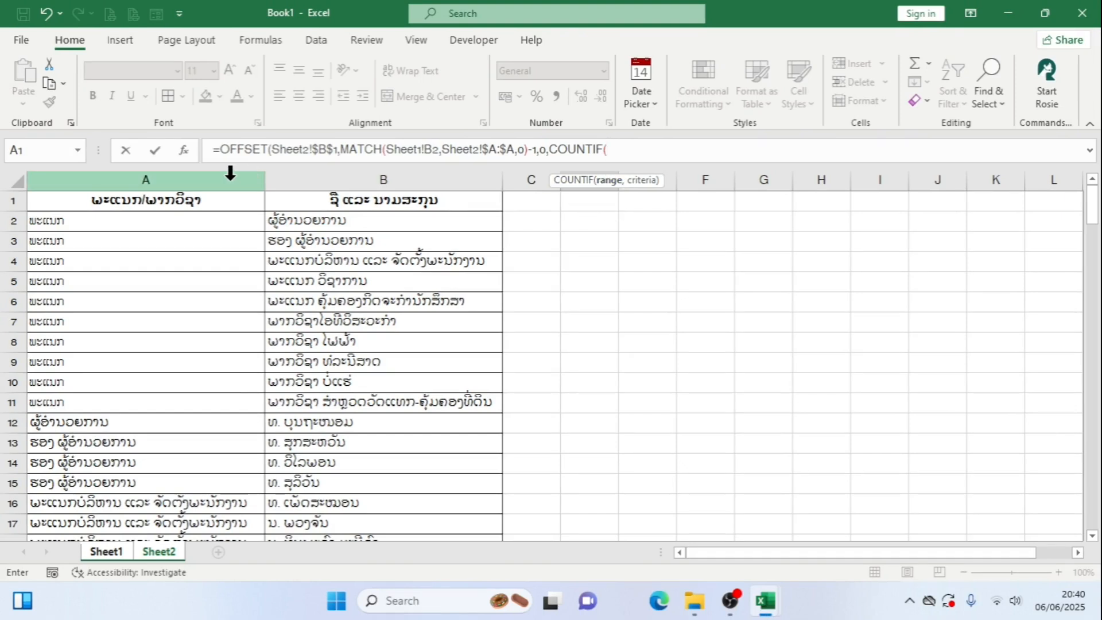
pyautogui.scroll(-4, 226, 222)
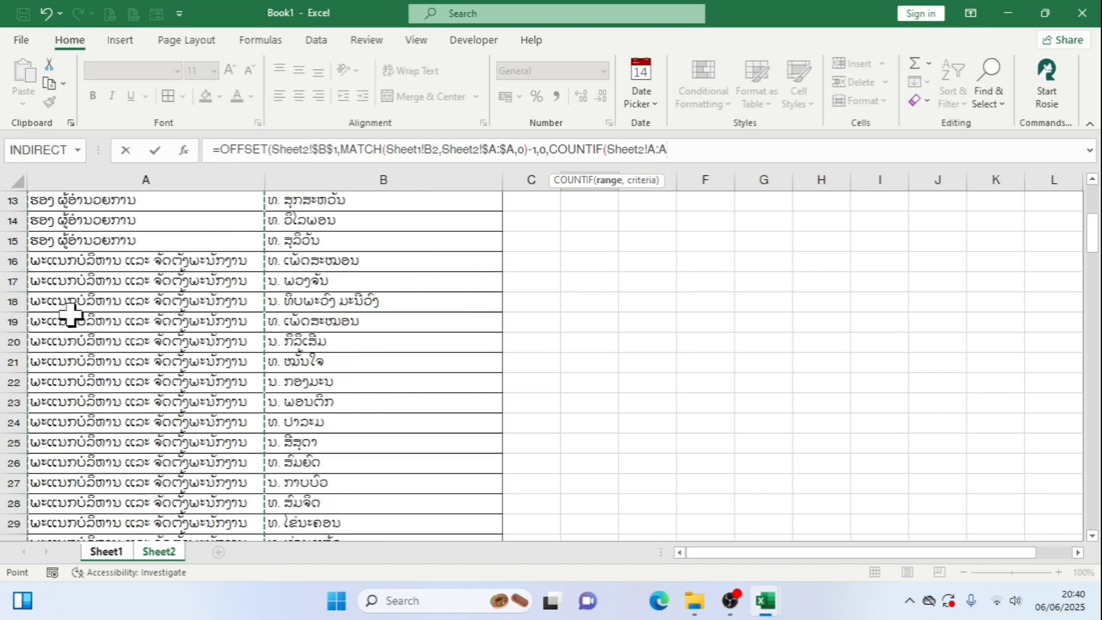
pyautogui.scroll(2, 106, 262)
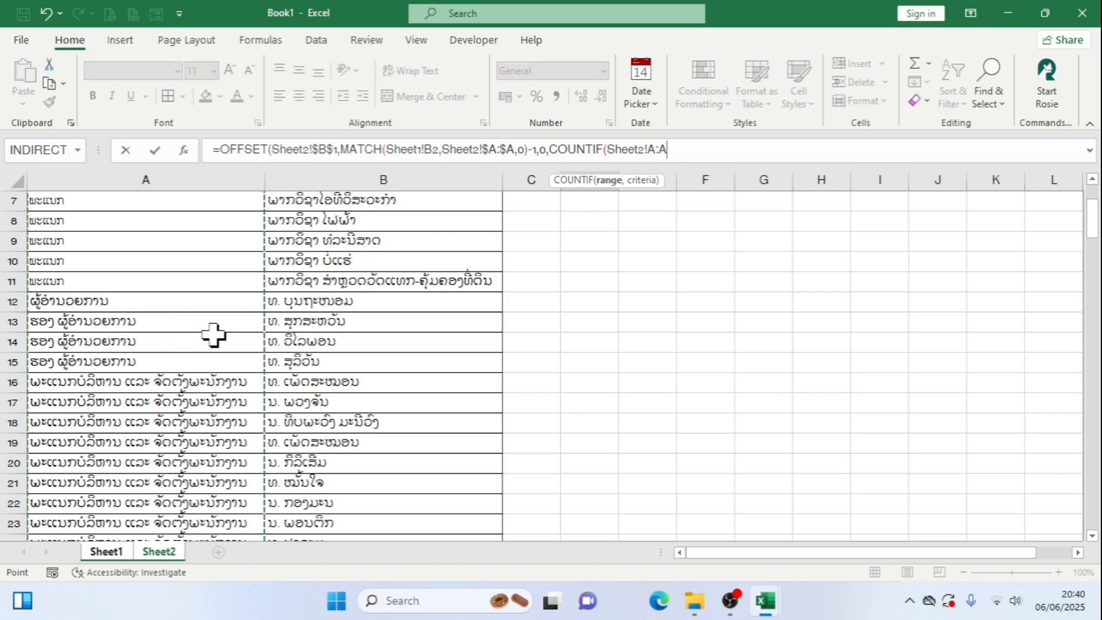
pyautogui.press('F4')
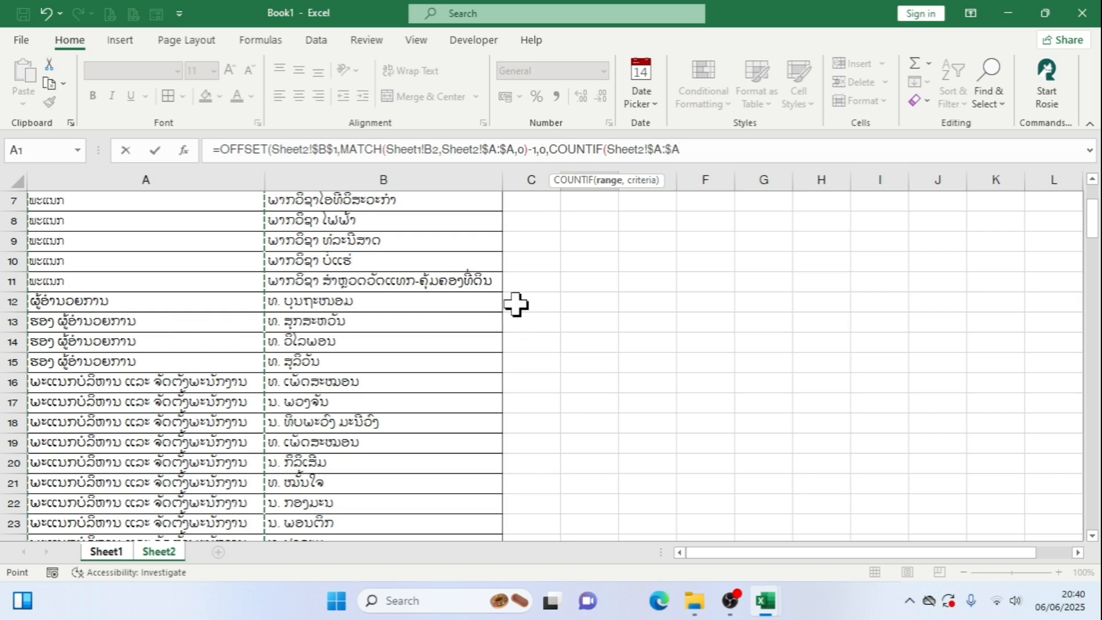
pyautogui.write(',')
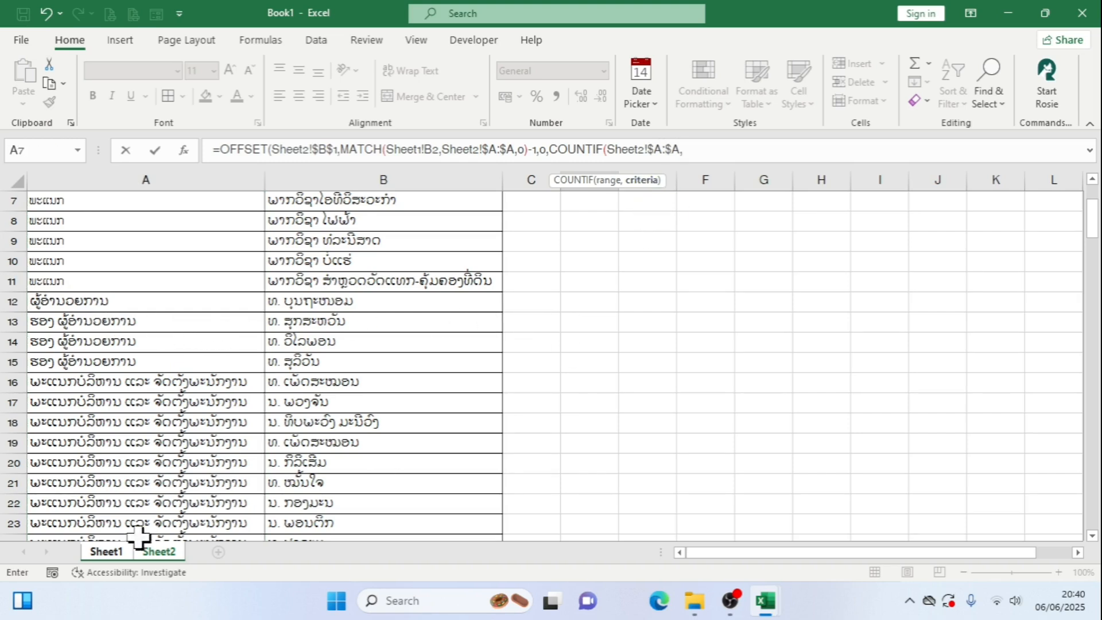
# Use Sheet1!B2 as the COUNTIF criteria, close COUNTIF and continue to the OFFSET width argument
pyautogui.click(108, 552)
pyautogui.click(172, 232)
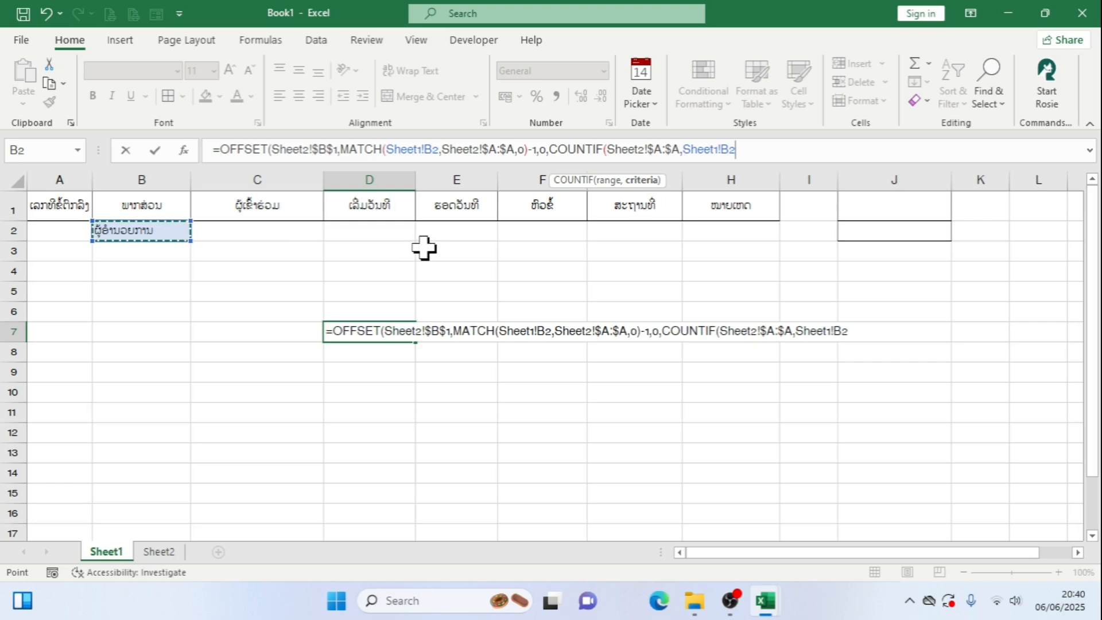
pyautogui.write(')')
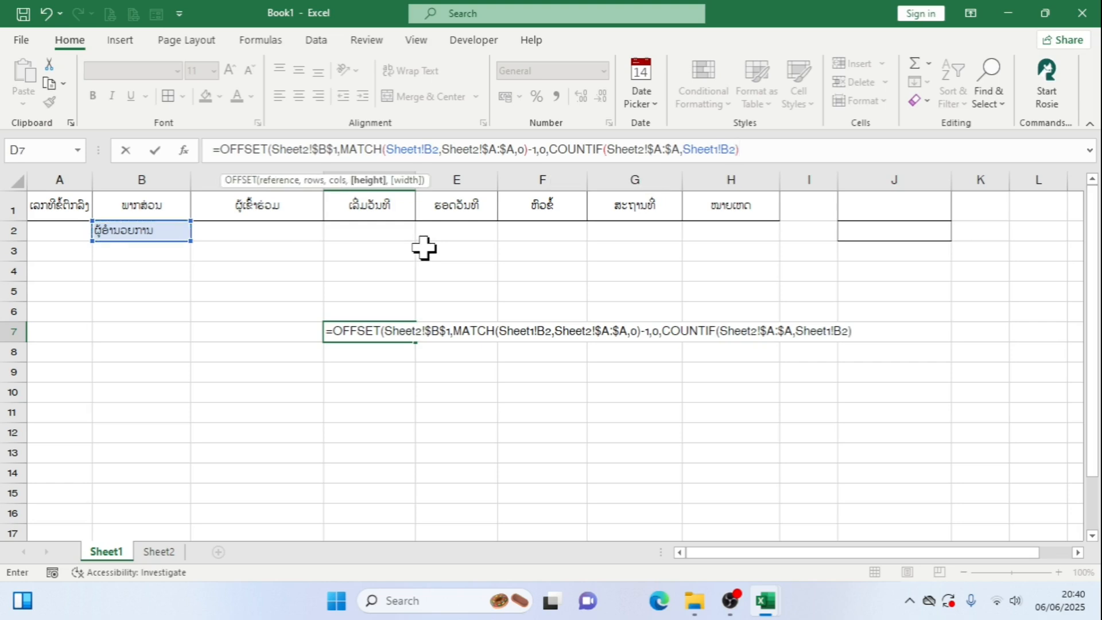
pyautogui.write(',')
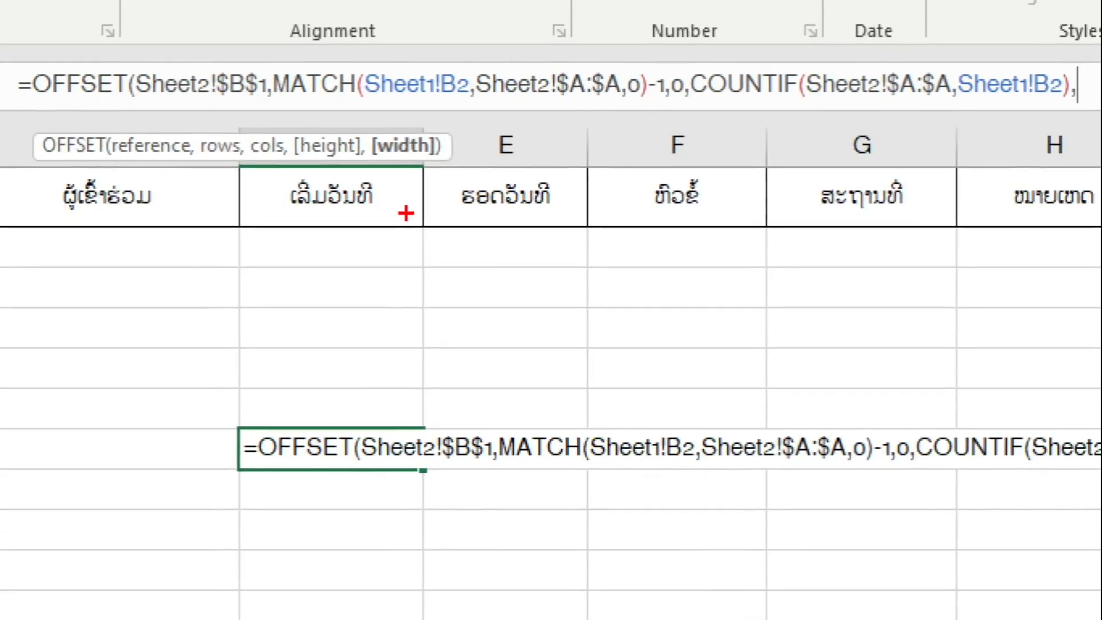
pyautogui.moveTo(364, 128); pyautogui.dragTo(456, 161)
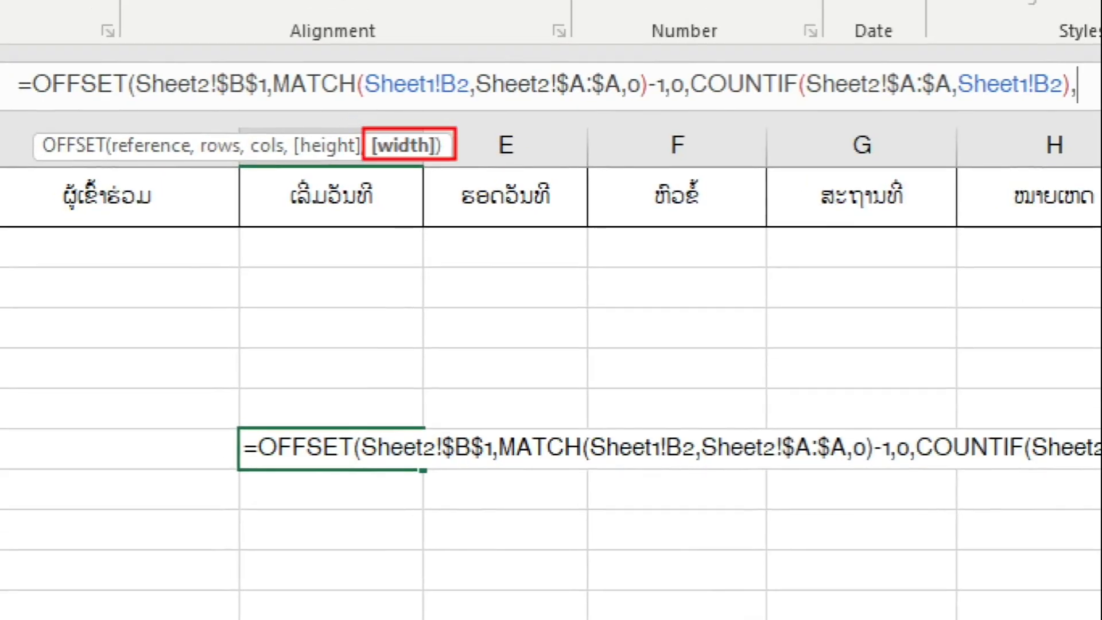
pyautogui.moveTo(320, 253)
pyautogui.mouseDown()
pyautogui.moveTo(335, 587)
pyautogui.moveTo(320, 585)
pyautogui.mouseUp()
pyautogui.moveTo(364, 246); pyautogui.dragTo(714, 262)
pyautogui.moveTo(530, 253)
pyautogui.mouseDown()
pyautogui.moveTo(548, 316)
pyautogui.moveTo(592, 329)
pyautogui.mouseUp()
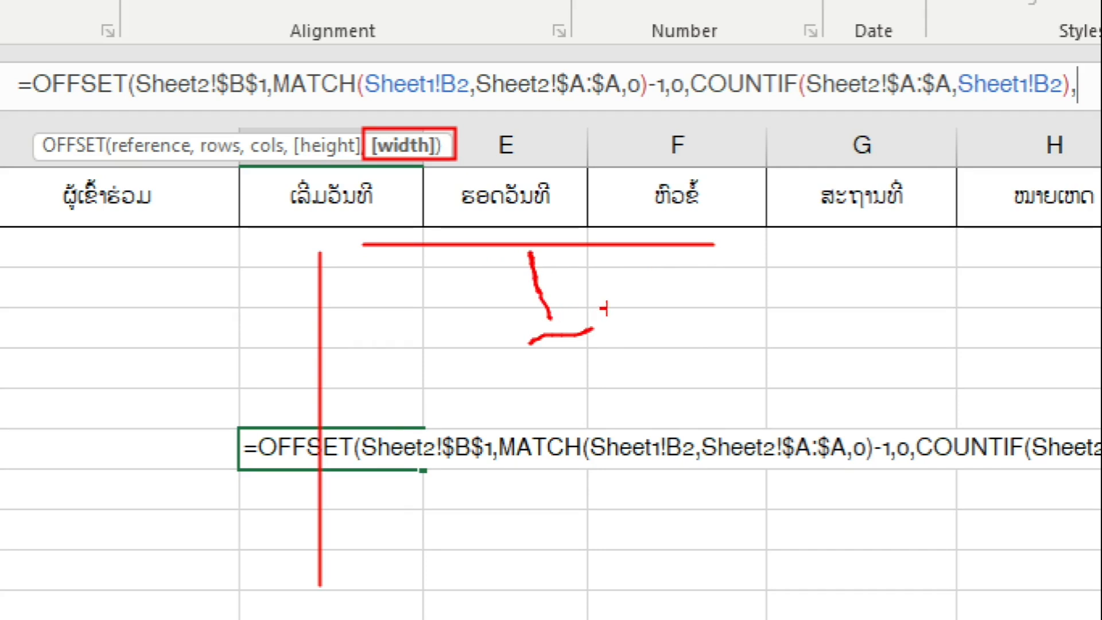
pyautogui.press('Escape')
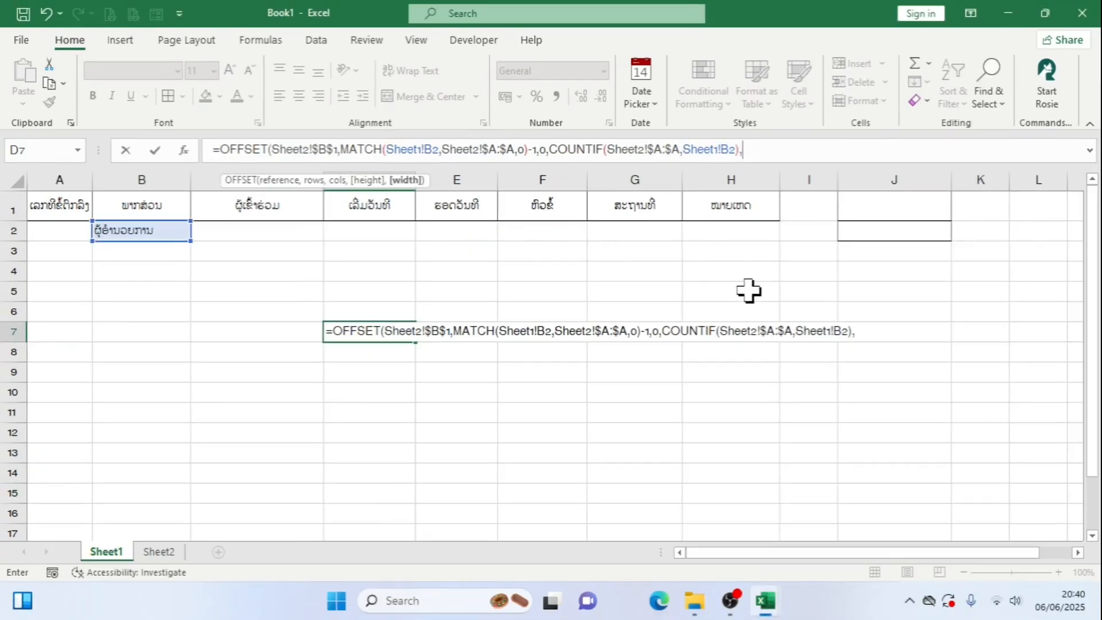
# Set the OFFSET width to 1, close the function and enter the formula in D7
pyautogui.write('1)')
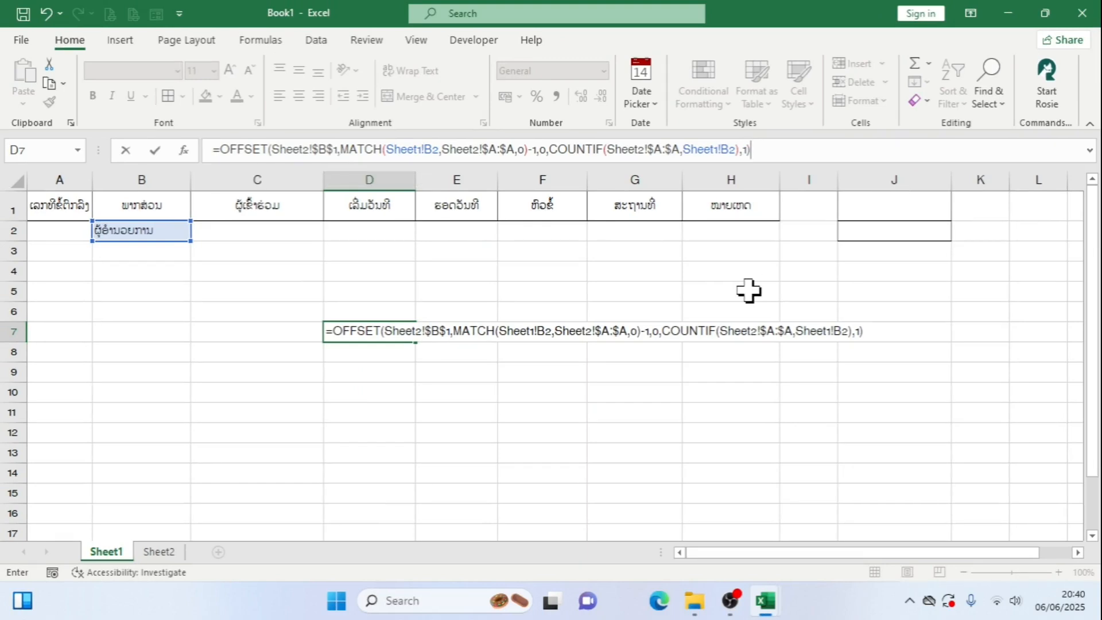
pyautogui.press('Return')
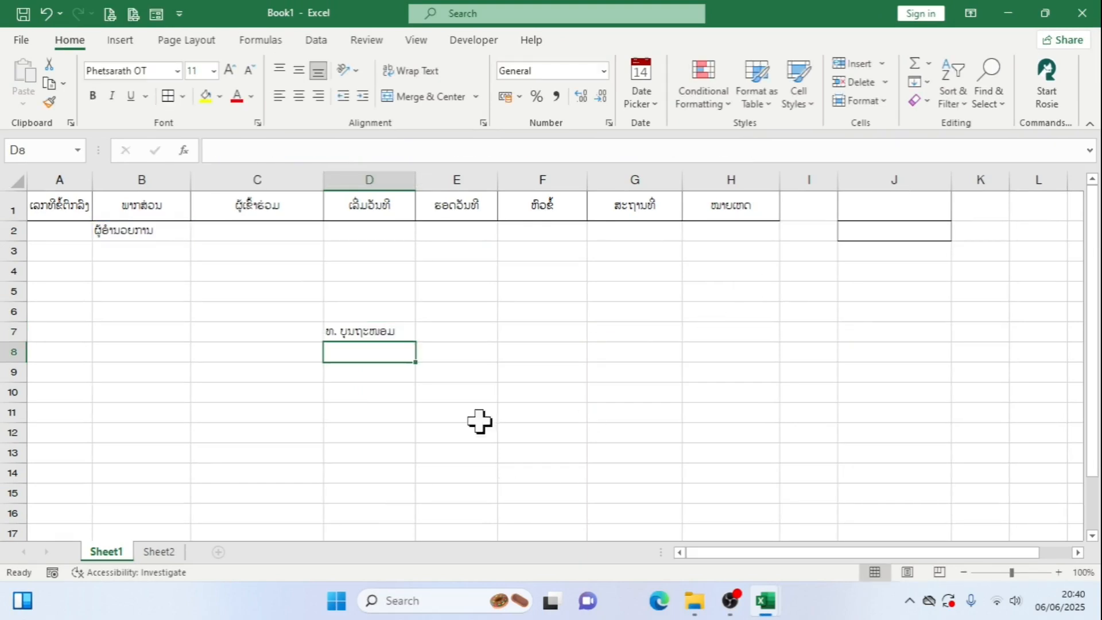
# Test the D7 formula by choosing ຮອງ ຜູ້ອຳນວຍການ in B2's department drop-down, then select D7 again
pyautogui.click(394, 333)
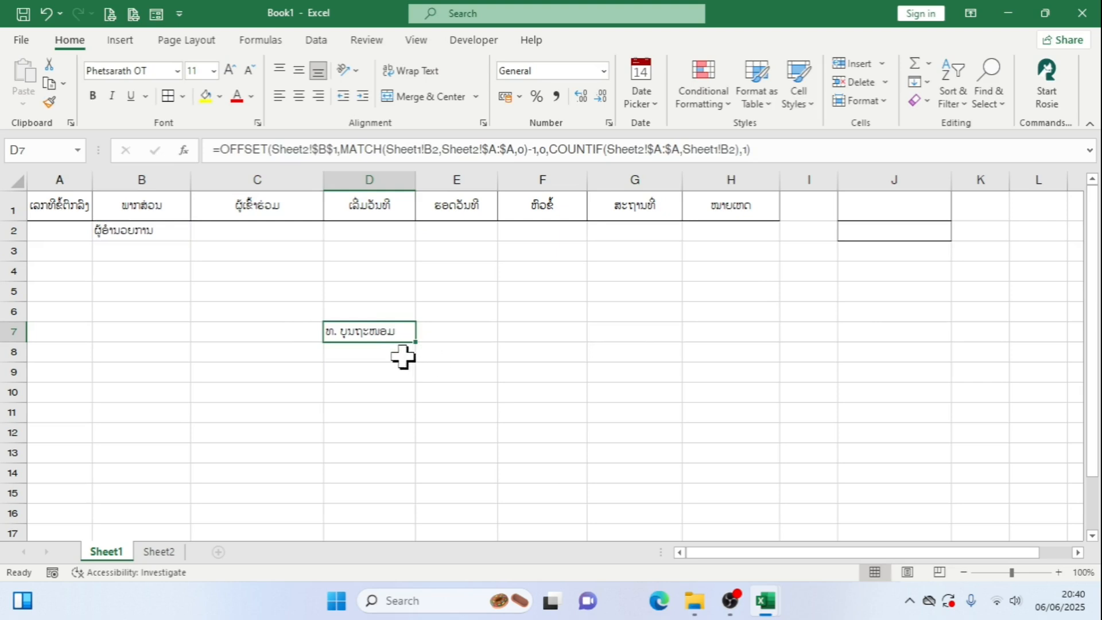
pyautogui.click(143, 236)
pyautogui.click(199, 233)
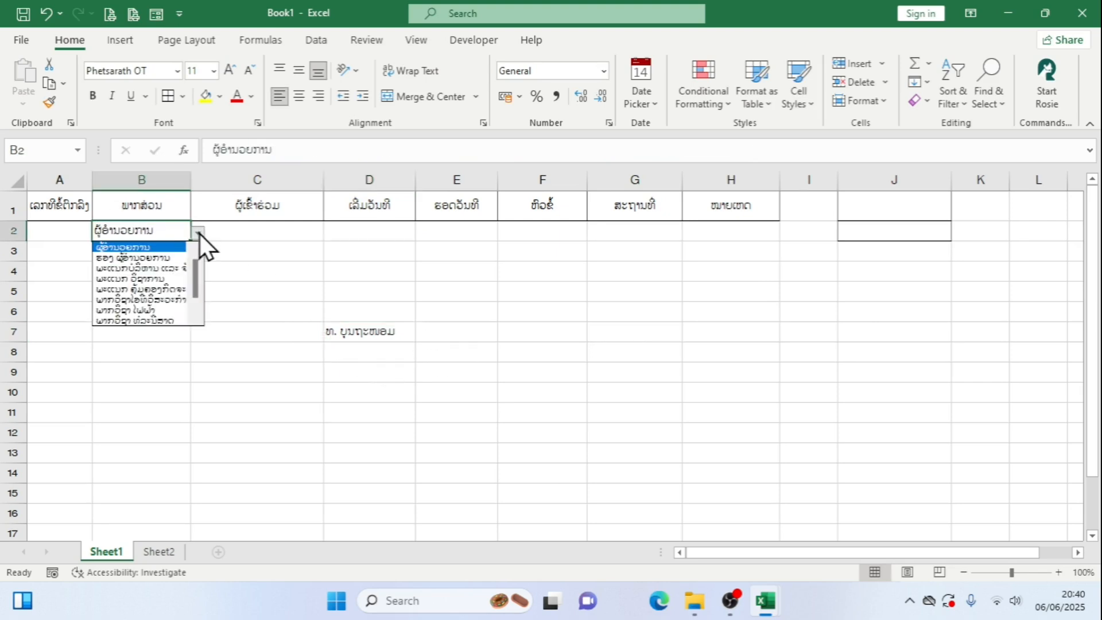
pyautogui.click(170, 258)
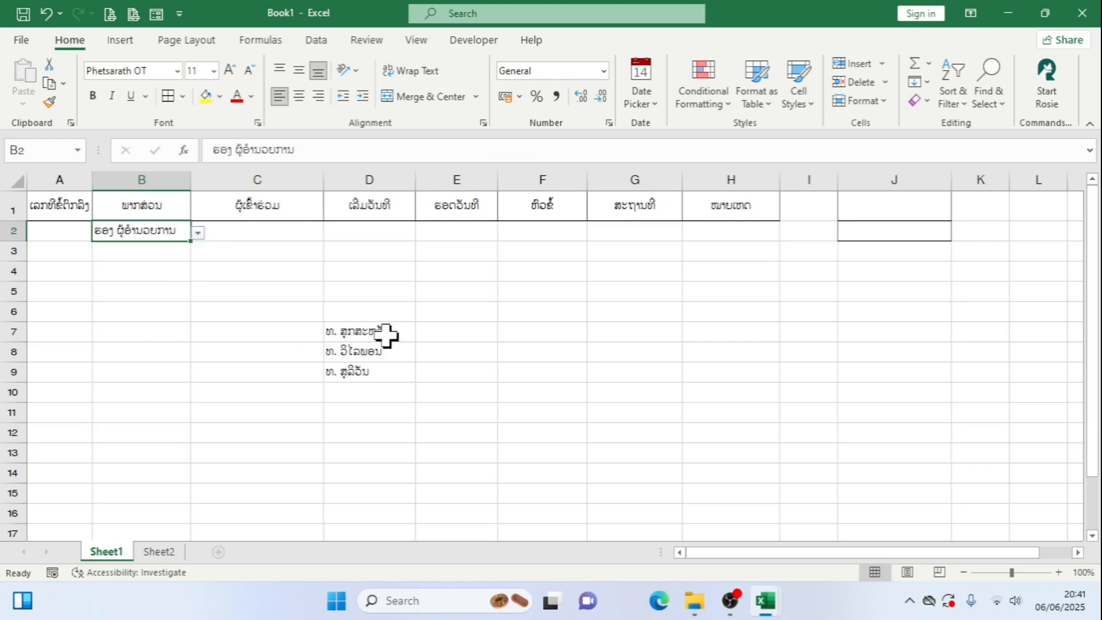
pyautogui.click(386, 334)
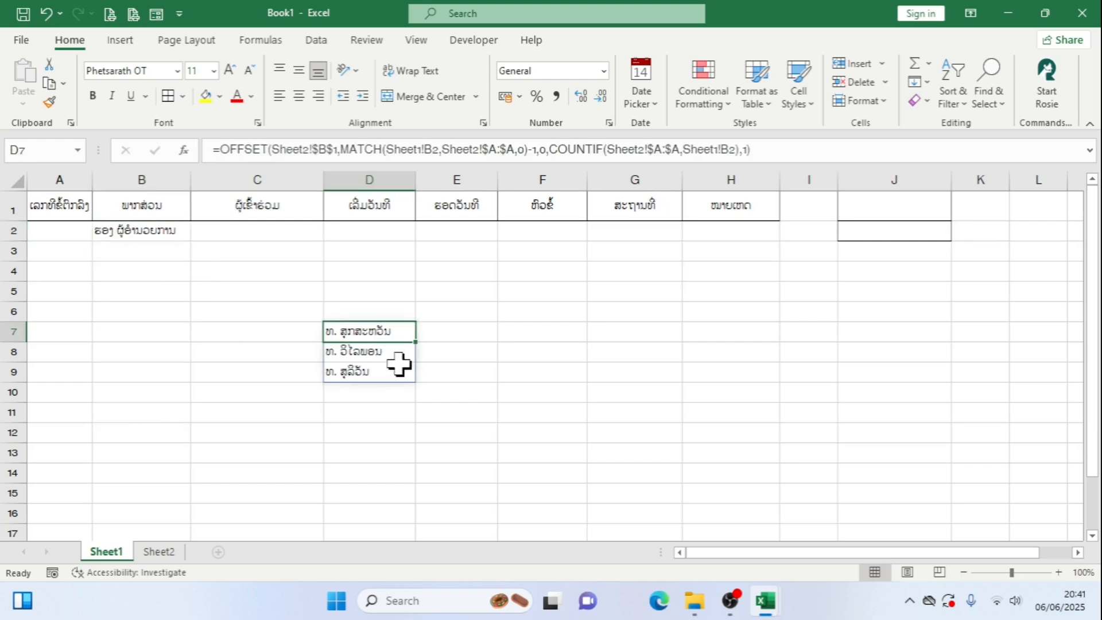
# Test the D7 formula by choosing ພະແນກບໍລິຫານ ແລະ ຈັດຕັ້ງພະນັກງານ in B2's department drop-down and reviewing the whole spilled list of staff names
pyautogui.click(139, 235)
pyautogui.click(196, 233)
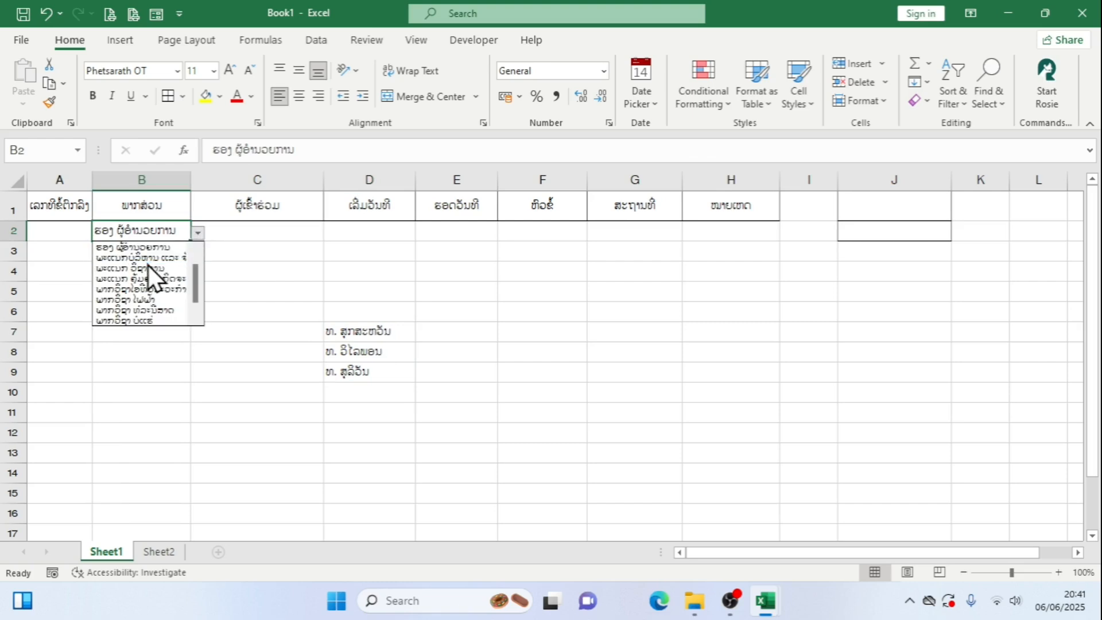
pyautogui.click(148, 256)
pyautogui.scroll(-5, 398, 404)
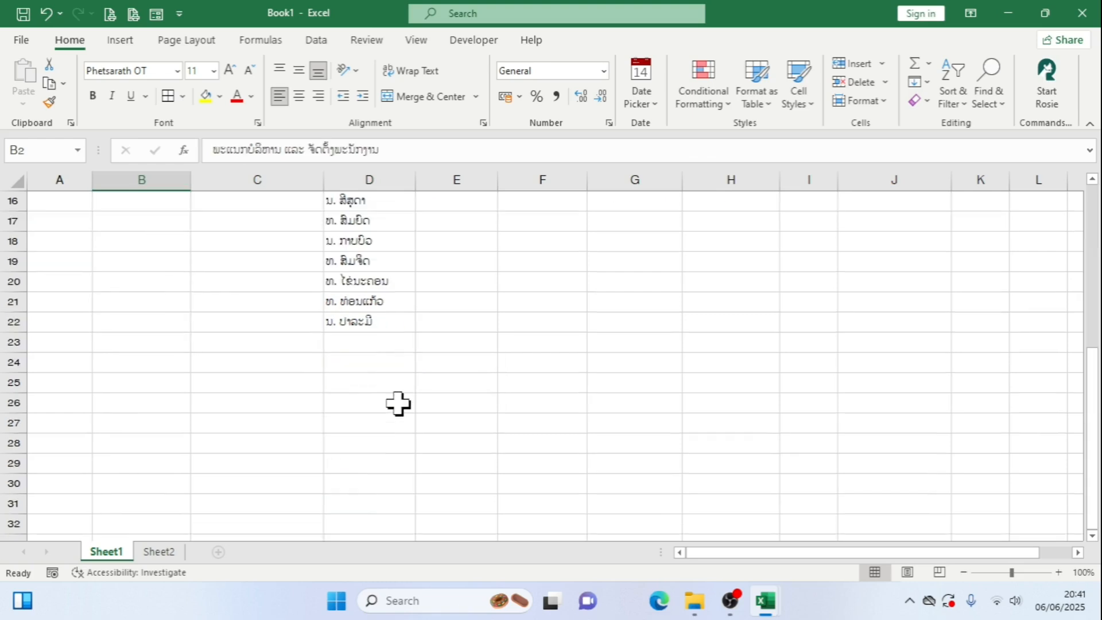
pyautogui.scroll(5, 398, 404)
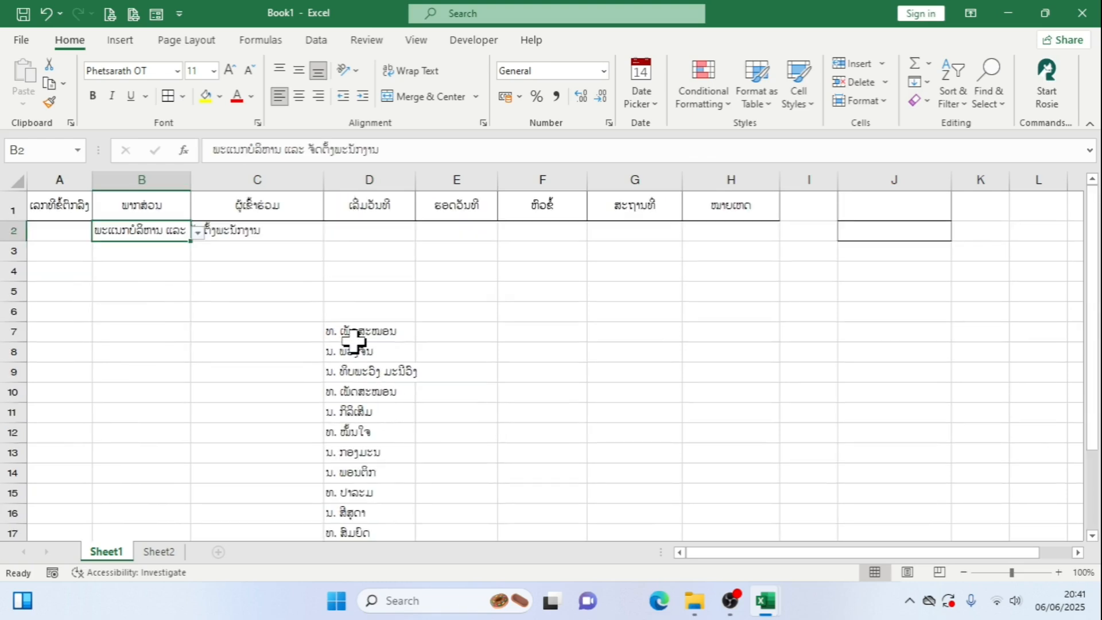
# Test the D7 formula with another department by choosing ຜູ້ອຳນວຍການ in B2's drop-down
pyautogui.click(196, 232)
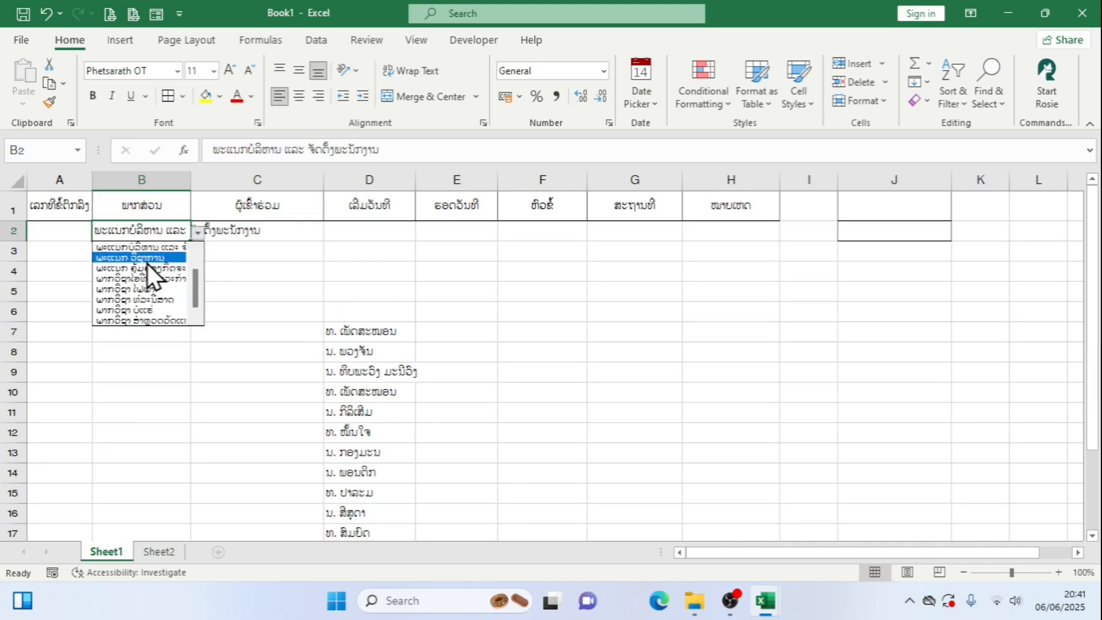
pyautogui.moveTo(194, 284); pyautogui.dragTo(197, 246)
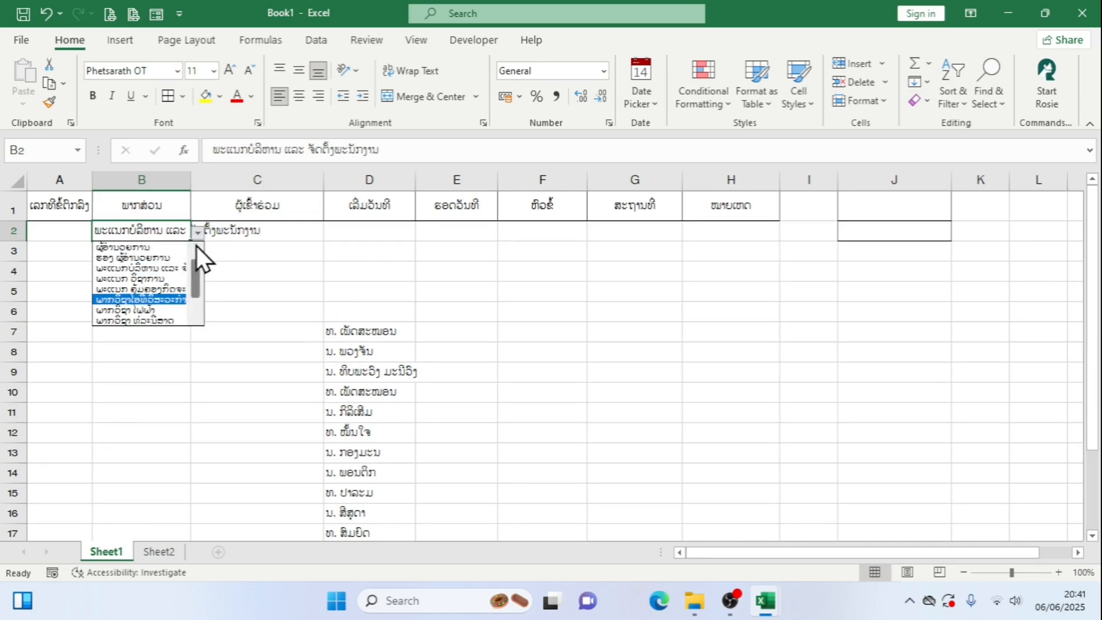
pyautogui.click(178, 246)
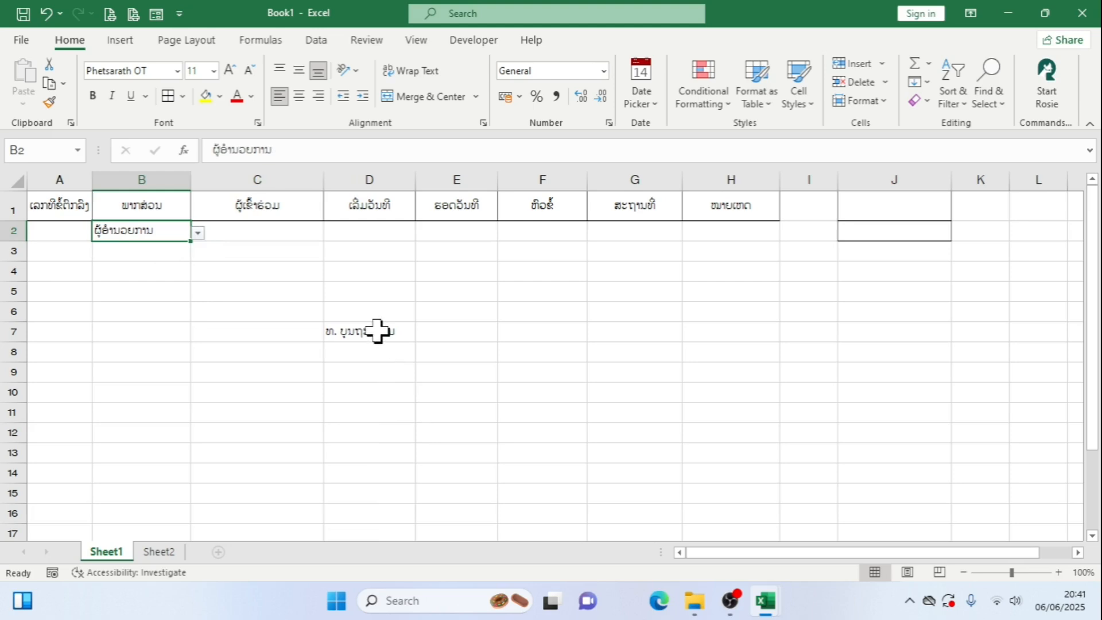
# Copy the complete OFFSET formula text from D7 and leave the cell's formula as it is
pyautogui.doubleClick(379, 331)
pyautogui.moveTo(901, 331); pyautogui.dragTo(383, 331)
pyautogui.rightClick(383, 331)
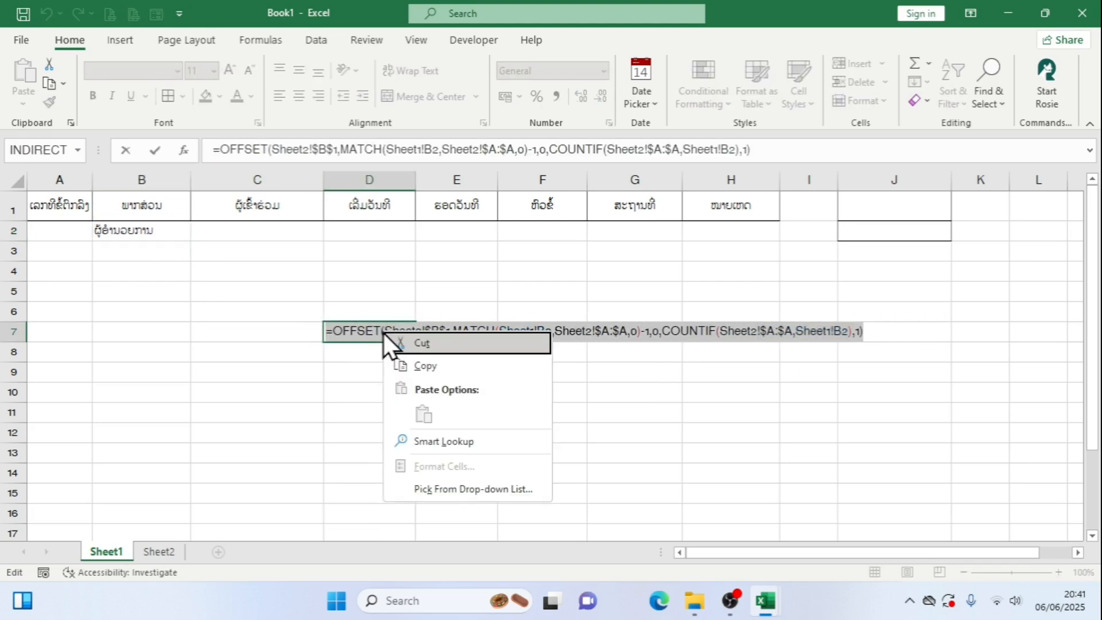
pyautogui.click(440, 368)
pyautogui.press('Return')
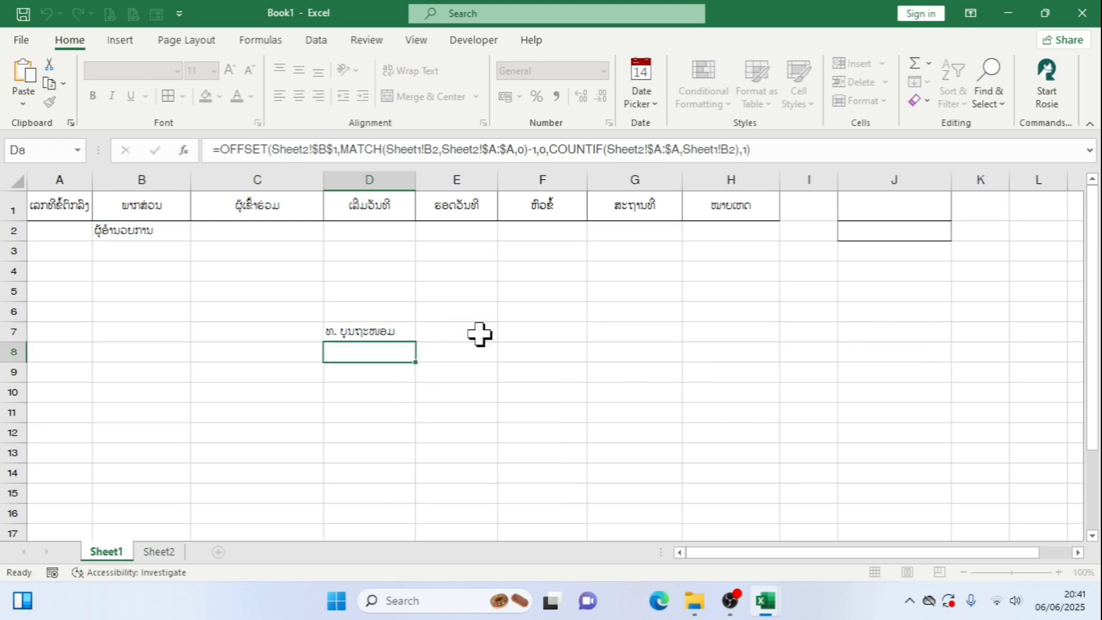
# Apply List data validation to C2 with the copied OFFSET formula as its source
pyautogui.click(263, 229)
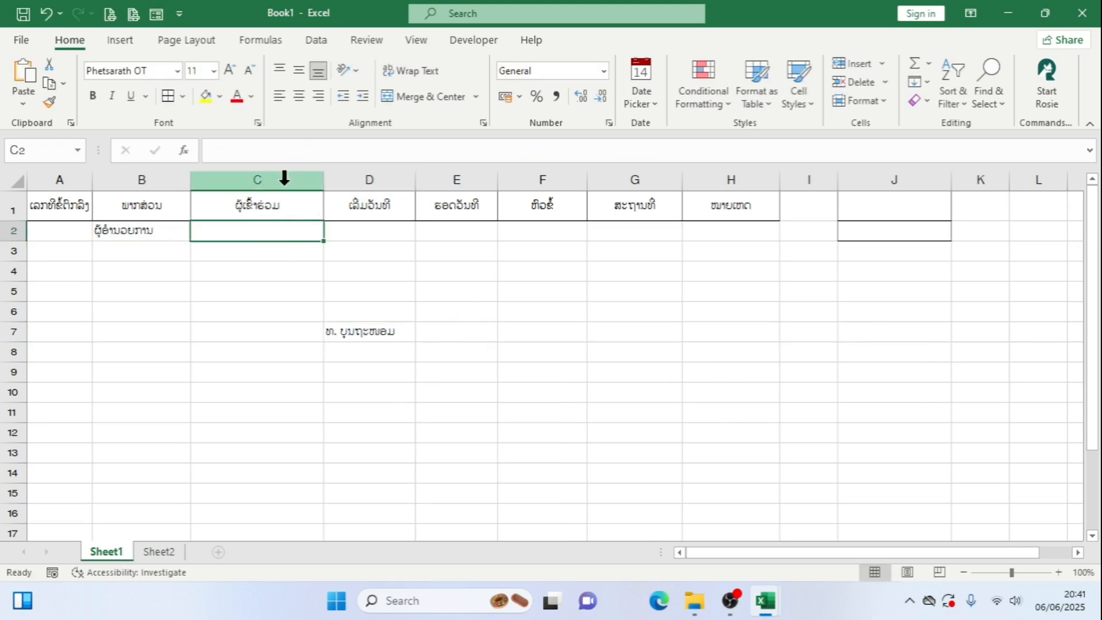
pyautogui.click(320, 40)
pyautogui.click(745, 101)
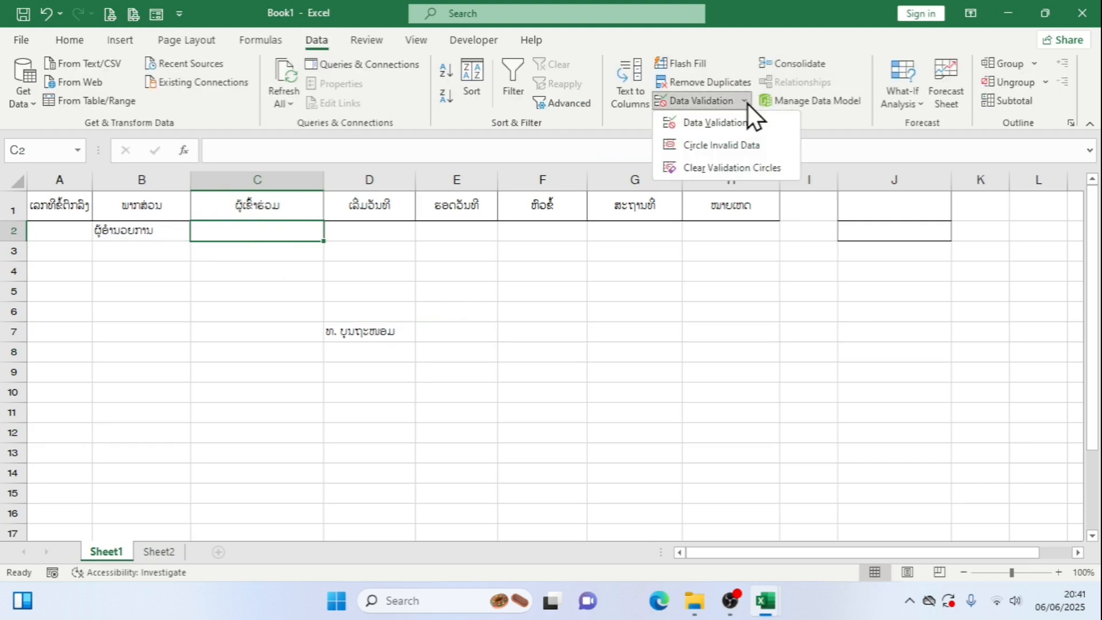
pyautogui.click(736, 119)
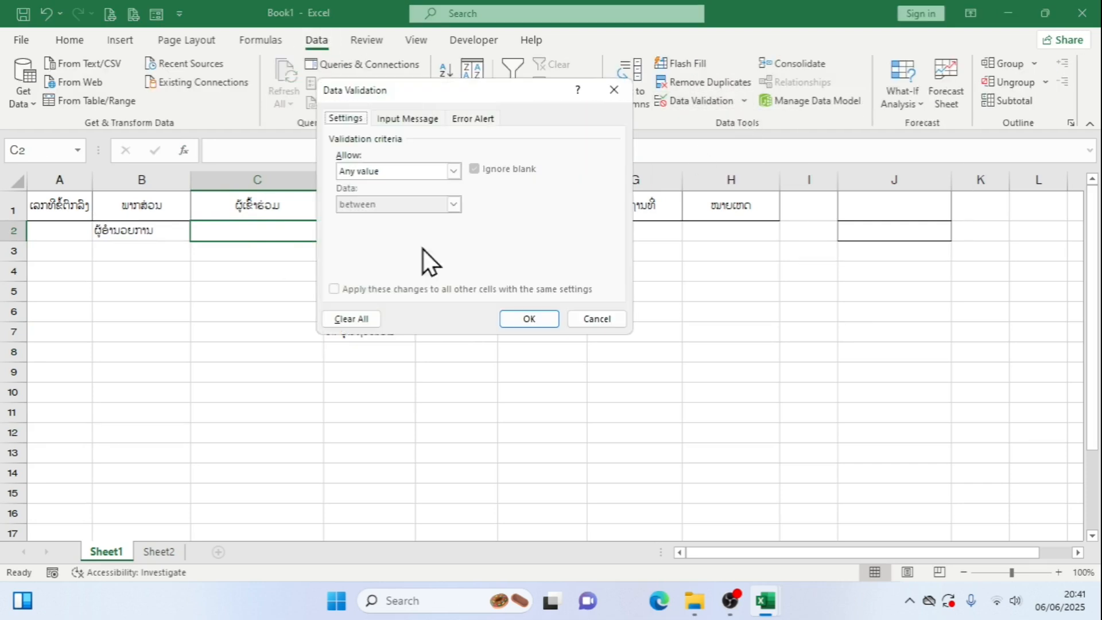
pyautogui.click(455, 171)
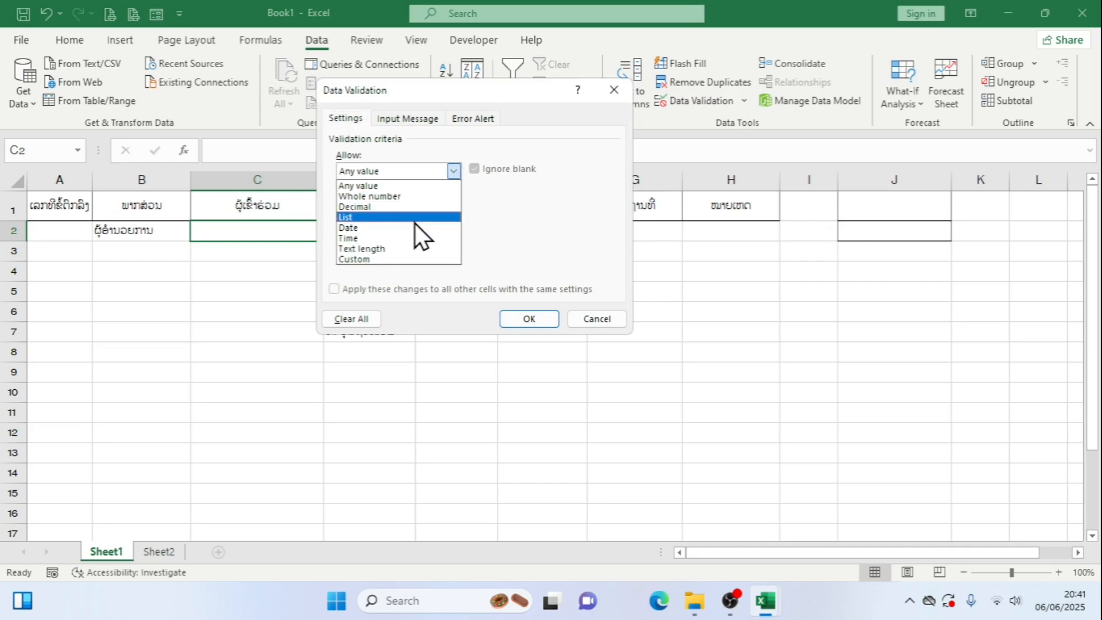
pyautogui.click(413, 217)
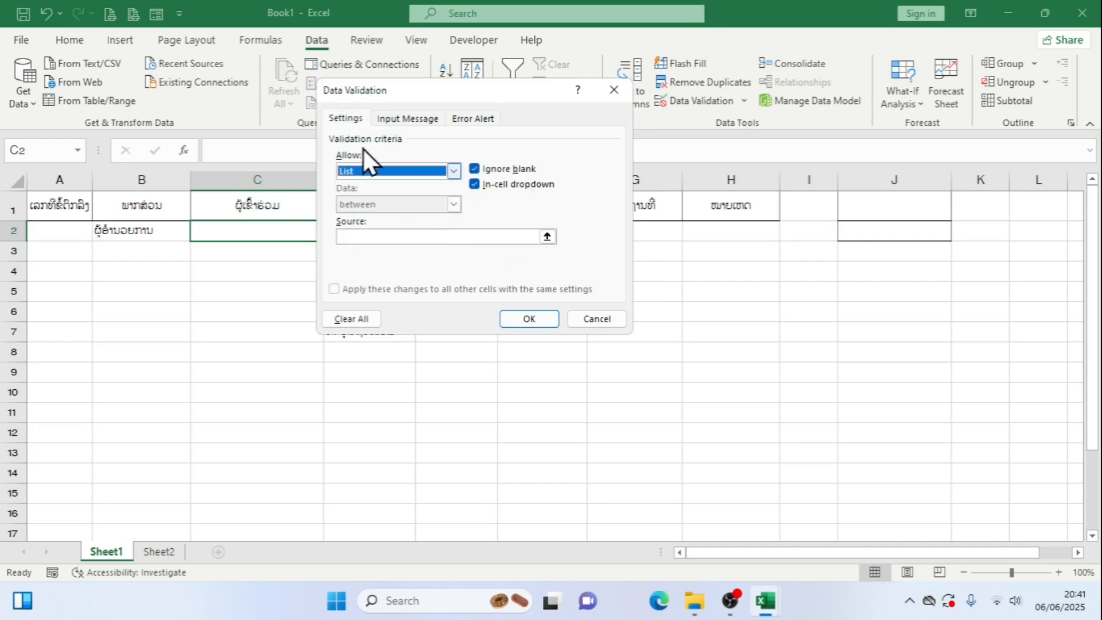
pyautogui.click(435, 234)
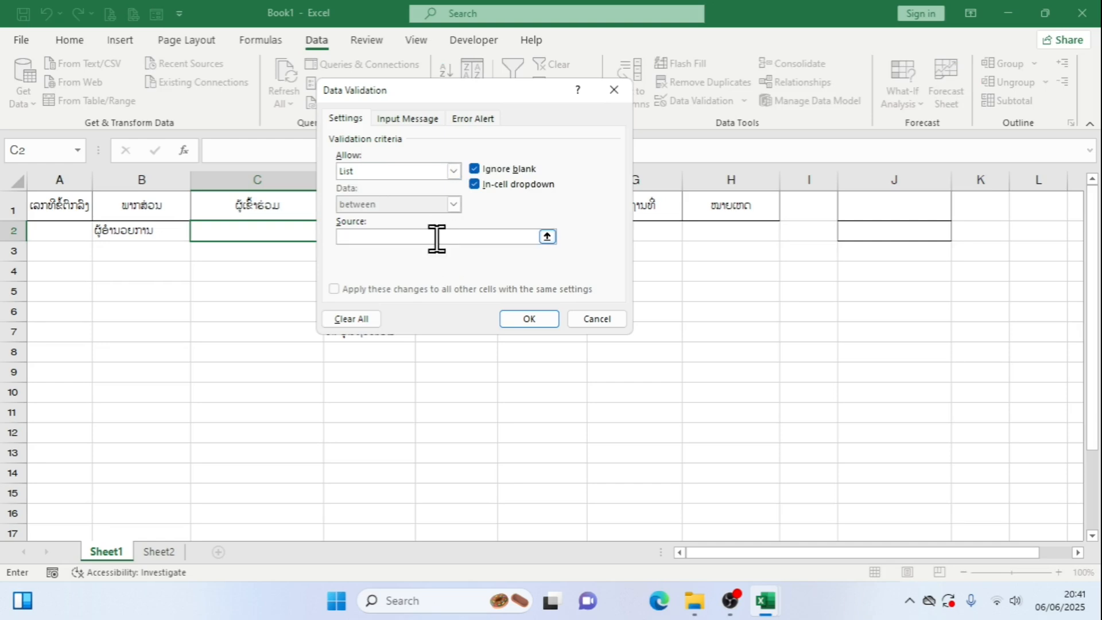
pyautogui.hotkey('ctrl', 'v')
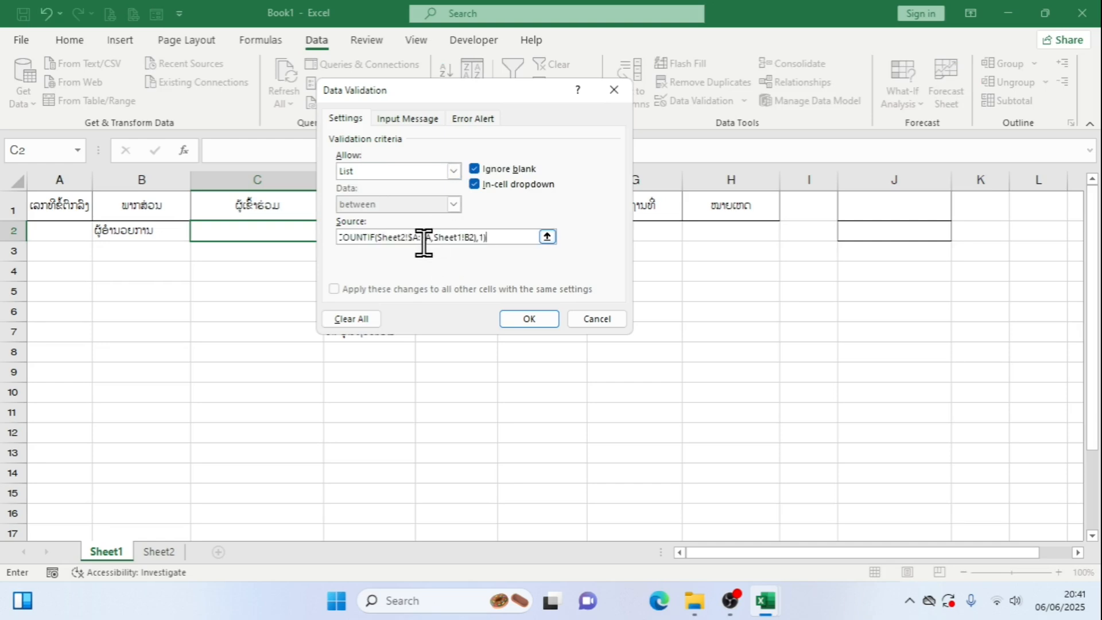
pyautogui.click(540, 320)
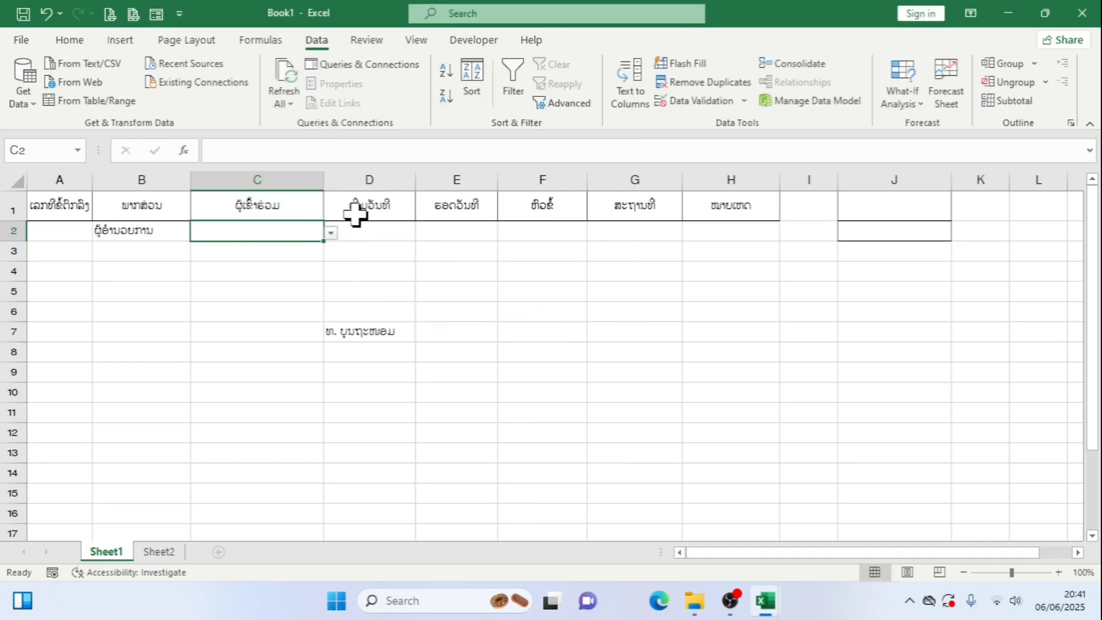
# Check the names offered in C2's drop-down, then set B2's department to ພະແນກບໍລິຫານ ແລະ ຈັດຕັ້ງພະນັກງານ
pyautogui.click(331, 234)
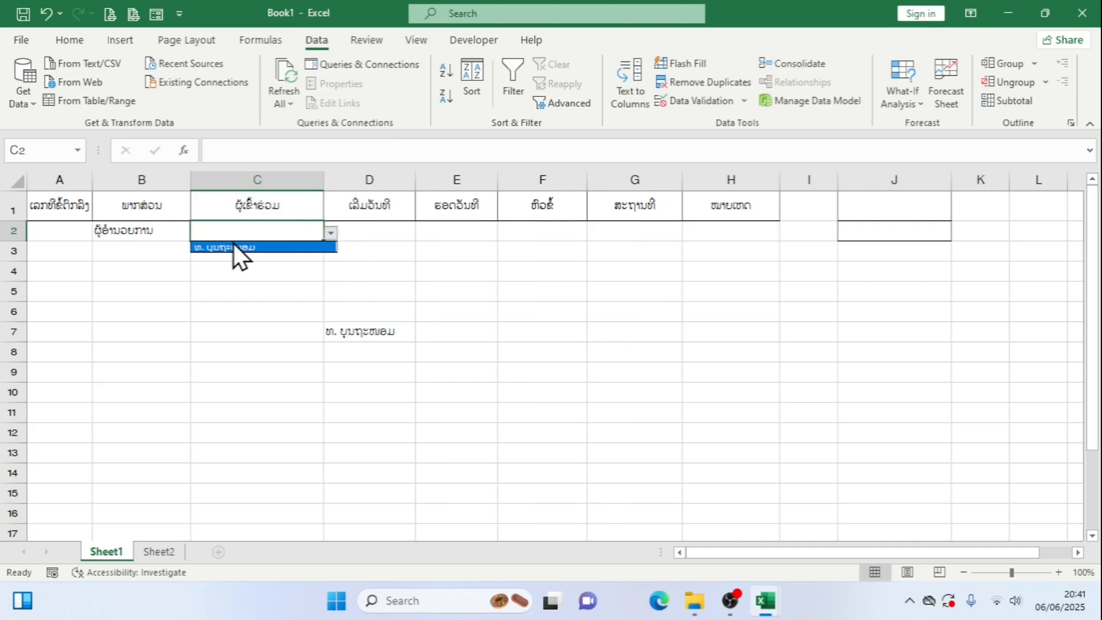
pyautogui.click(171, 231)
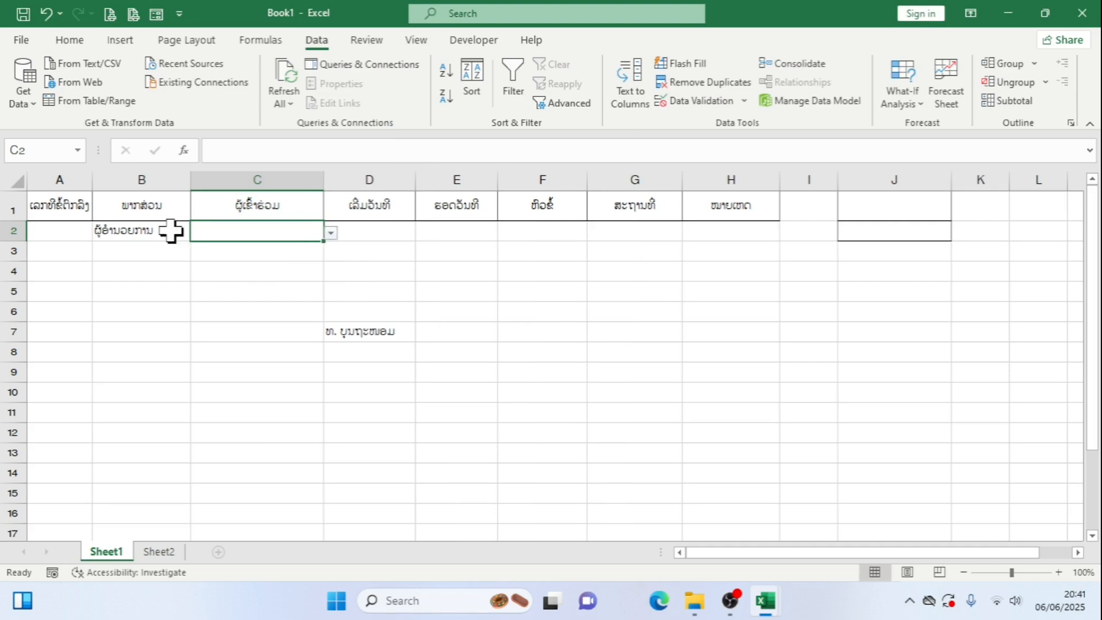
pyautogui.click(171, 231)
pyautogui.click(198, 233)
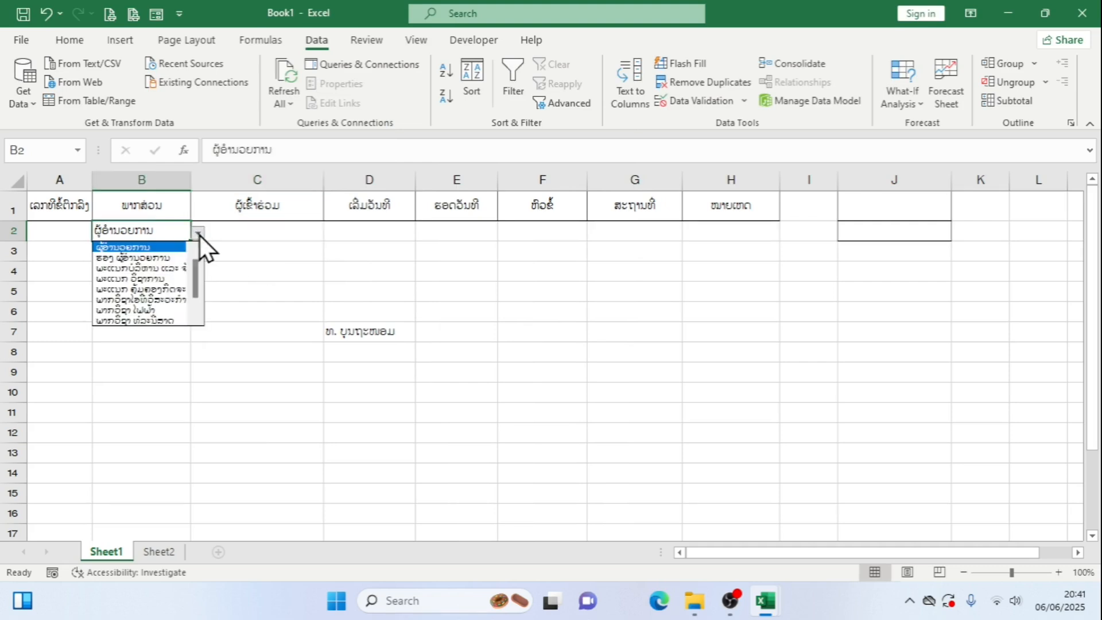
pyautogui.click(161, 267)
# Look through all names in C2's drop-down and compare them with the list spilled from D7
pyautogui.click(281, 229)
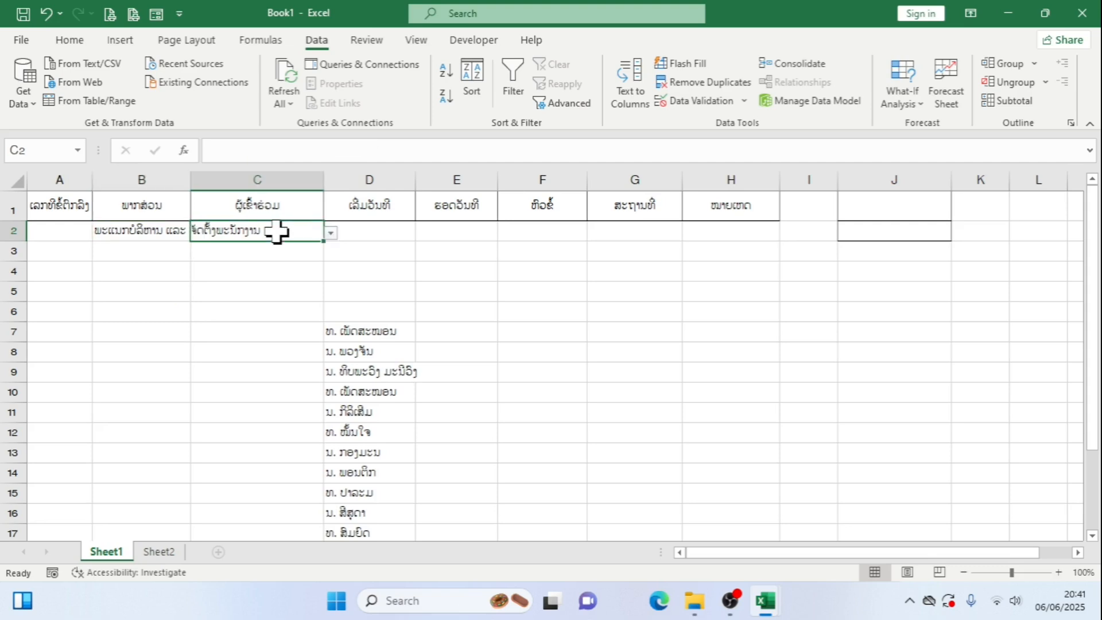
pyautogui.click(333, 233)
pyautogui.moveTo(328, 282); pyautogui.dragTo(324, 332)
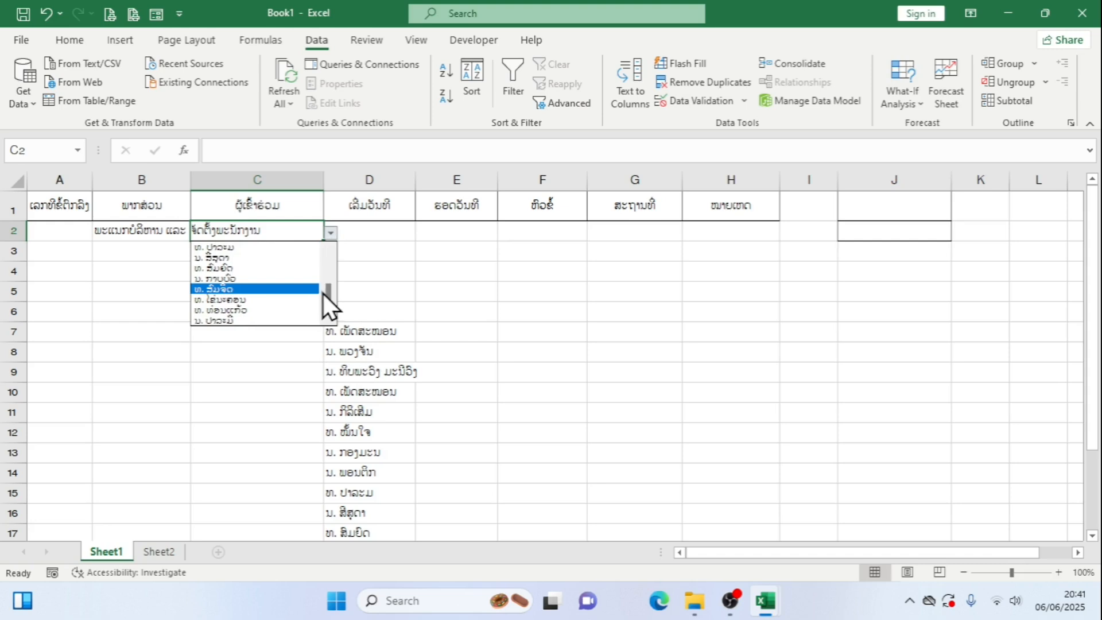
pyautogui.moveTo(328, 296)
pyautogui.mouseDown()
pyautogui.moveTo(328, 243)
pyautogui.moveTo(325, 314)
pyautogui.mouseUp()
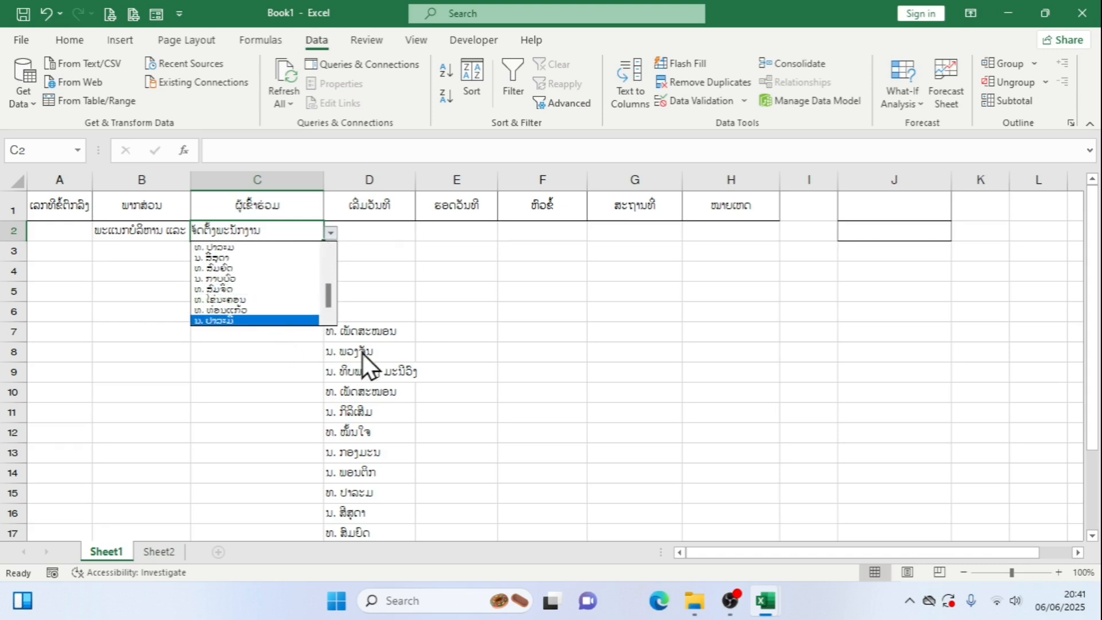
pyautogui.click(450, 419)
pyautogui.scroll(-5, 453, 430)
pyautogui.scroll(5, 389, 382)
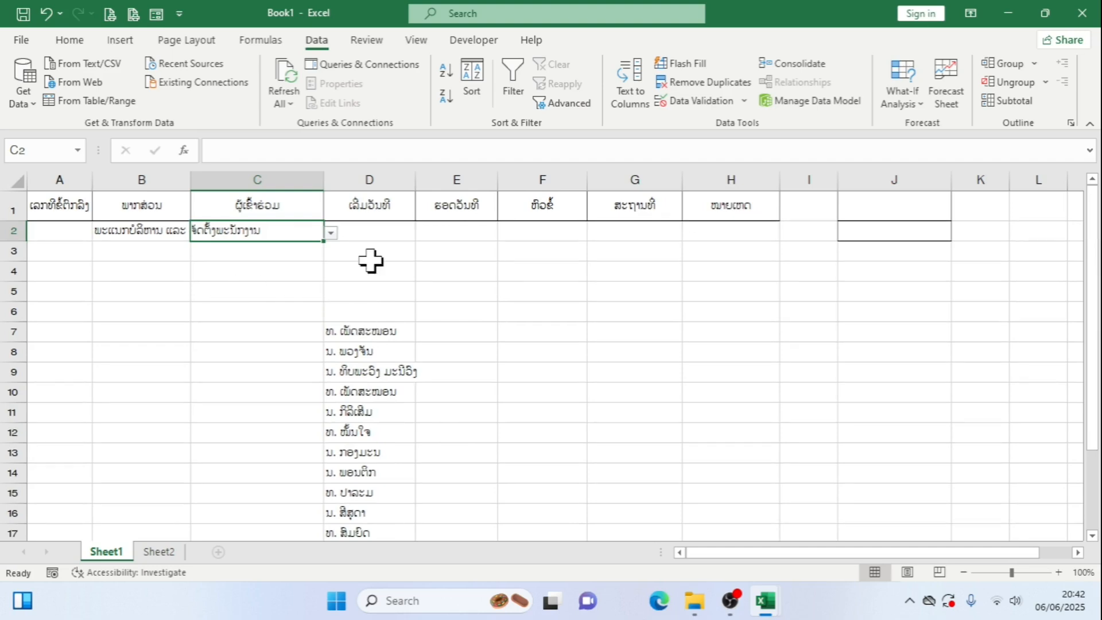
# Delete the helper formula from D7 and autofit column B to its department text
pyautogui.click(385, 332)
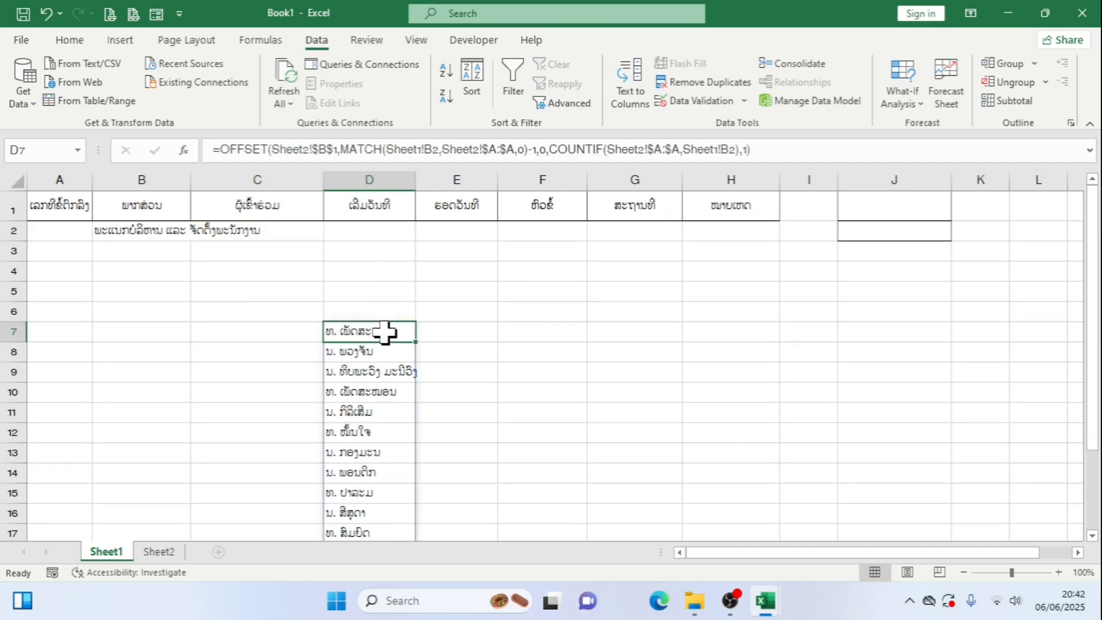
pyautogui.press('Delete')
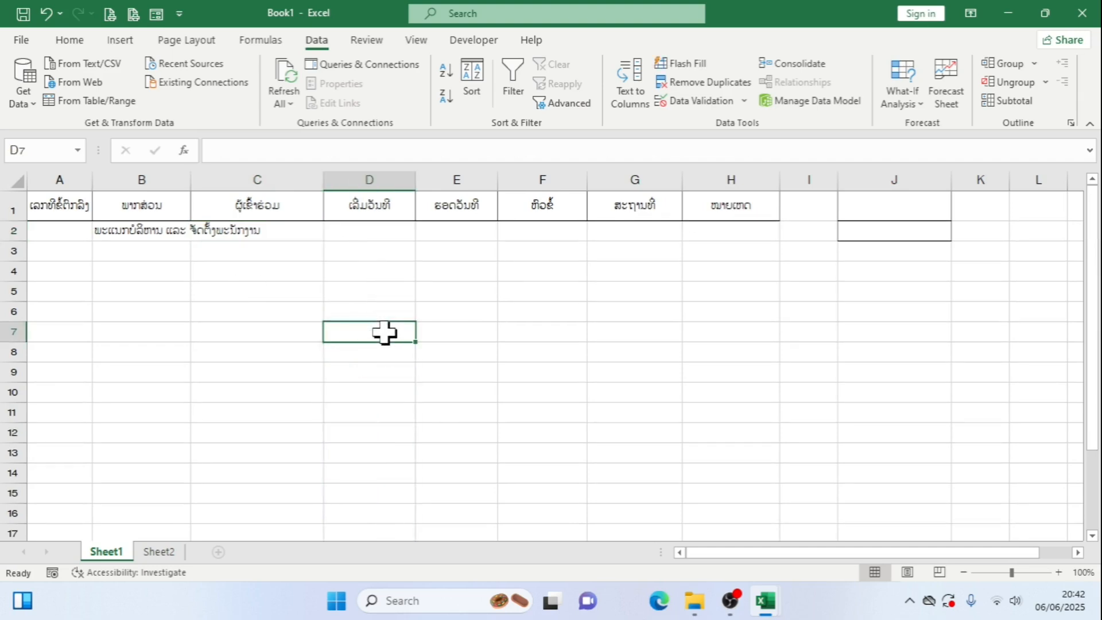
pyautogui.doubleClick(190, 179)
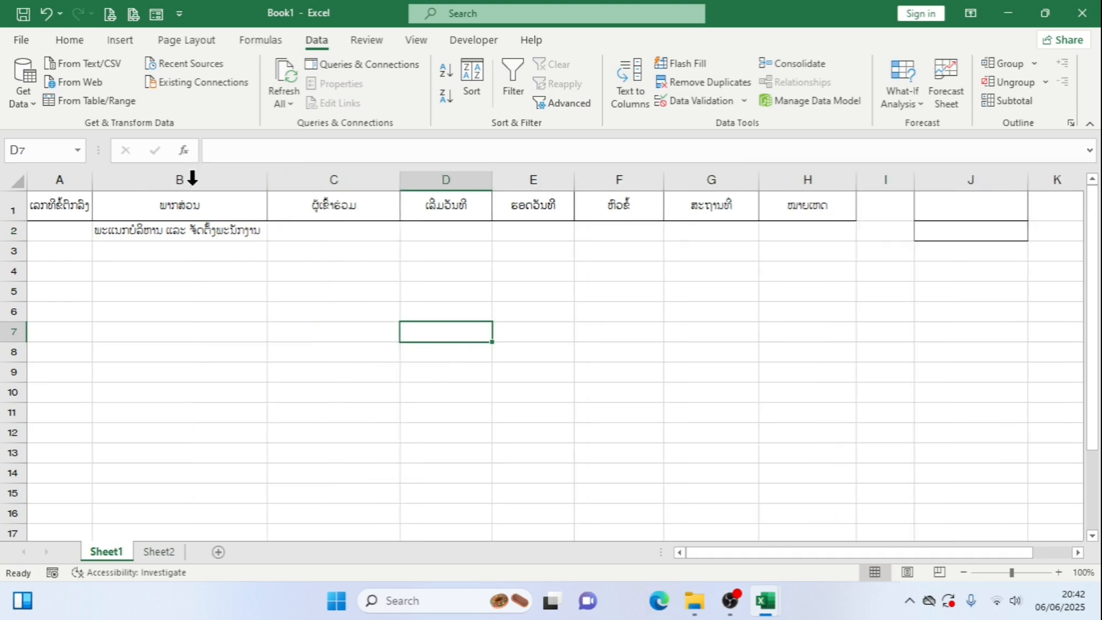
# Fill in the participant in C2 by choosing the first staff name from its drop-down
pyautogui.click(371, 233)
pyautogui.click(407, 233)
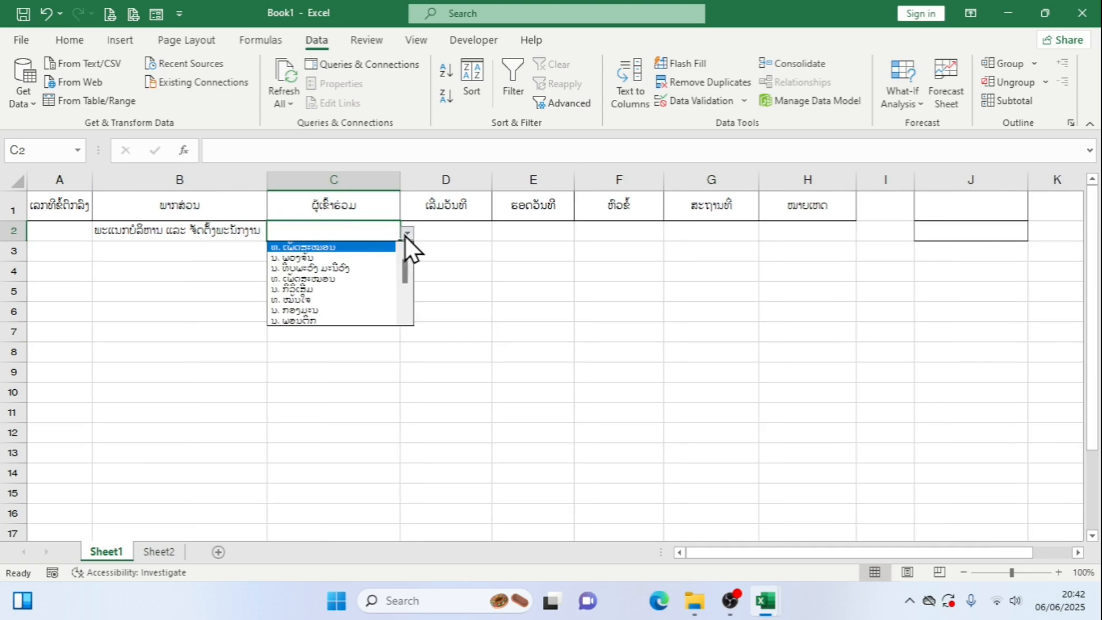
pyautogui.click(344, 248)
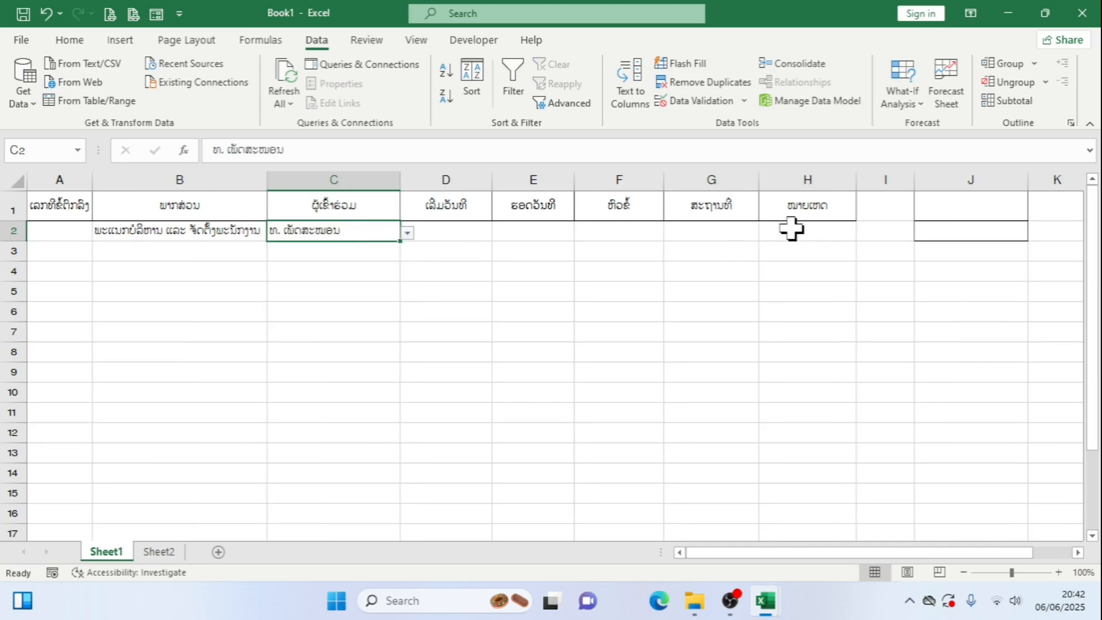
# Enter 10/10/2025 as the start date in D2
pyautogui.click(459, 236)
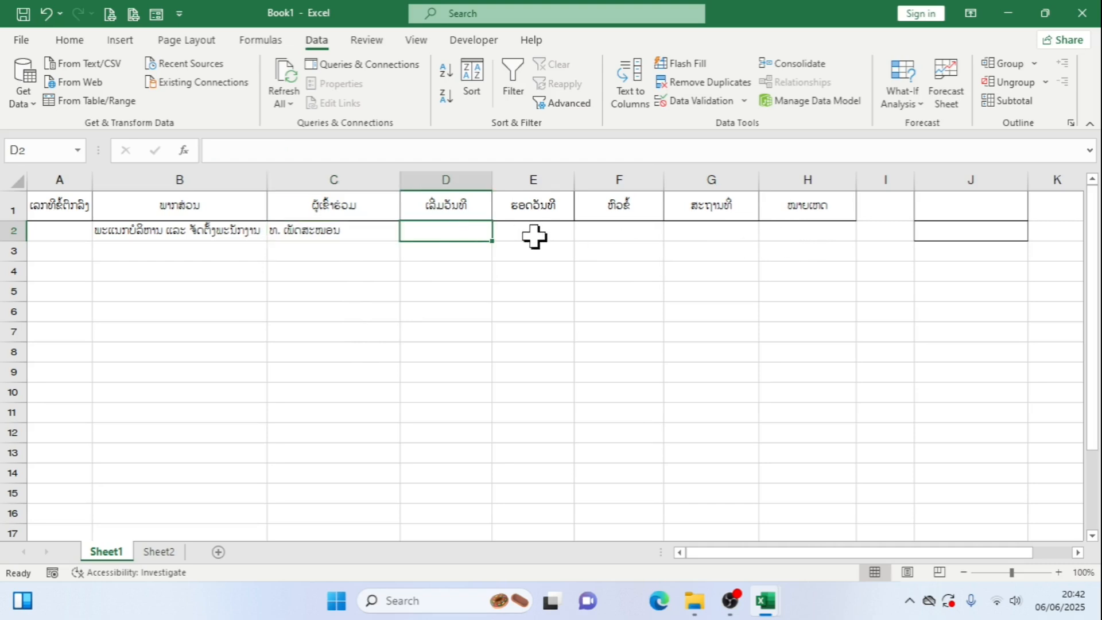
pyautogui.click(536, 236)
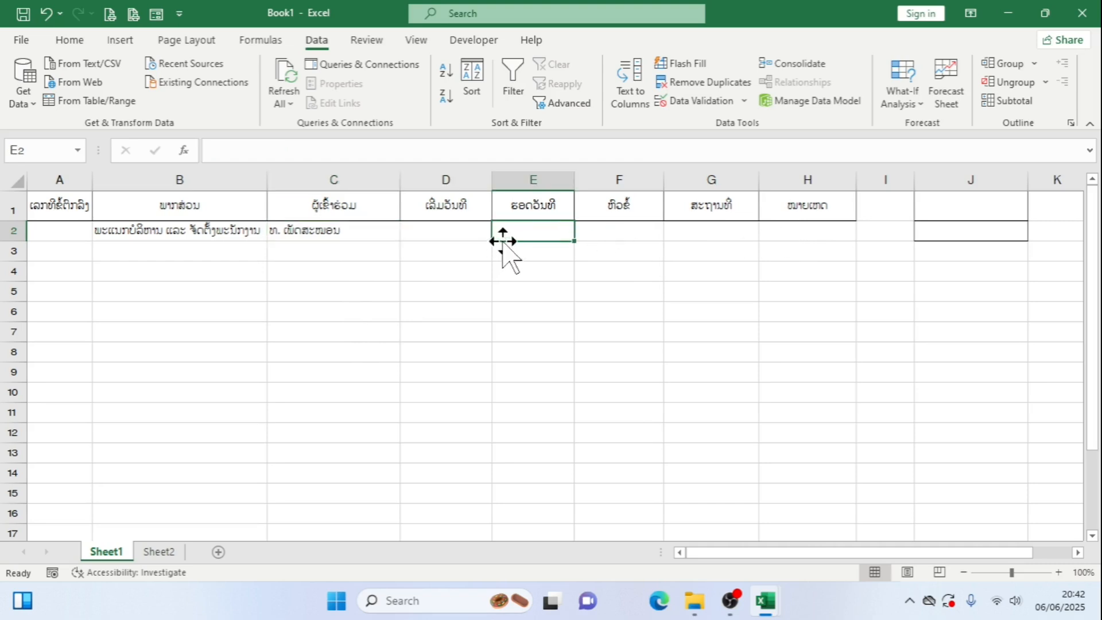
pyautogui.click(469, 229)
pyautogui.write('10')
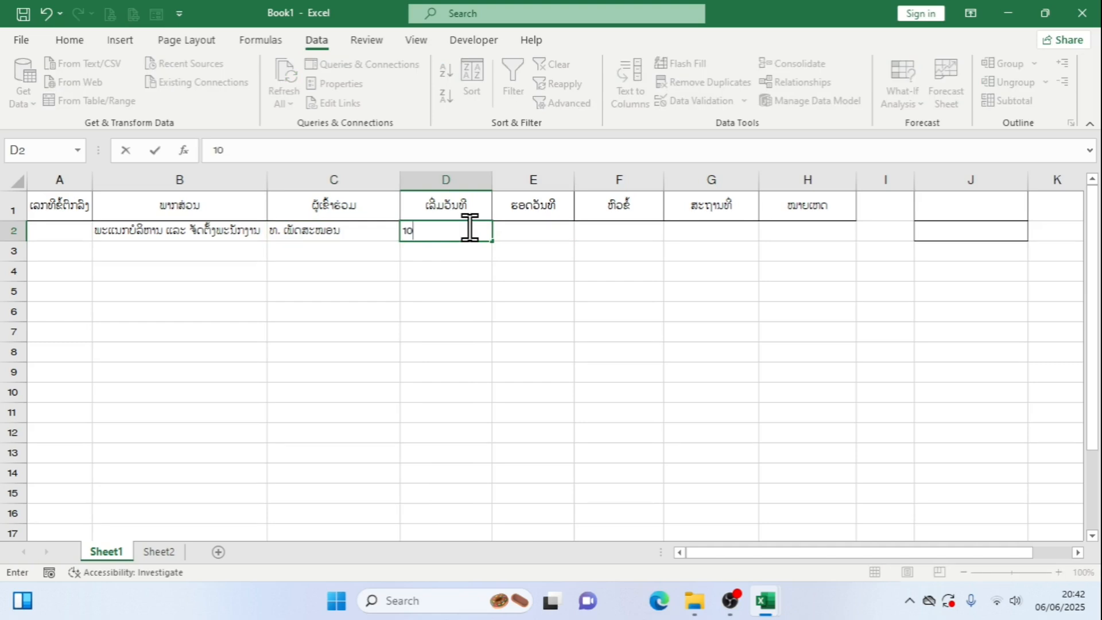
pyautogui.write('/10/2025')
pyautogui.click(494, 253)
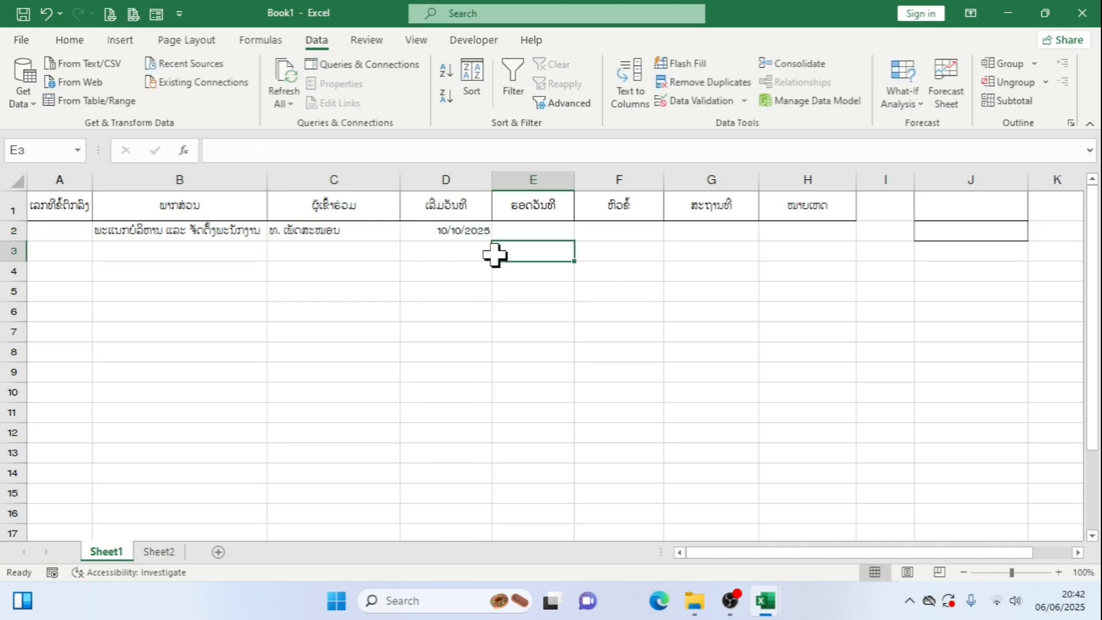
# Examine the date picker beside D2 and its display options for right-click and in-grid use
pyautogui.click(480, 233)
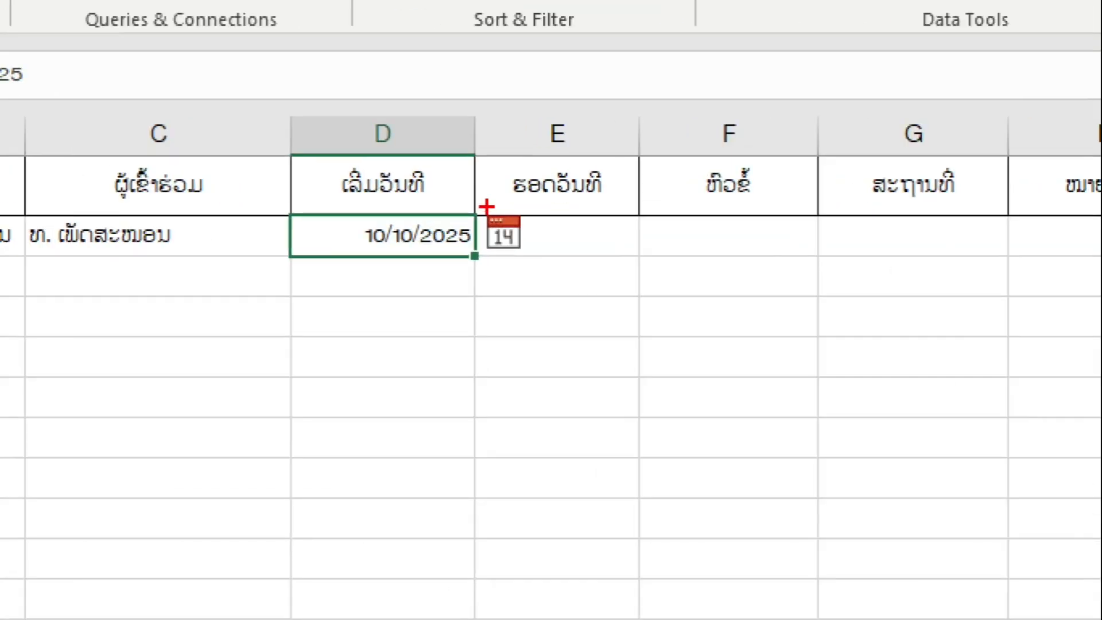
pyautogui.moveTo(487, 207); pyautogui.dragTo(524, 258)
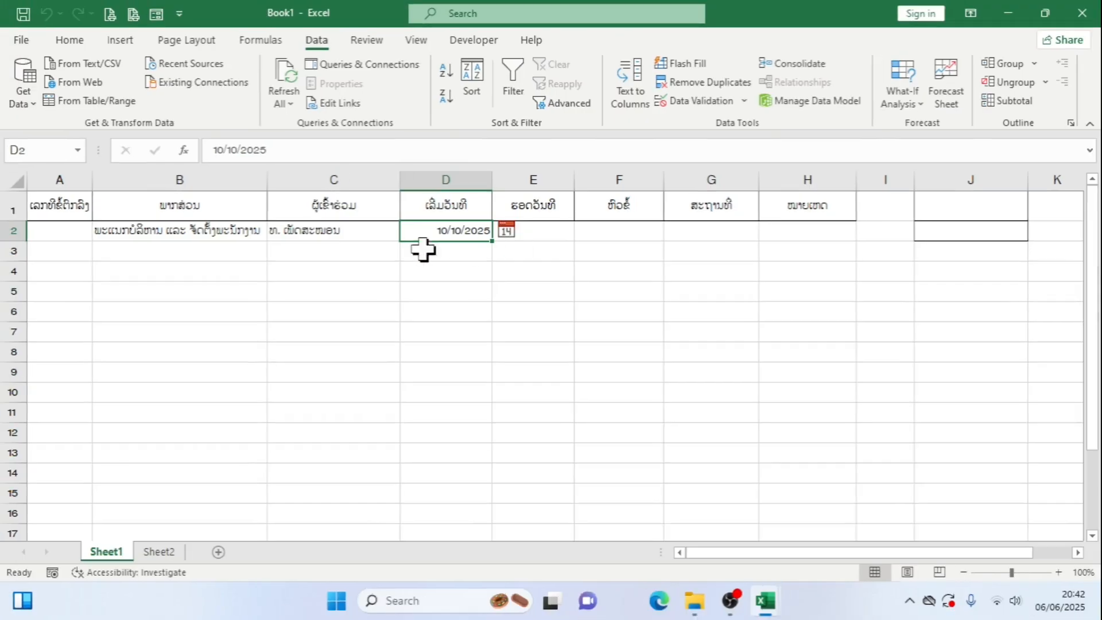
pyautogui.click(69, 40)
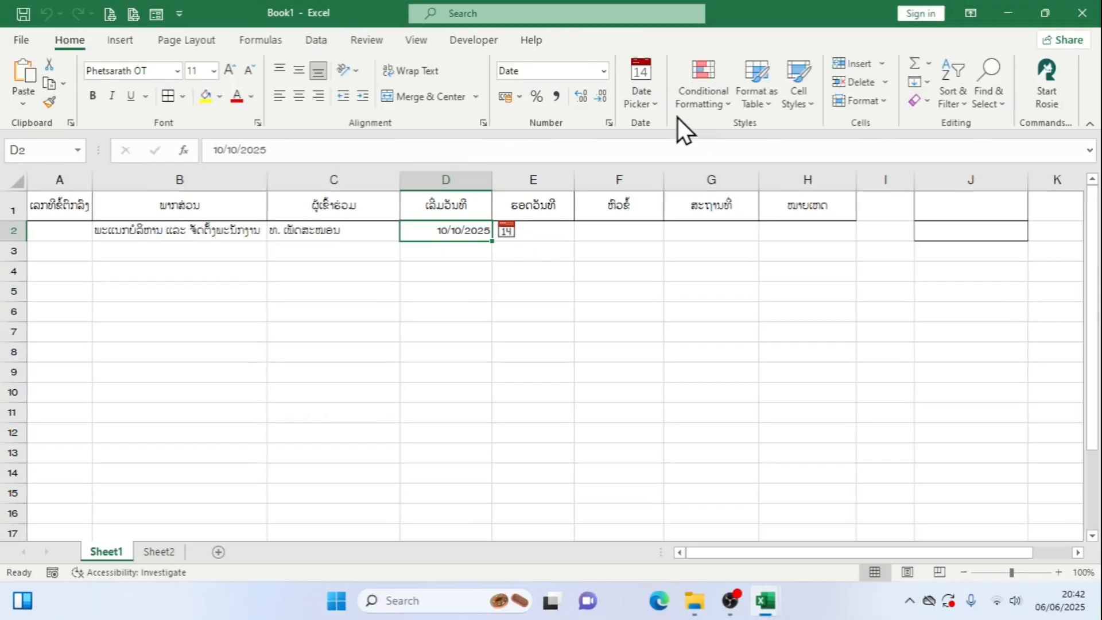
pyautogui.click(658, 108)
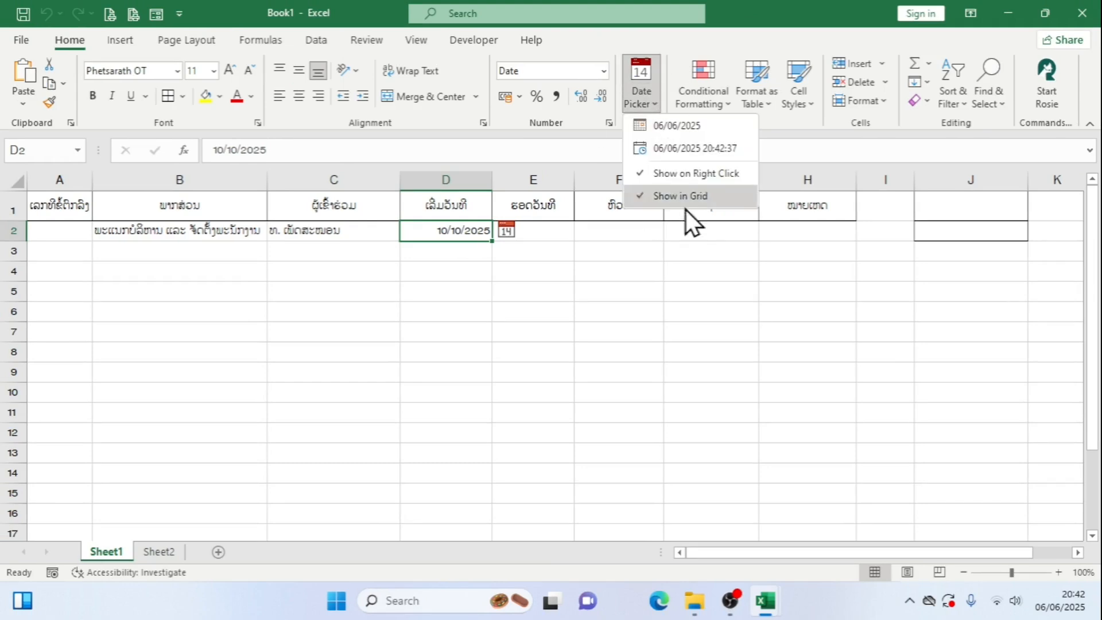
pyautogui.click(656, 109)
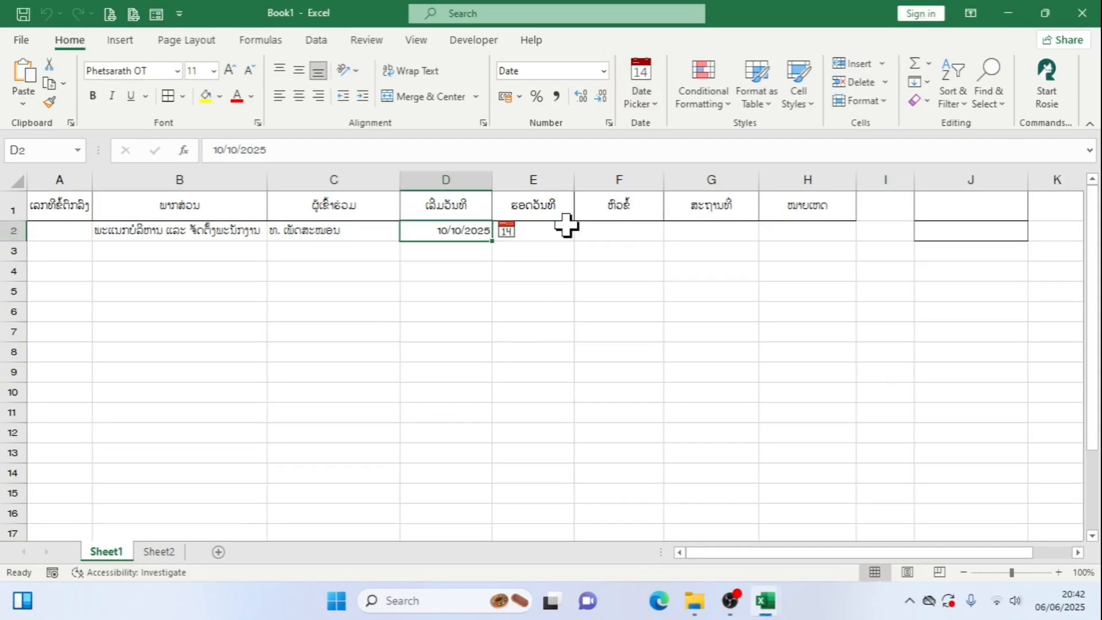
# Enter the current date 06/06/2025 as the end date in E2 with the Date Picker
pyautogui.click(513, 434)
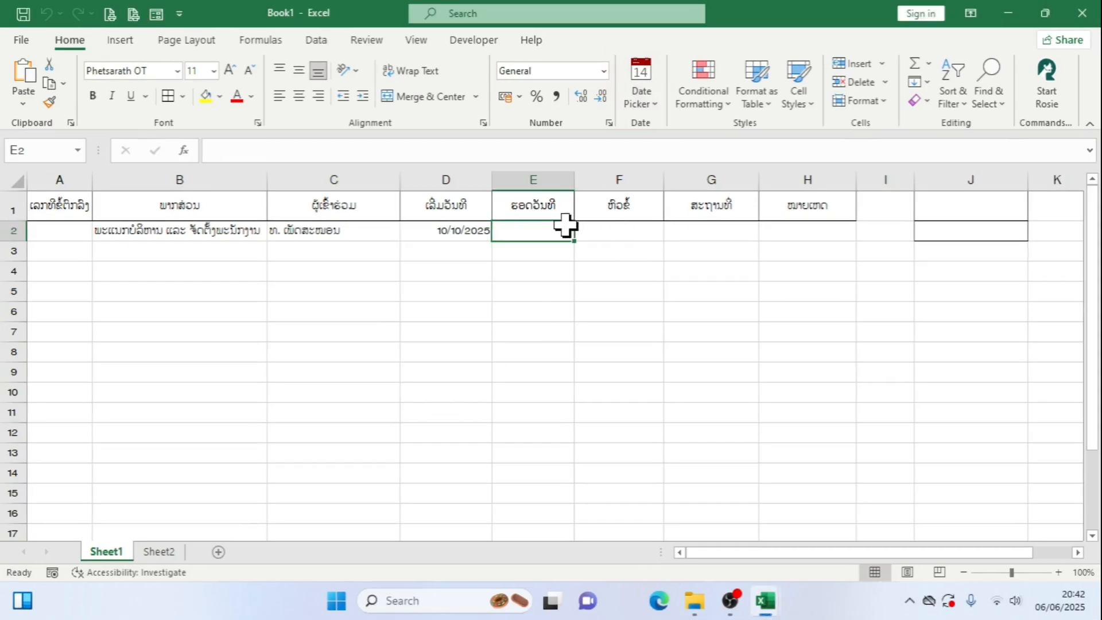
pyautogui.click(459, 232)
pyautogui.click(531, 230)
pyautogui.click(656, 104)
pyautogui.click(666, 121)
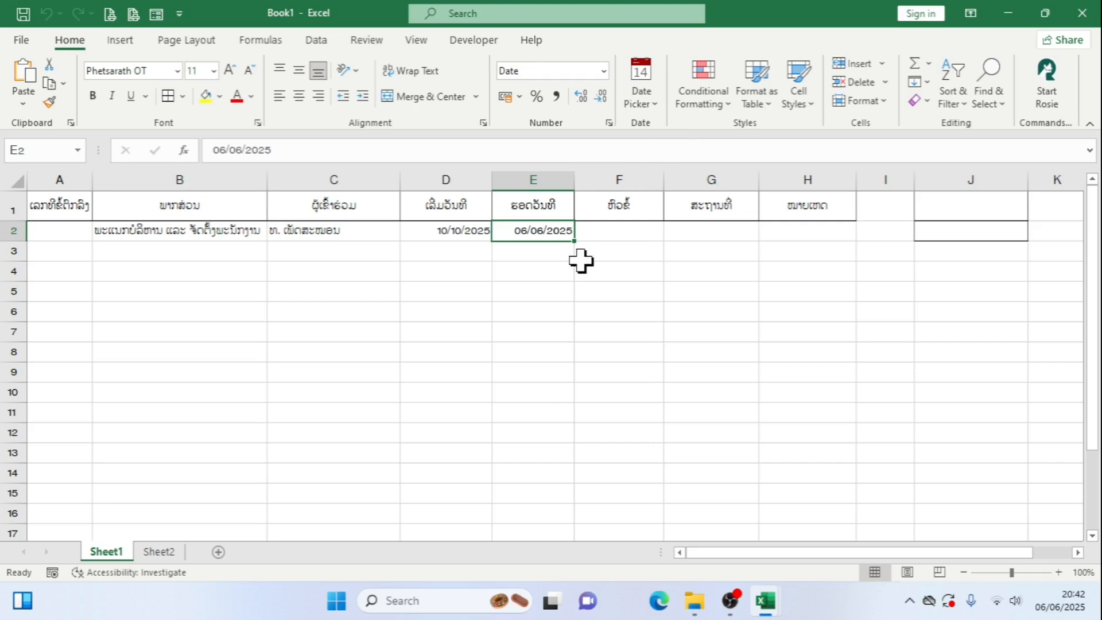
# Check which cells around the start and end dates in row 2 offer the in-grid date picker
pyautogui.click(577, 266)
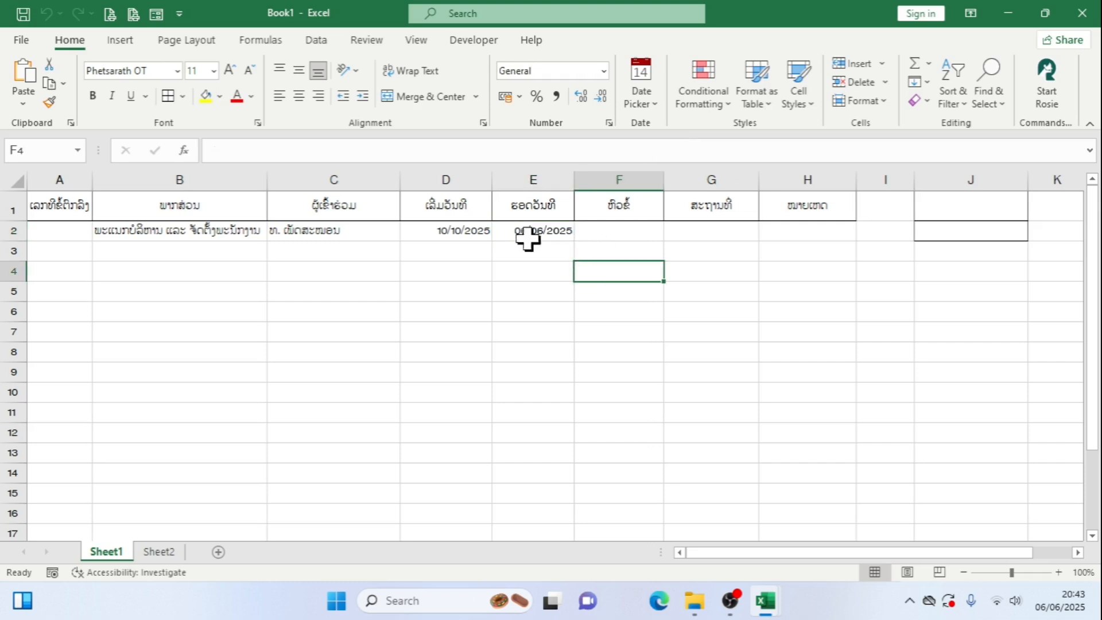
pyautogui.click(528, 238)
pyautogui.click(640, 236)
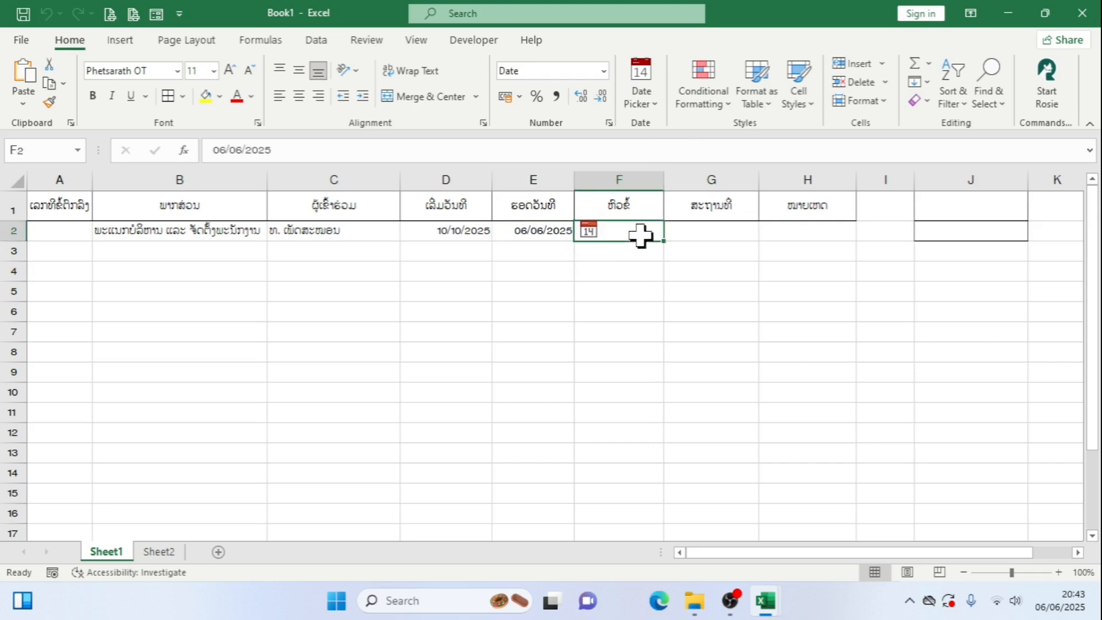
pyautogui.click(542, 274)
pyautogui.click(540, 232)
pyautogui.click(467, 234)
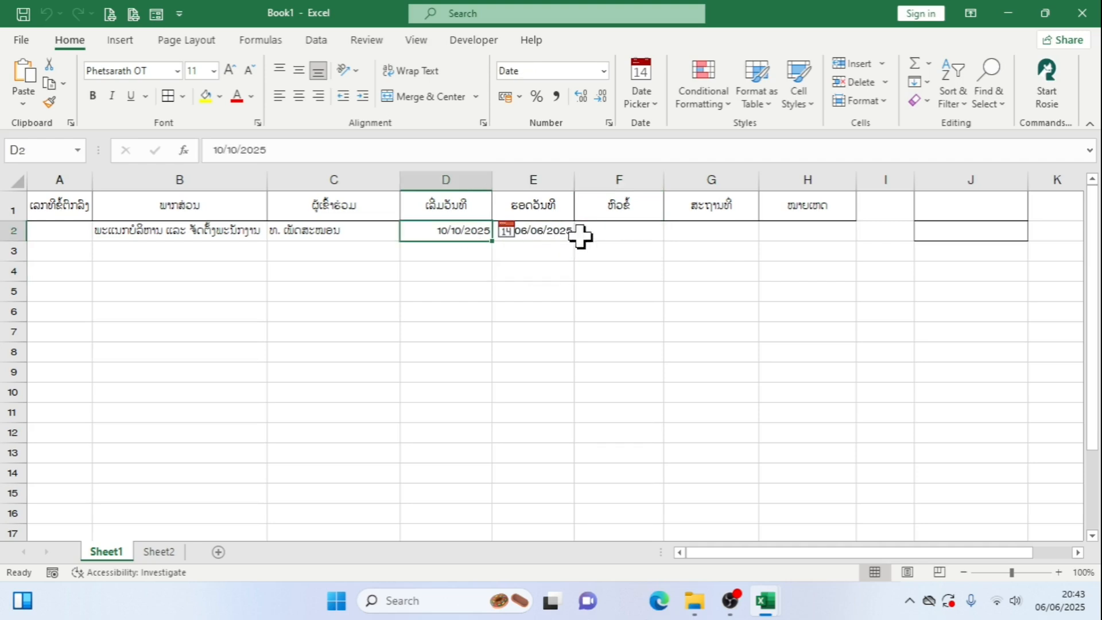
pyautogui.click(607, 232)
pyautogui.click(709, 236)
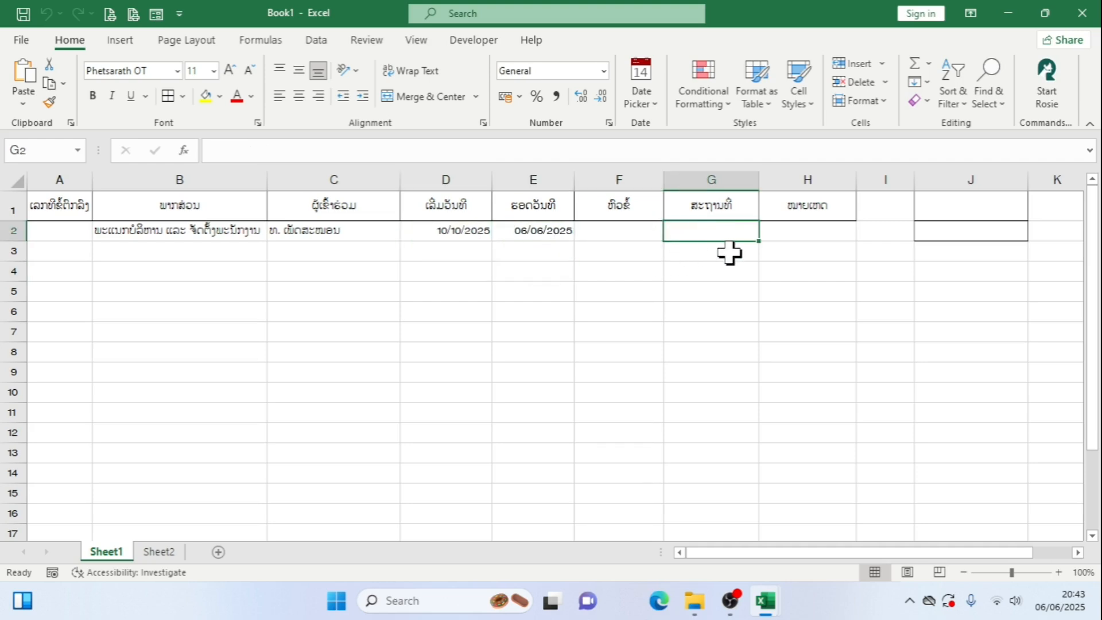
# Begin the remarks formula in H2 as =IFERROR(IF(E2<, testing the end date inside the nested IF
pyautogui.click(846, 233)
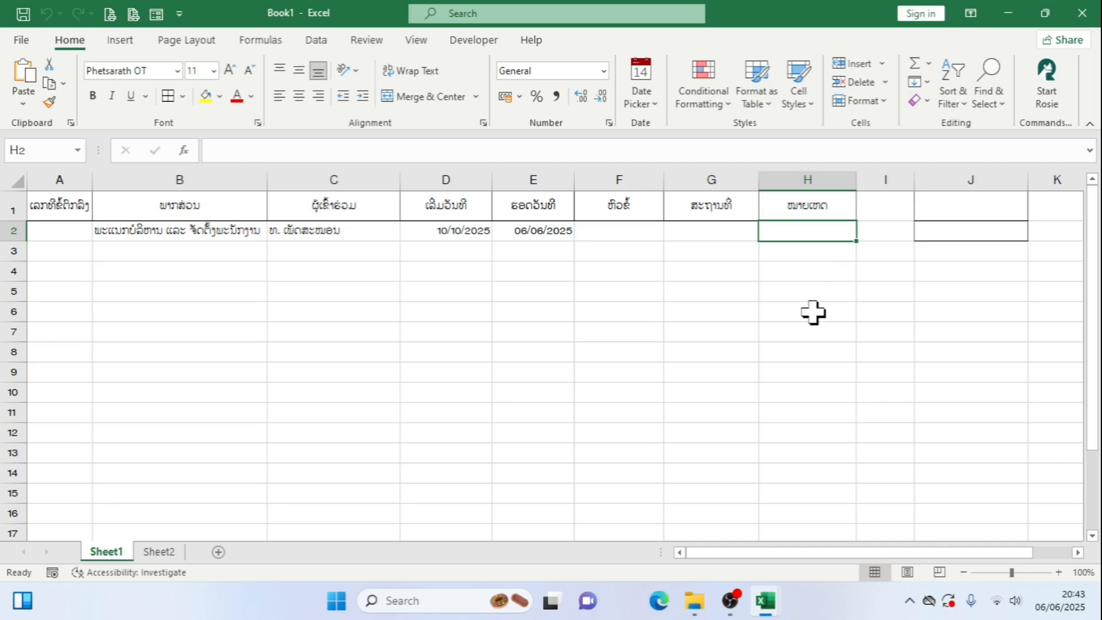
pyautogui.write('=')
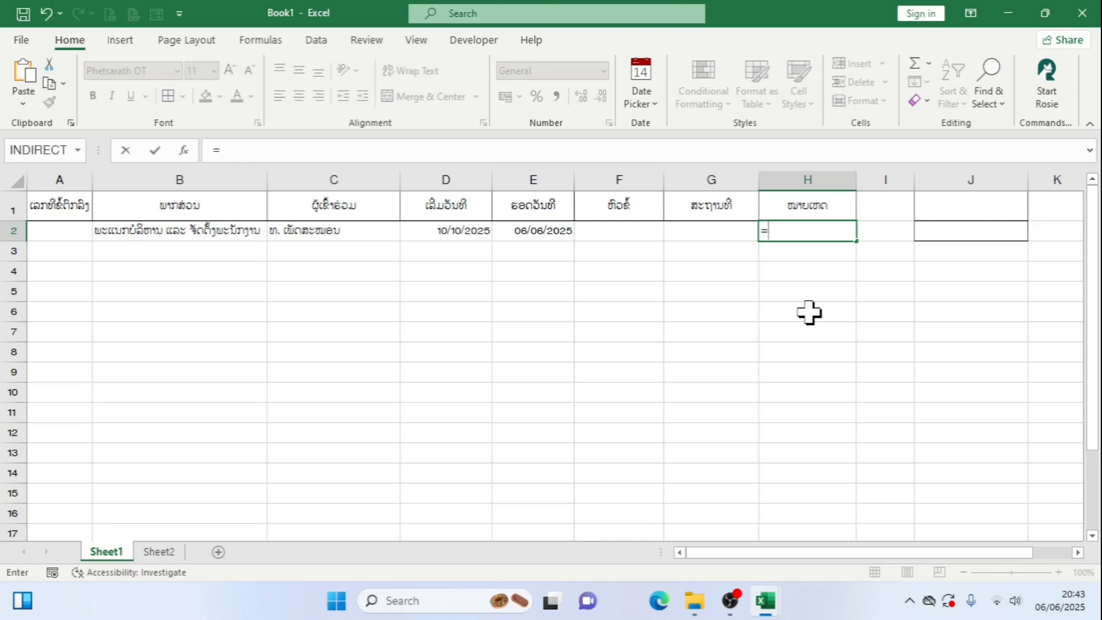
pyautogui.write('if')
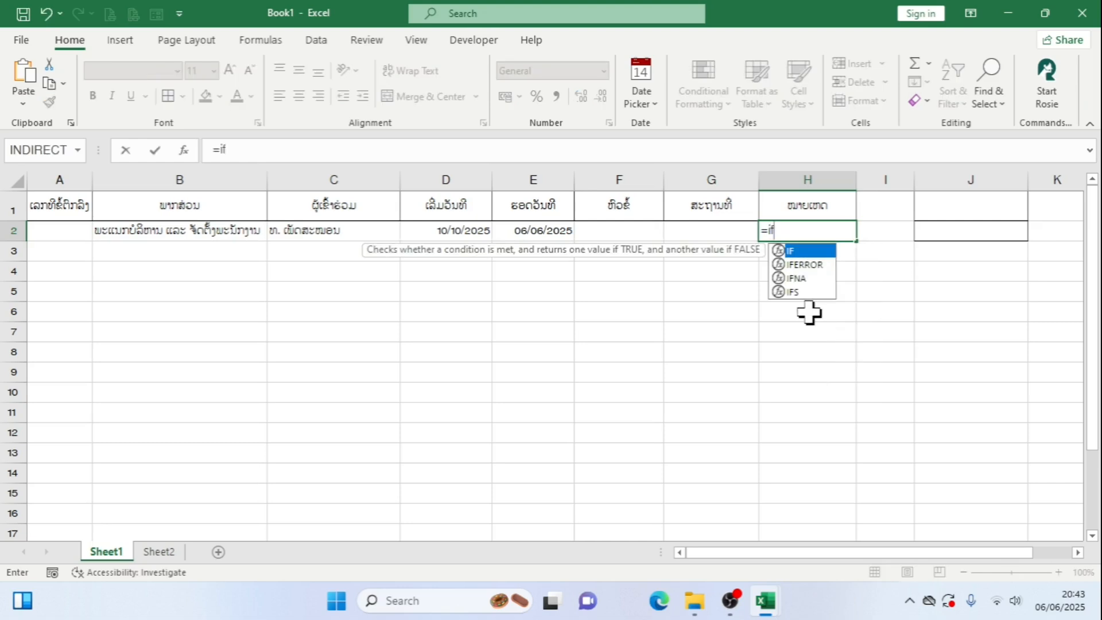
pyautogui.doubleClick(807, 264)
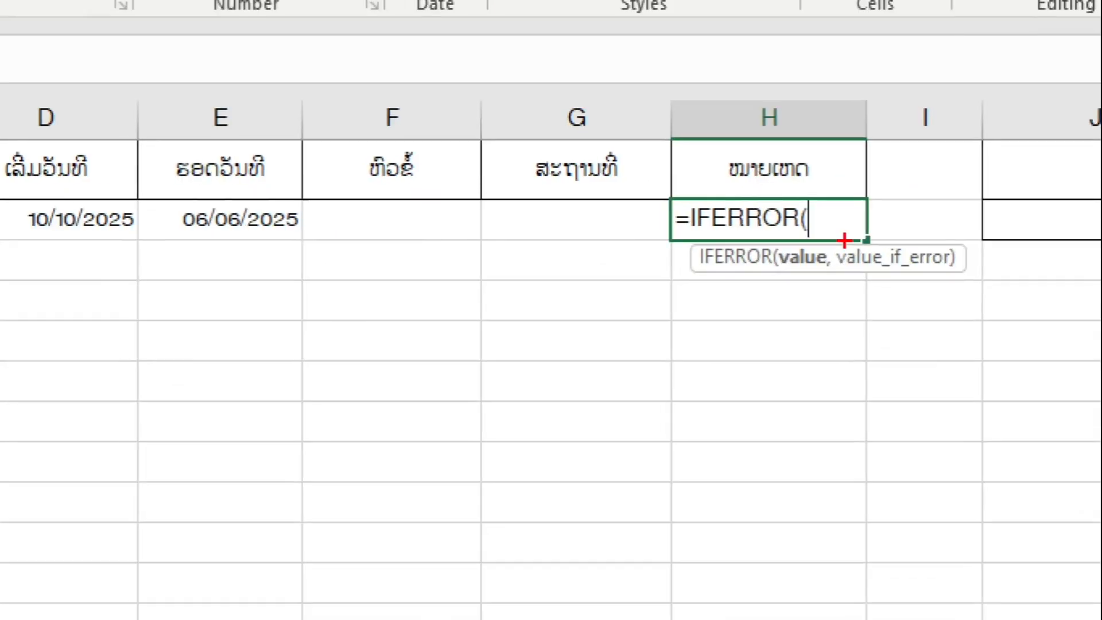
pyautogui.moveTo(710, 208); pyautogui.dragTo(838, 242)
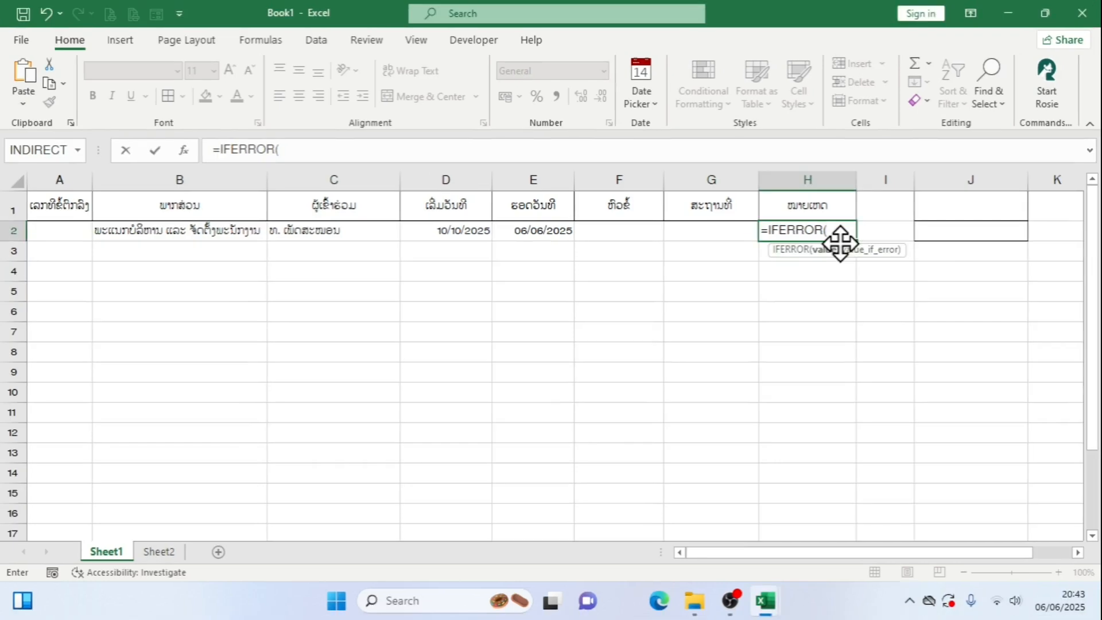
pyautogui.write('if')
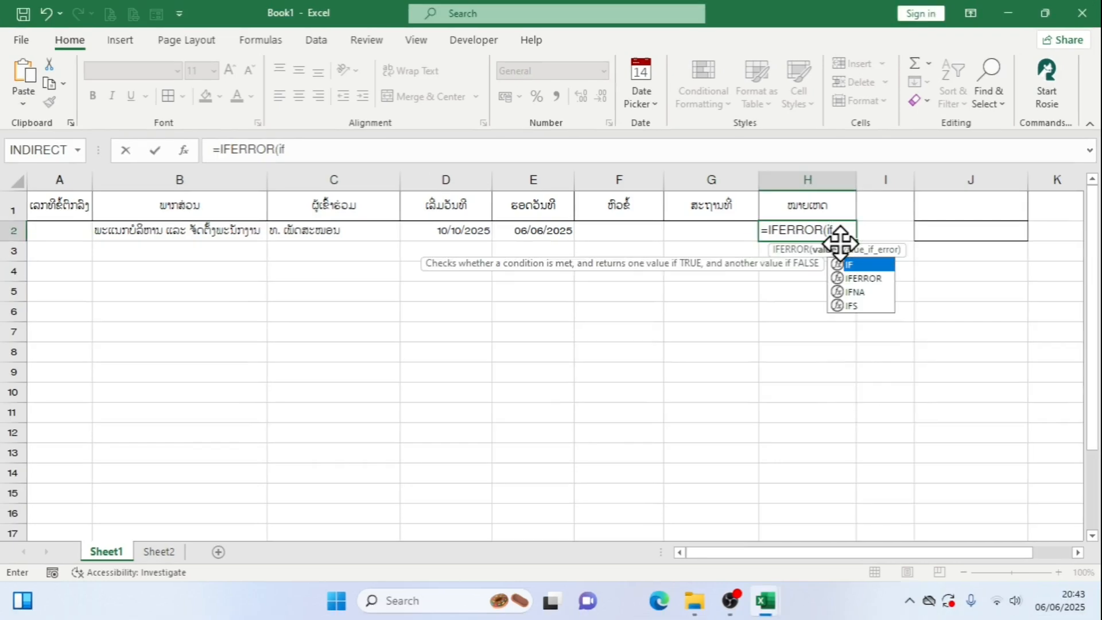
pyautogui.doubleClick(880, 265)
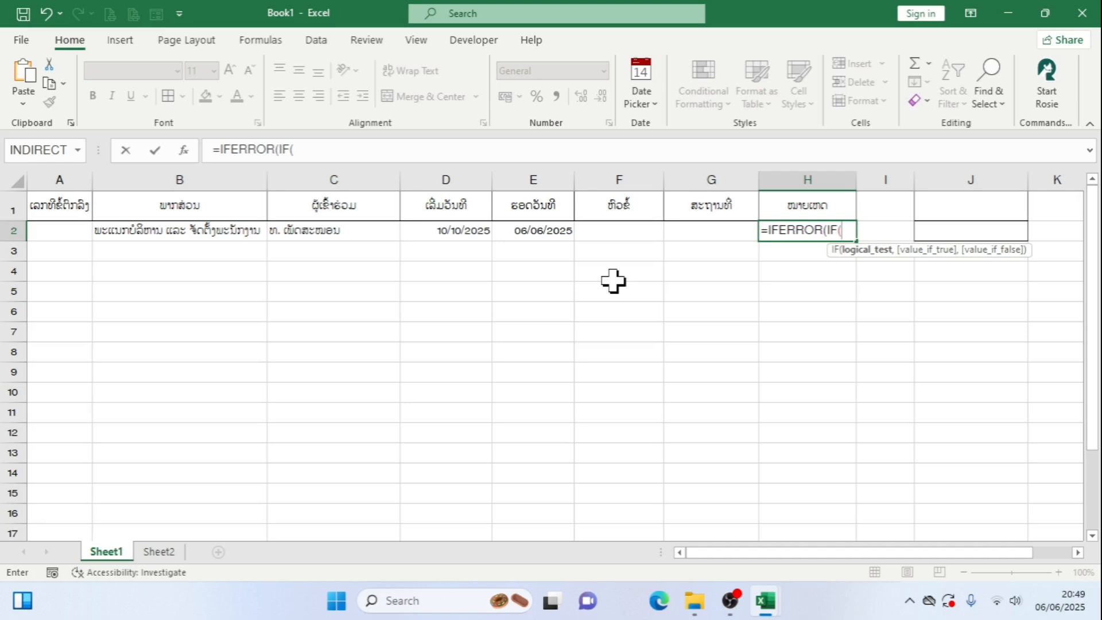
pyautogui.click(526, 235)
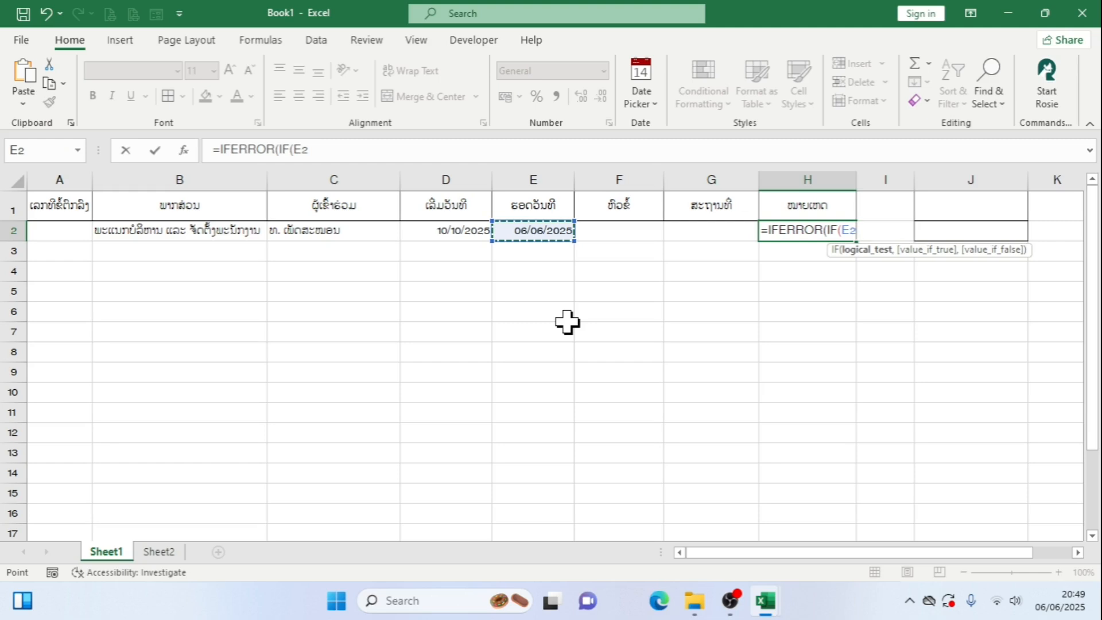
pyautogui.write('<to')
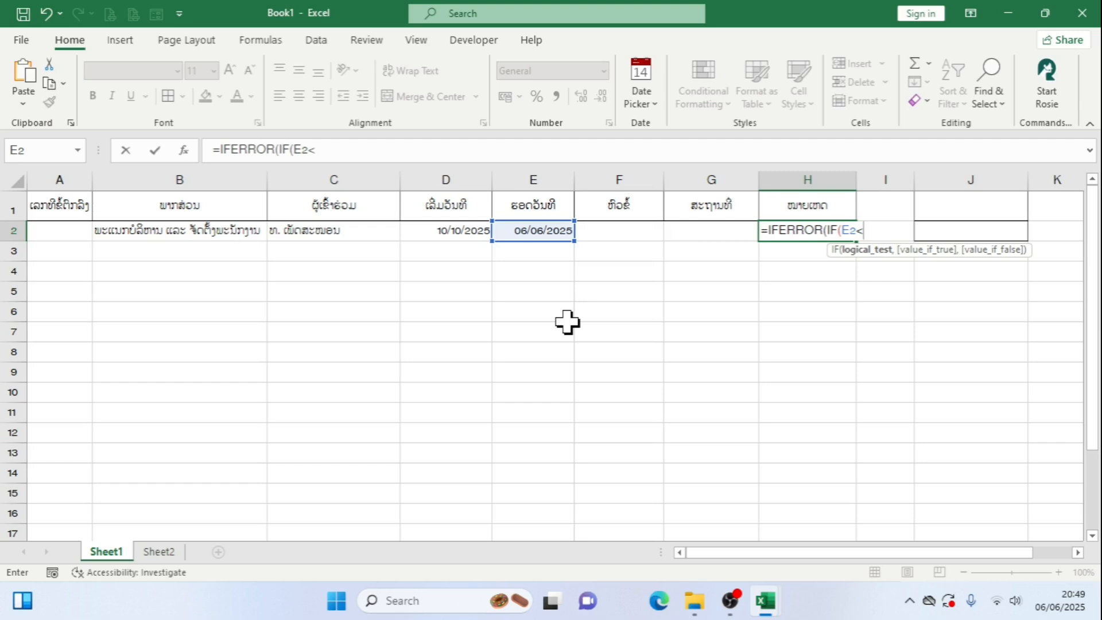
# Complete the IF condition in the H2 formula as E2<TODAY() and move on to the value-if-true argument
pyautogui.write('to')
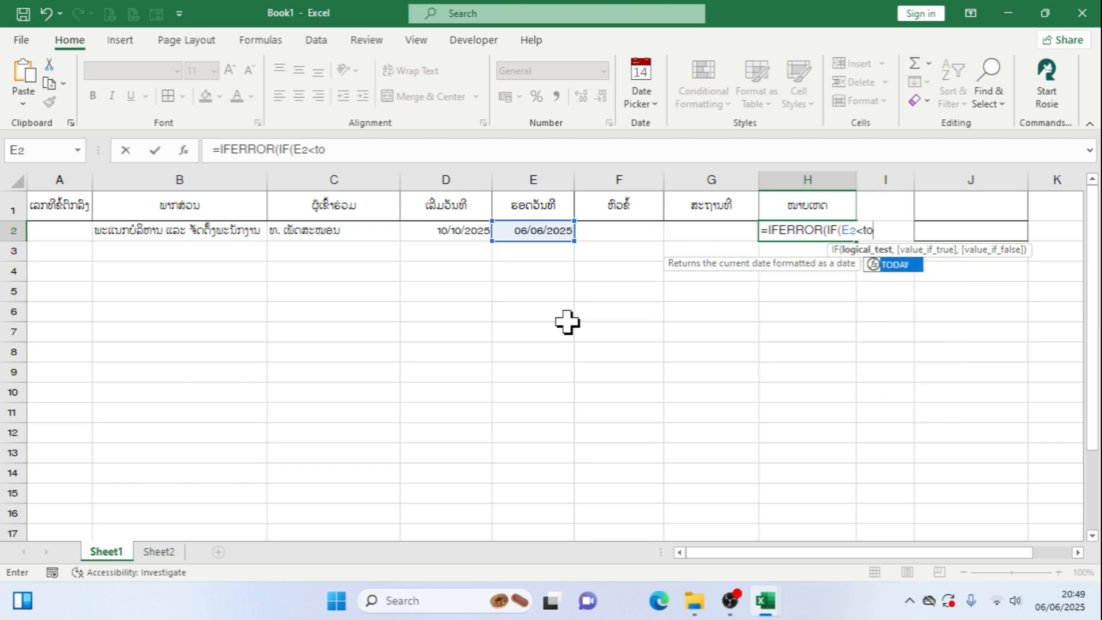
pyautogui.doubleClick(904, 269)
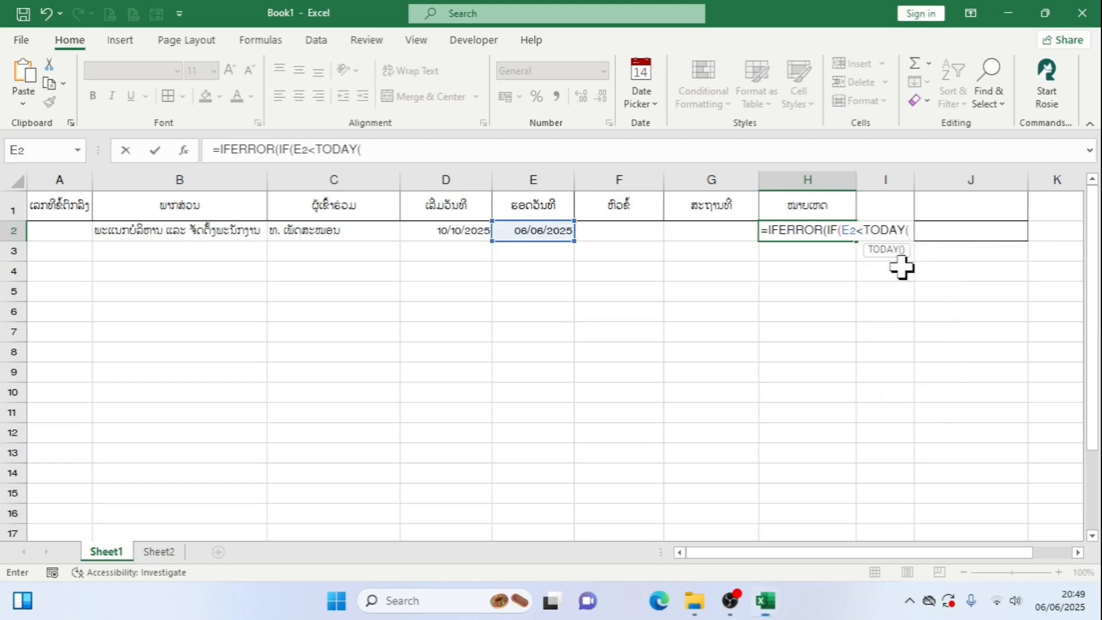
pyautogui.write(')')
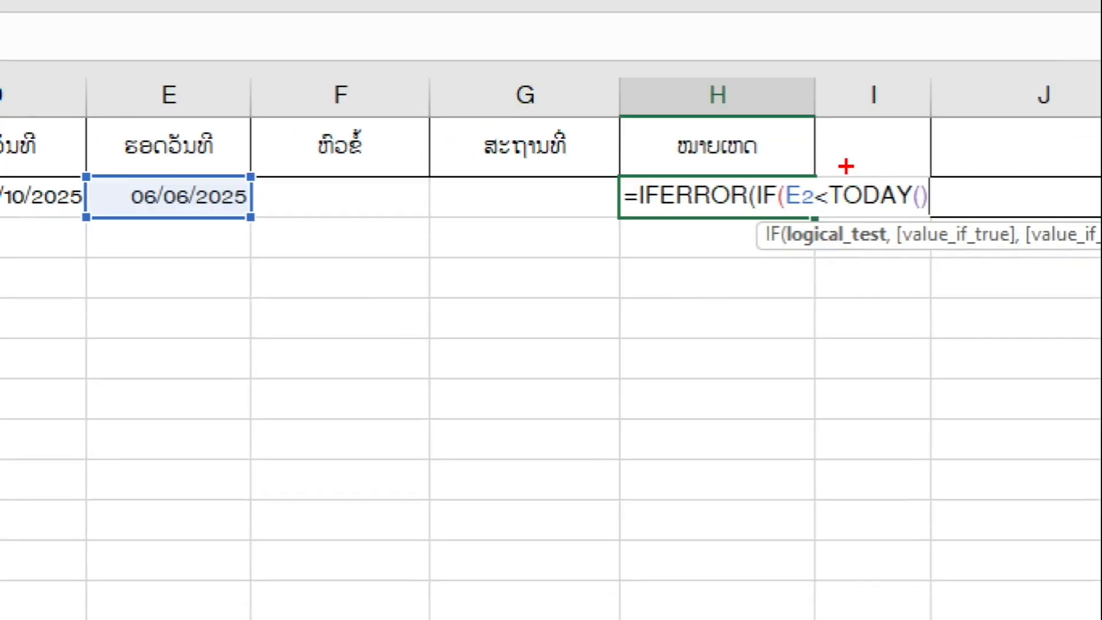
pyautogui.moveTo(822, 168)
pyautogui.mouseDown()
pyautogui.moveTo(915, 232)
pyautogui.moveTo(942, 225)
pyautogui.mouseUp()
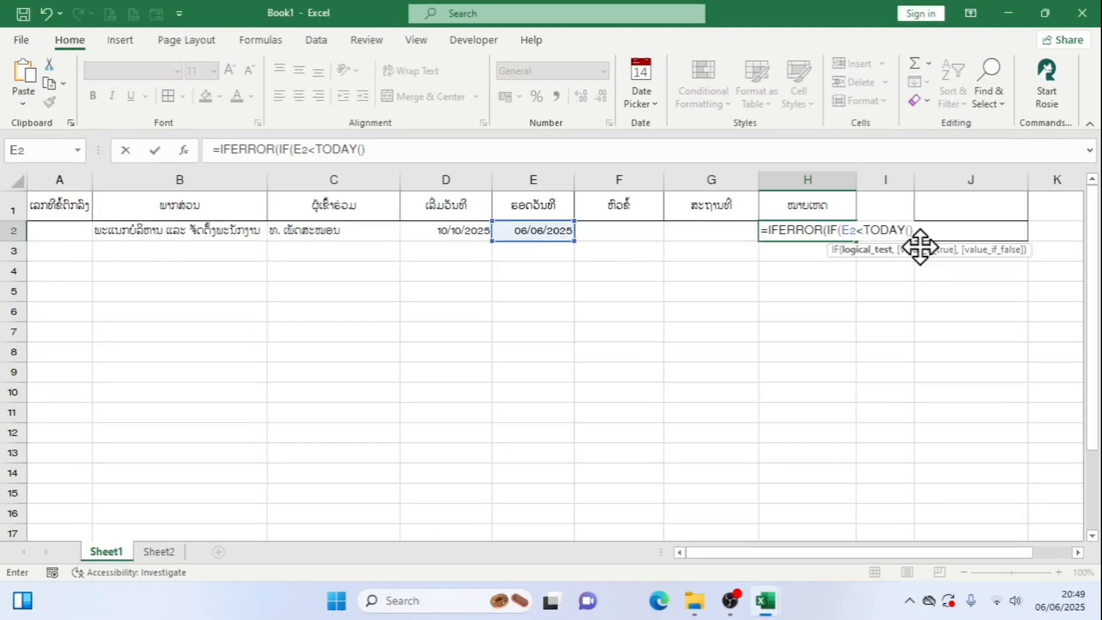
pyautogui.write(',')
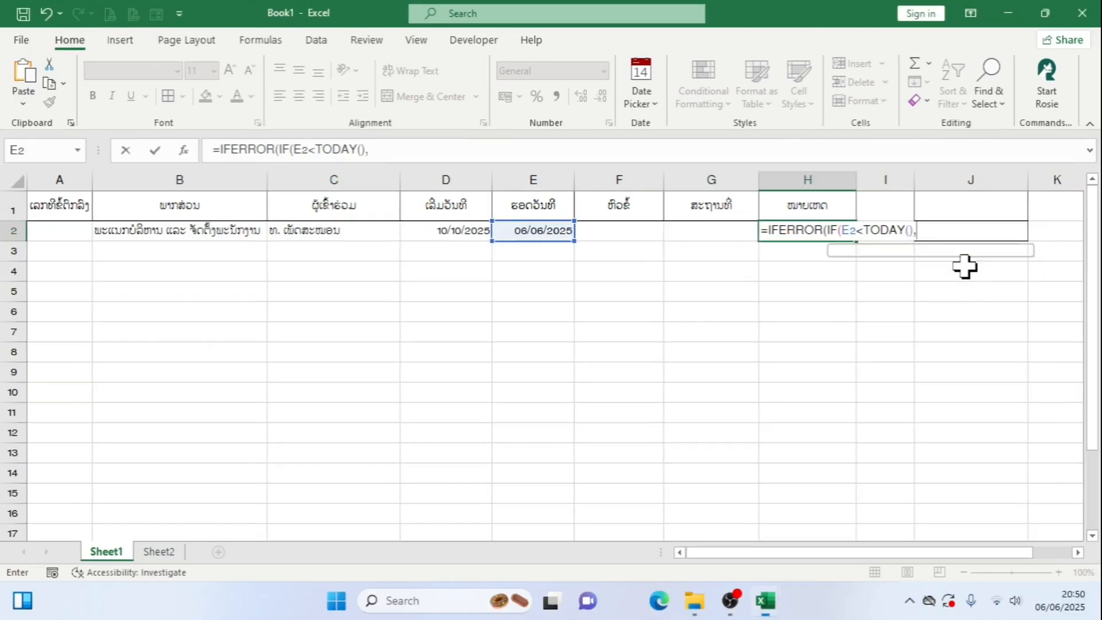
# Make the IF in H2 return "ສຳເລັດ" when true and empty text "" when false, and close the IF function
pyautogui.write('"')
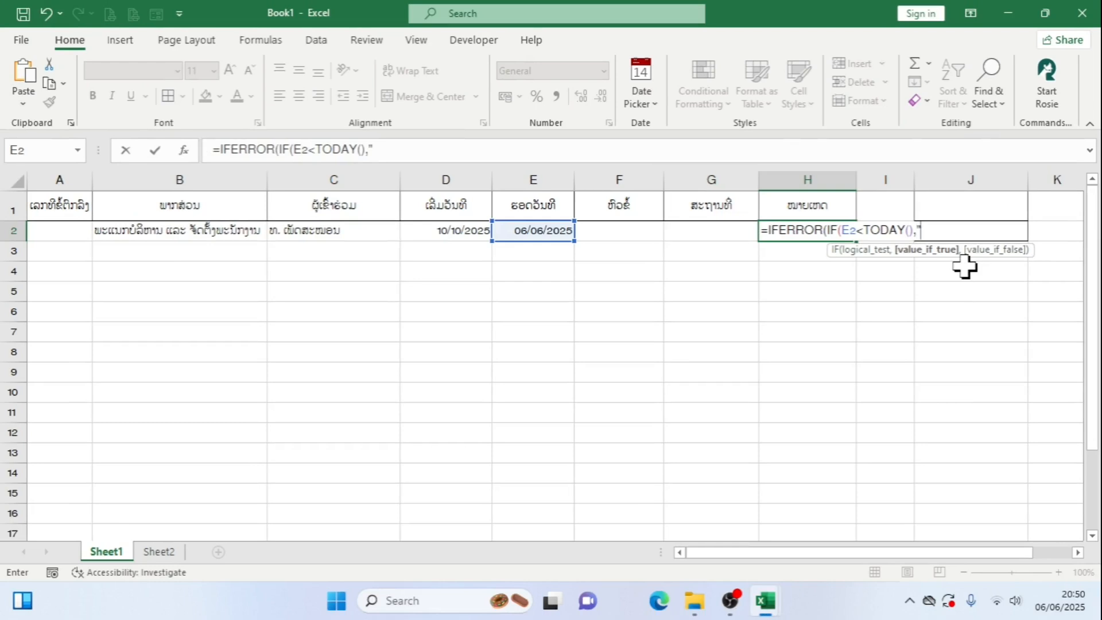
pyautogui.press('super+space')
pyautogui.press('super+space')
pyautogui.write('ສຳເລ')
pyautogui.write('ັດ')
pyautogui.write('=')
pyautogui.press('BackSpace')
pyautogui.write('=')
pyautogui.press('BackSpace')
pyautogui.press('super+space')
pyautogui.write(',')
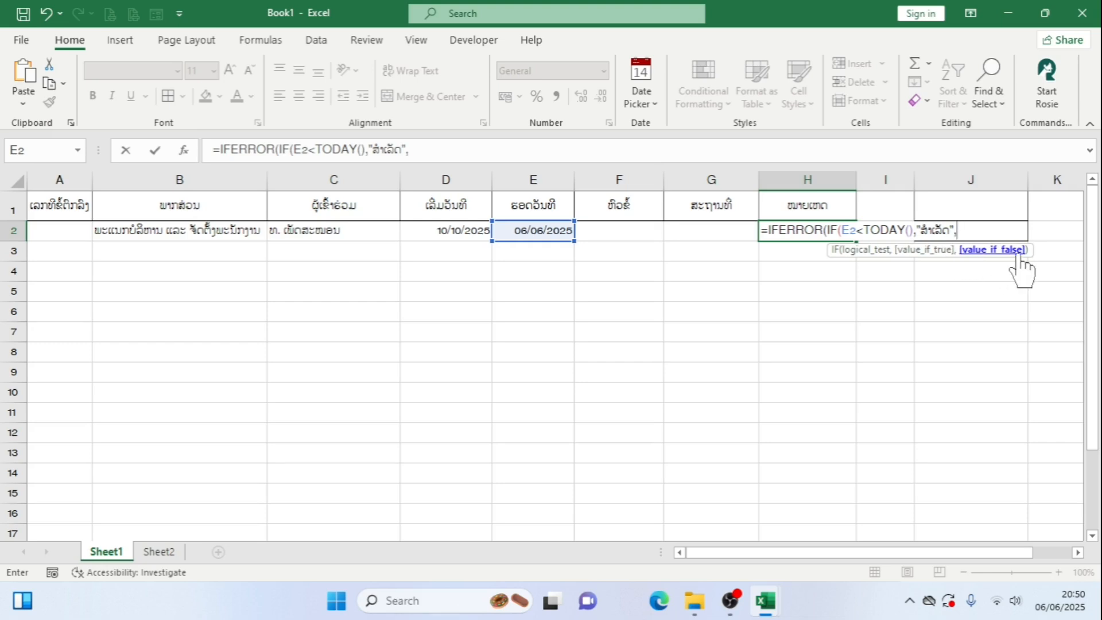
pyautogui.write('"")')
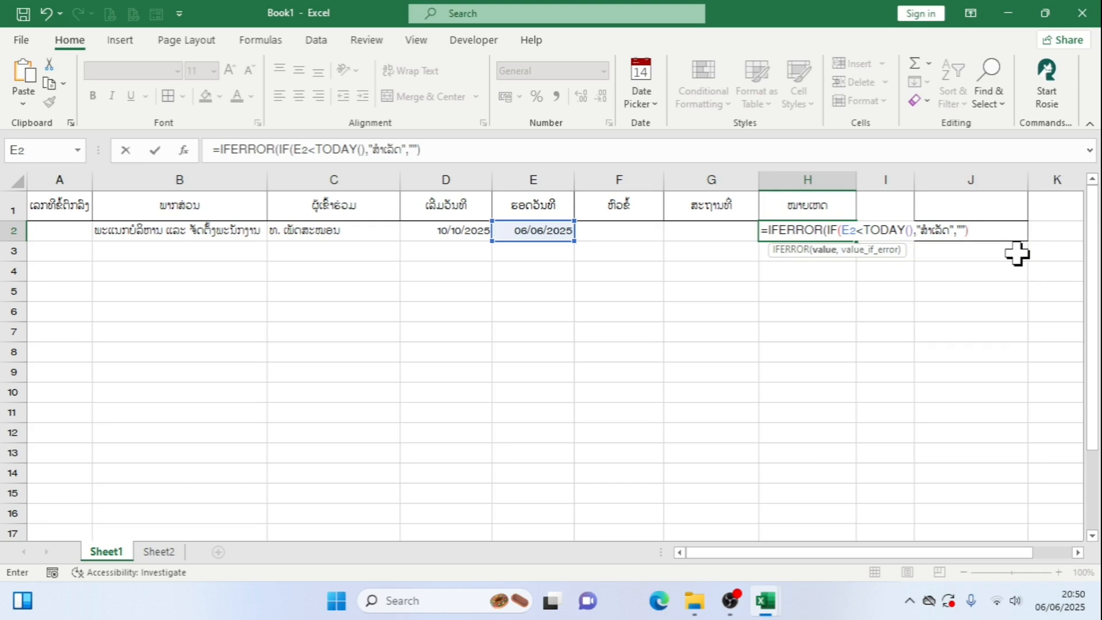
pyautogui.write(',')
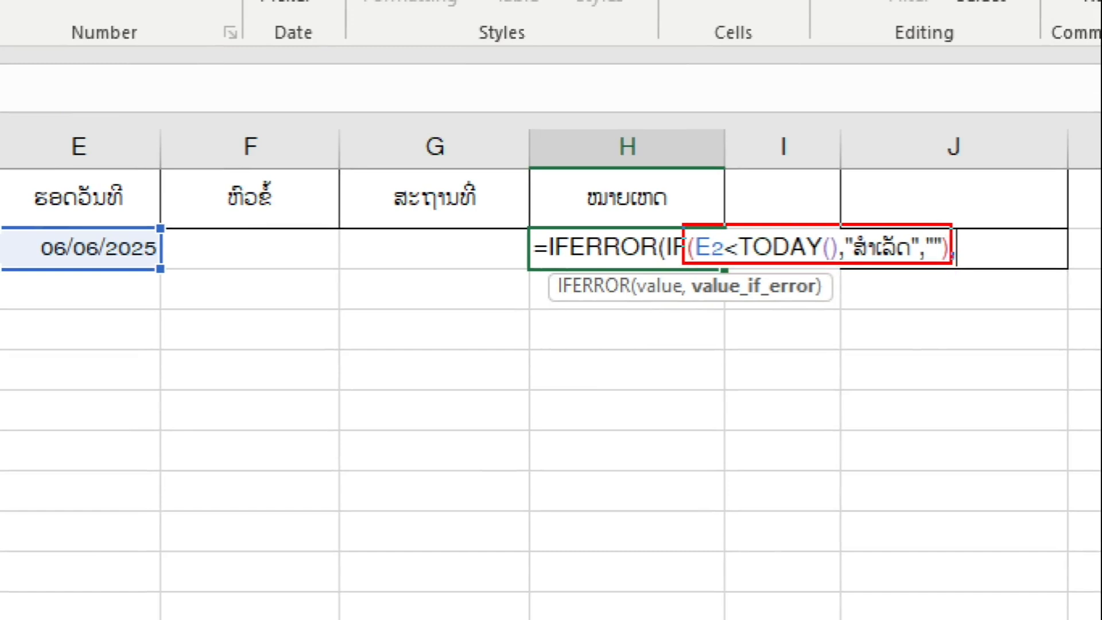
# Give IFERROR an empty-text "" error value and enter the finished remarks formula in H2
pyautogui.moveTo(545, 227); pyautogui.dragTo(864, 304)
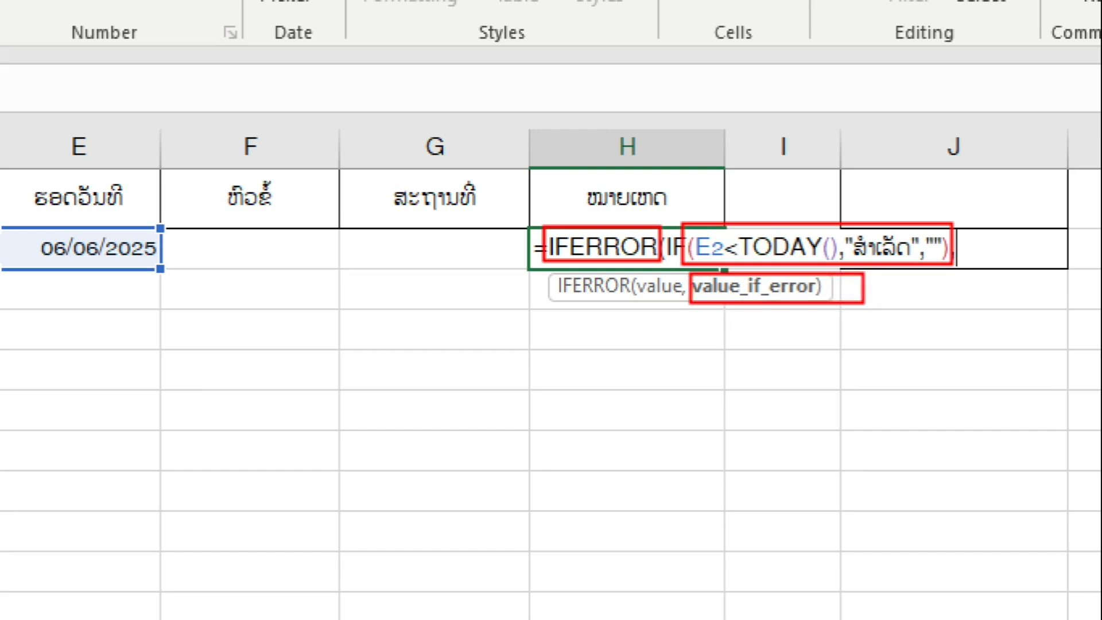
pyautogui.press('Escape')
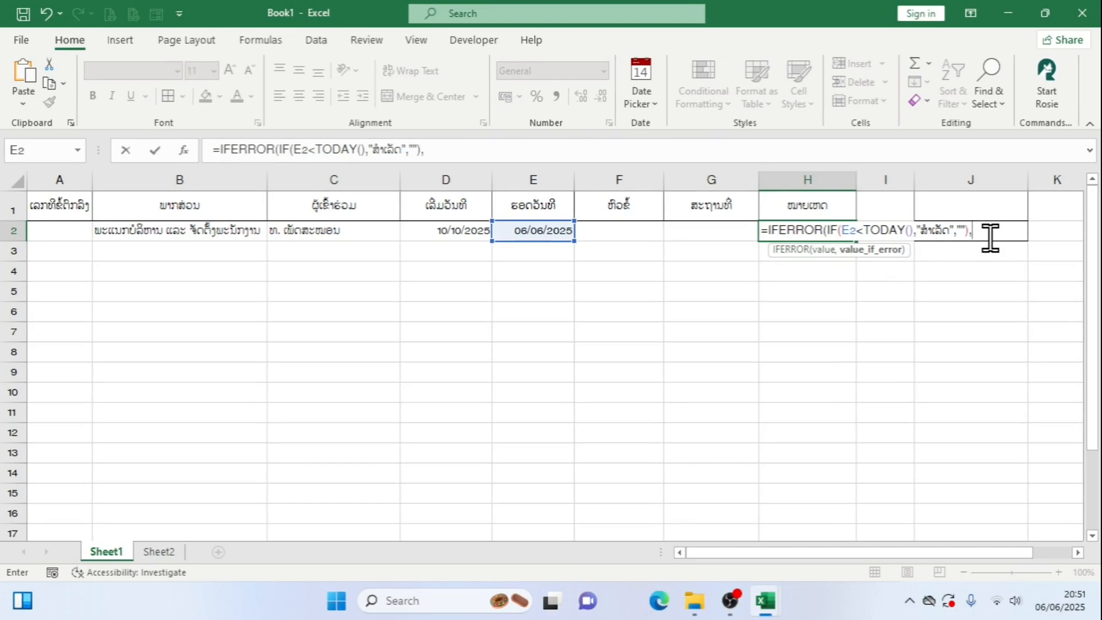
pyautogui.write('"")')
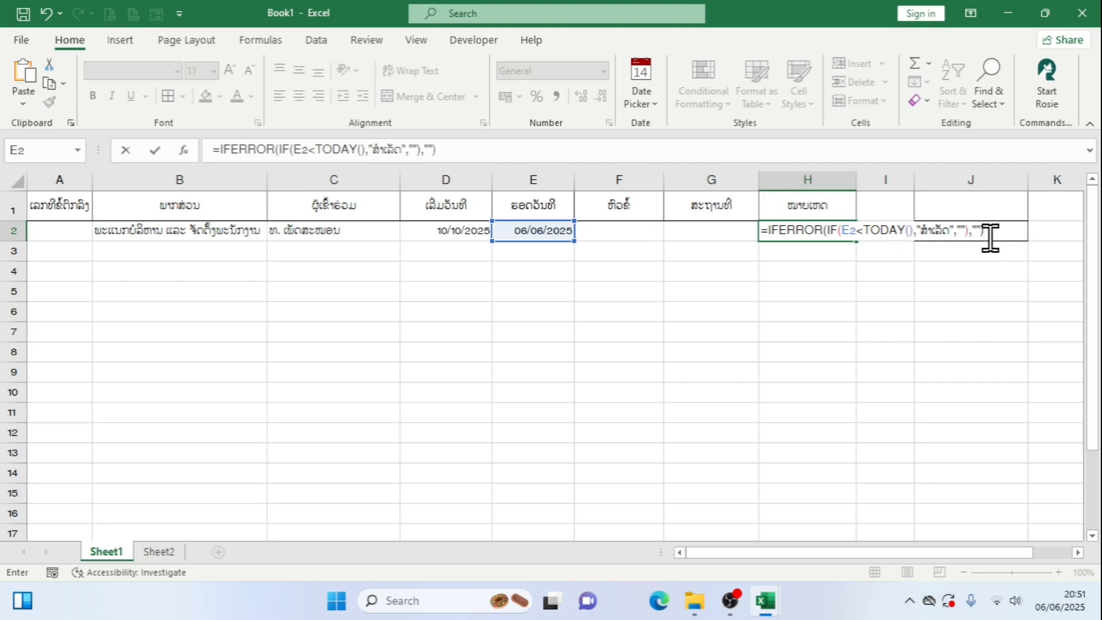
pyautogui.press('Return')
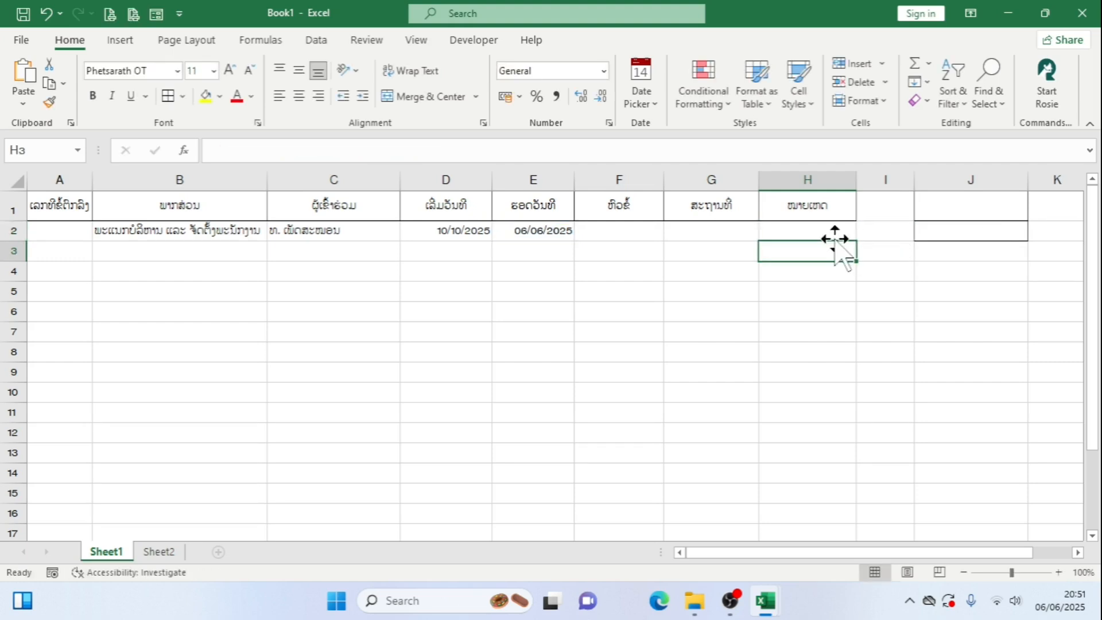
# Change the end date in E2 to 05/06/2025 with the in-grid date picker and check the remark in H2
pyautogui.click(543, 235)
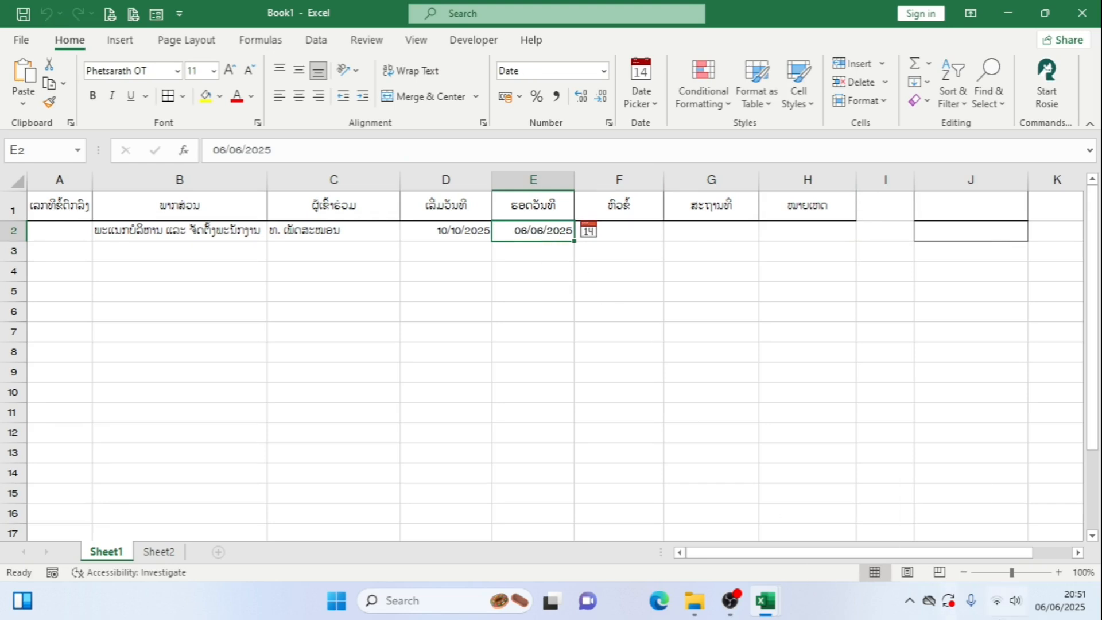
pyautogui.doubleClick(837, 231)
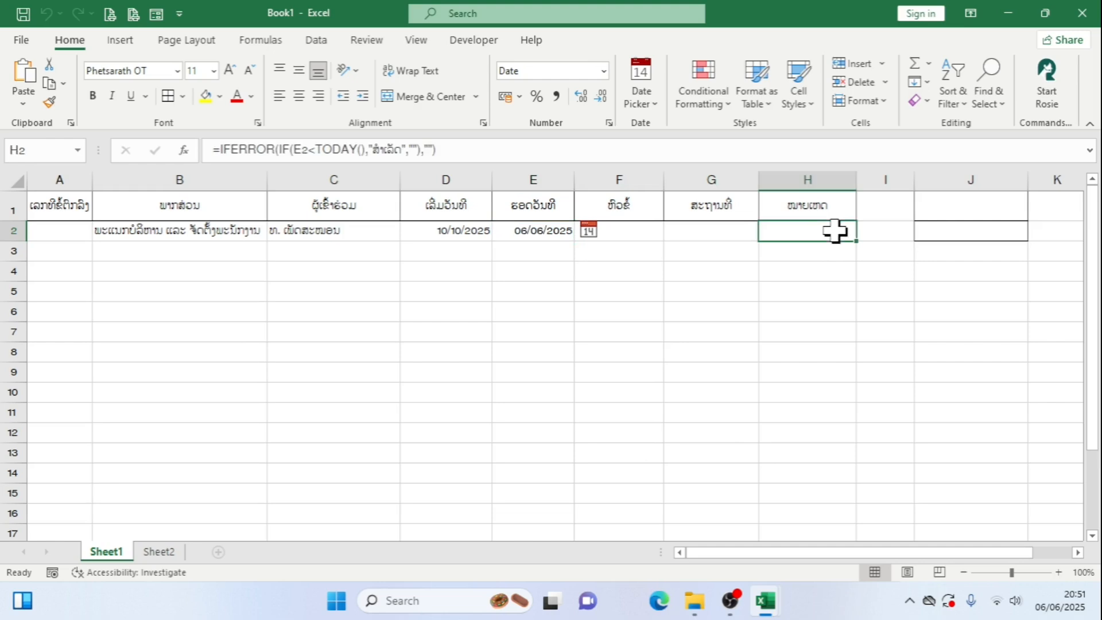
pyautogui.press('Return')
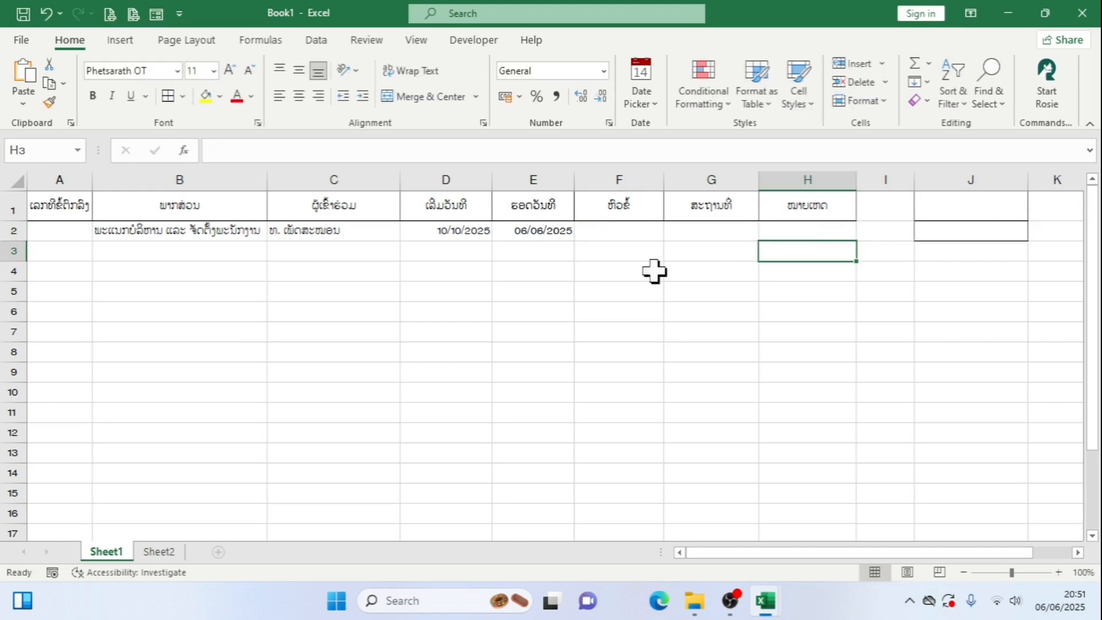
pyautogui.click(534, 229)
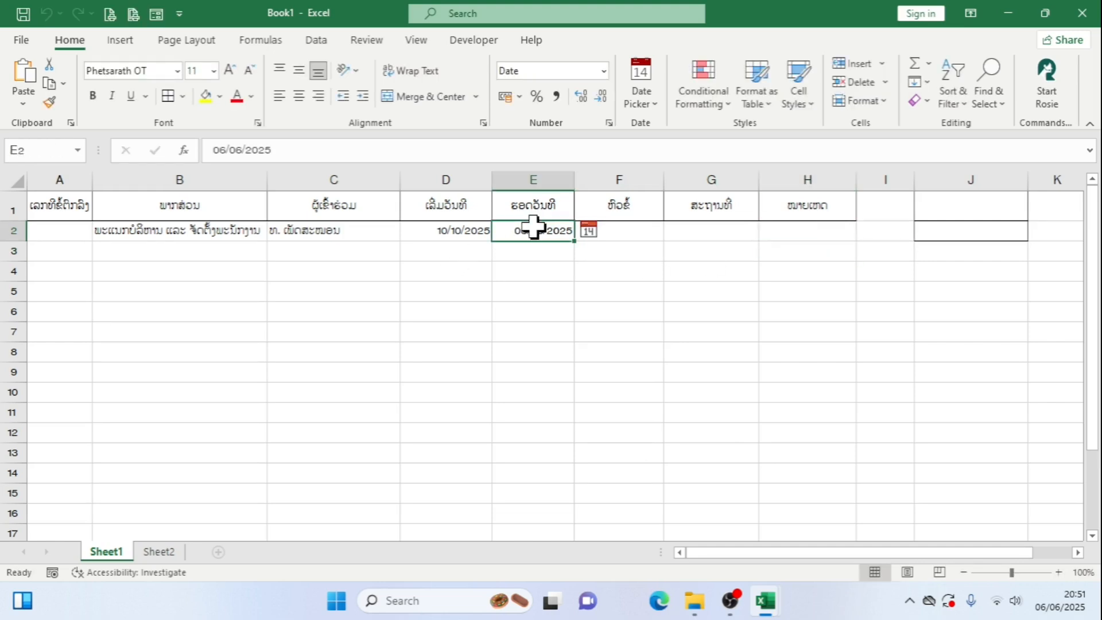
pyautogui.click(589, 232)
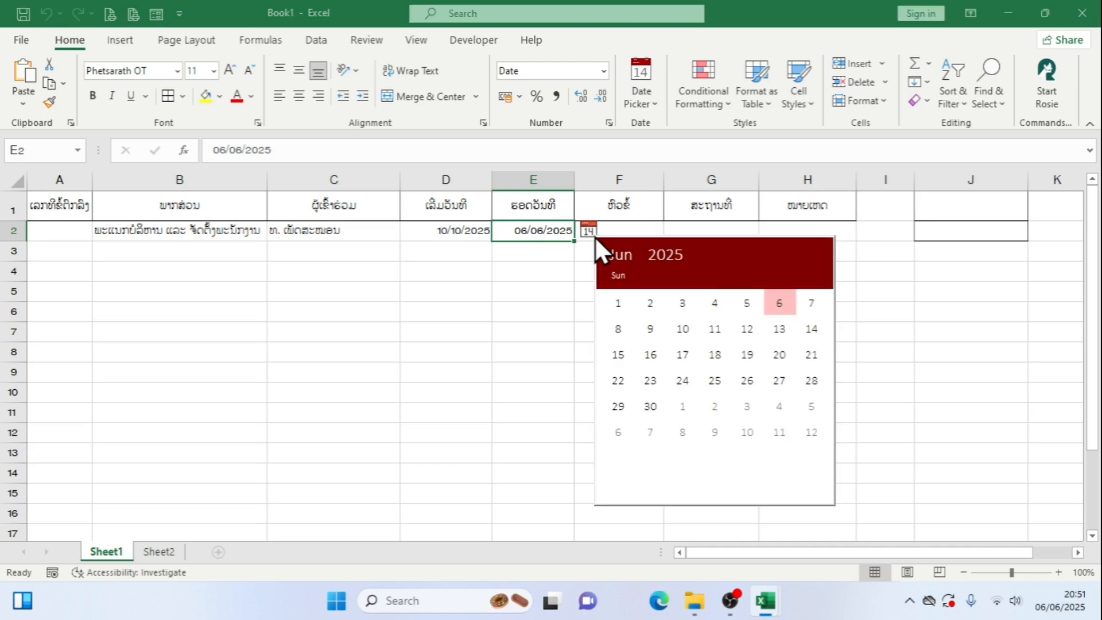
pyautogui.click(746, 301)
pyautogui.click(825, 238)
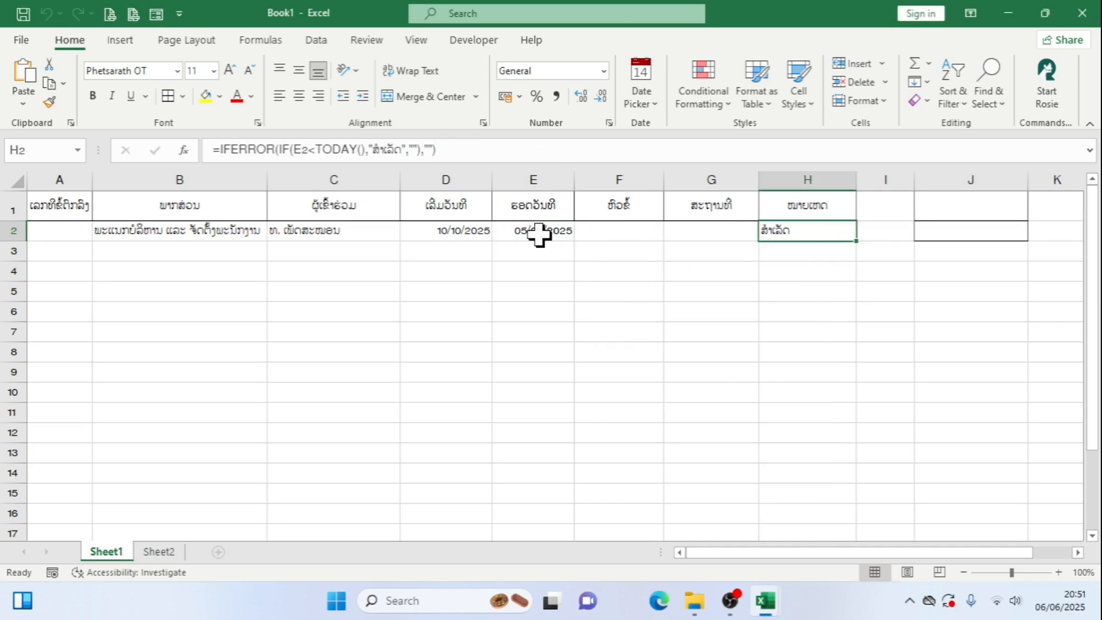
# Fill the remarks formula from H2 down to H3 and inspect the copied formula
pyautogui.click(565, 230)
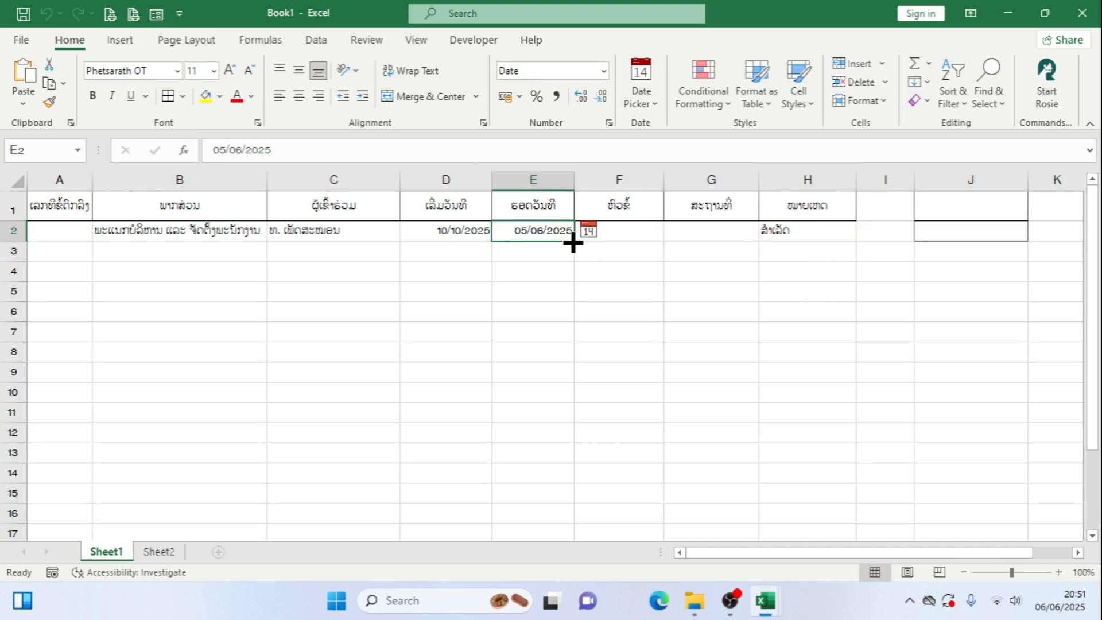
pyautogui.moveTo(573, 244)
pyautogui.mouseDown()
pyautogui.moveTo(571, 256)
pyautogui.moveTo(570, 241)
pyautogui.mouseUp()
pyautogui.click(849, 236)
pyautogui.moveTo(856, 241); pyautogui.dragTo(846, 272)
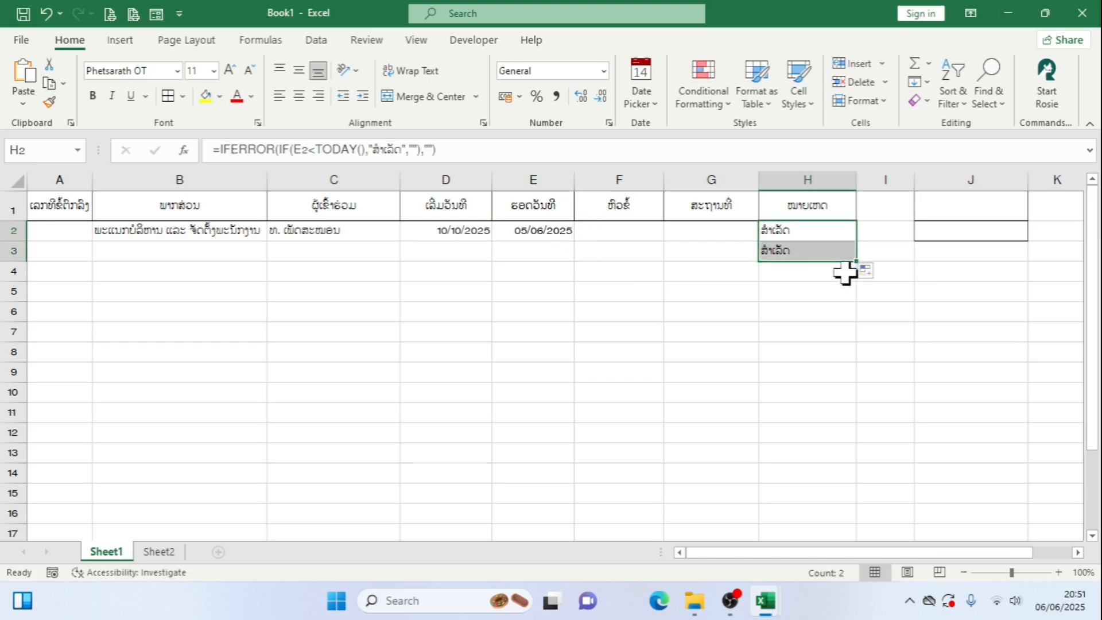
pyautogui.click(820, 253)
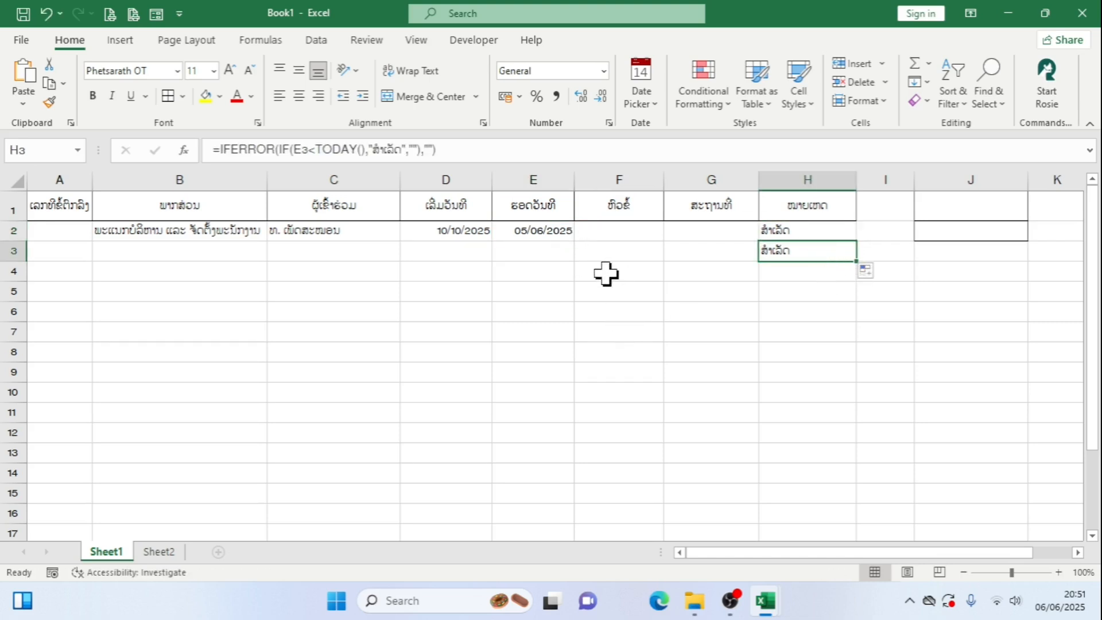
# Check the end-date cell E3 and clear the copied remarks formula from H3
pyautogui.click(560, 251)
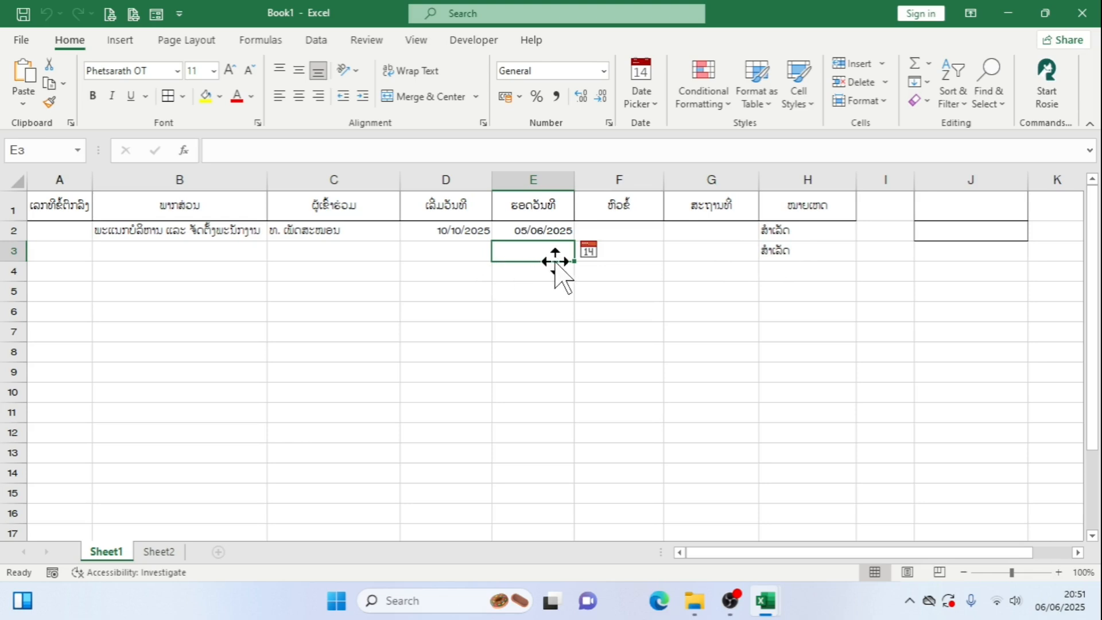
pyautogui.click(774, 254)
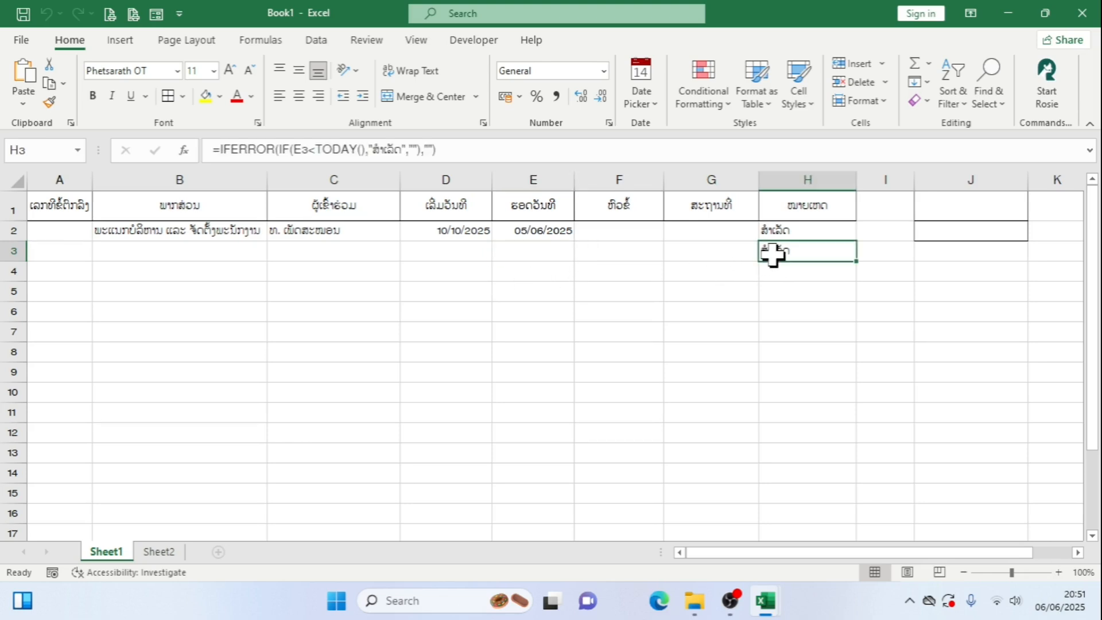
pyautogui.press('Delete')
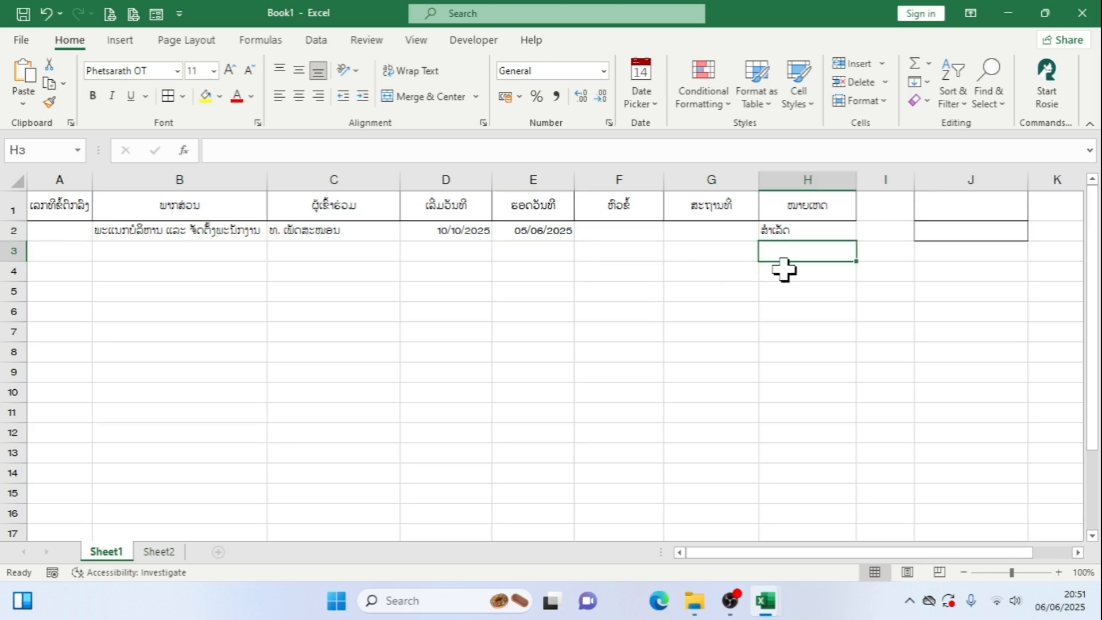
# Reopen the H2 formula for editing and insert AND( right before E2<TODAY() inside the IF
pyautogui.doubleClick(798, 232)
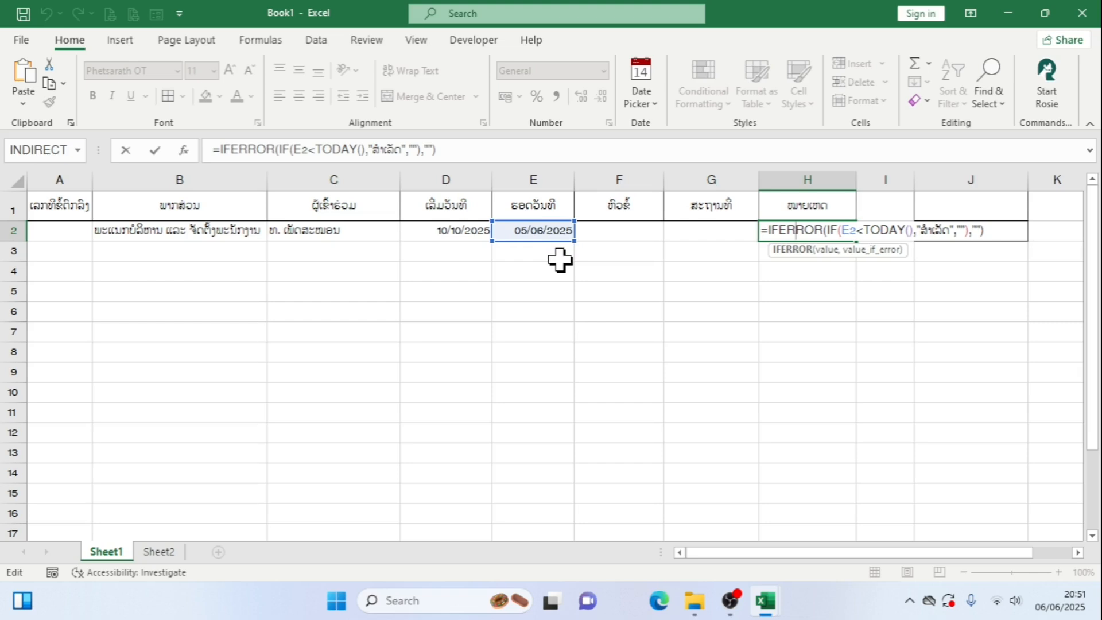
pyautogui.click(840, 229)
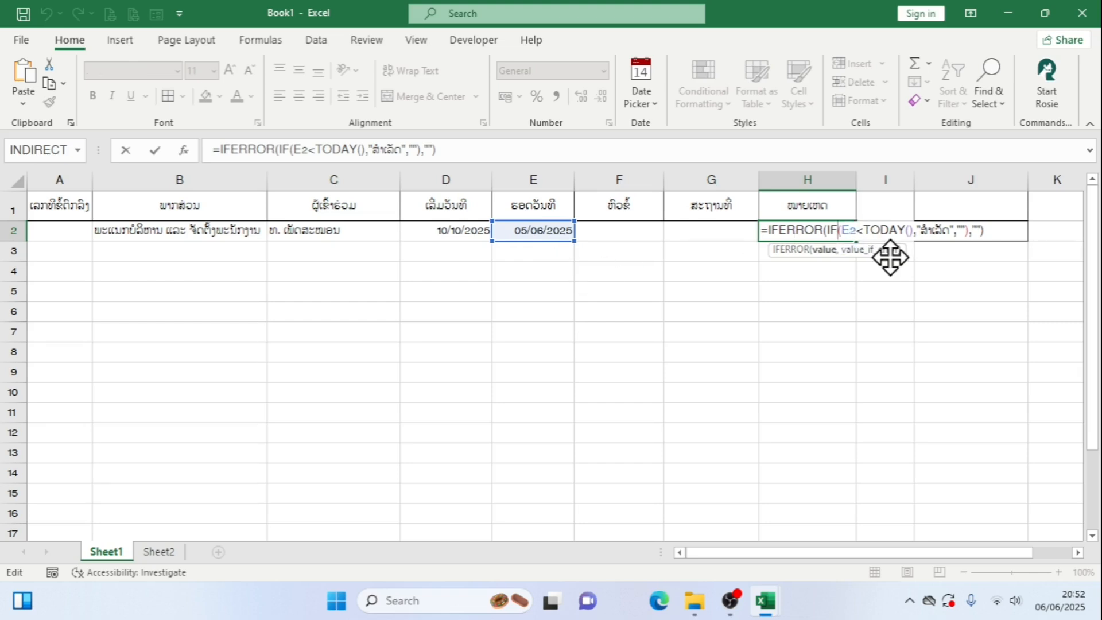
pyautogui.hotkey('ctrl', 'a')
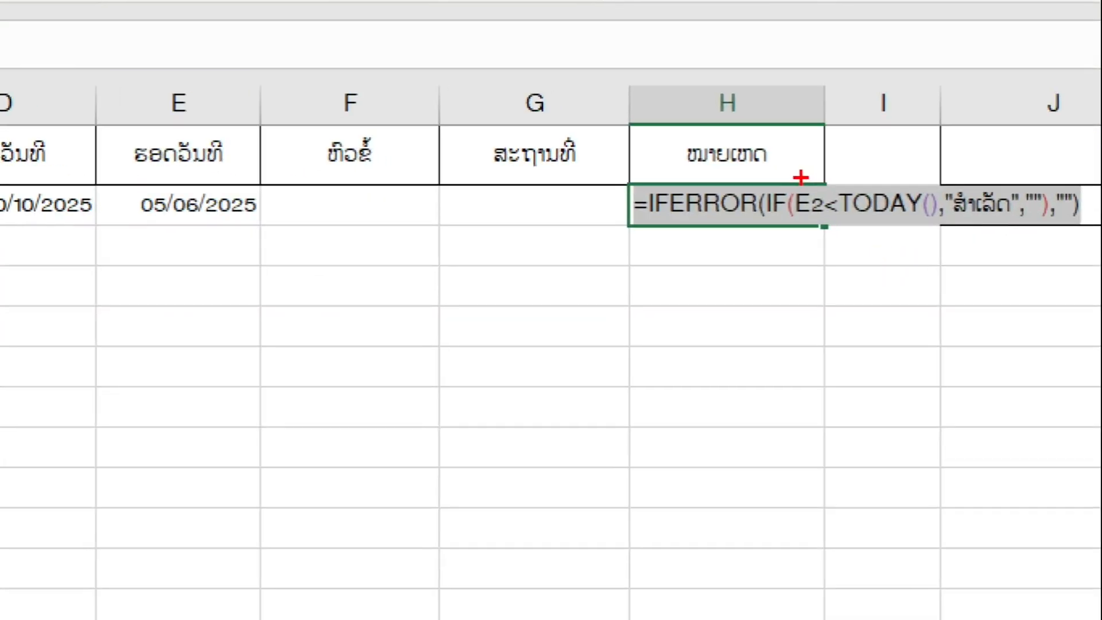
pyautogui.moveTo(782, 184); pyautogui.dragTo(787, 228)
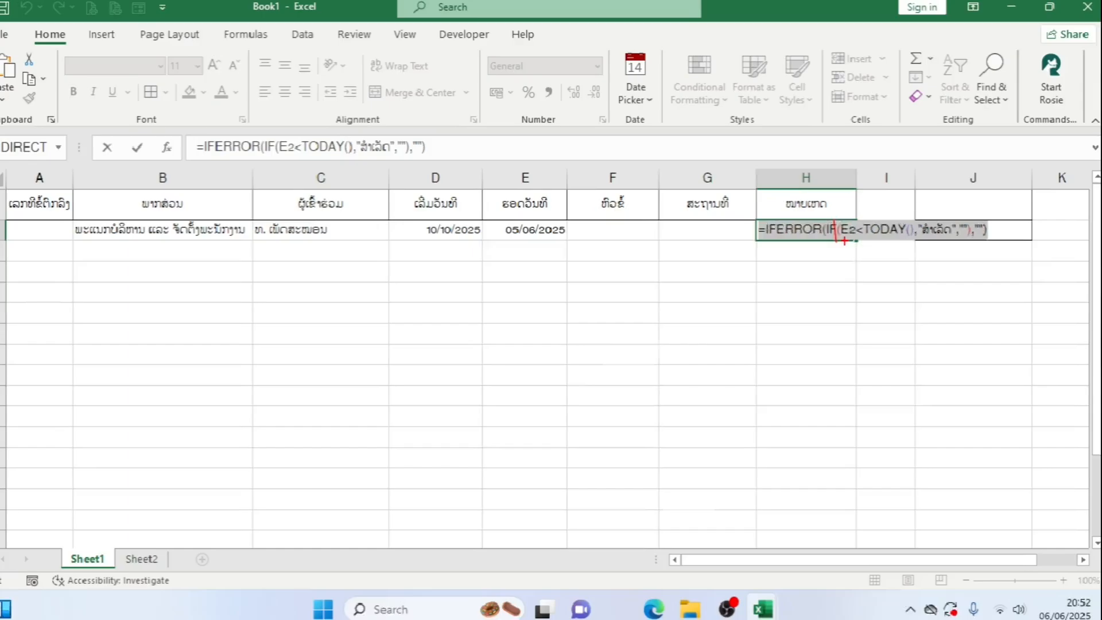
pyautogui.click(783, 205)
pyautogui.click(835, 230)
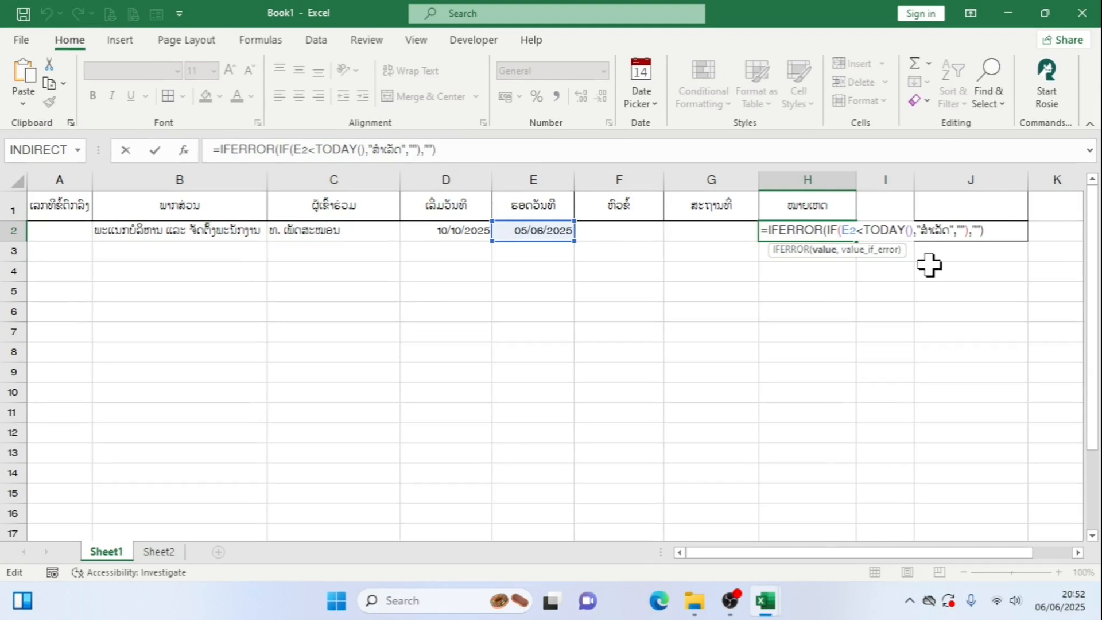
pyautogui.press('Right')
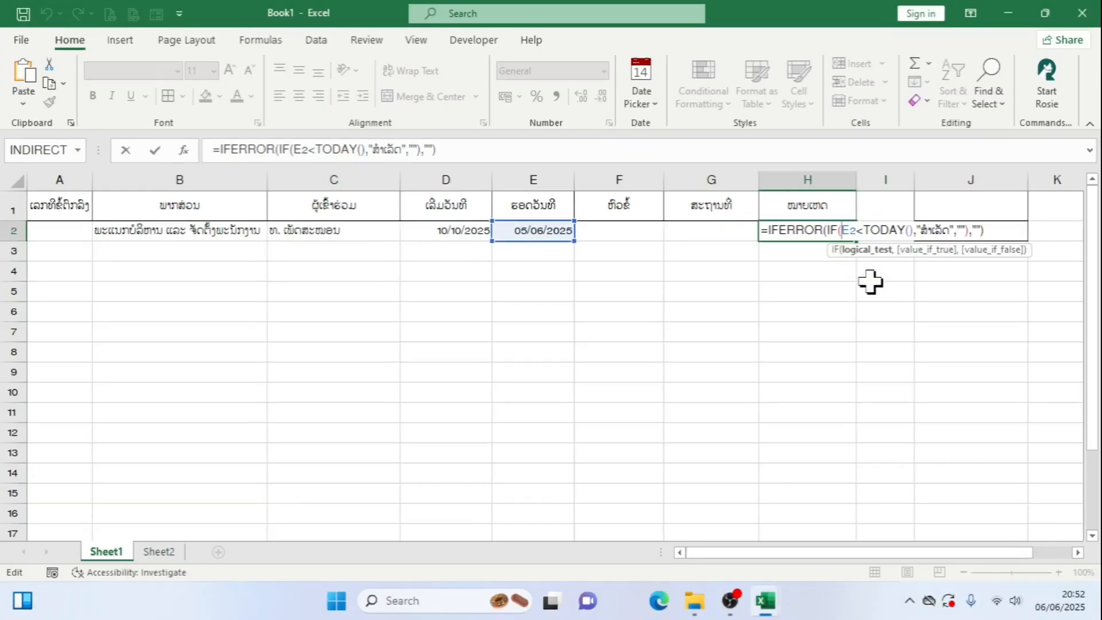
pyautogui.write('and')
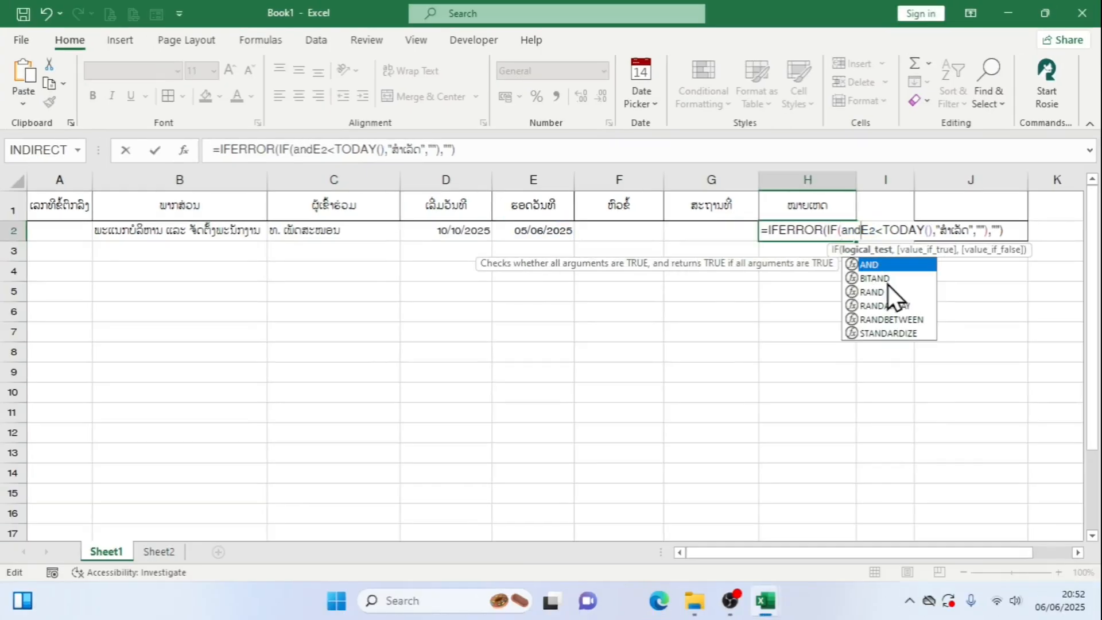
pyautogui.doubleClick(896, 265)
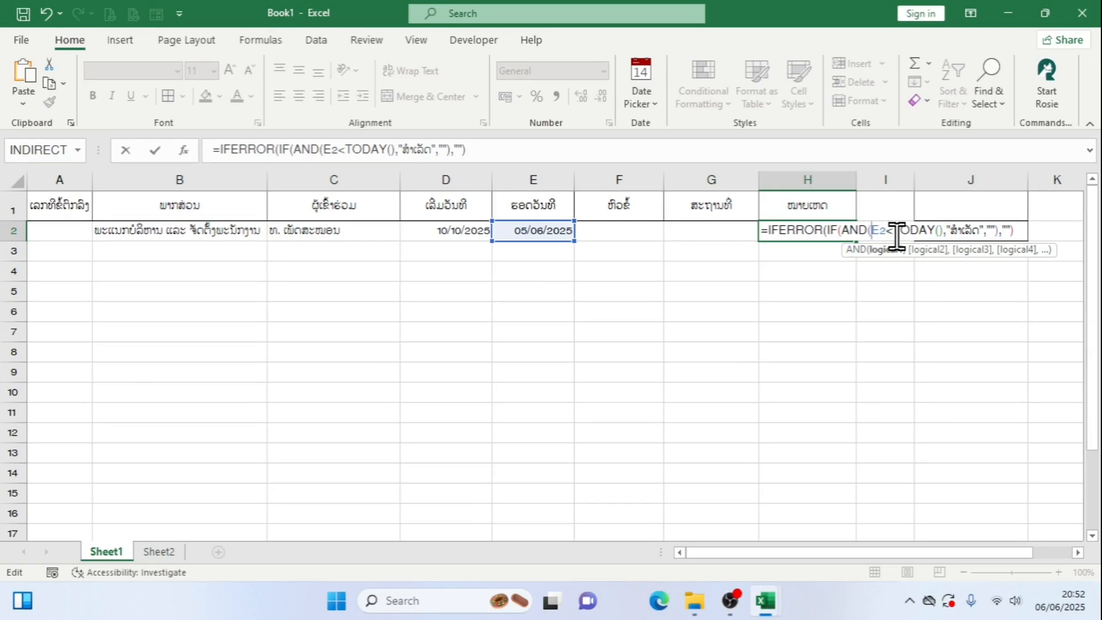
# Add the condition E2<>"" after E2<TODAY() in the H2 remarks formula, close the AND parenthesis and commit the formula
pyautogui.click(941, 229)
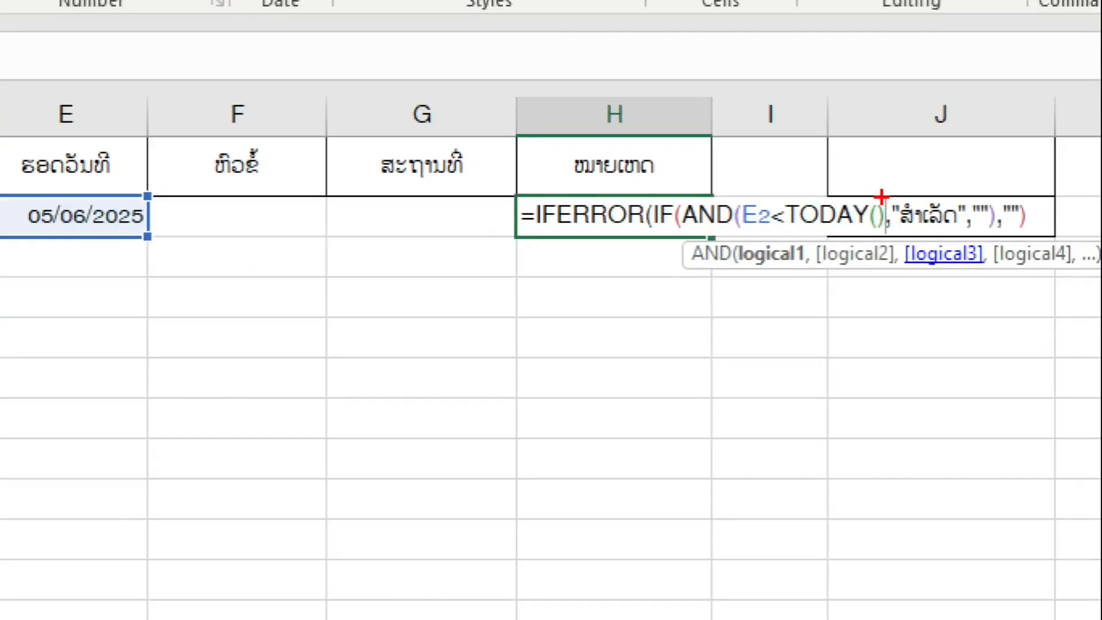
pyautogui.moveTo(892, 226); pyautogui.dragTo(882, 251)
pyautogui.press('Escape')
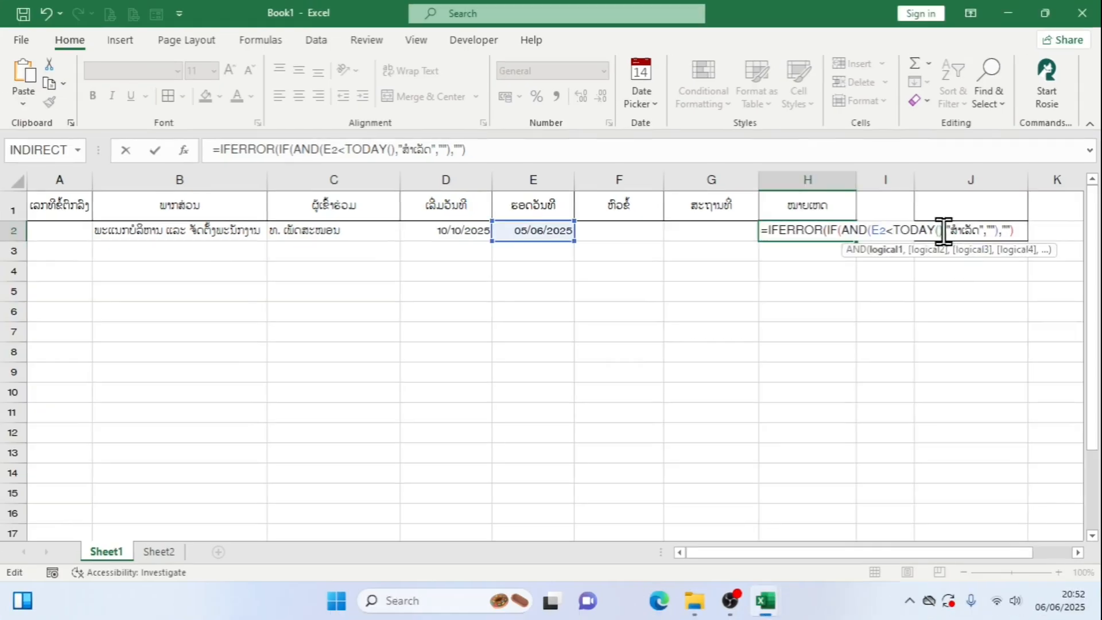
pyautogui.write(',')
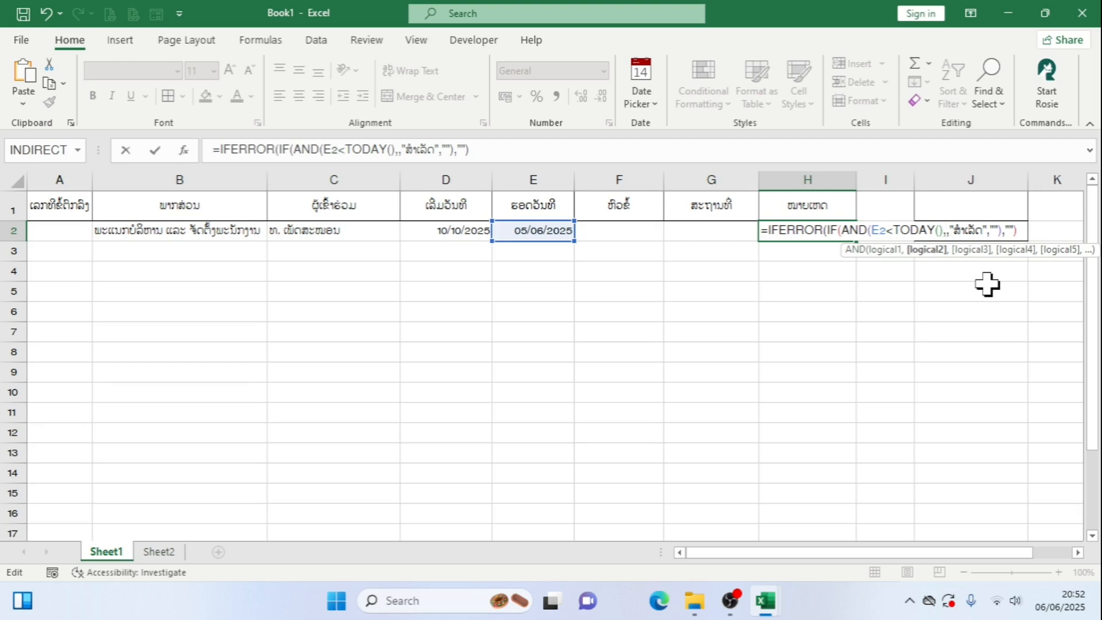
pyautogui.click(528, 230)
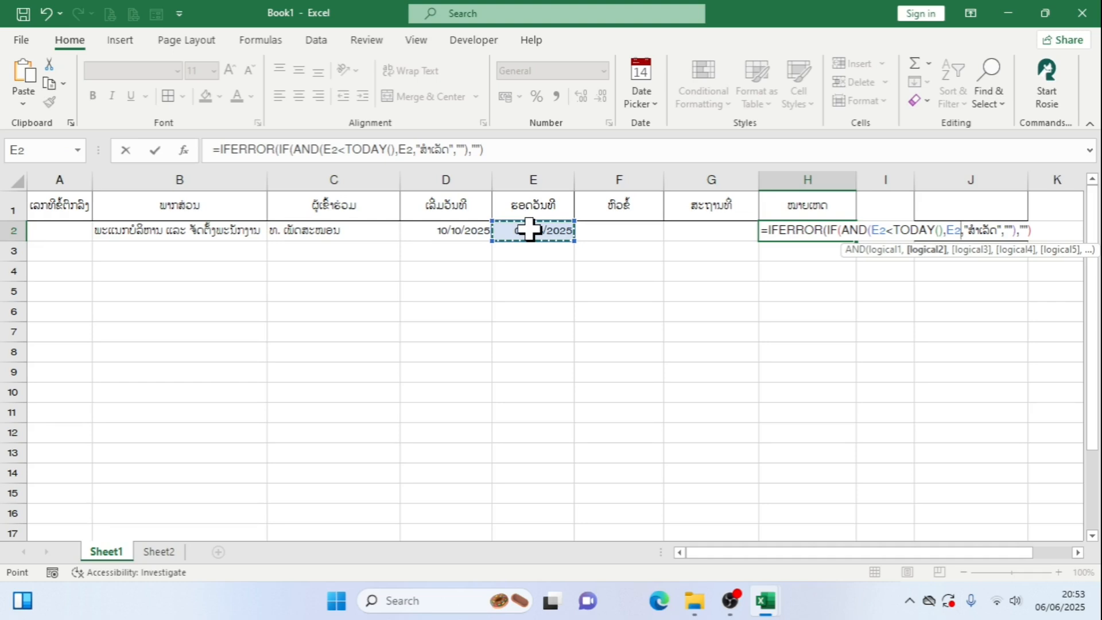
pyautogui.write('<')
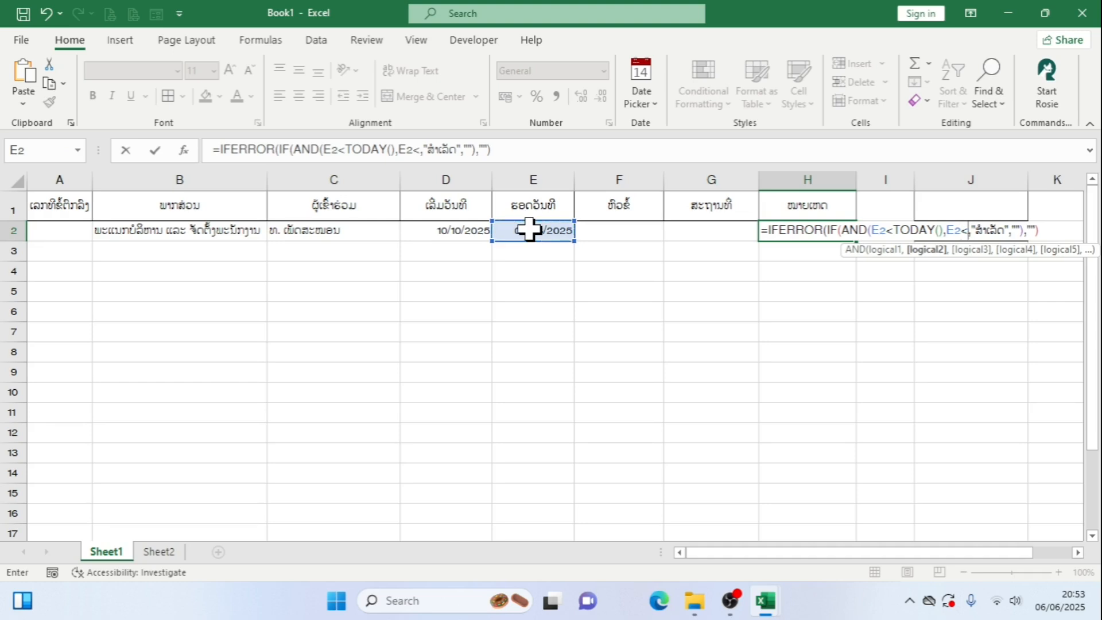
pyautogui.write('>')
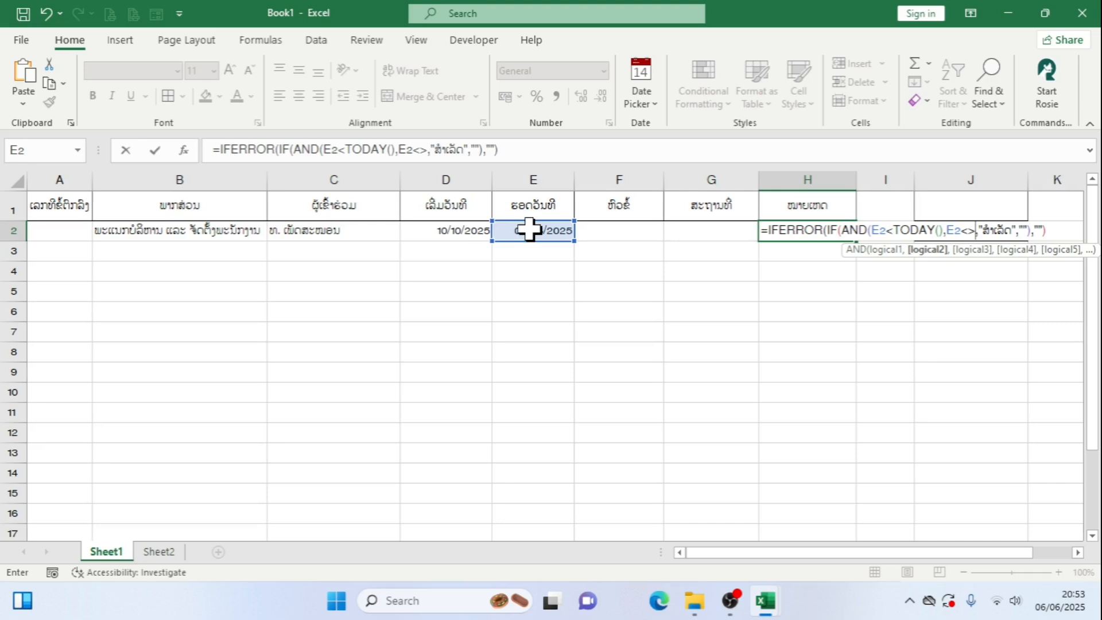
pyautogui.write('""')
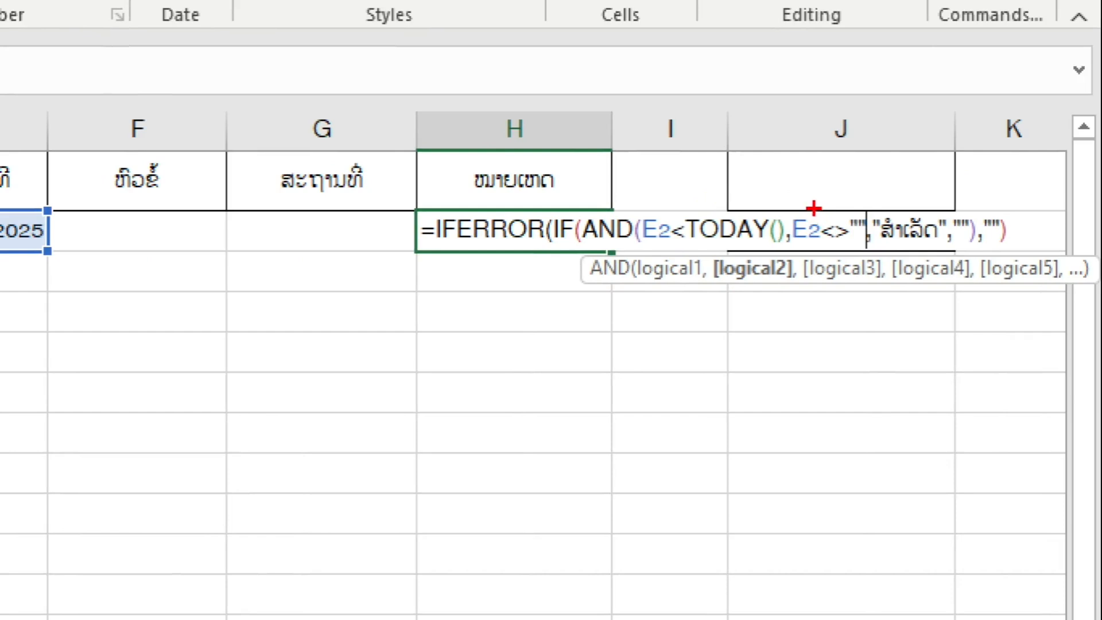
pyautogui.moveTo(815, 208); pyautogui.dragTo(869, 249)
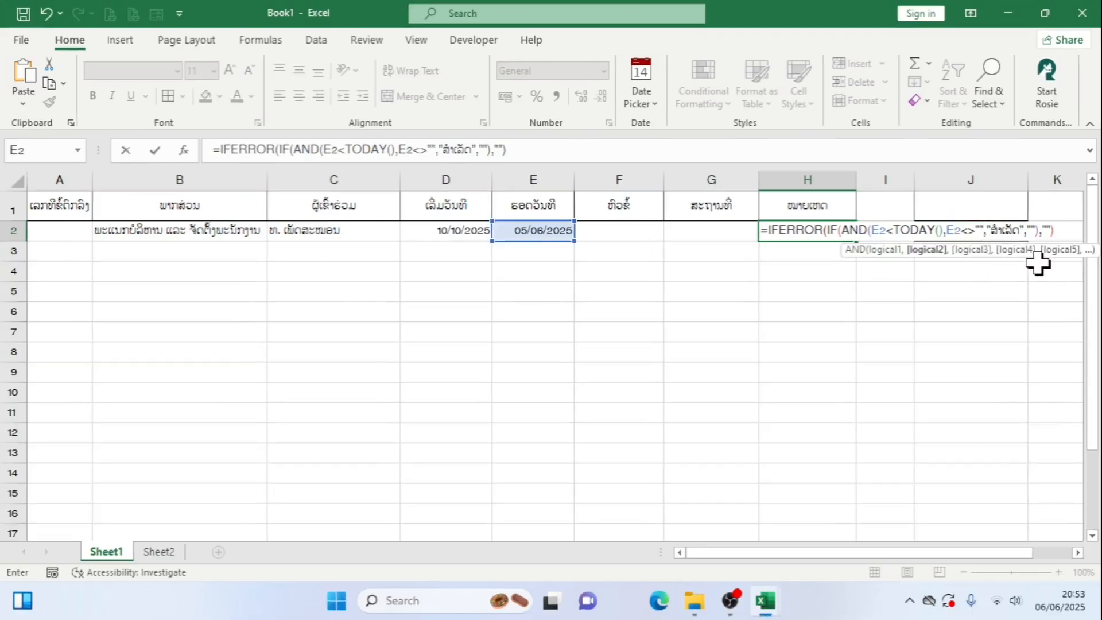
pyautogui.write(')')
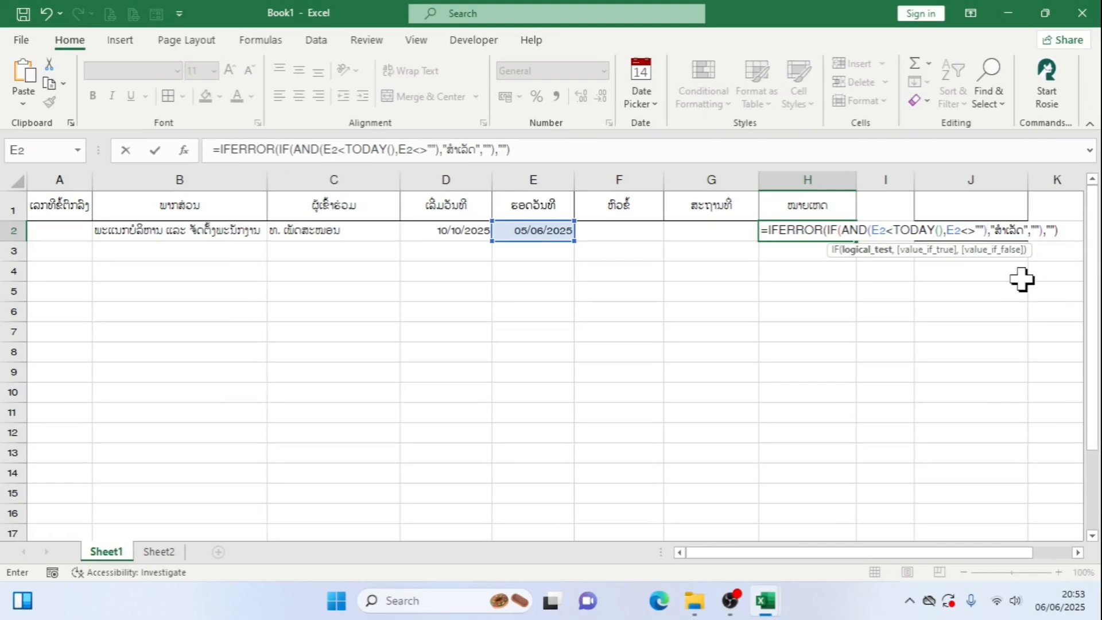
pyautogui.press('Return')
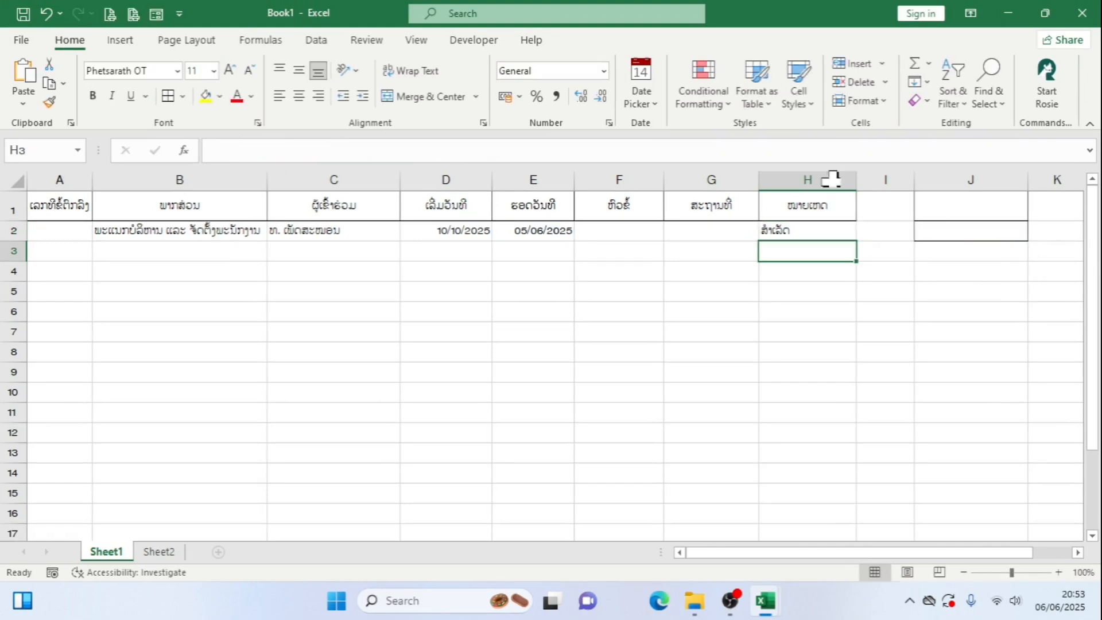
# Fill the revised AND remarks formula from H2 down to H3 and inspect the copy with the end date empty
pyautogui.click(830, 228)
pyautogui.moveTo(862, 241); pyautogui.dragTo(843, 264)
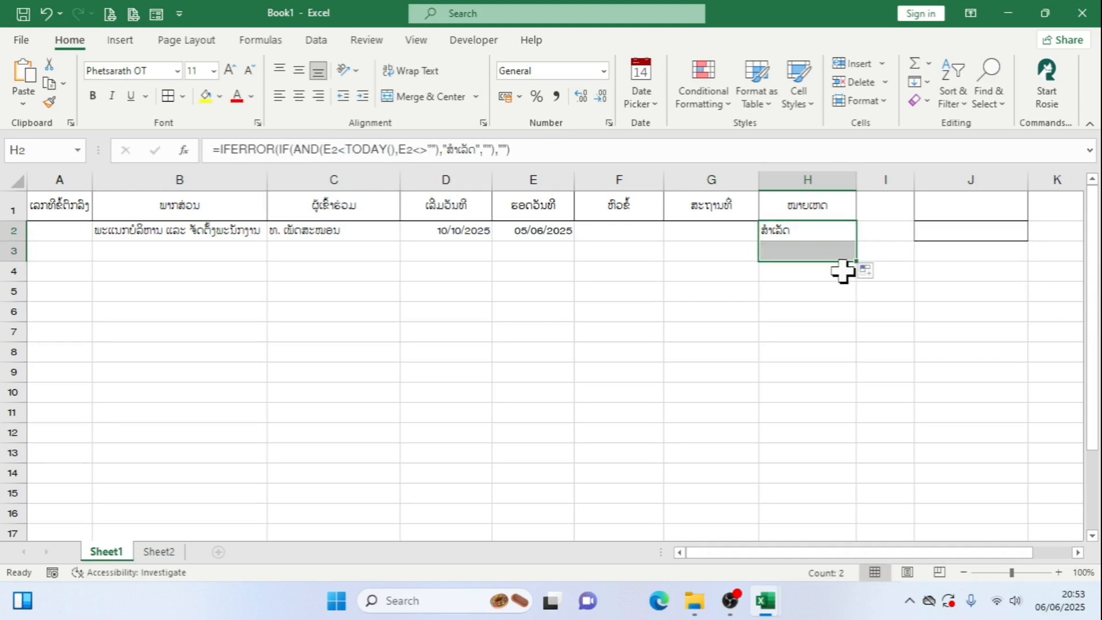
pyautogui.click(832, 256)
pyautogui.doubleClick(814, 256)
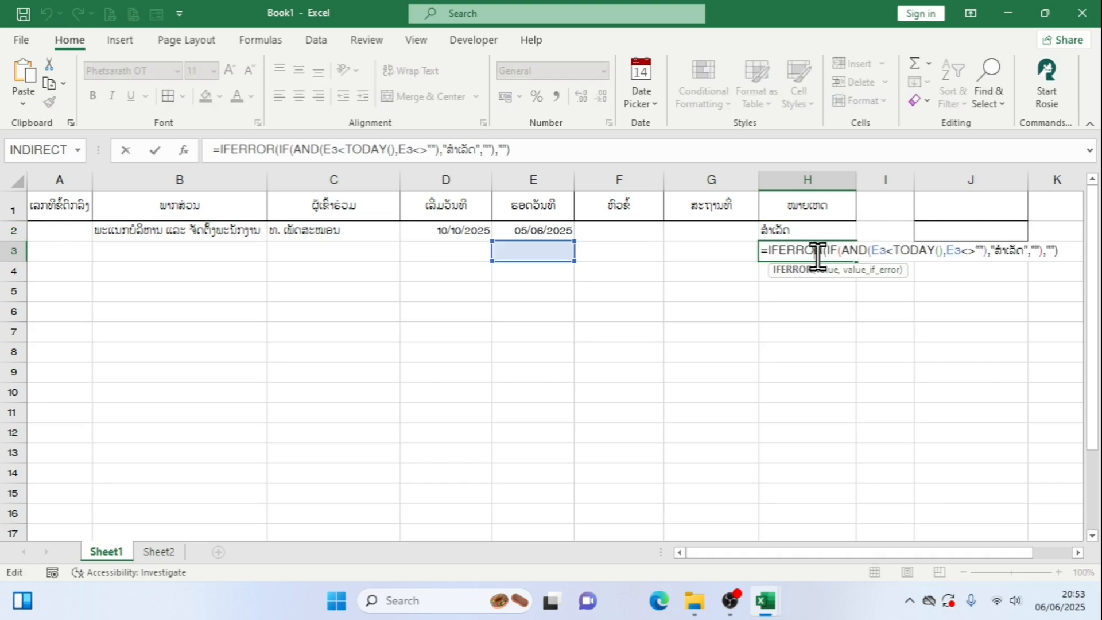
pyautogui.press('Return')
pyautogui.click(834, 248)
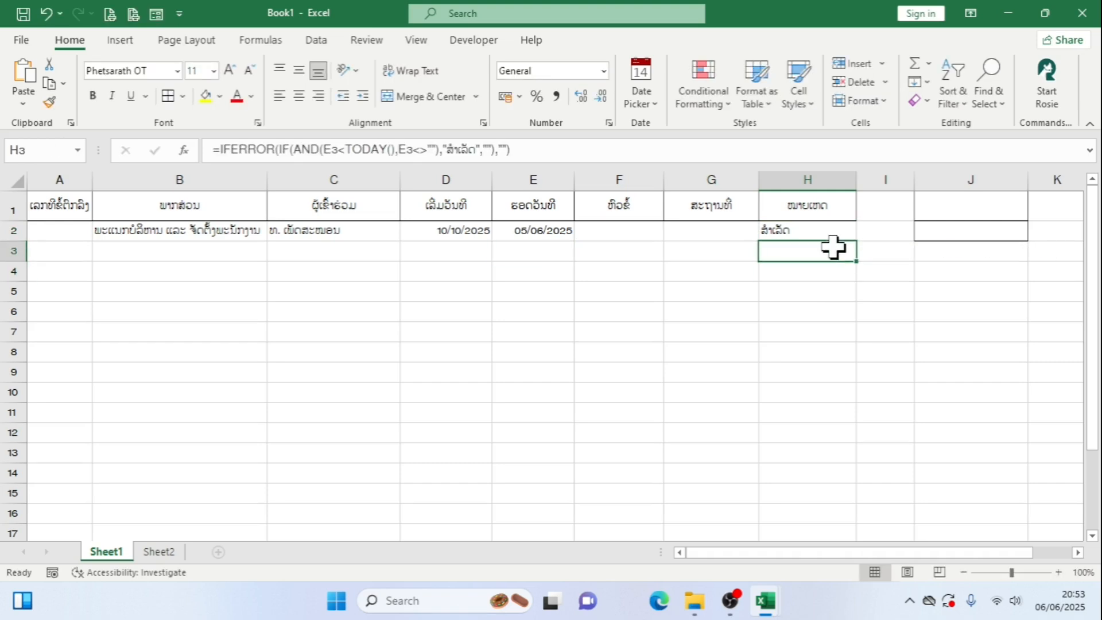
# Clear the copied remarks formula from row 3, leaving H3 selected
pyautogui.click(611, 256)
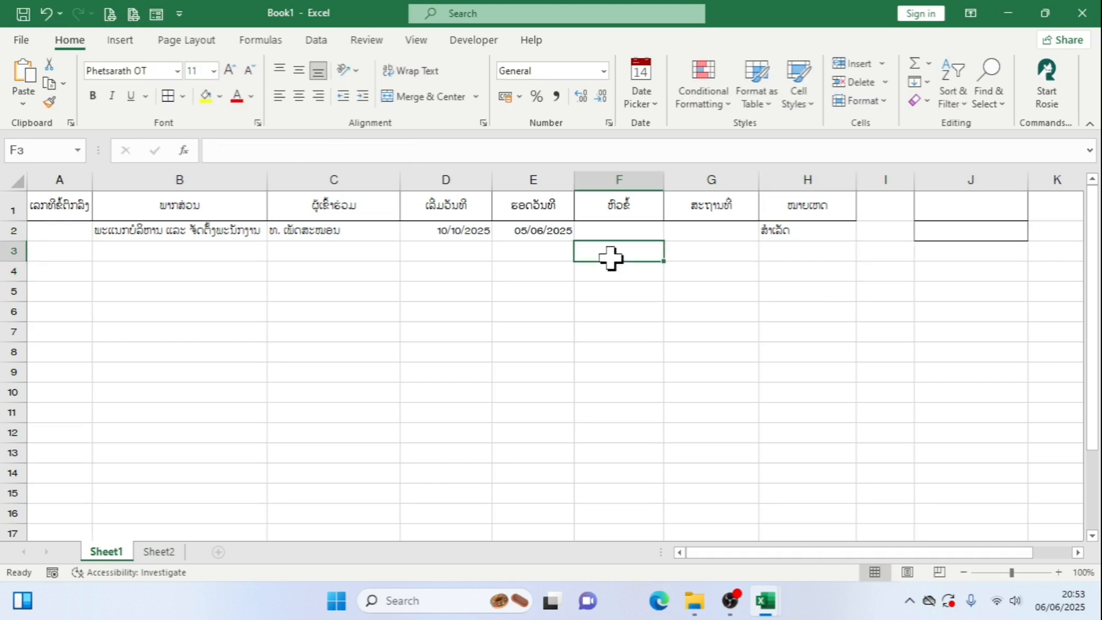
pyautogui.moveTo(848, 261); pyautogui.dragTo(150, 253)
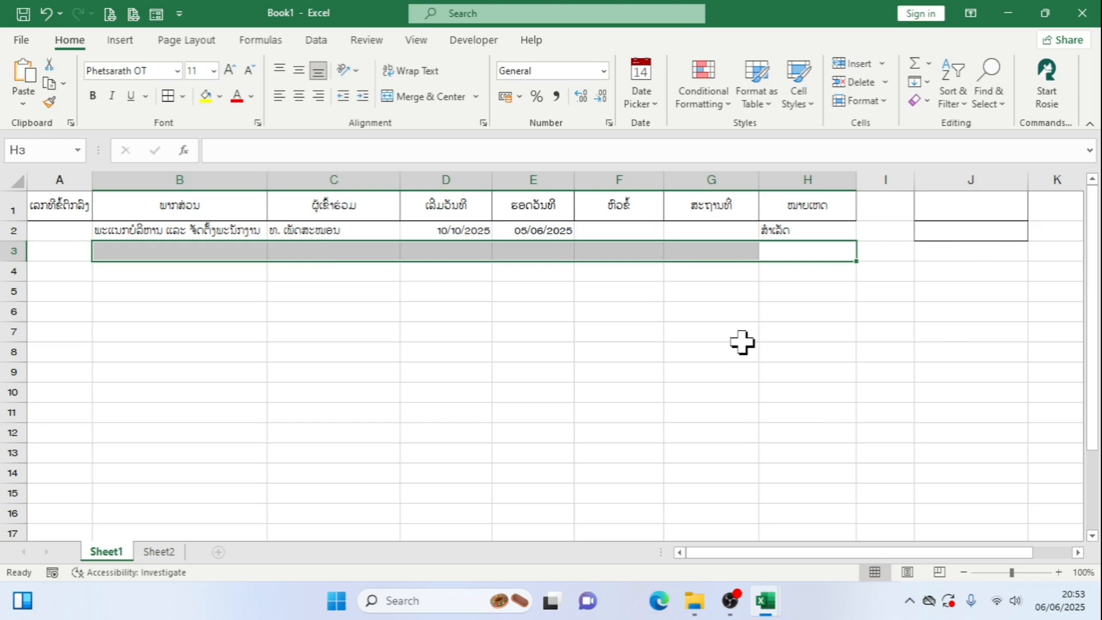
pyautogui.click(806, 254)
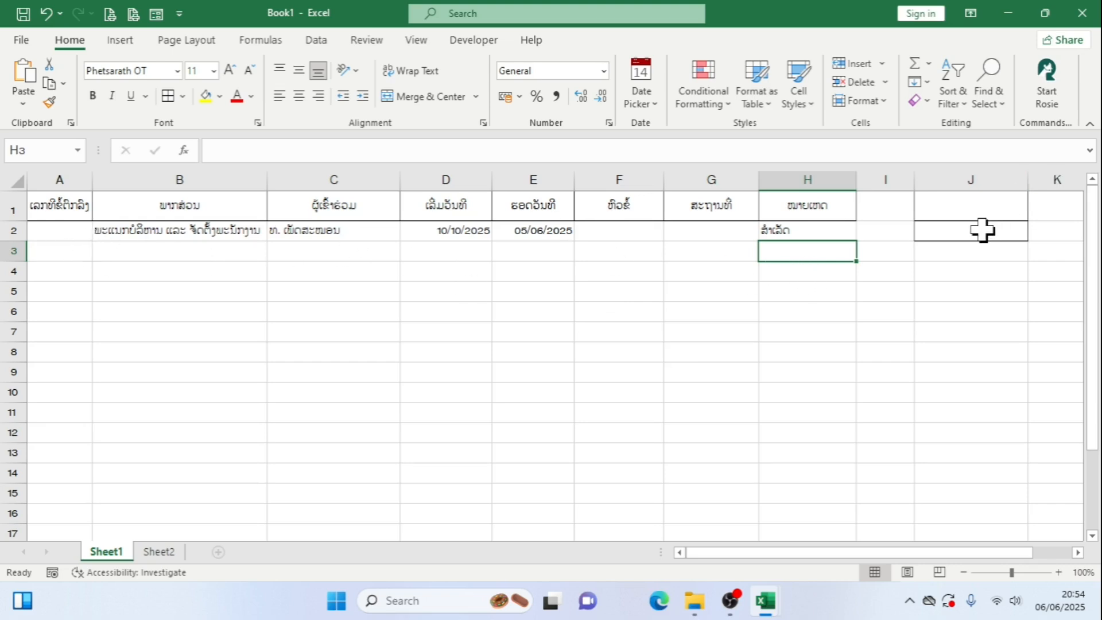
# Switch to the finished training-tracking workbook and copy the date-search heading in J1 of Sheet1
pyautogui.click(982, 209)
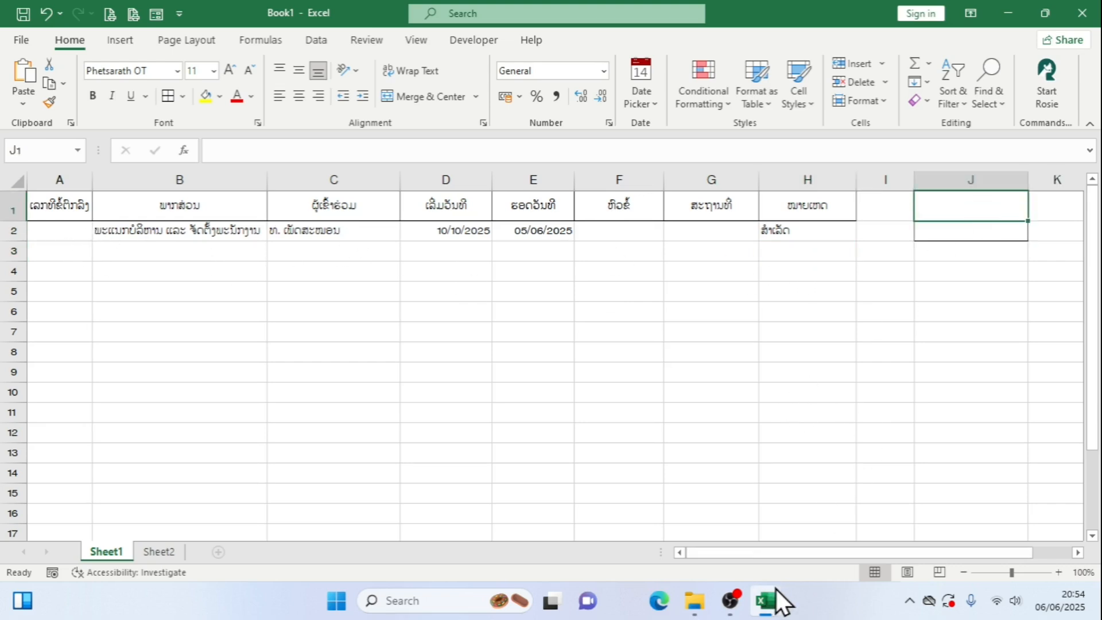
pyautogui.moveTo(781, 602)
pyautogui.click(727, 536)
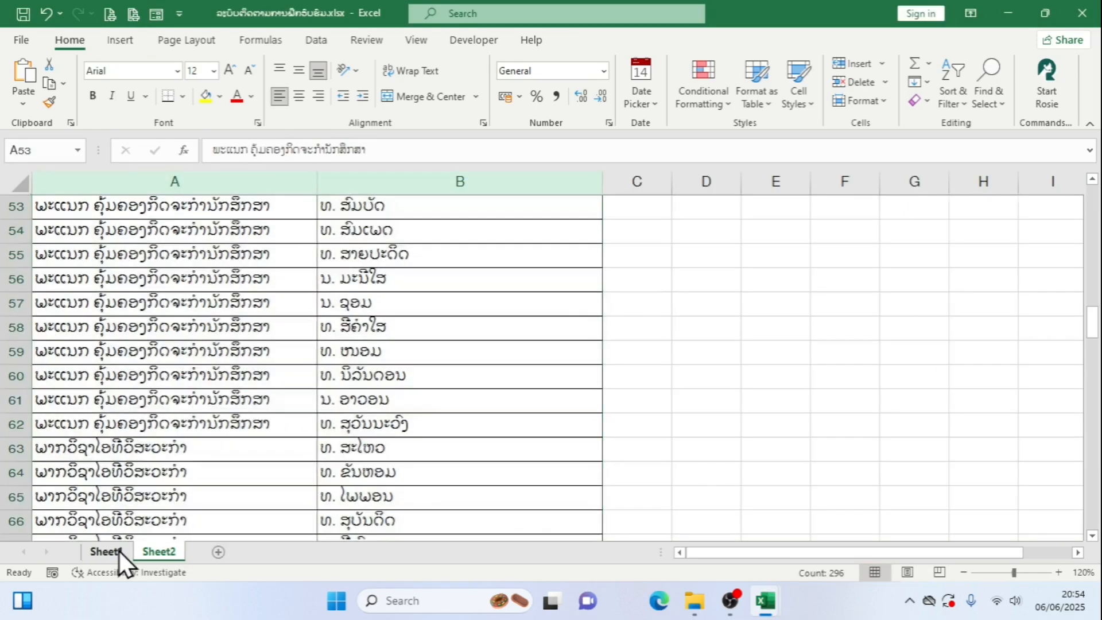
pyautogui.click(106, 551)
pyautogui.click(979, 213)
pyautogui.rightClick(978, 214)
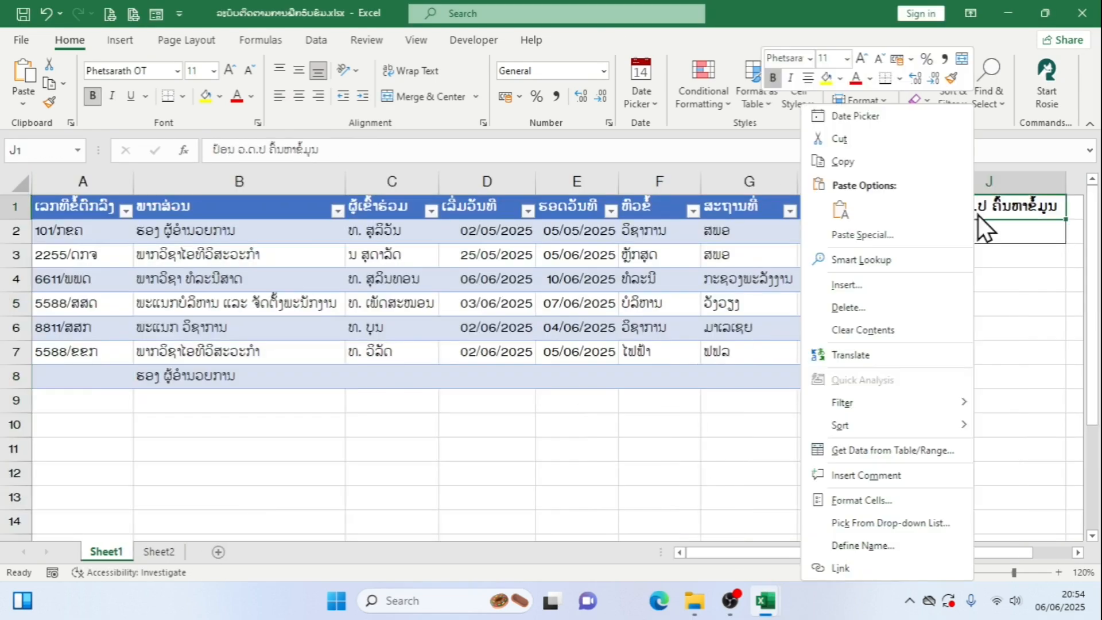
pyautogui.click(891, 164)
# Paste the heading ປ້ອນ ວ.ດ.ປ ຄົ້ນຫາຂໍ້ມູນ into J1 of Book1 and autofit the width of column J
pyautogui.moveTo(775, 607)
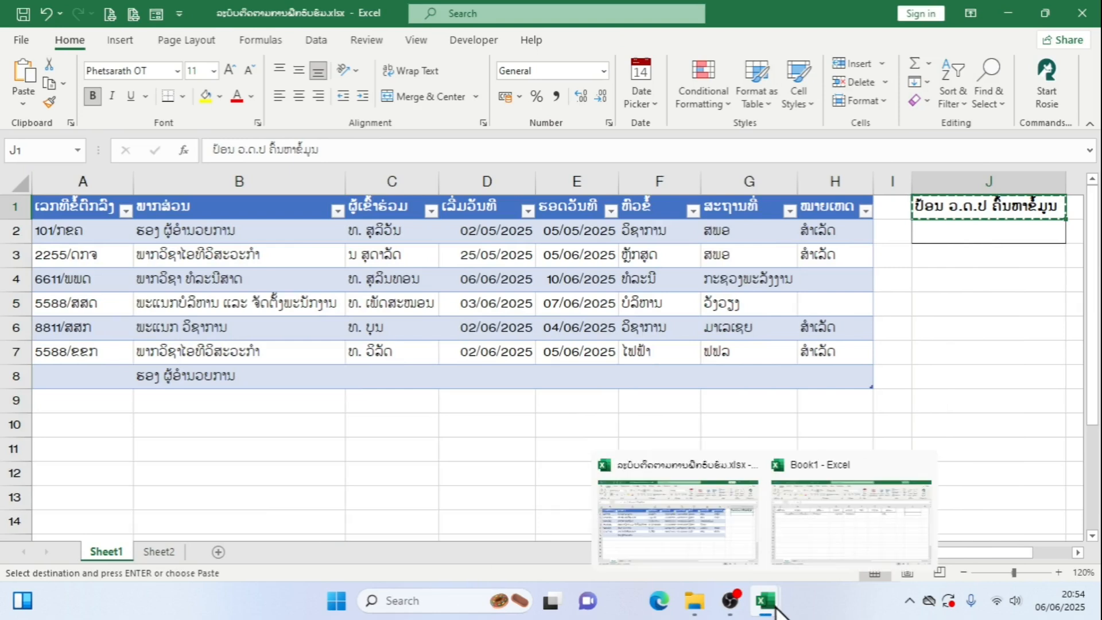
pyautogui.click(836, 536)
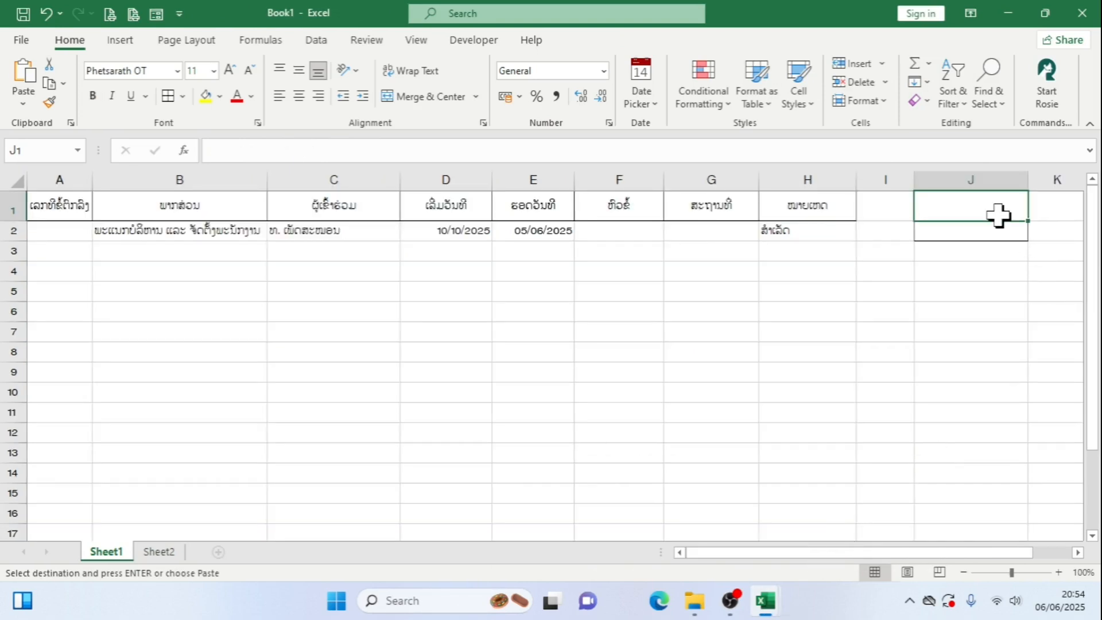
pyautogui.press('Return')
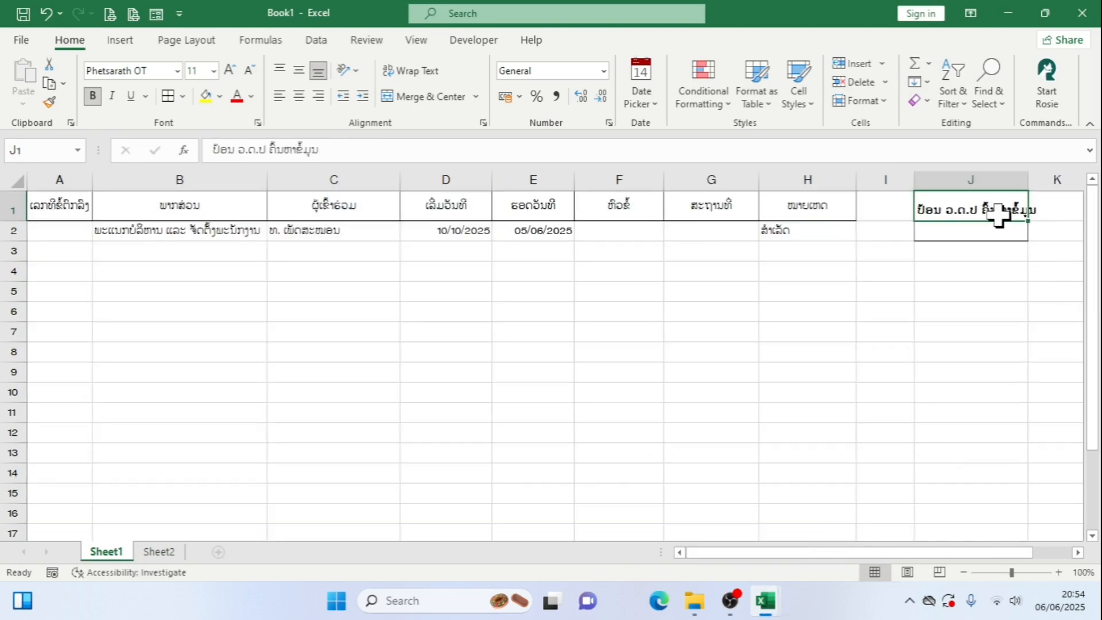
pyautogui.doubleClick(1027, 179)
# Create a new conditional formatting rule for A2:H2 of the type "Use a formula to determine which cells to format"
pyautogui.click(59, 231)
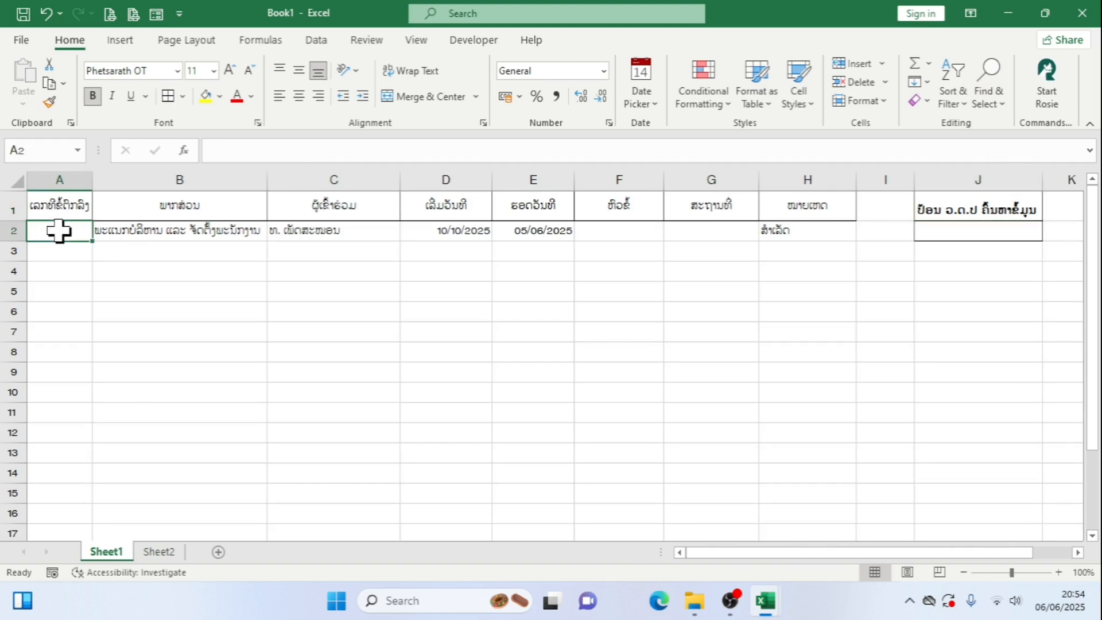
pyautogui.moveTo(59, 231); pyautogui.dragTo(776, 232)
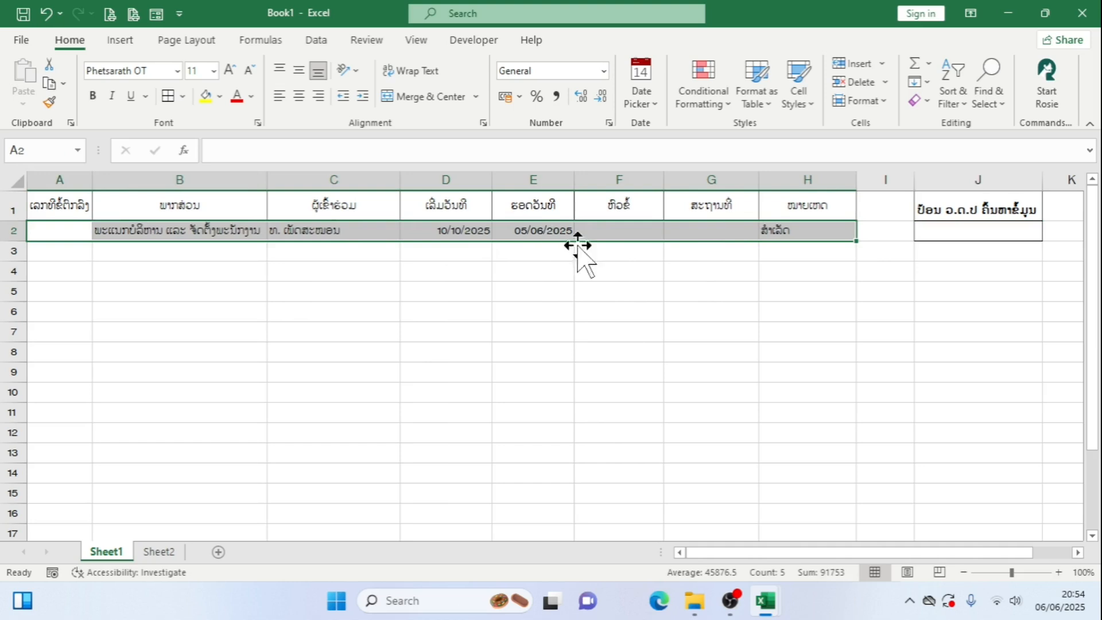
pyautogui.click(729, 102)
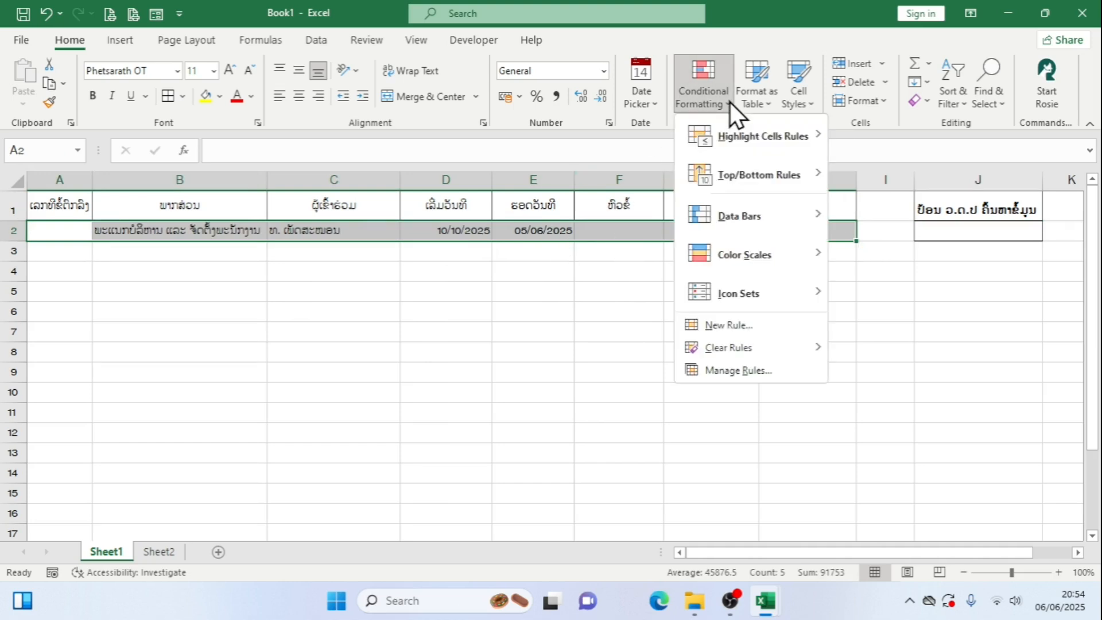
pyautogui.moveTo(750, 128)
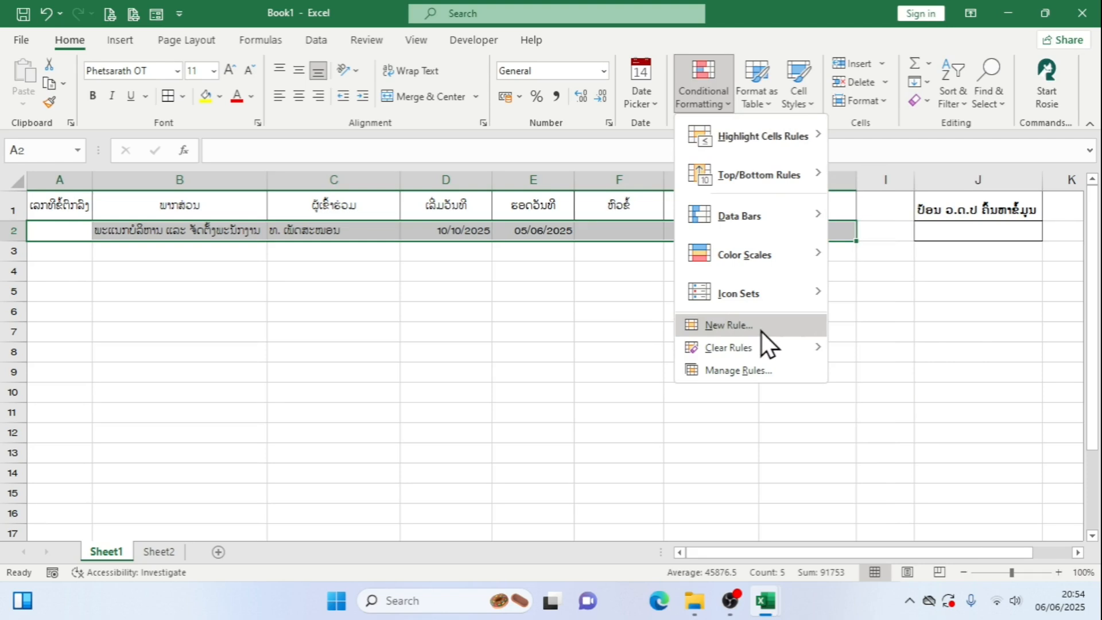
pyautogui.moveTo(666, 49); pyautogui.dragTo(730, 109)
pyautogui.moveTo(680, 312); pyautogui.dragTo(780, 329)
pyautogui.press('Escape')
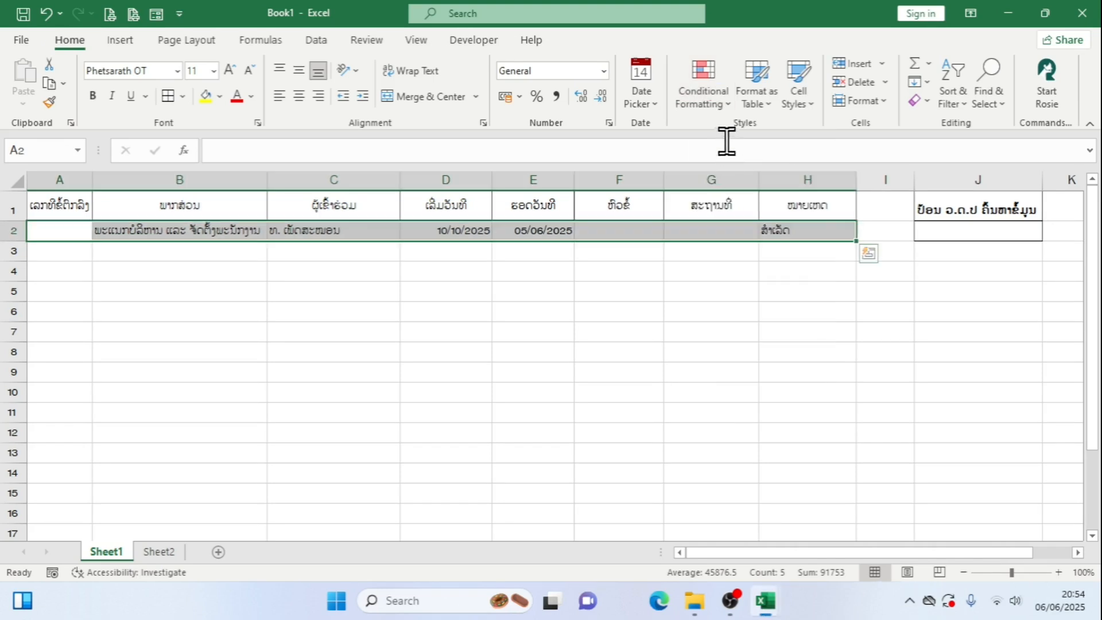
pyautogui.click(726, 102)
pyautogui.click(726, 324)
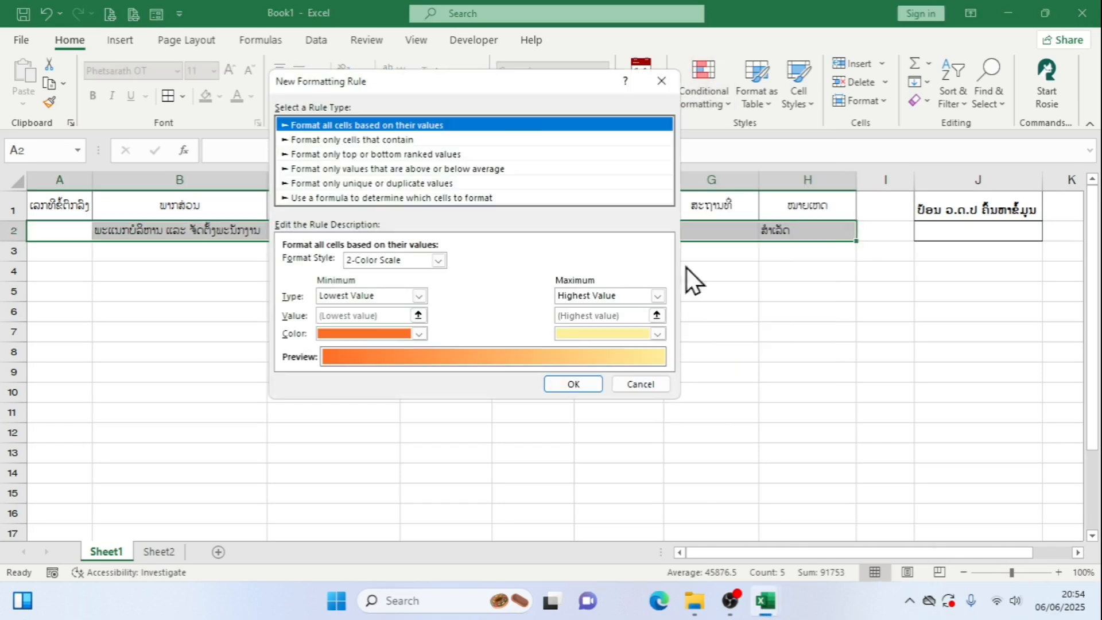
pyautogui.click(437, 197)
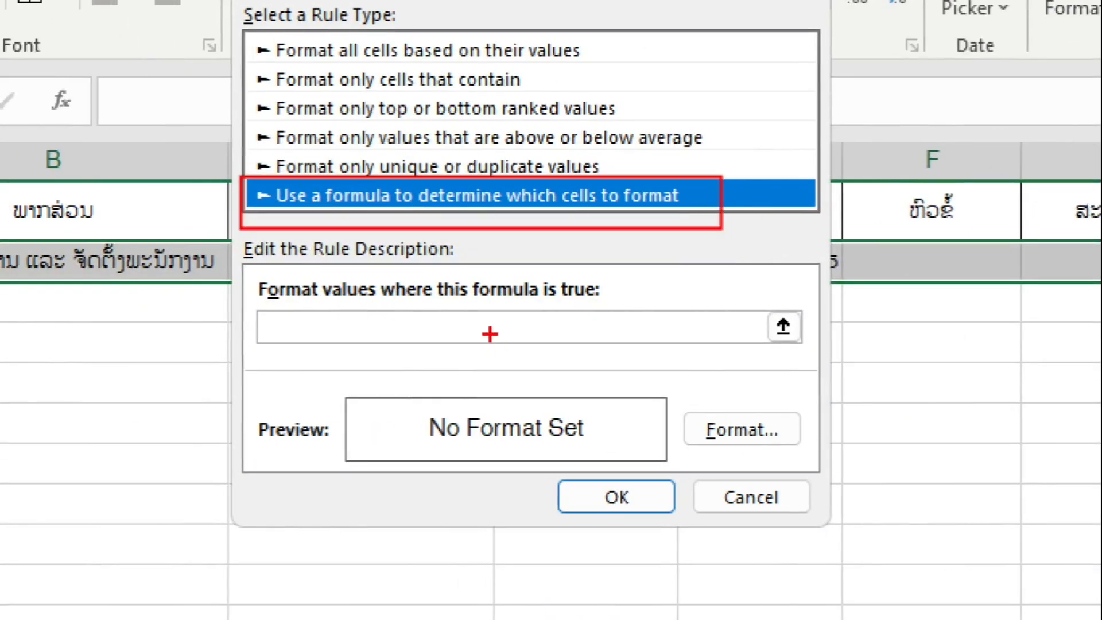
pyautogui.moveTo(240, 303); pyautogui.dragTo(558, 389)
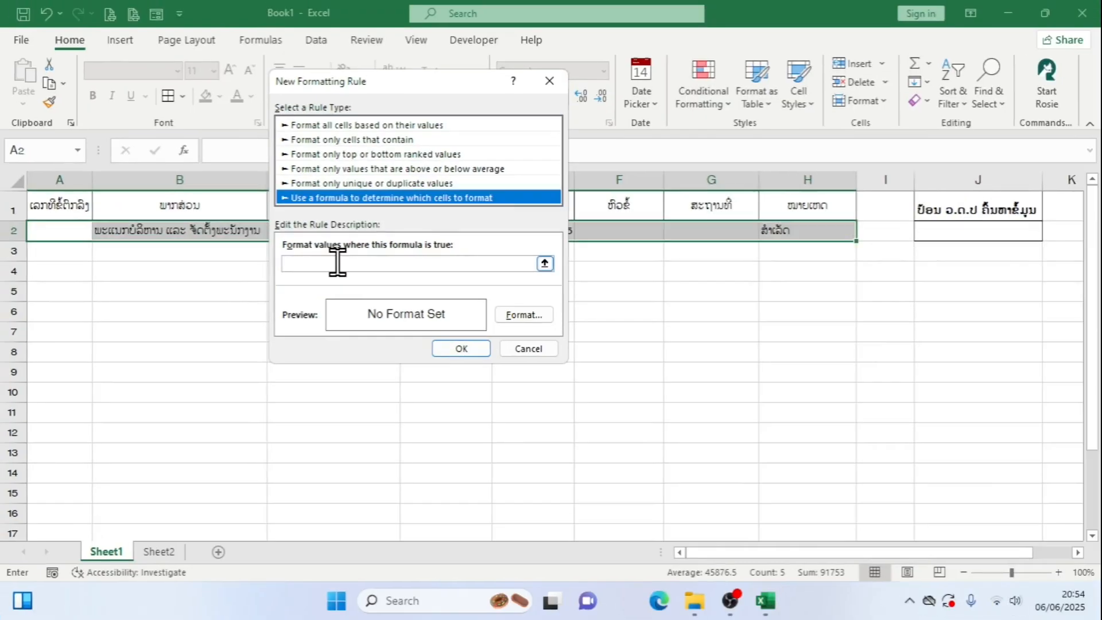
# Begin the rule's formula with = and move the rule dialog clear of the end-date cell E2
pyautogui.click(337, 262)
pyautogui.write('=')
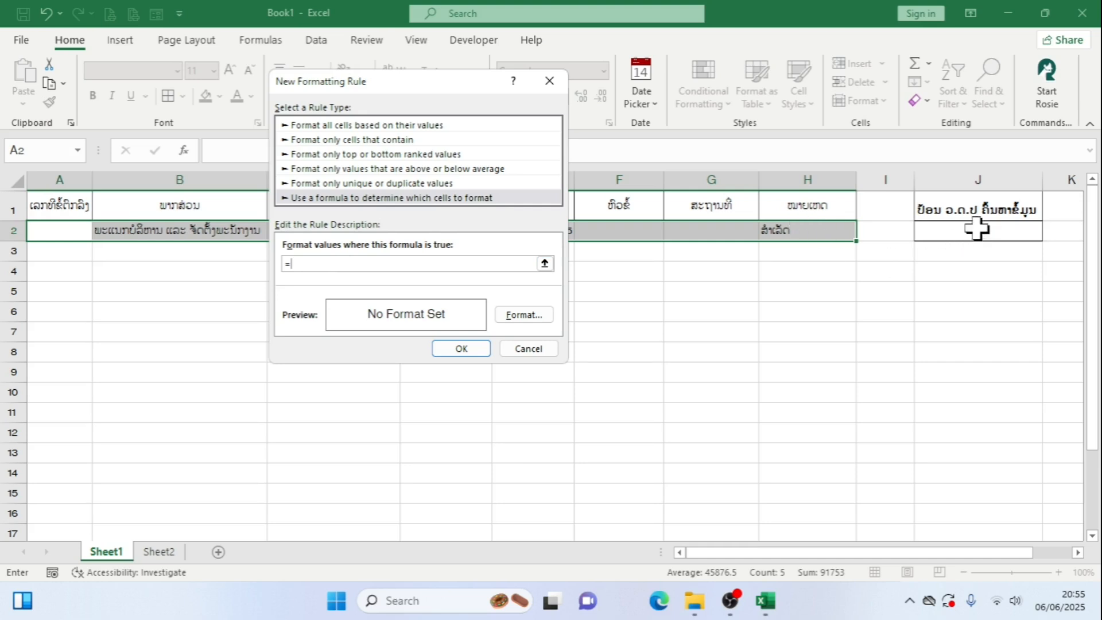
pyautogui.moveTo(392, 206); pyautogui.dragTo(381, 222)
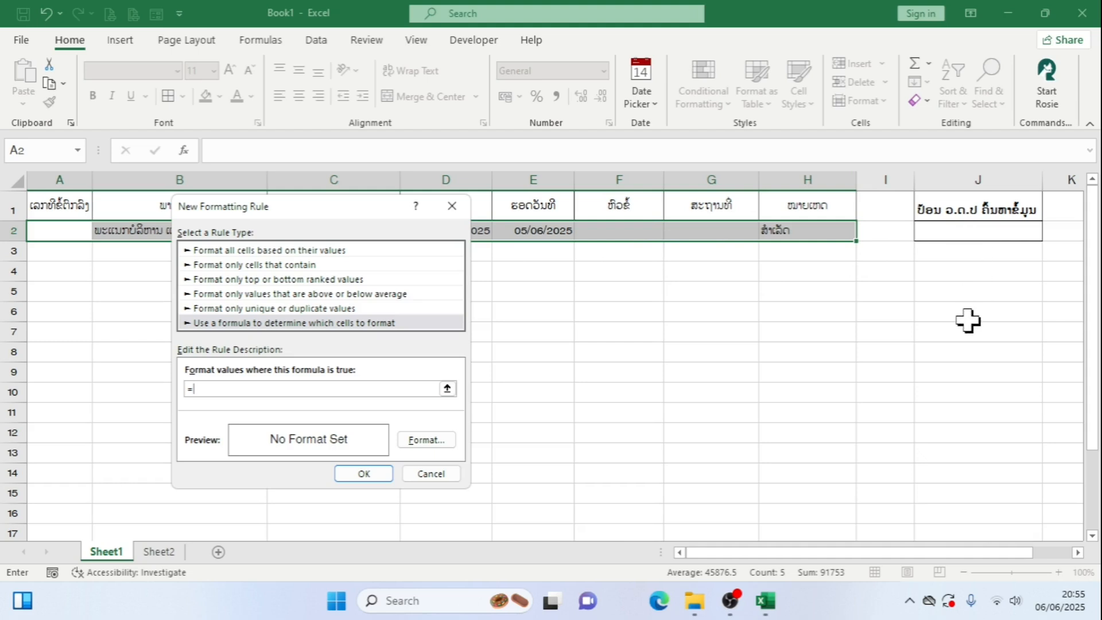
pyautogui.click(971, 230)
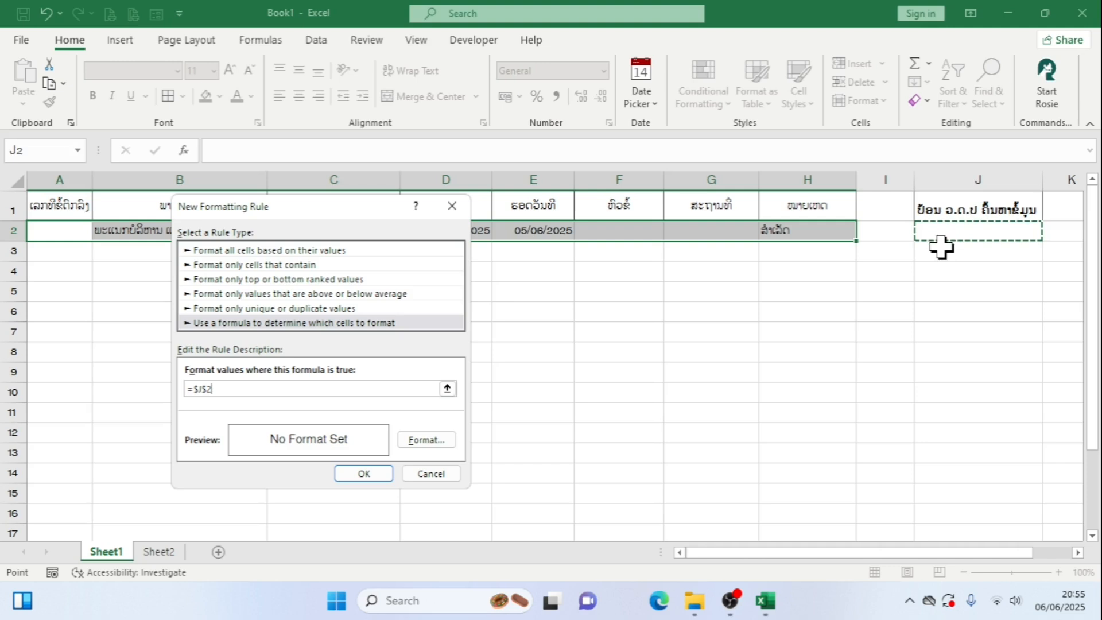
pyautogui.press('BackSpace')
pyautogui.press('BackSpace')
pyautogui.press('BackSpace')
pyautogui.press('BackSpace')
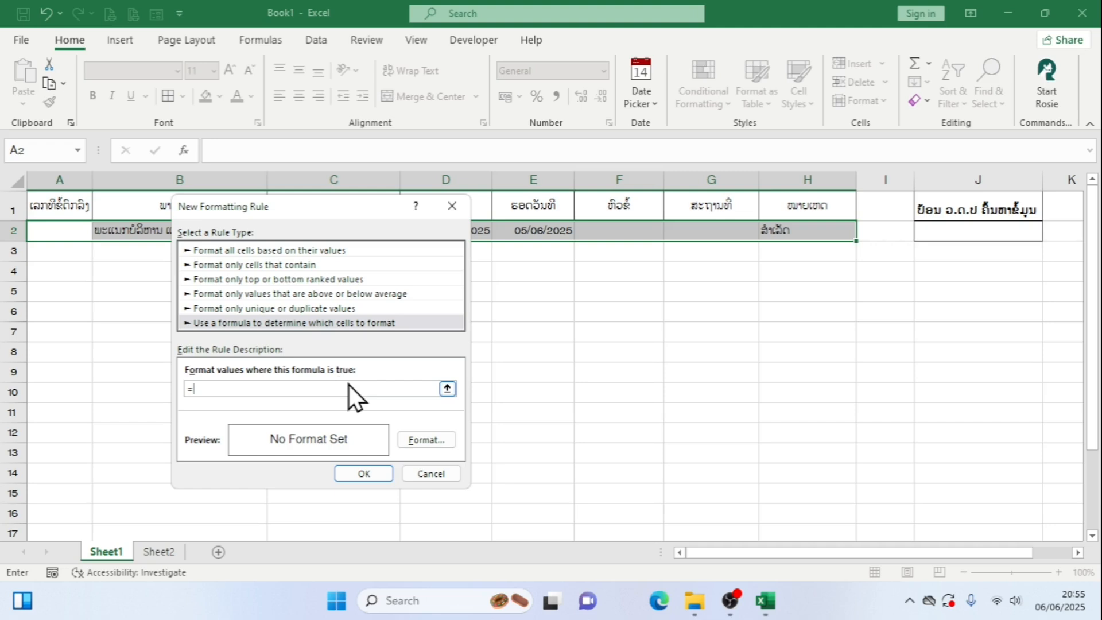
# Enter the first condition of the rule's formula so that it reads =and($E2>=$J$2, comparing the end date with the search date
pyautogui.write('and(')
pyautogui.click(542, 230)
pyautogui.press('BackSpace')
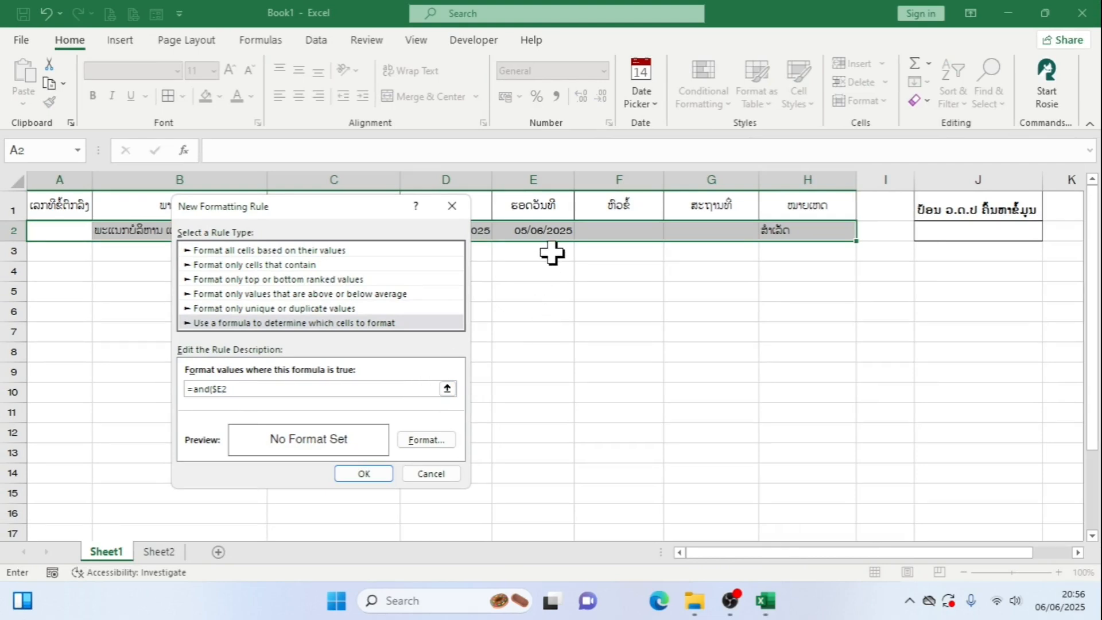
pyautogui.click(244, 394)
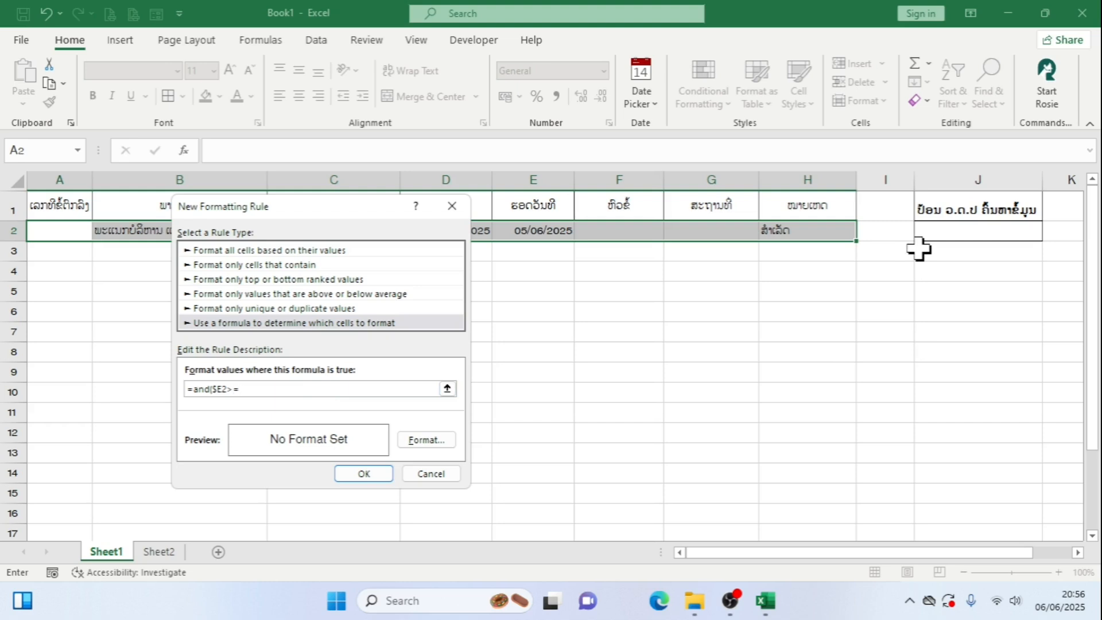
pyautogui.click(983, 231)
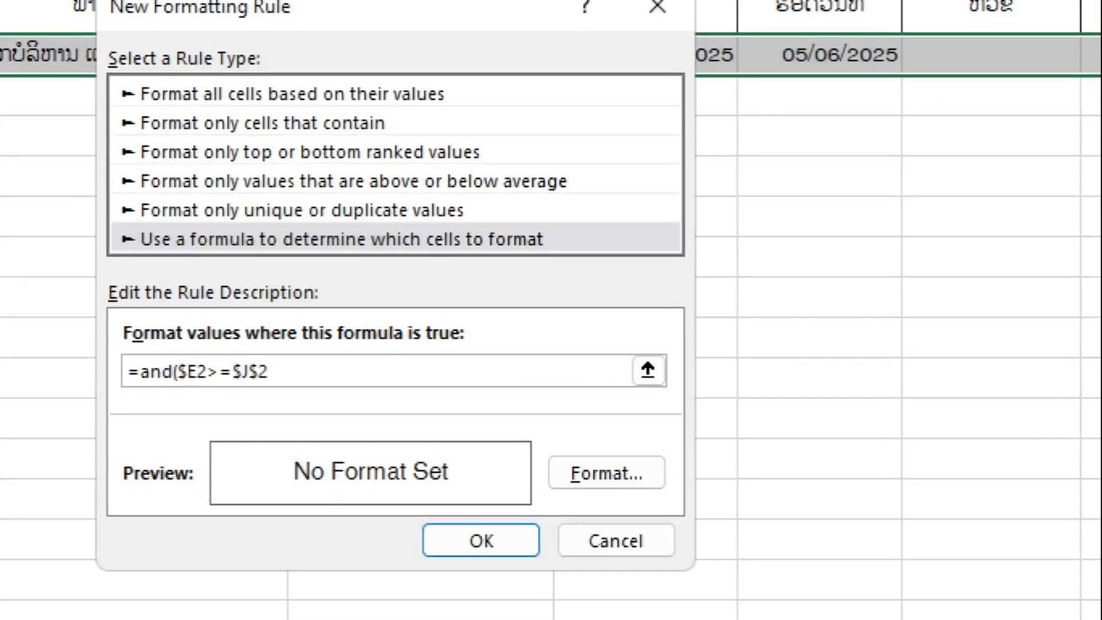
pyautogui.moveTo(223, 352); pyautogui.dragTo(282, 395)
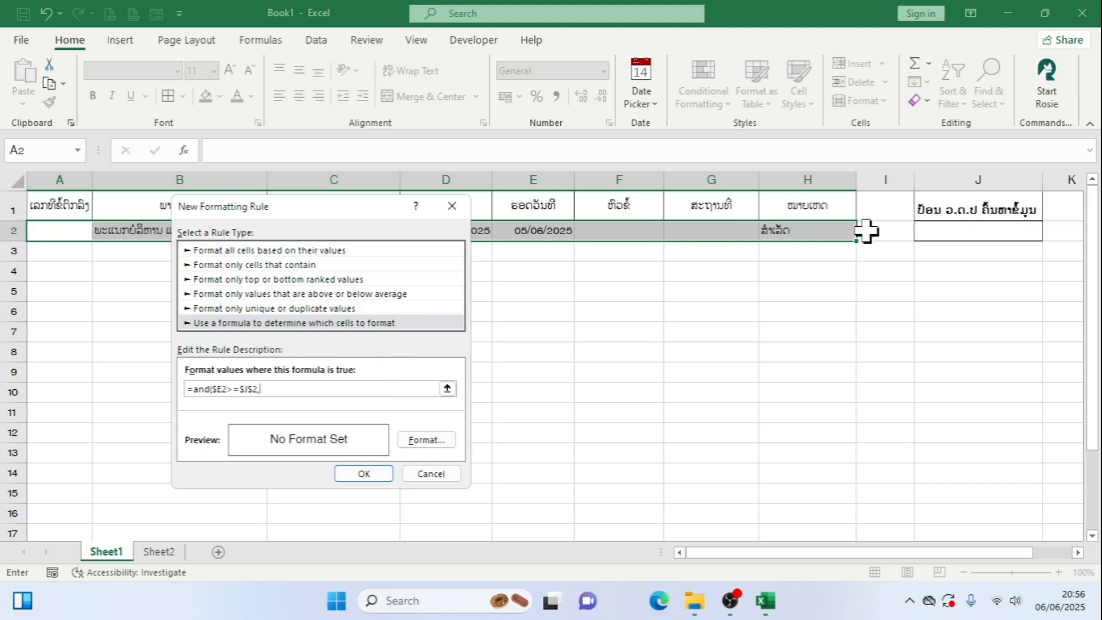
# Complete the rule's formula with a non-blank check on the search cell: =and($E2>=$J$2,$J$2<>"")
pyautogui.click(976, 232)
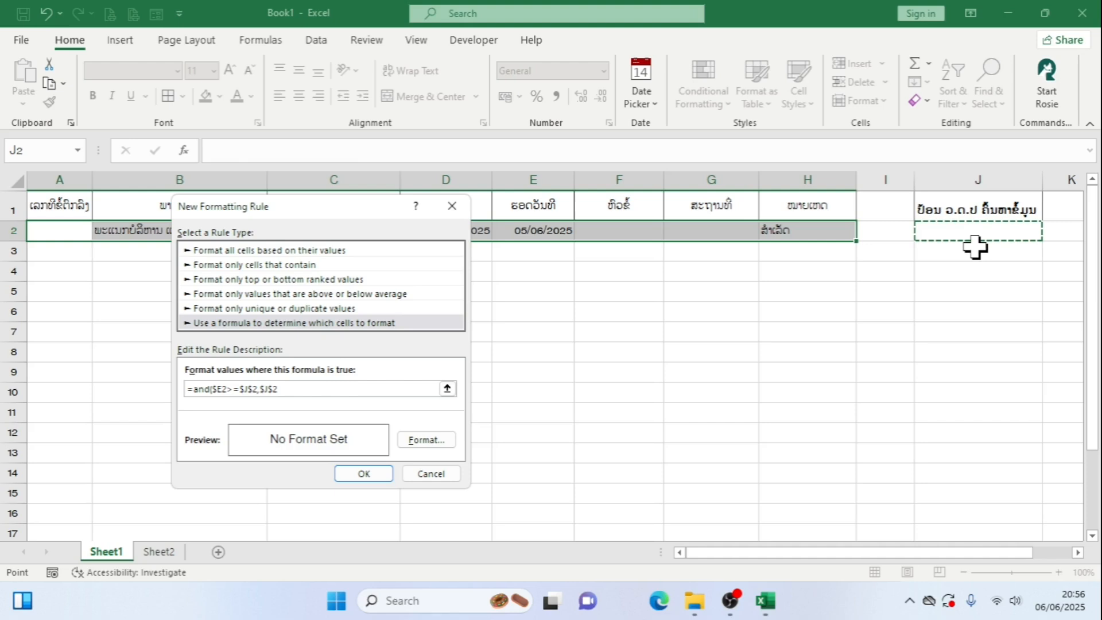
pyautogui.write('<>"')
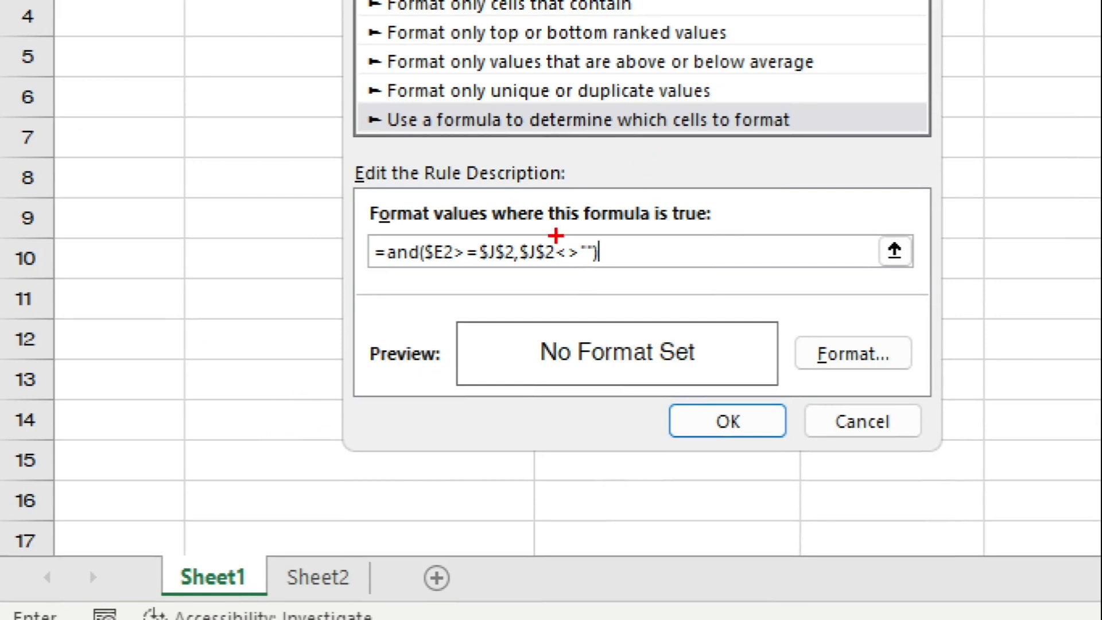
pyautogui.moveTo(554, 235)
pyautogui.mouseDown()
pyautogui.moveTo(577, 274)
pyautogui.moveTo(620, 281)
pyautogui.mouseUp()
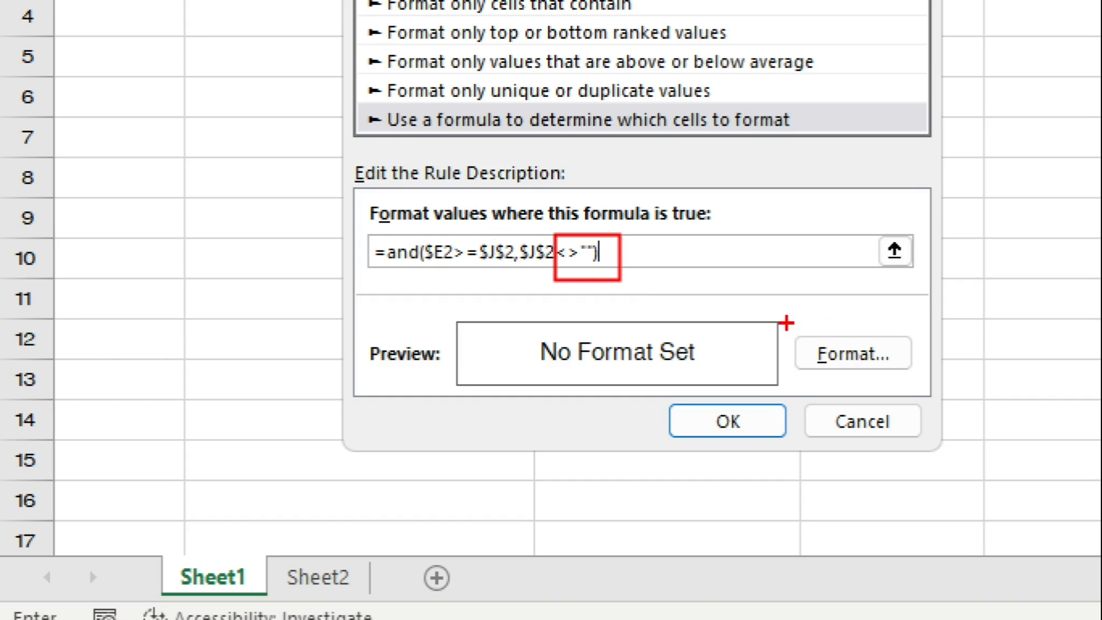
pyautogui.moveTo(786, 321); pyautogui.dragTo(931, 383)
pyautogui.press('Escape')
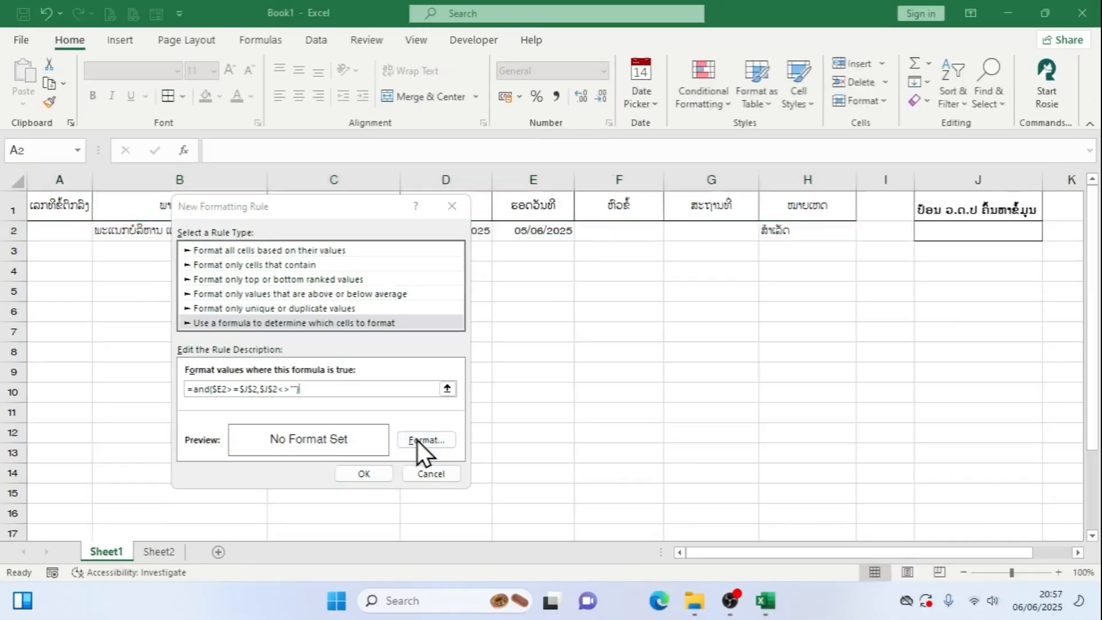
# Give the rule a light orange background fill and apply the new conditional formatting rule to row 2
pyautogui.click(408, 442)
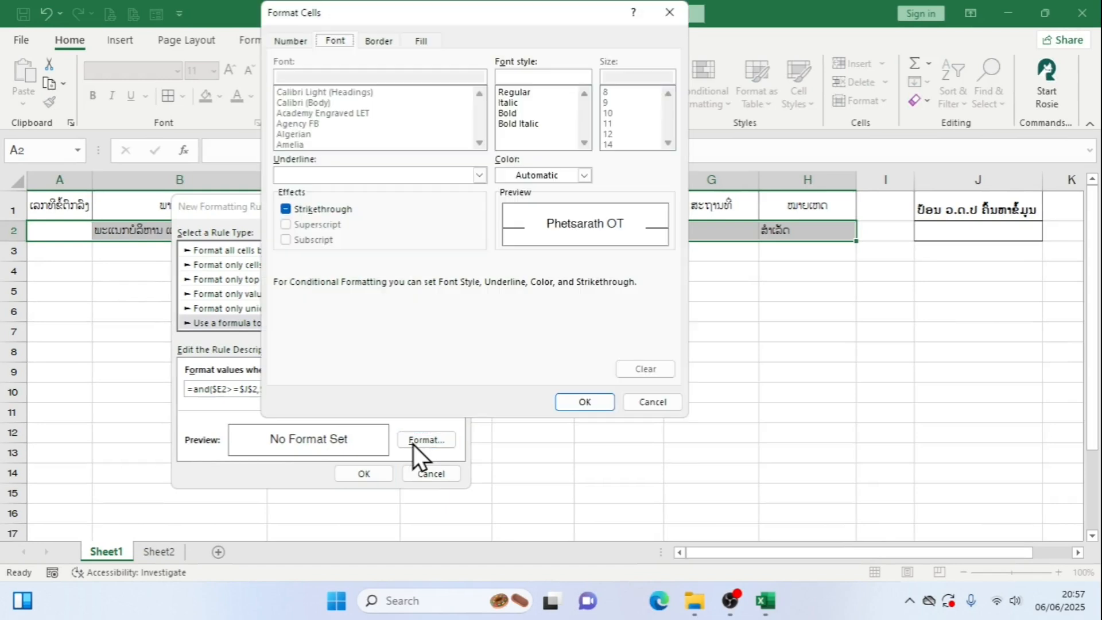
pyautogui.click(422, 42)
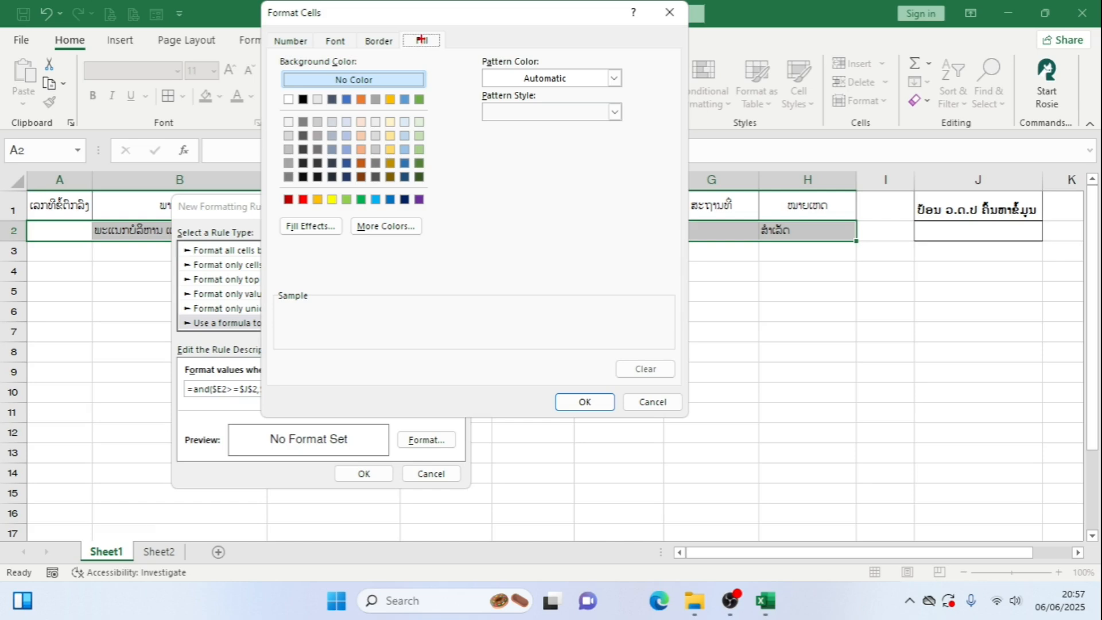
pyautogui.moveTo(396, 24); pyautogui.dragTo(447, 56)
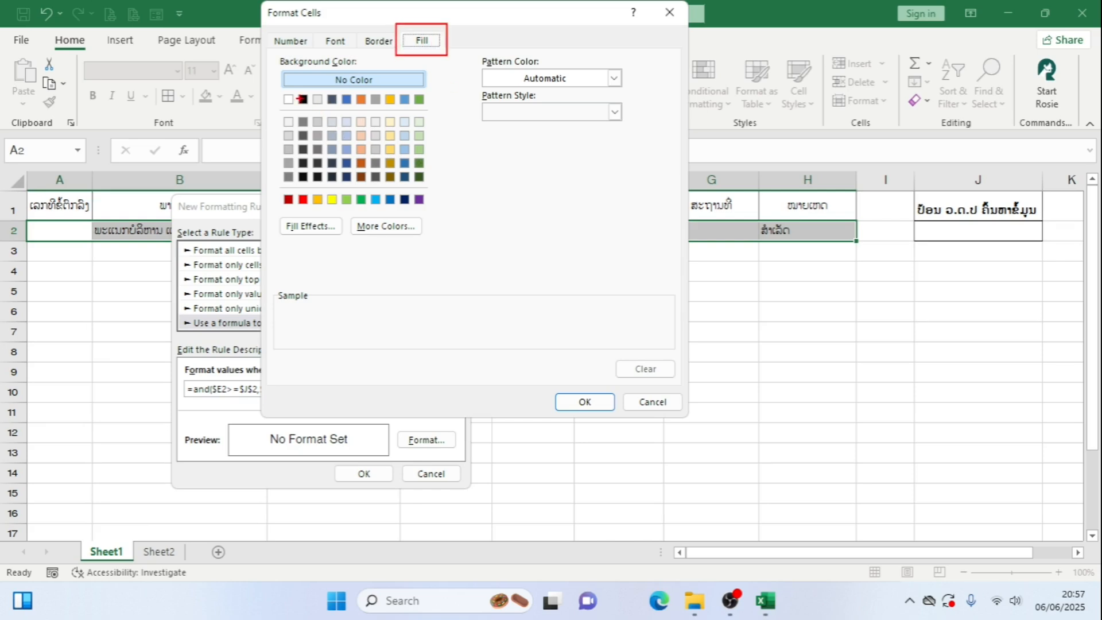
pyautogui.moveTo(276, 90)
pyautogui.mouseDown()
pyautogui.moveTo(318, 138)
pyautogui.moveTo(439, 222)
pyautogui.mouseUp()
pyautogui.press('Escape')
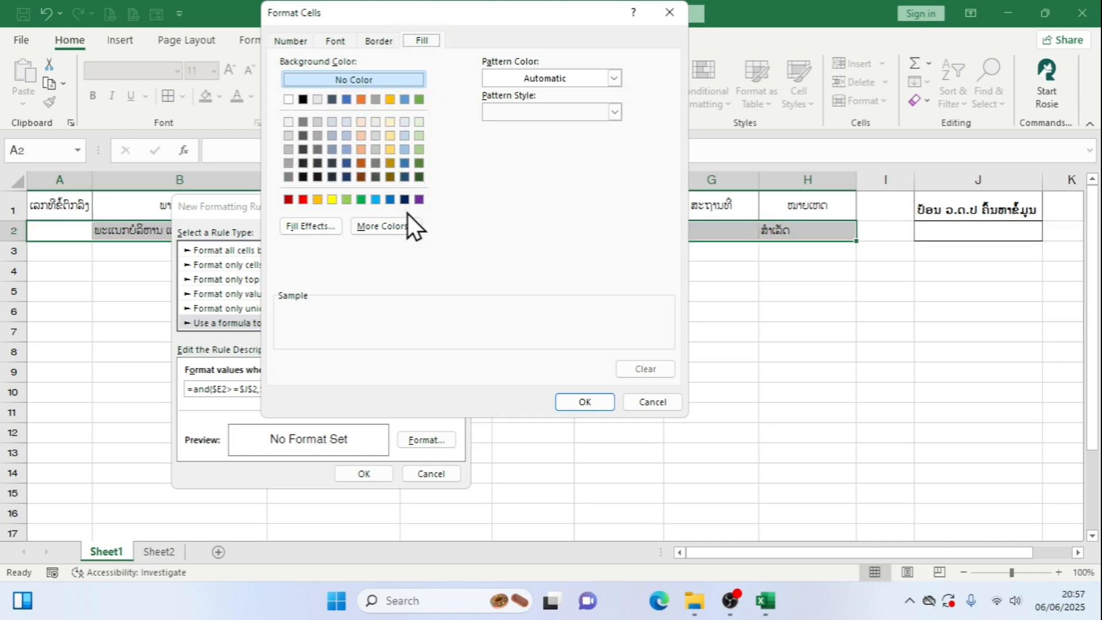
pyautogui.click(362, 137)
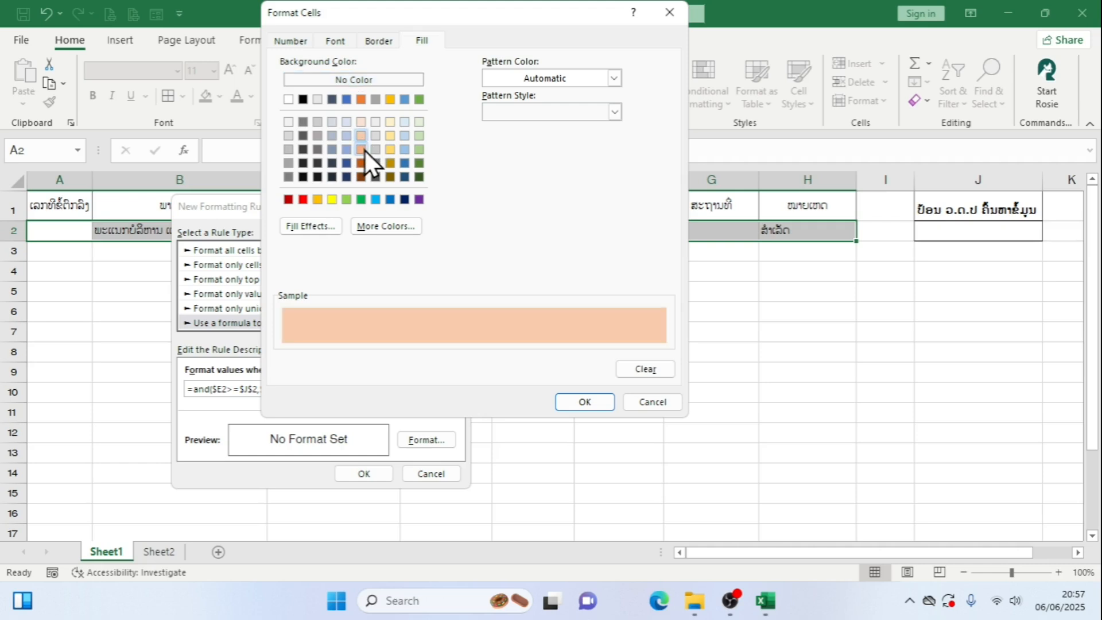
pyautogui.click(364, 150)
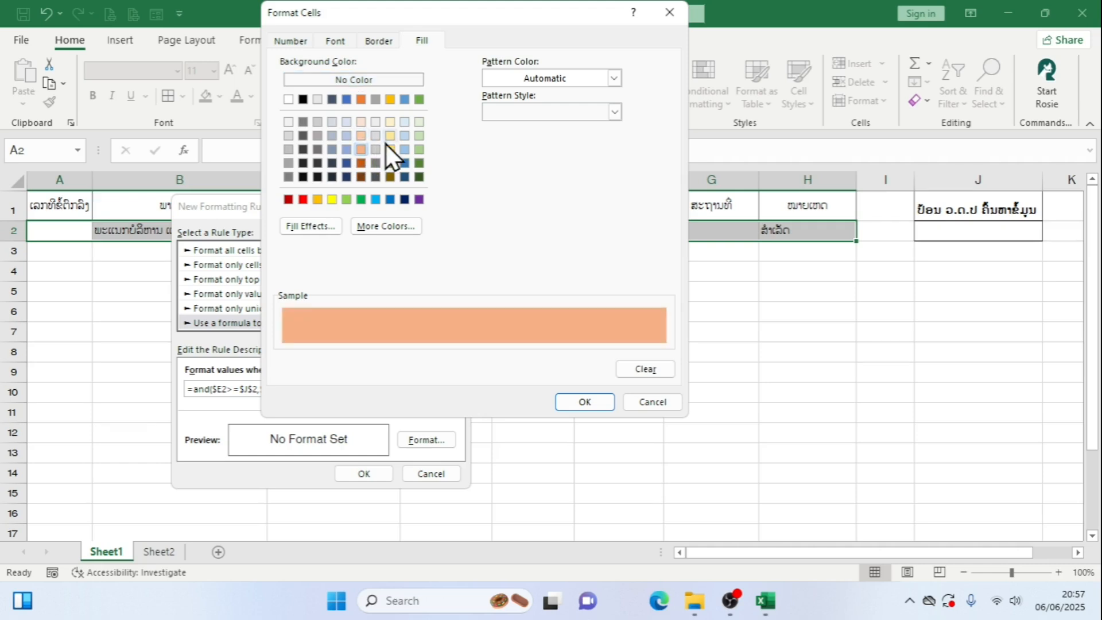
pyautogui.click(391, 136)
pyautogui.click(390, 149)
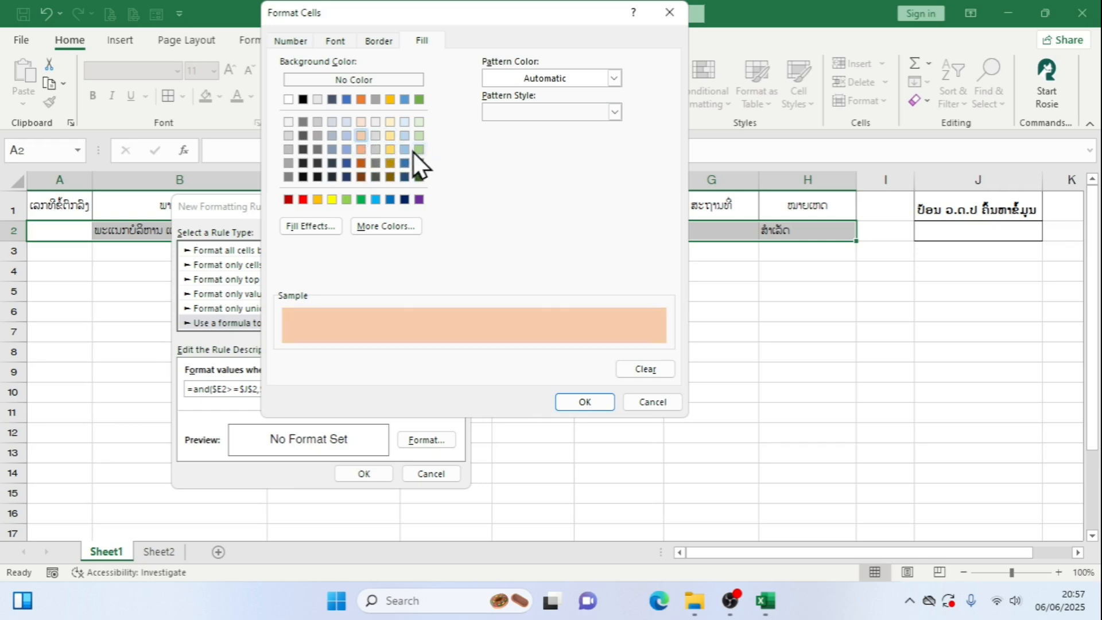
pyautogui.click(607, 405)
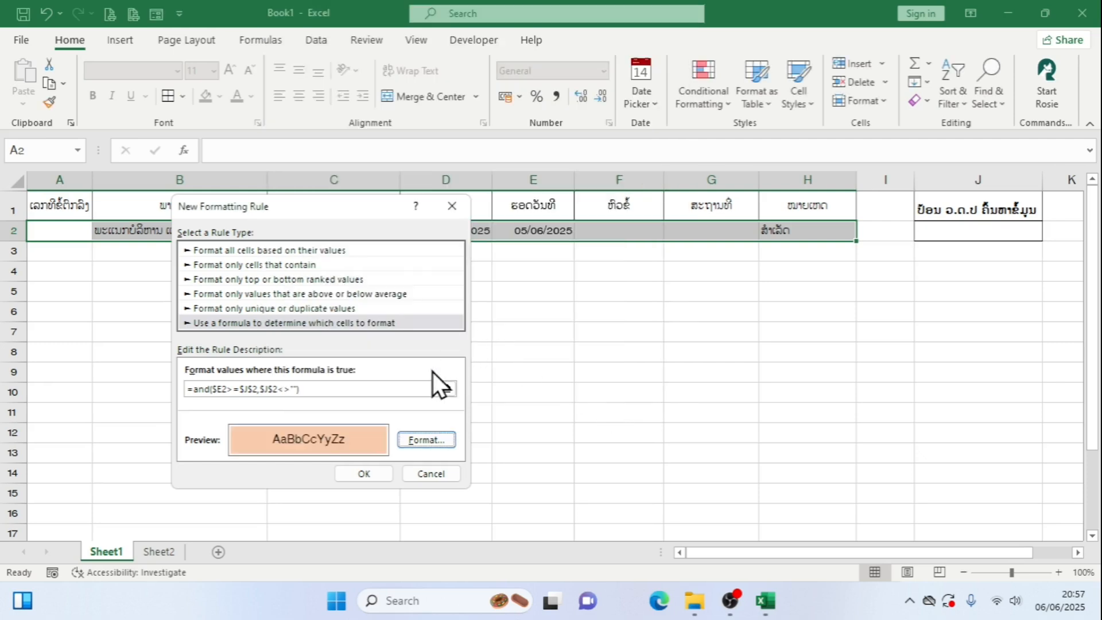
pyautogui.click(377, 474)
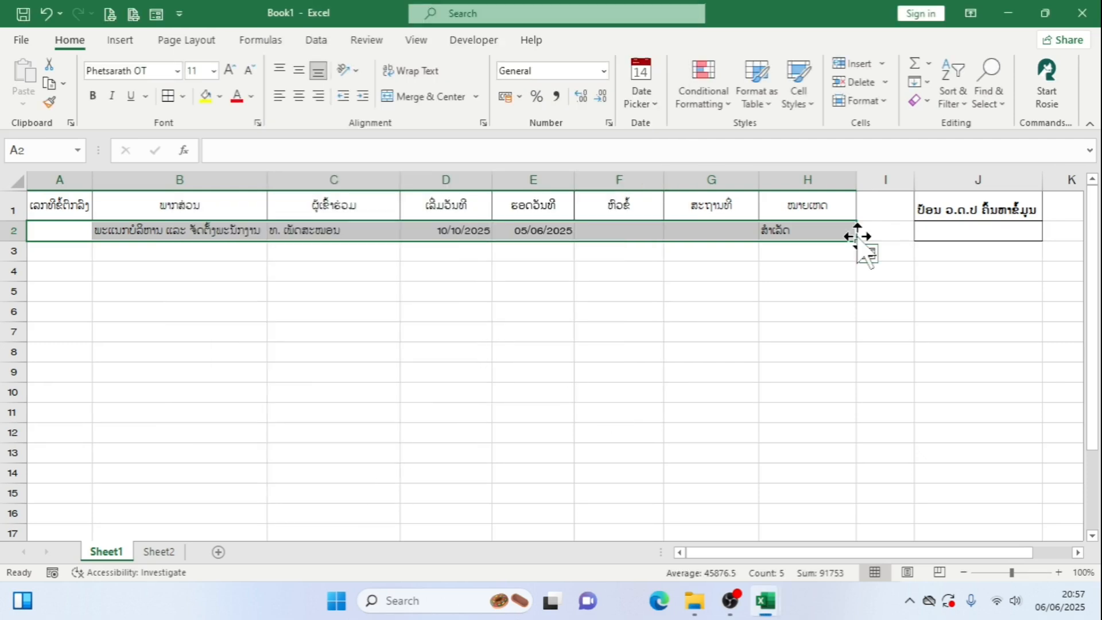
# Insert the date 06/06/2025 into search cell J2 with the Date Picker to test the rule
pyautogui.click(947, 237)
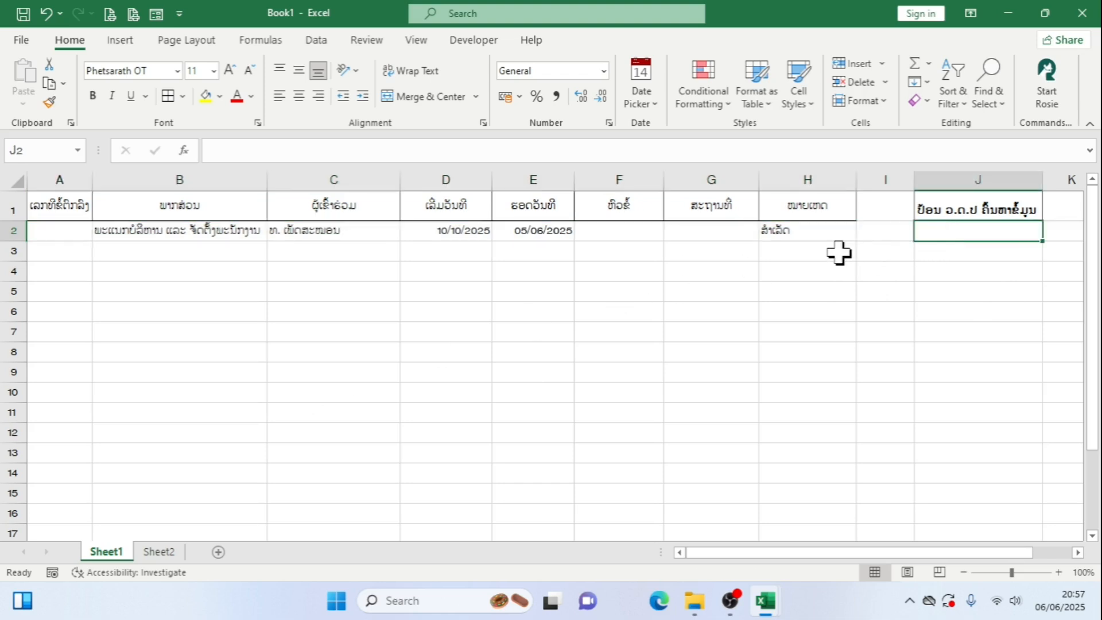
pyautogui.click(652, 98)
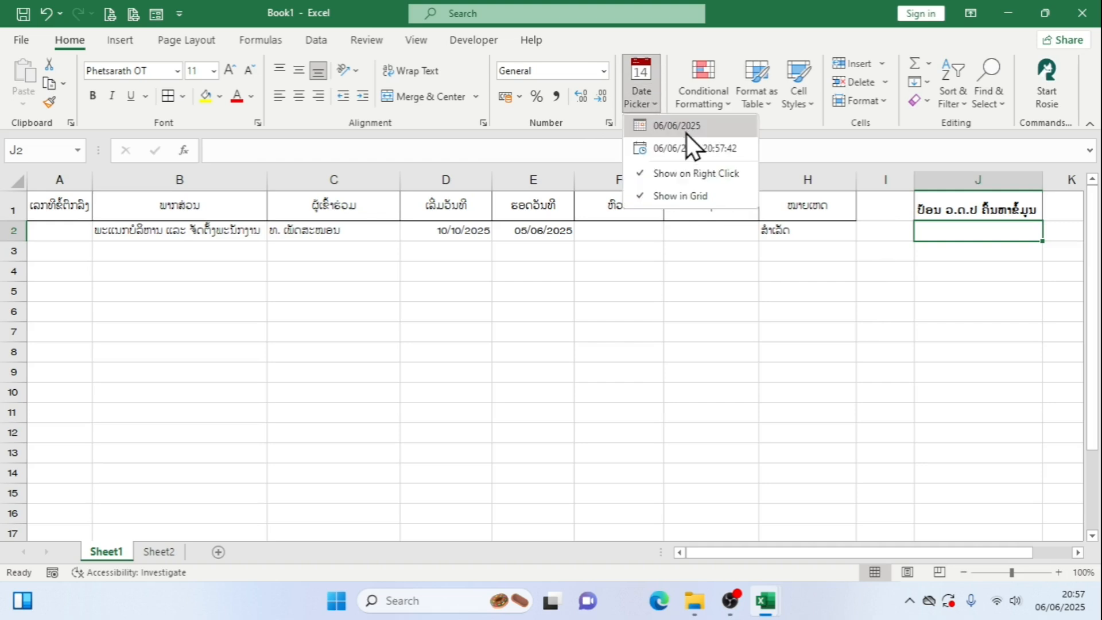
pyautogui.click(686, 134)
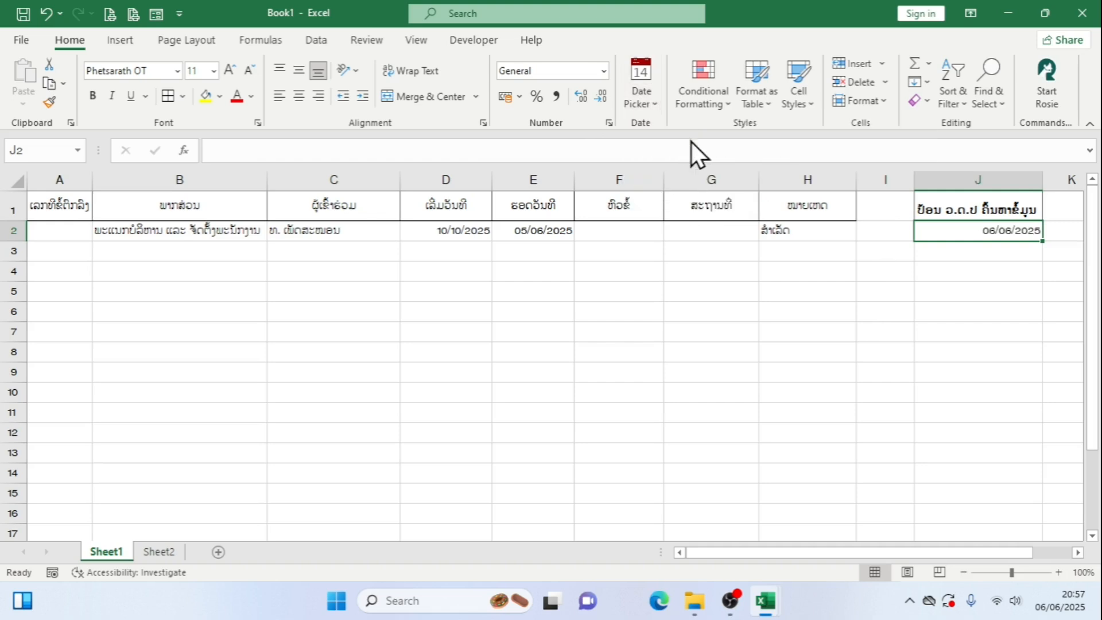
pyautogui.click(874, 271)
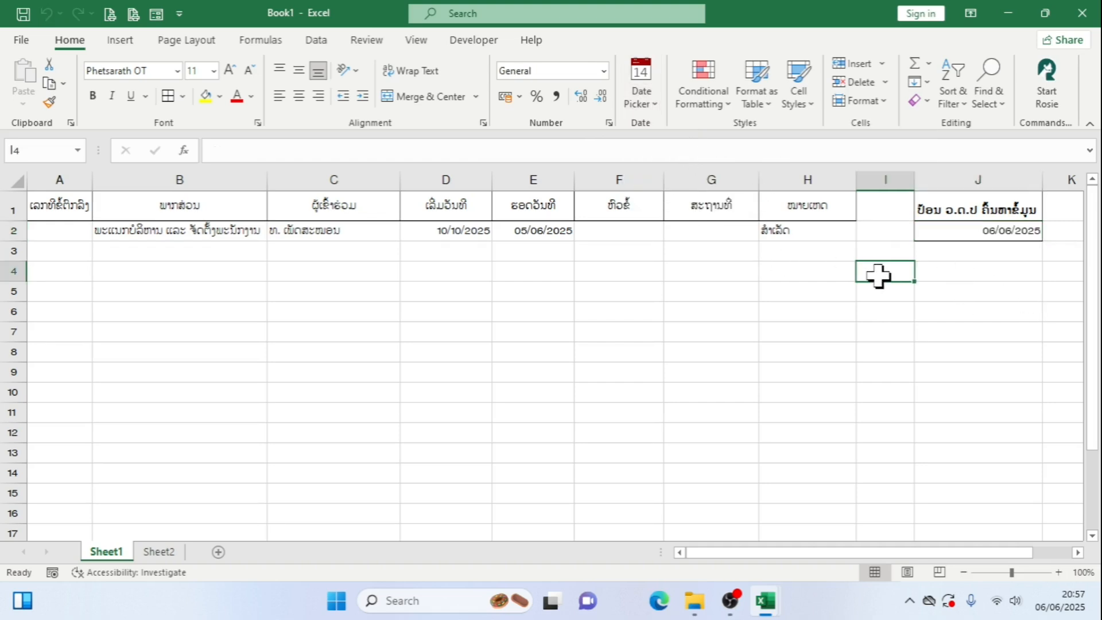
# Test the highlighting by choosing 04/06/2025 from the calendar as the search date in J2, and clear the cell again
pyautogui.click(972, 234)
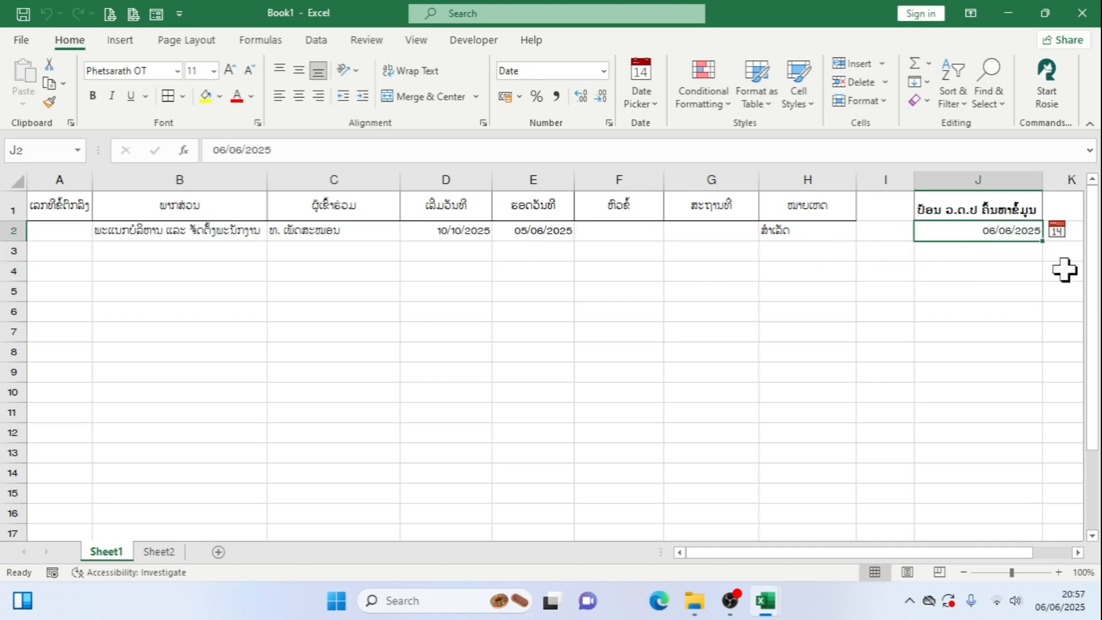
pyautogui.click(660, 105)
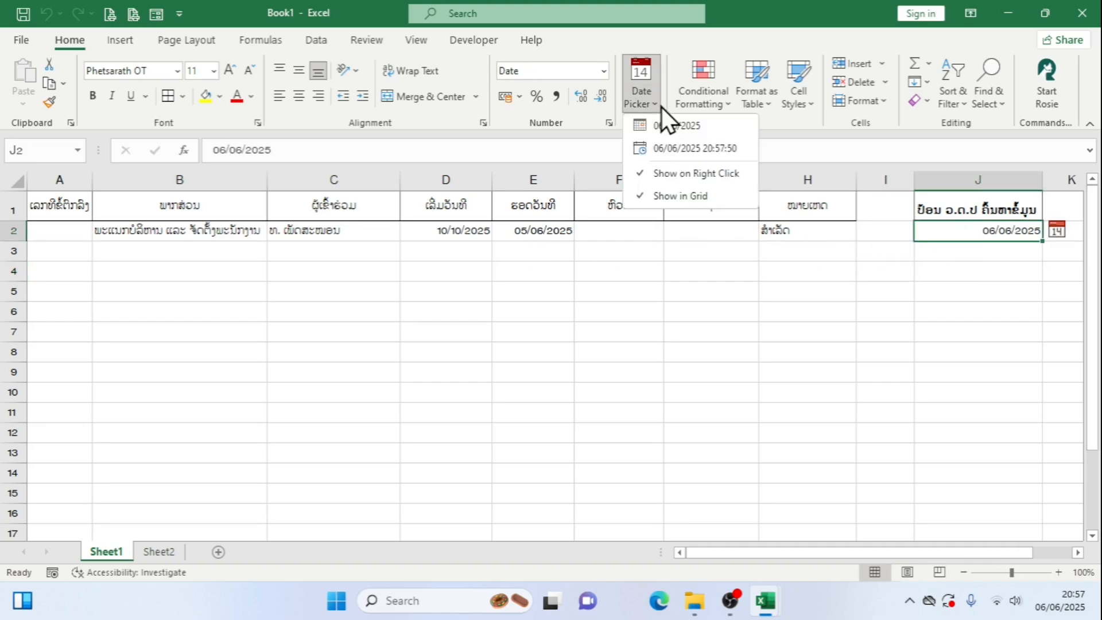
pyautogui.click(661, 106)
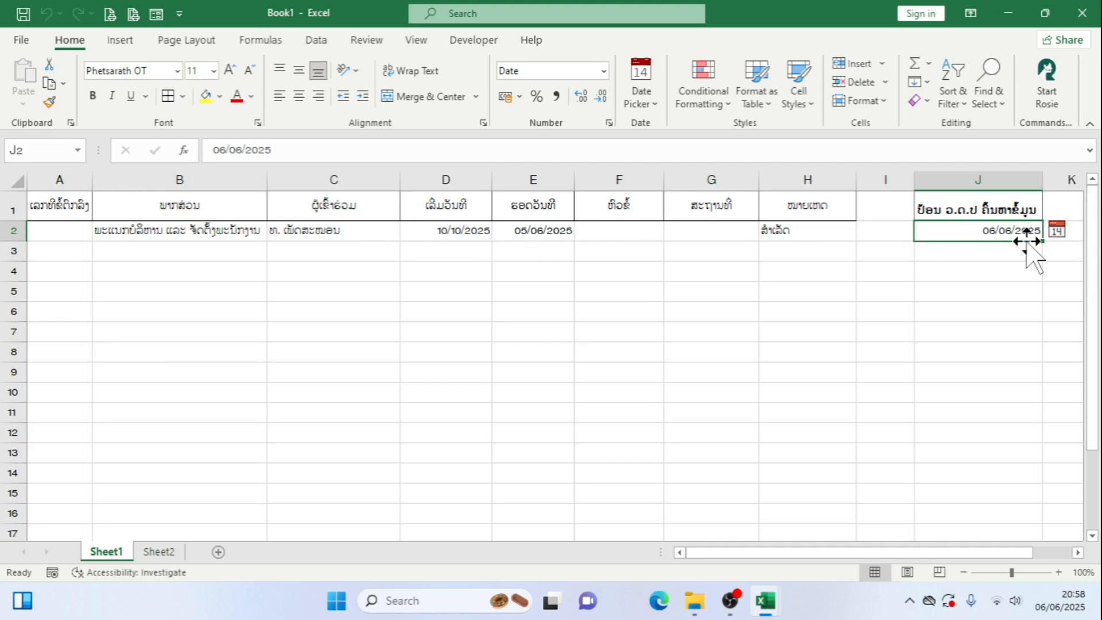
pyautogui.click(1058, 235)
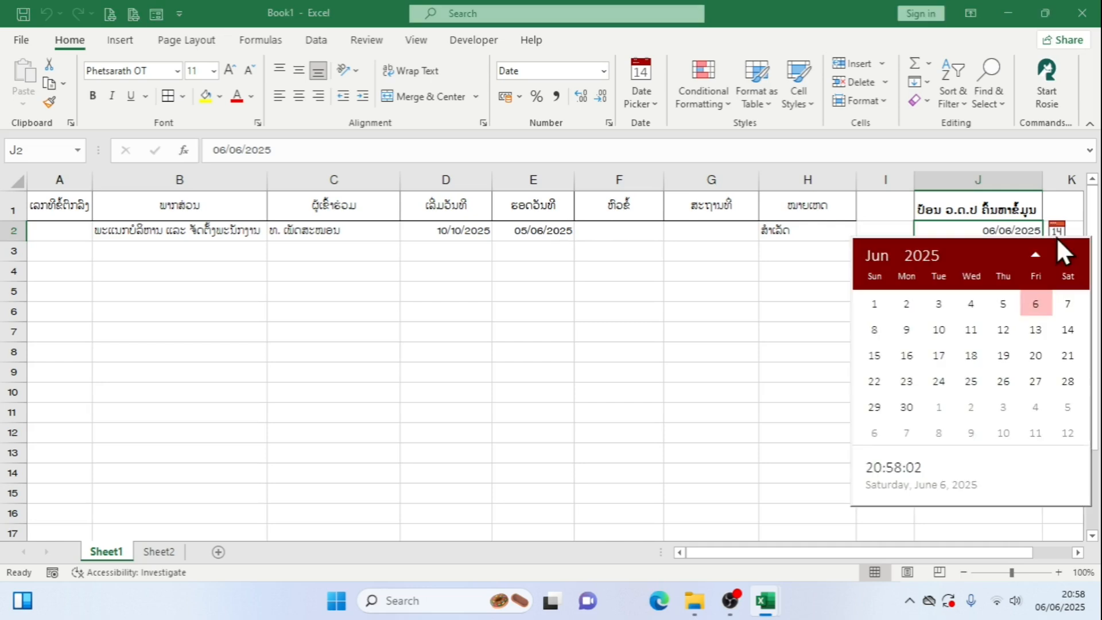
pyautogui.click(983, 307)
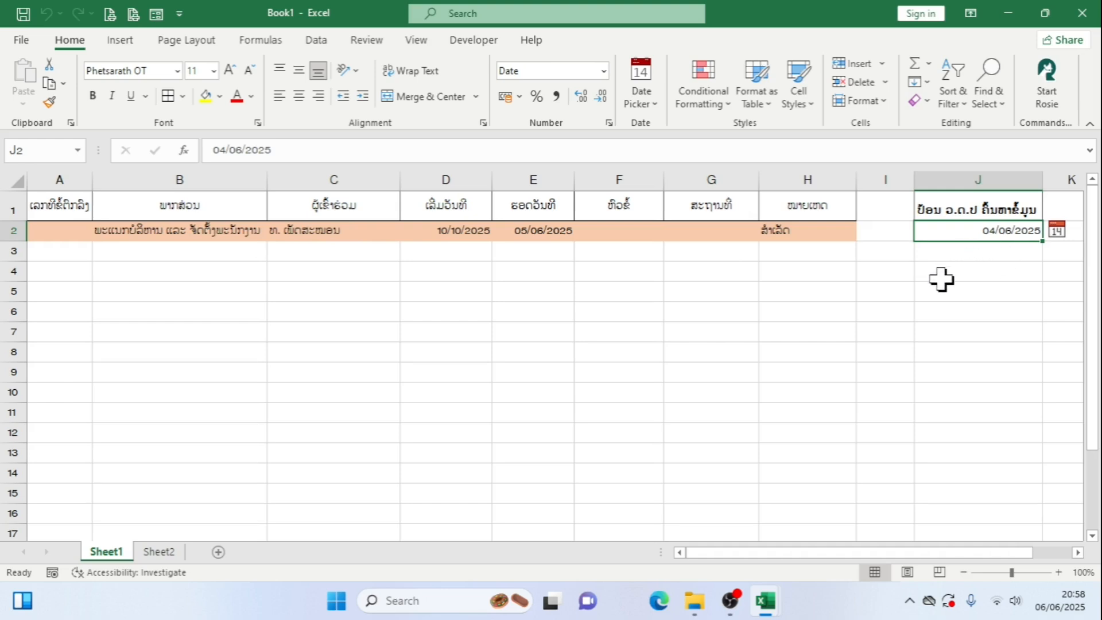
pyautogui.moveTo(54, 233); pyautogui.dragTo(809, 233)
pyautogui.click(918, 236)
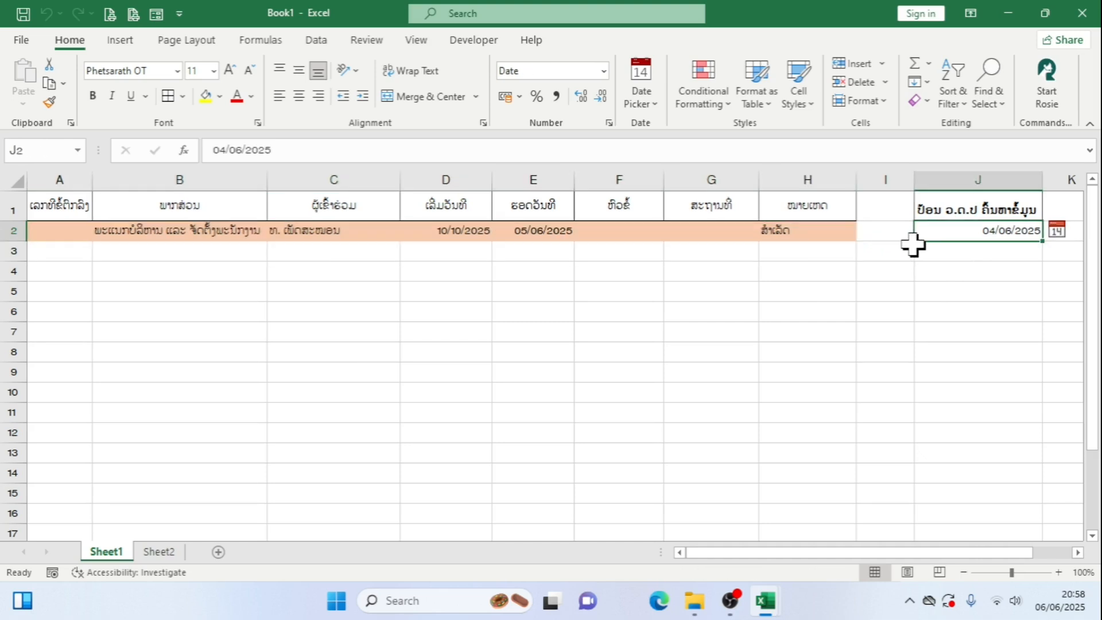
pyautogui.press('Delete')
# Enter the agreement number 1122/ວກດ in A2 and keep that cell selected
pyautogui.click(80, 230)
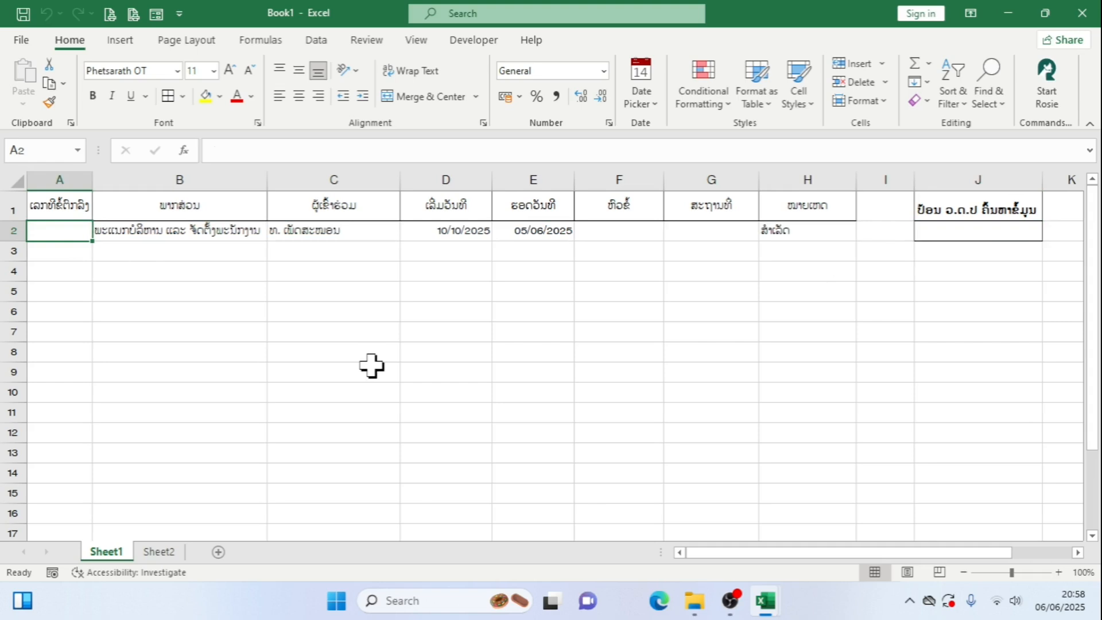
pyautogui.write('1122/')
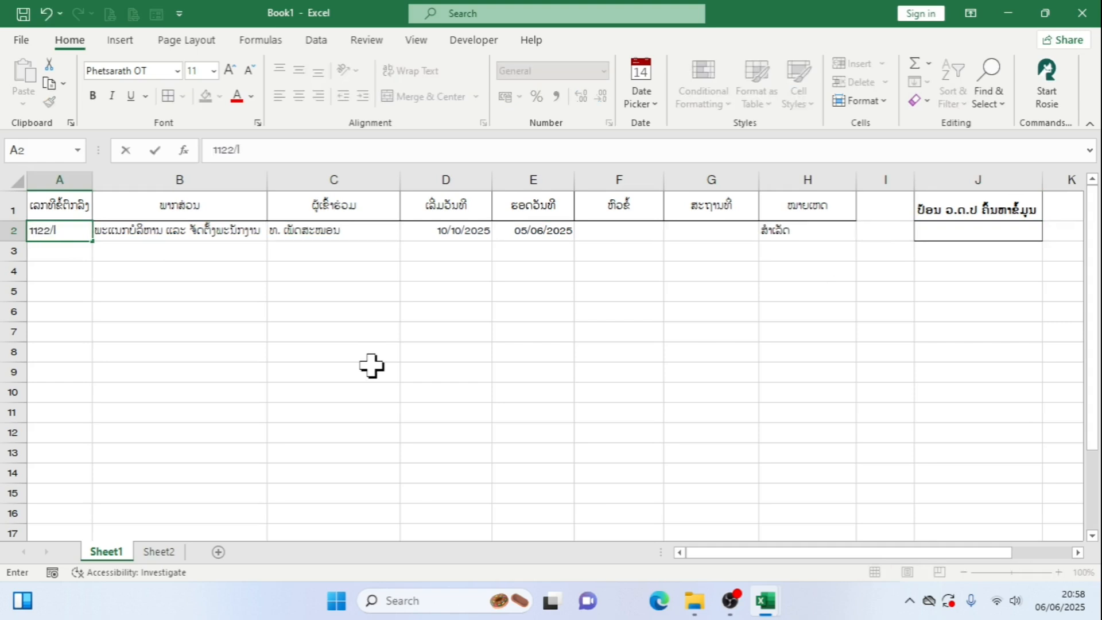
pyautogui.press('super+space')
pyautogui.write('/ວກດ')
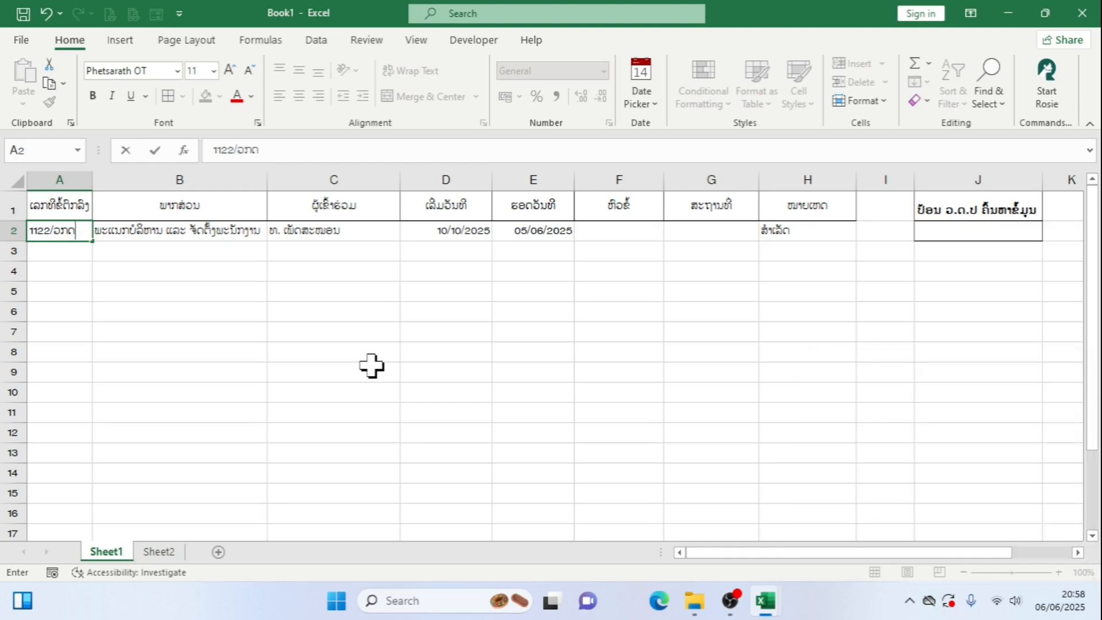
pyautogui.click(211, 270)
pyautogui.click(73, 230)
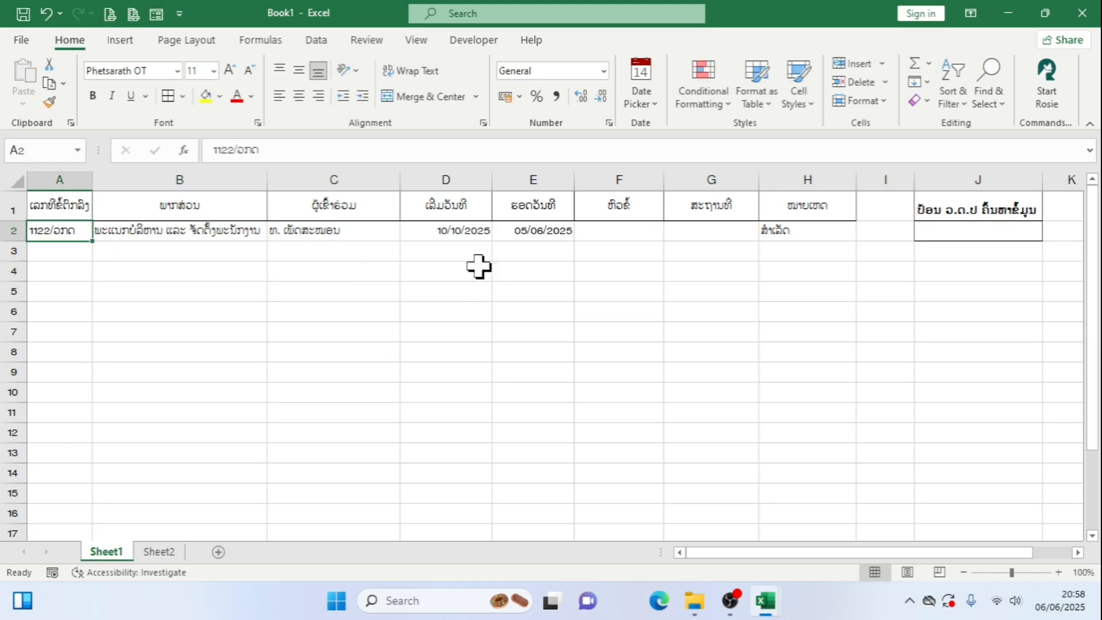
# Convert the range A1:H2 into an Excel table, keeping the first row as headers
pyautogui.click(124, 40)
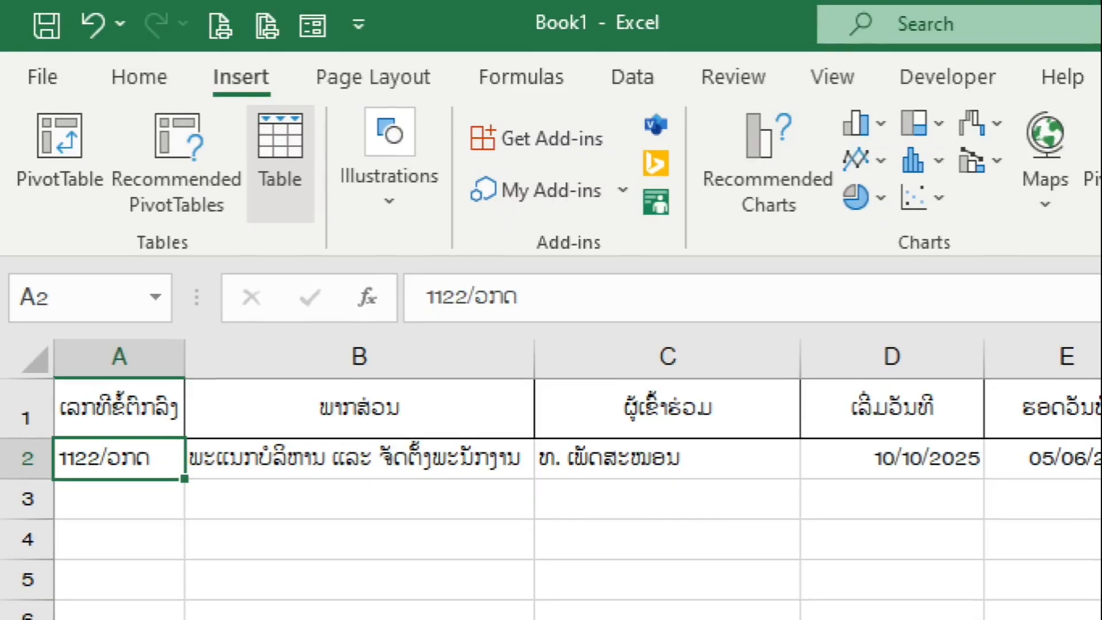
pyautogui.moveTo(188, 55); pyautogui.dragTo(286, 77)
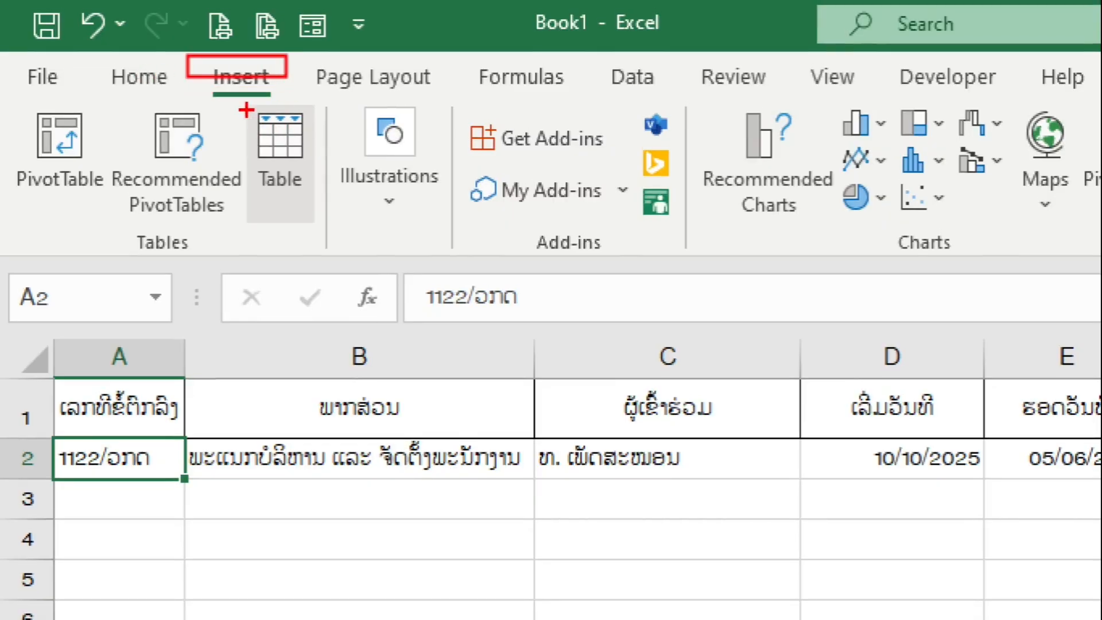
pyautogui.moveTo(239, 105); pyautogui.dragTo(317, 182)
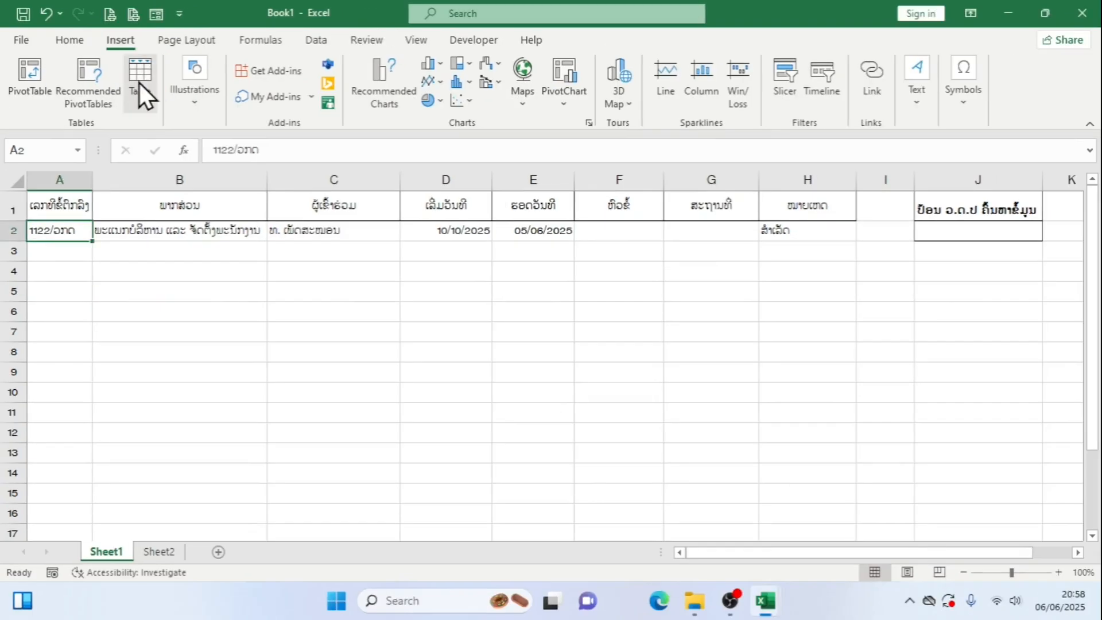
pyautogui.click(279, 167)
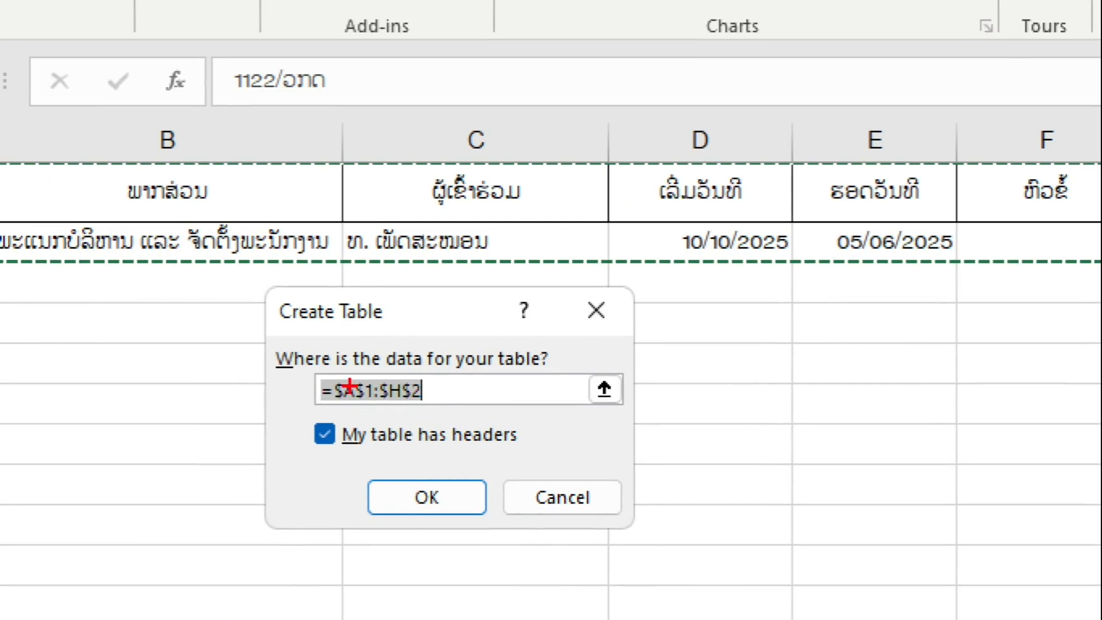
pyautogui.moveTo(298, 413); pyautogui.dragTo(562, 458)
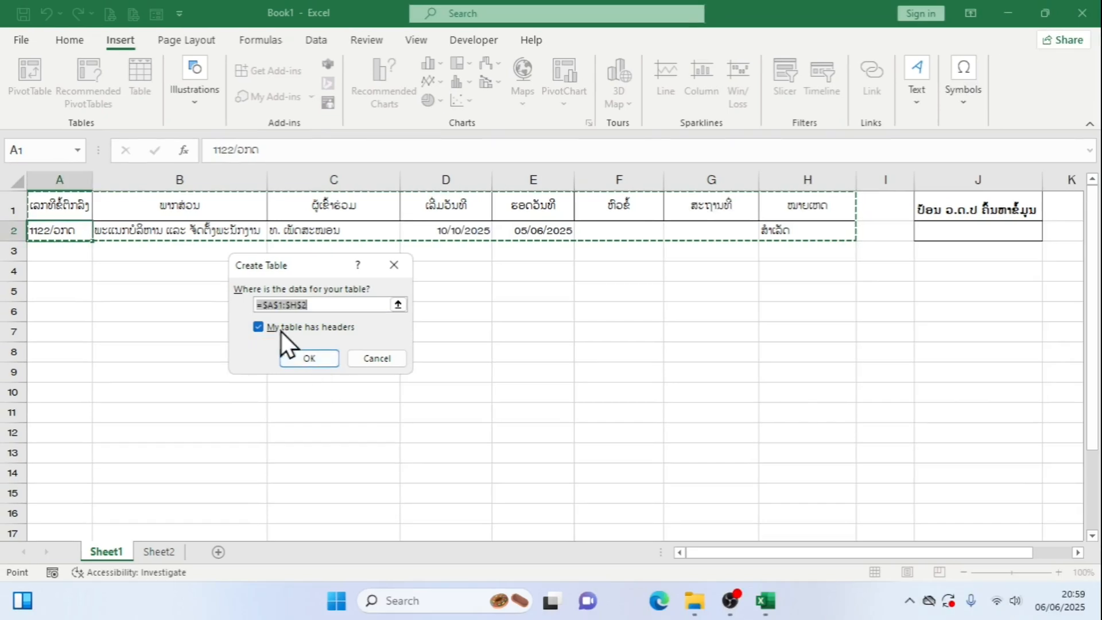
pyautogui.click(422, 501)
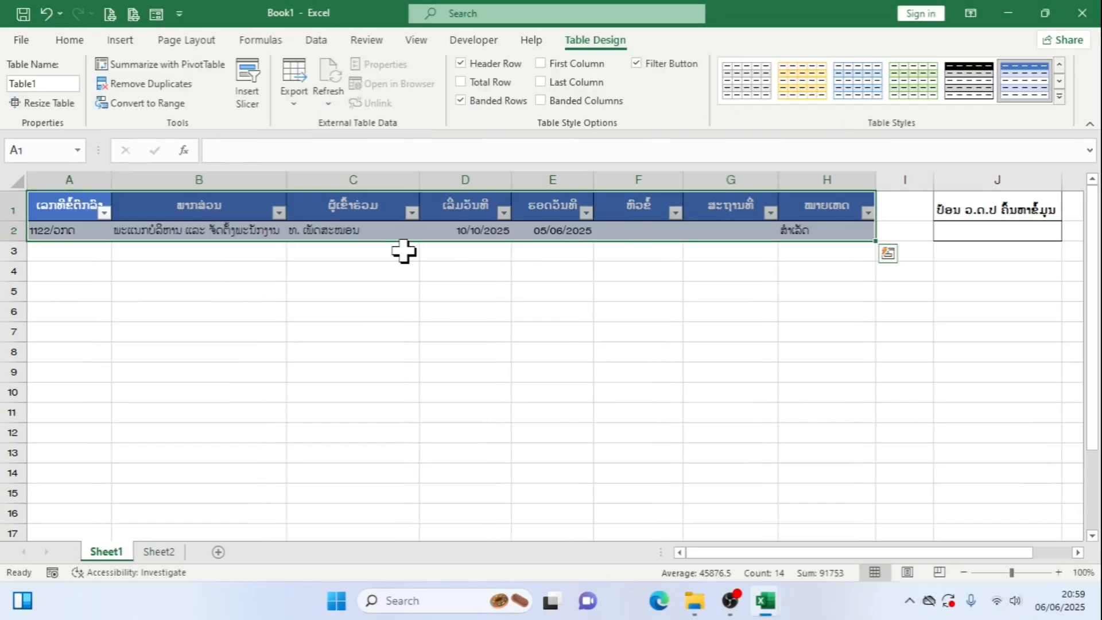
# Examine the empty cells of row 3 beneath the table for drop-downs, date pickers and formulas
pyautogui.click(720, 253)
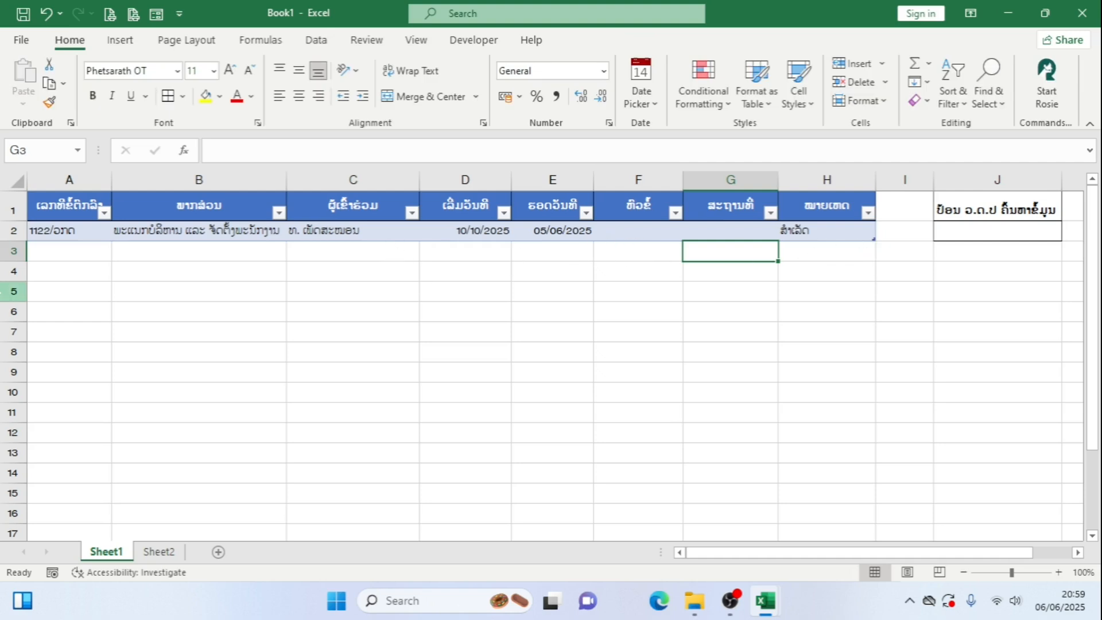
pyautogui.click(91, 256)
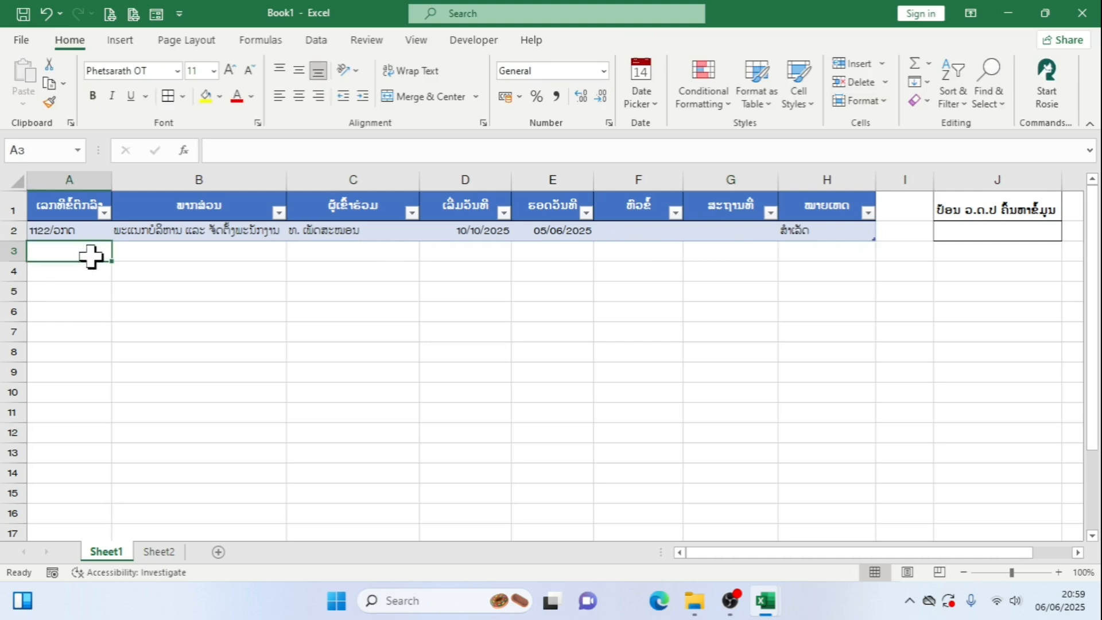
pyautogui.click(830, 247)
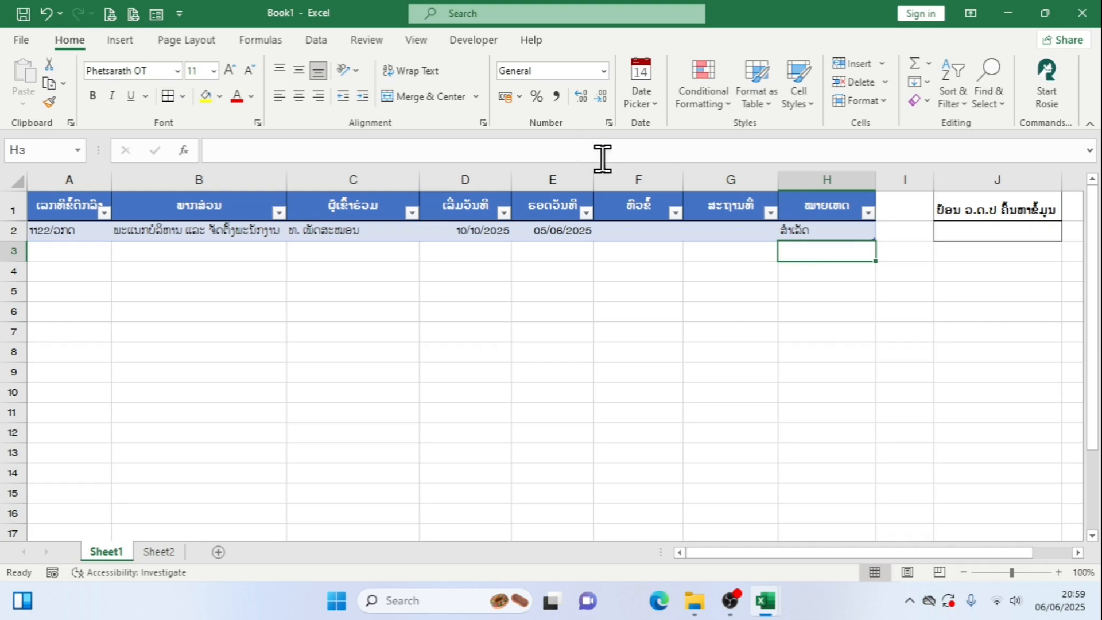
pyautogui.doubleClick(843, 251)
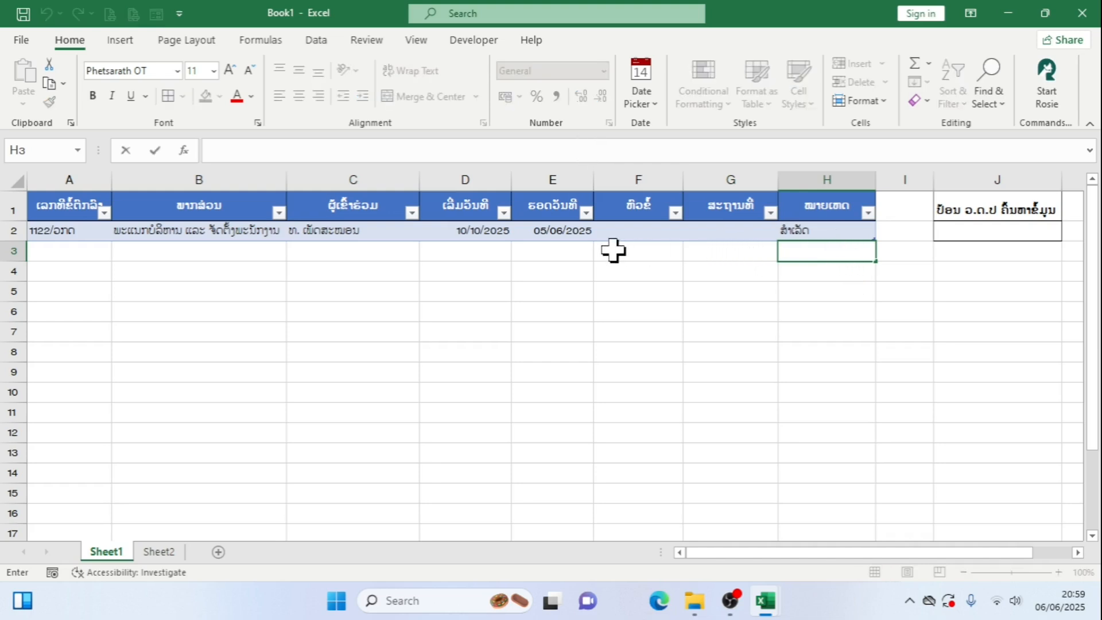
pyautogui.doubleClick(743, 253)
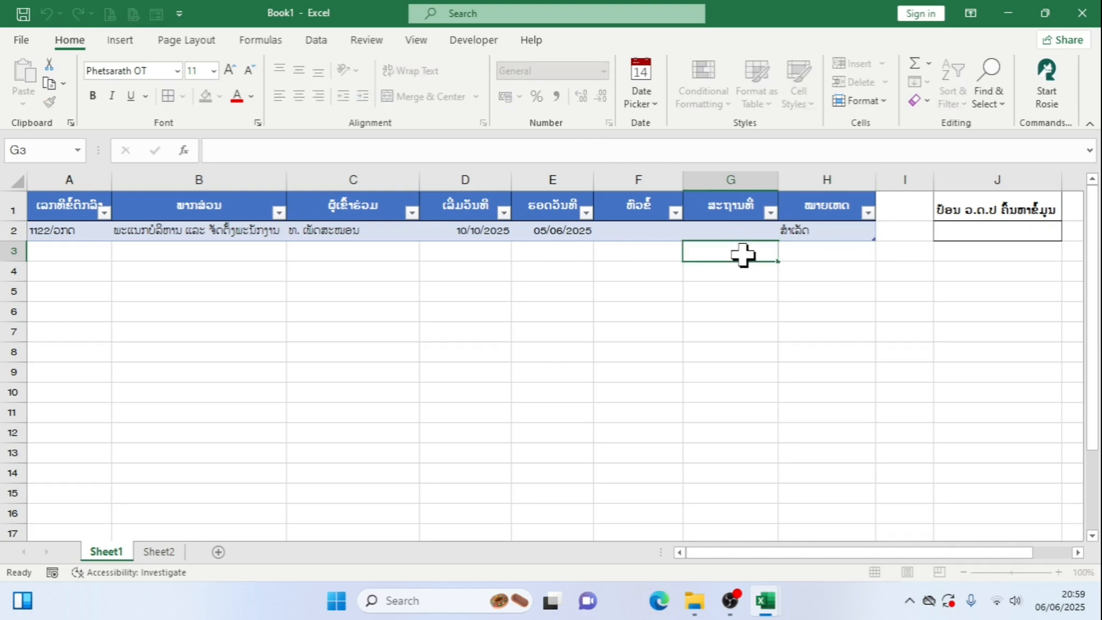
pyautogui.doubleClick(613, 254)
pyautogui.doubleClick(571, 251)
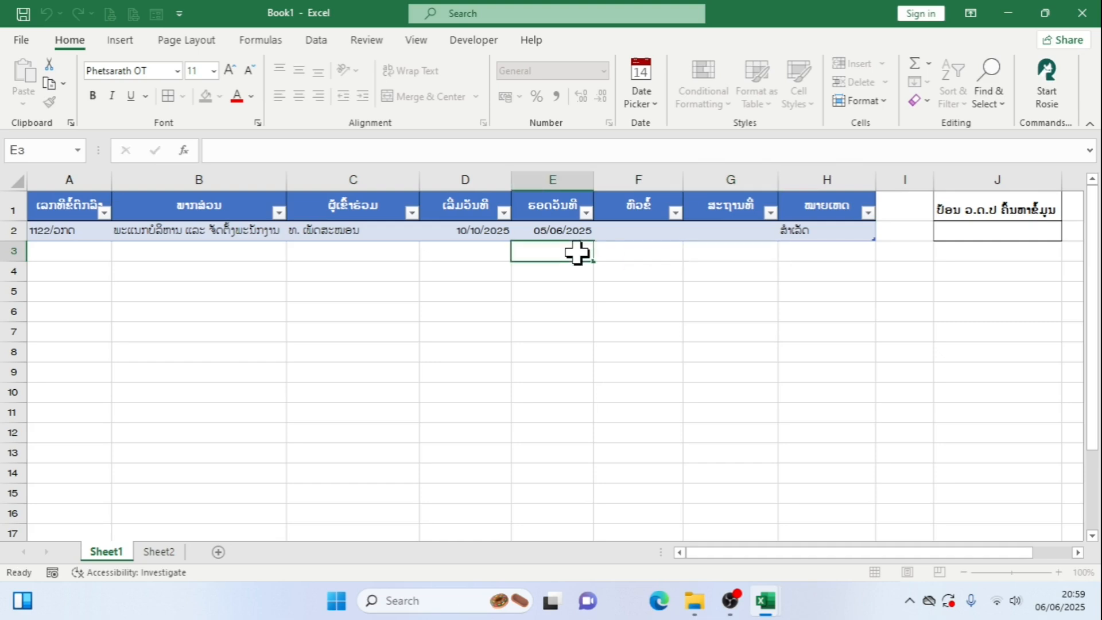
pyautogui.click(383, 255)
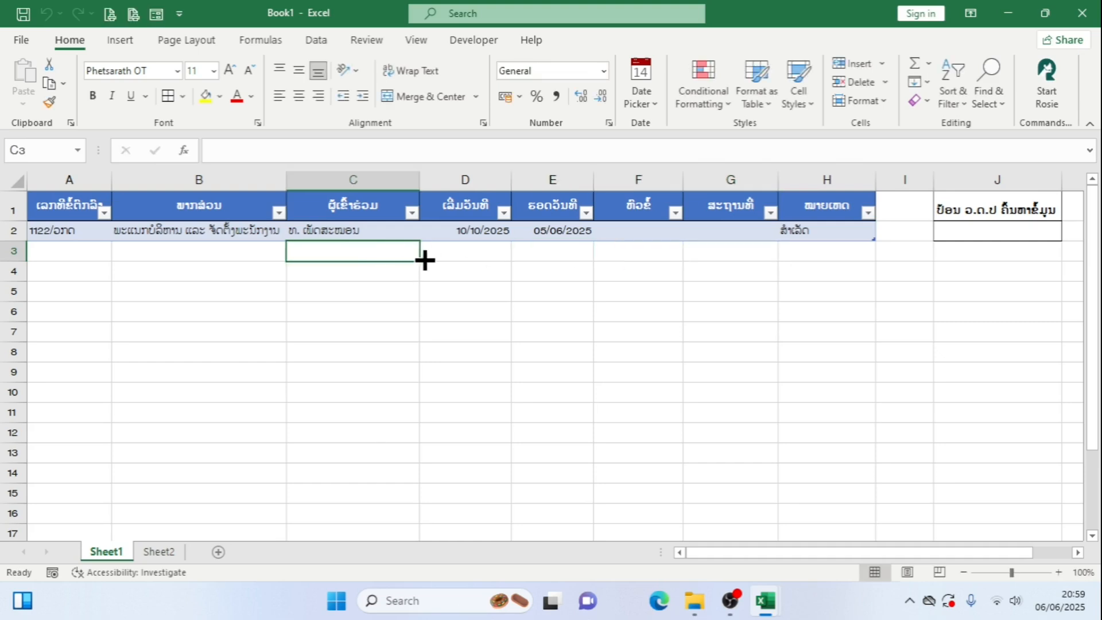
pyautogui.click(260, 257)
pyautogui.click(844, 258)
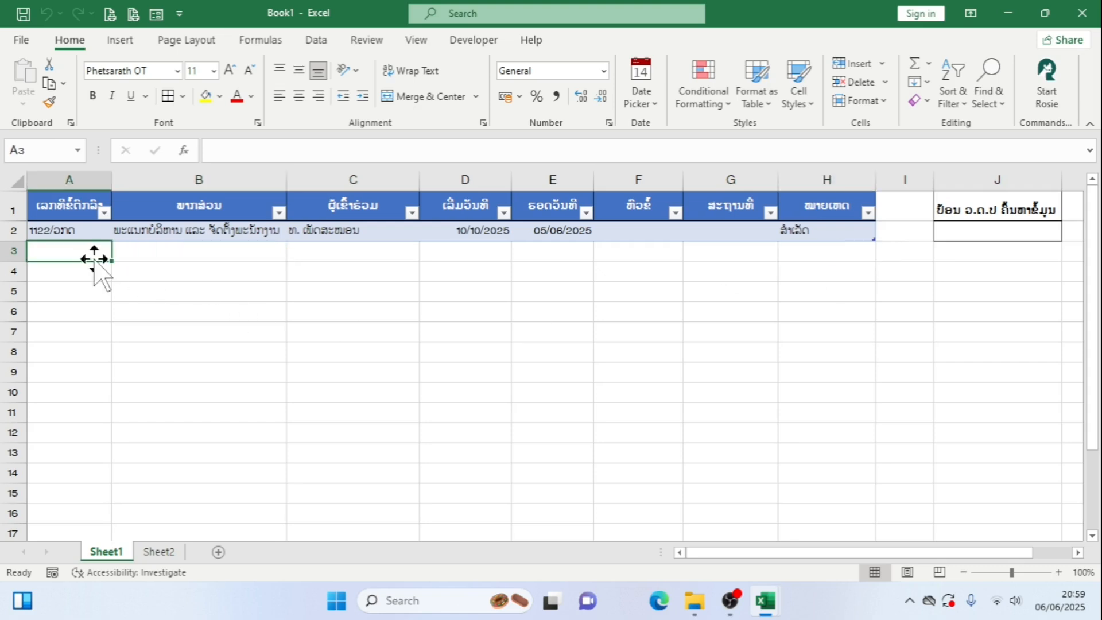
# Enter the agreement number 5588/ຂຂກ in A3 to start a new table row
pyautogui.write('5588')
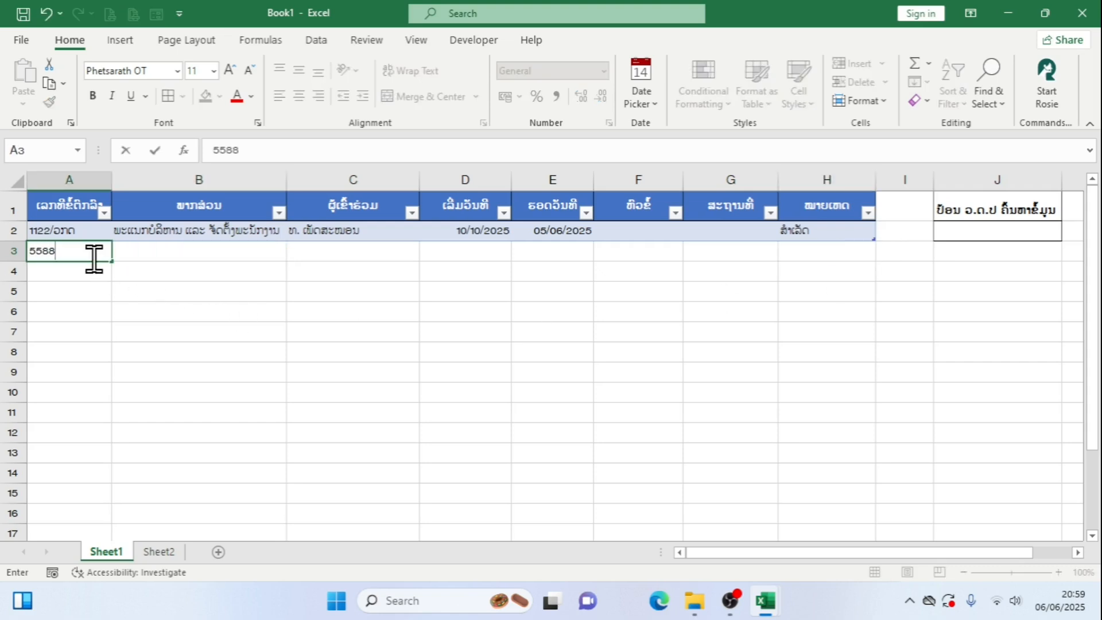
pyautogui.write('/ຂຂກ')
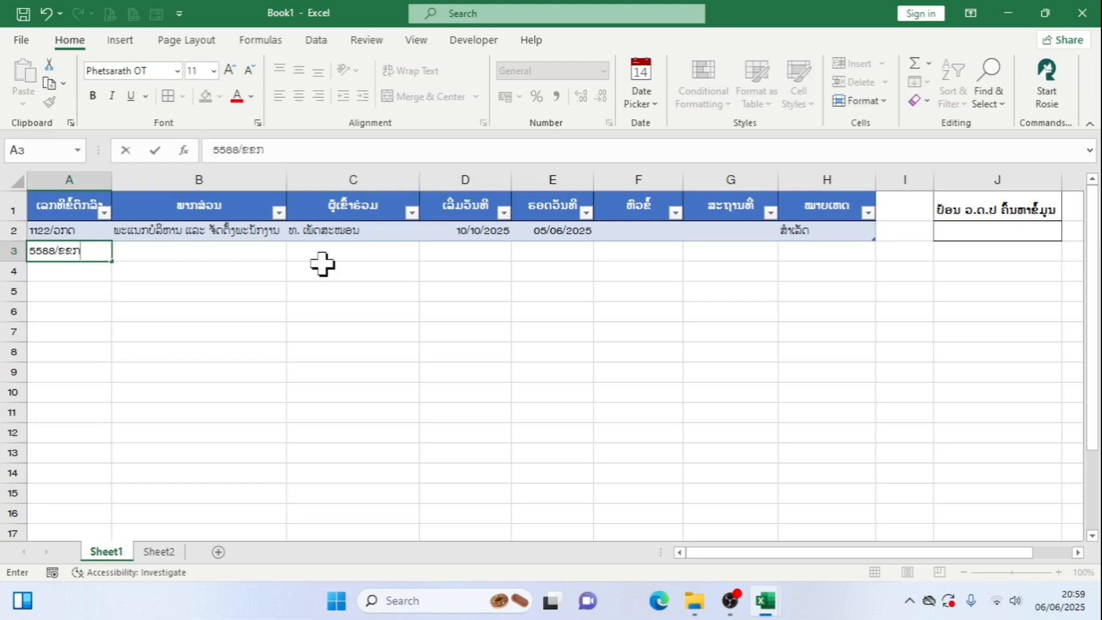
# Choose the department ພະແນກ ວິຊາການ in B3 and the second participant offered for it in C3
pyautogui.click(265, 252)
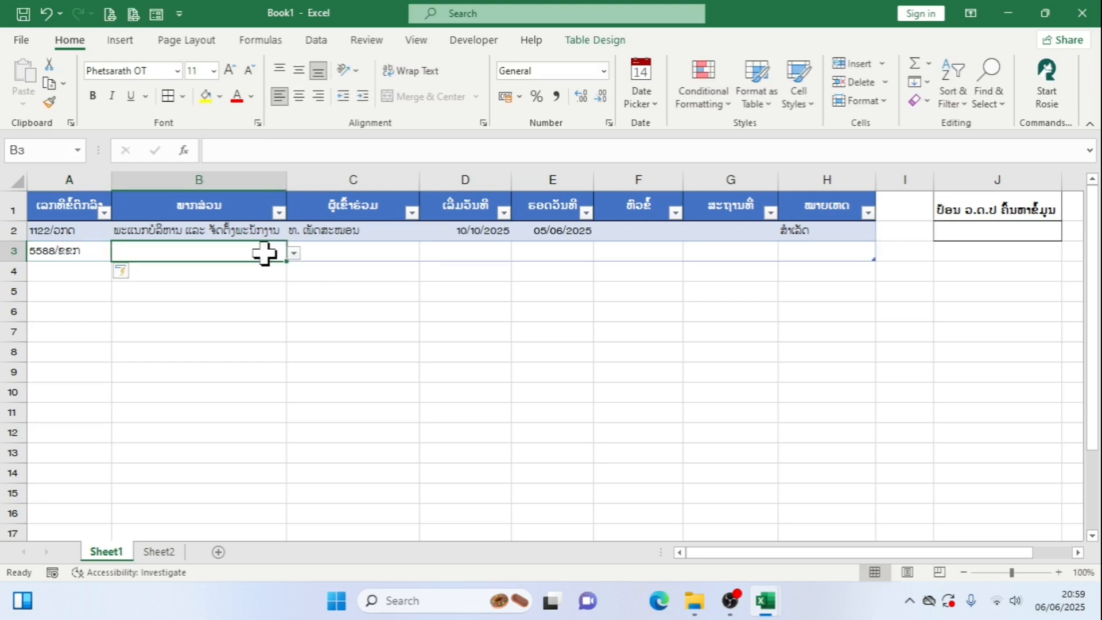
pyautogui.click(293, 254)
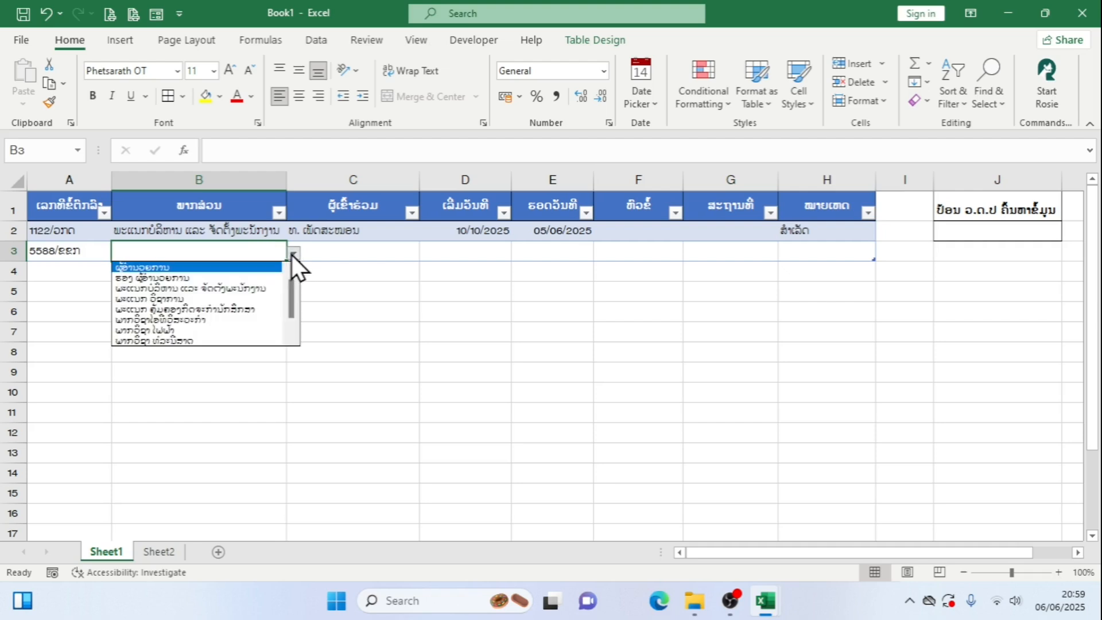
pyautogui.click(197, 298)
pyautogui.click(394, 252)
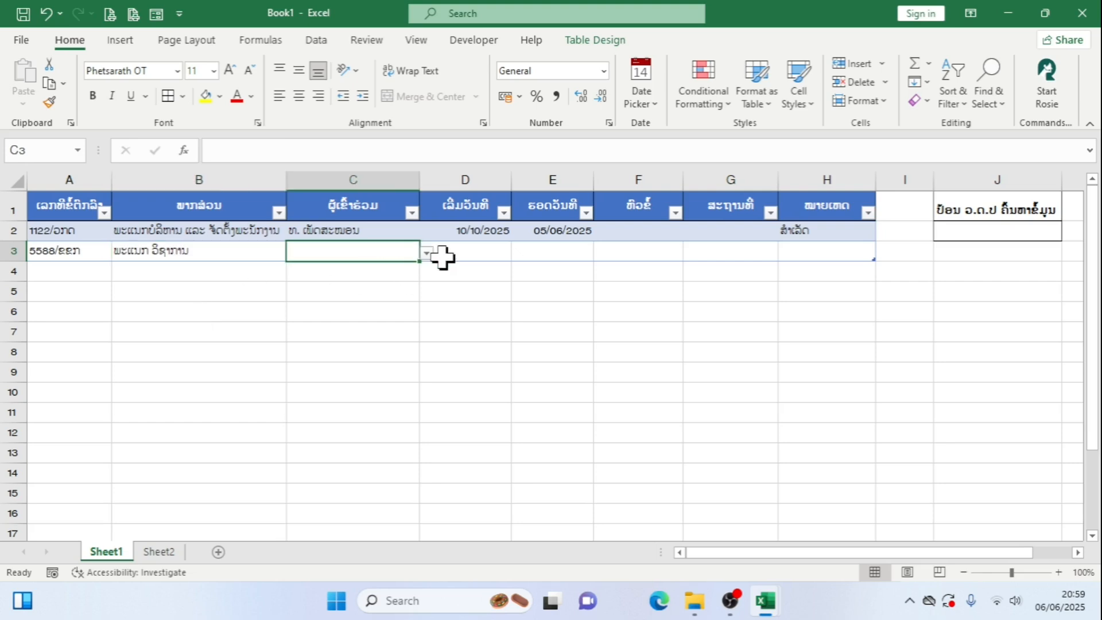
pyautogui.click(427, 254)
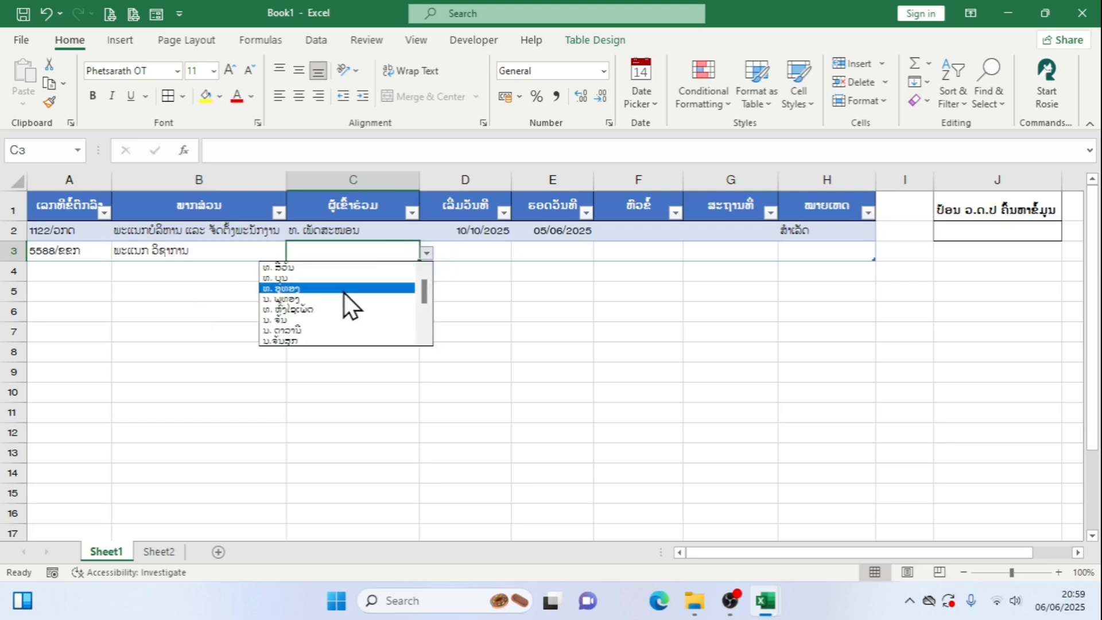
pyautogui.click(336, 279)
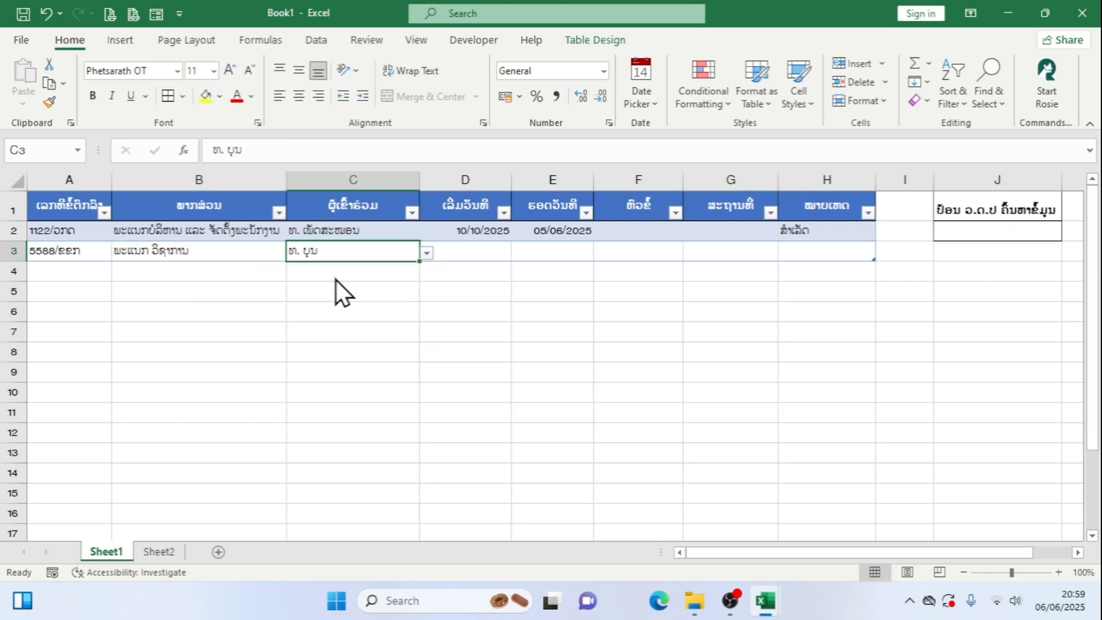
# Pick 09/06/2025 as the start date in D3 and 13/06/2025 as the end date in E3 from the calendar
pyautogui.click(468, 256)
pyautogui.click(535, 254)
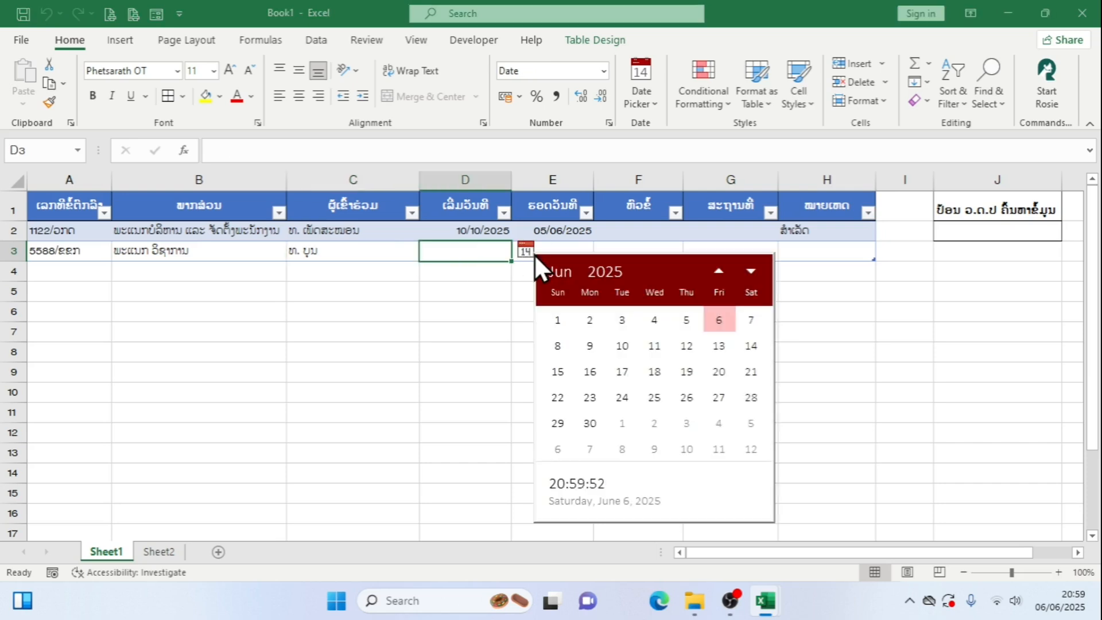
pyautogui.click(596, 346)
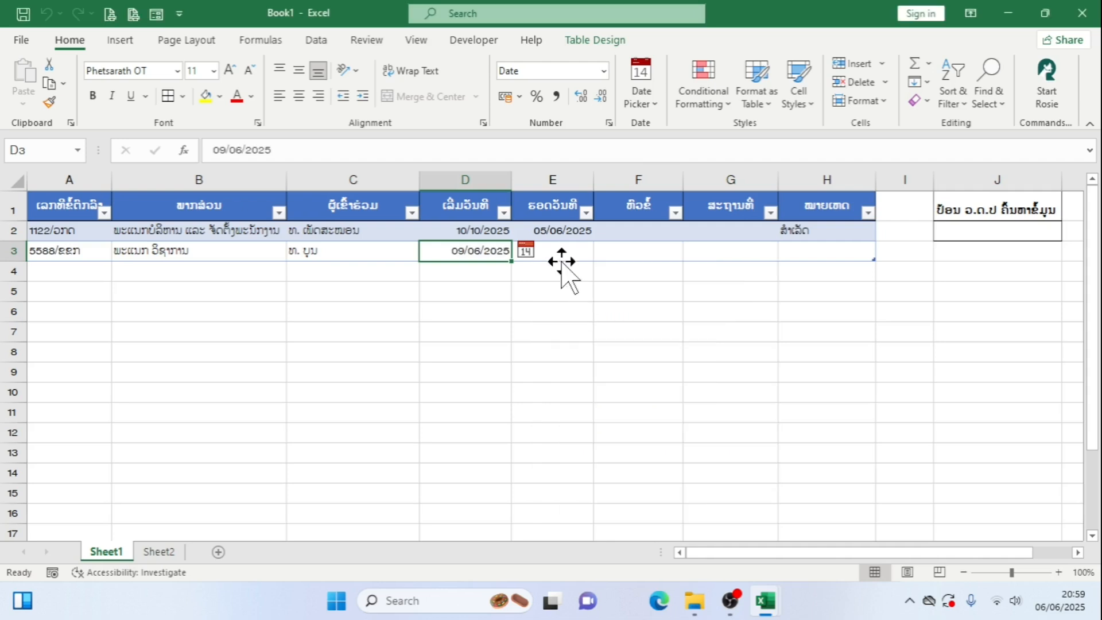
pyautogui.click(577, 250)
pyautogui.click(608, 251)
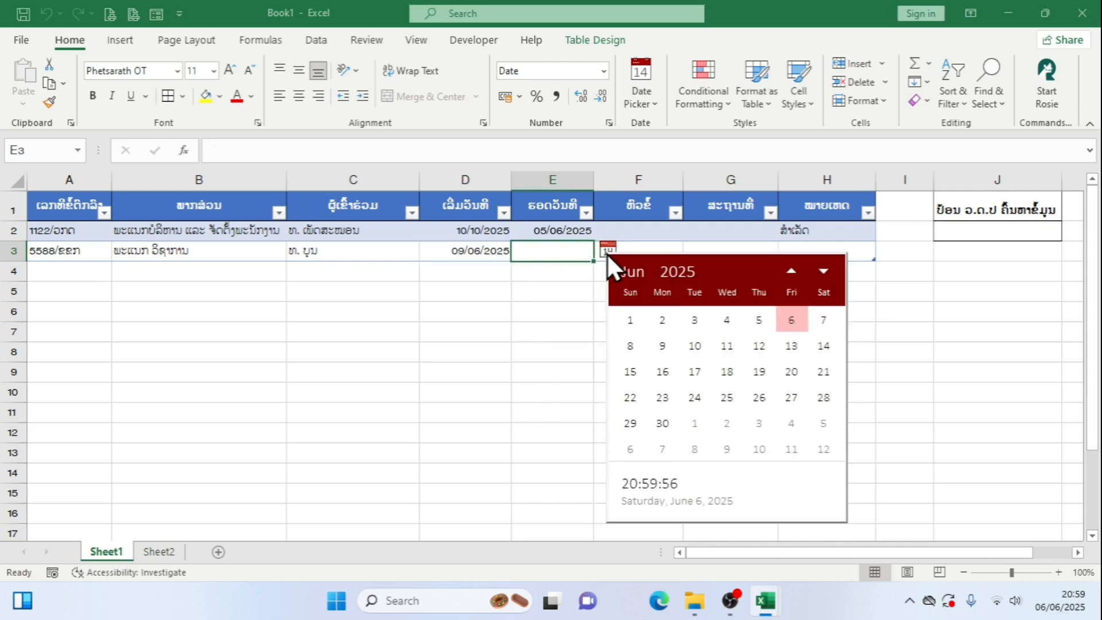
pyautogui.click(792, 346)
# Enter ຫຼັກສູດ as the topic in F3
pyautogui.click(642, 254)
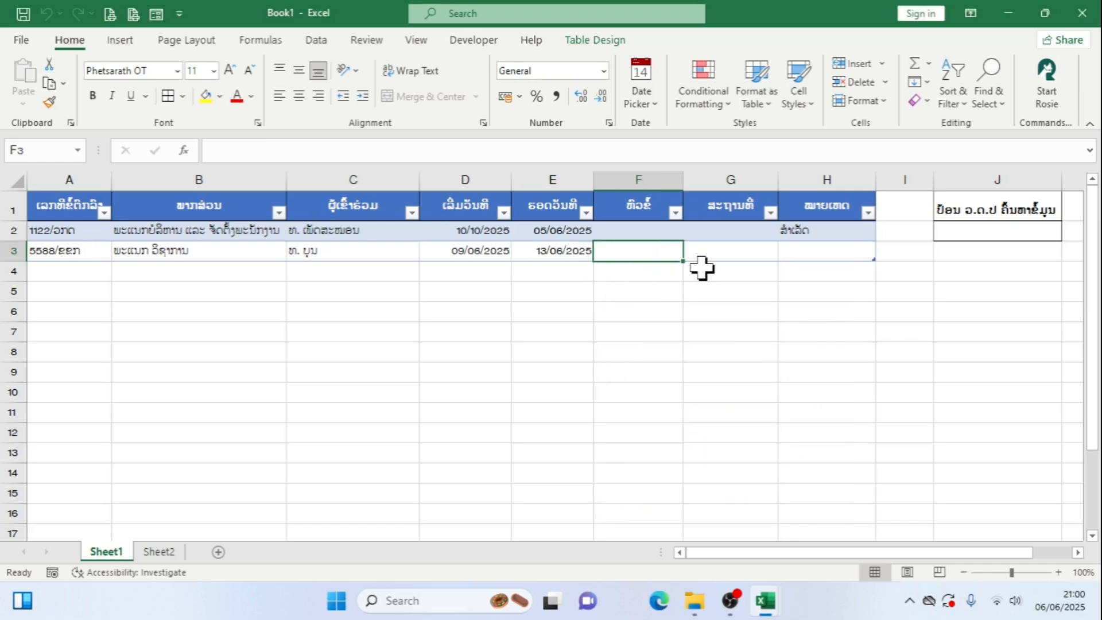
pyautogui.write('ວິຊາການ')
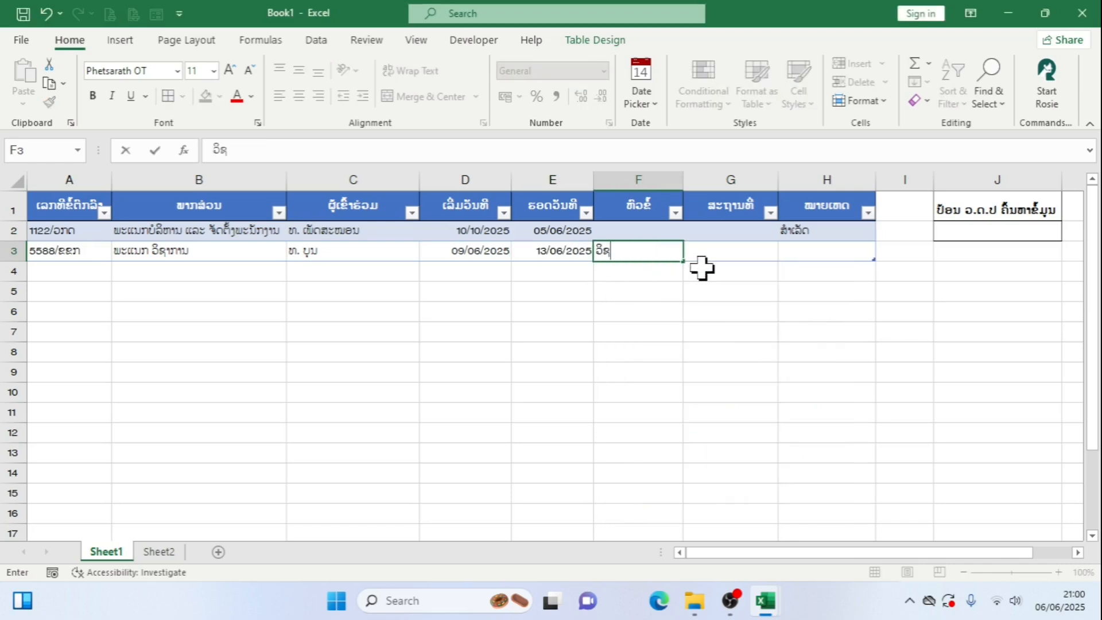
pyautogui.press('BackSpace')
pyautogui.press('BackSpace')
pyautogui.press('BackSpace')
pyautogui.press('BackSpace')
pyautogui.press('BackSpace')
pyautogui.press('BackSpace')
pyautogui.press('BackSpace')
pyautogui.write('ຫຼັກສູດ')
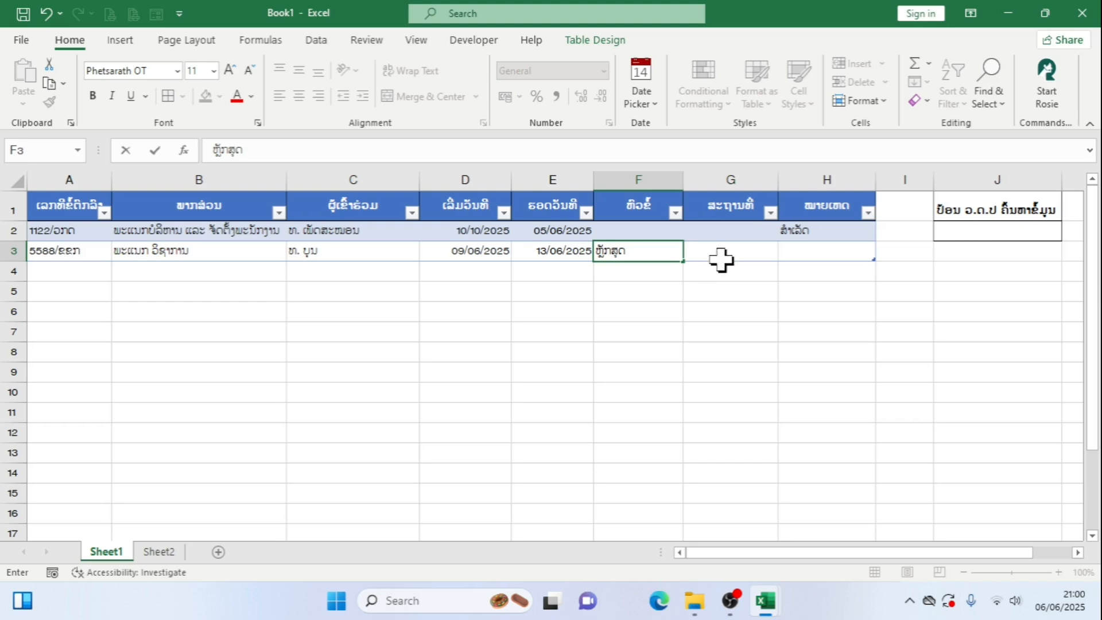
# Enter ມາເລເຊຍ as the location in G3
pyautogui.click(755, 251)
pyautogui.write('ມາເລ')
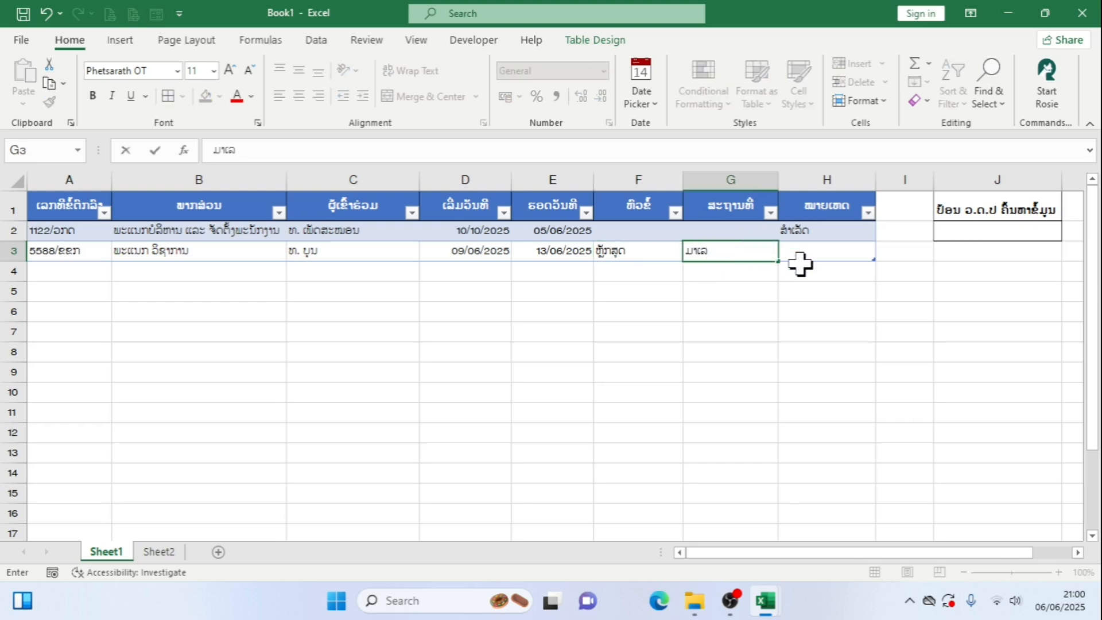
pyautogui.write('ເຊຍ')
# Inspect the remarks formula in H3 of the new table row and leave it as it is
pyautogui.click(811, 257)
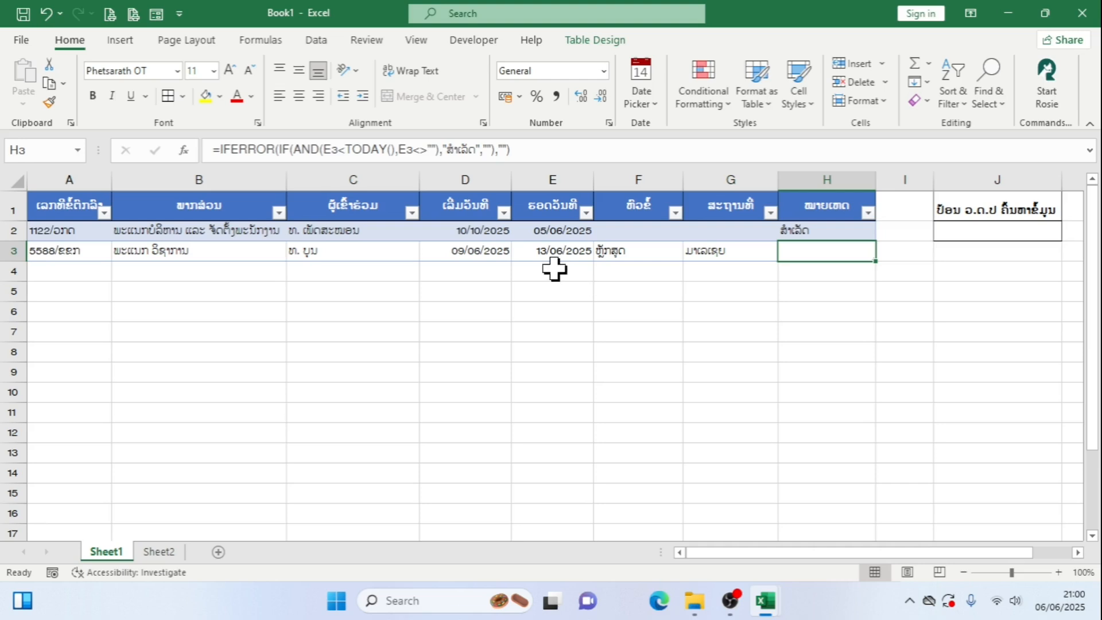
pyautogui.doubleClick(845, 254)
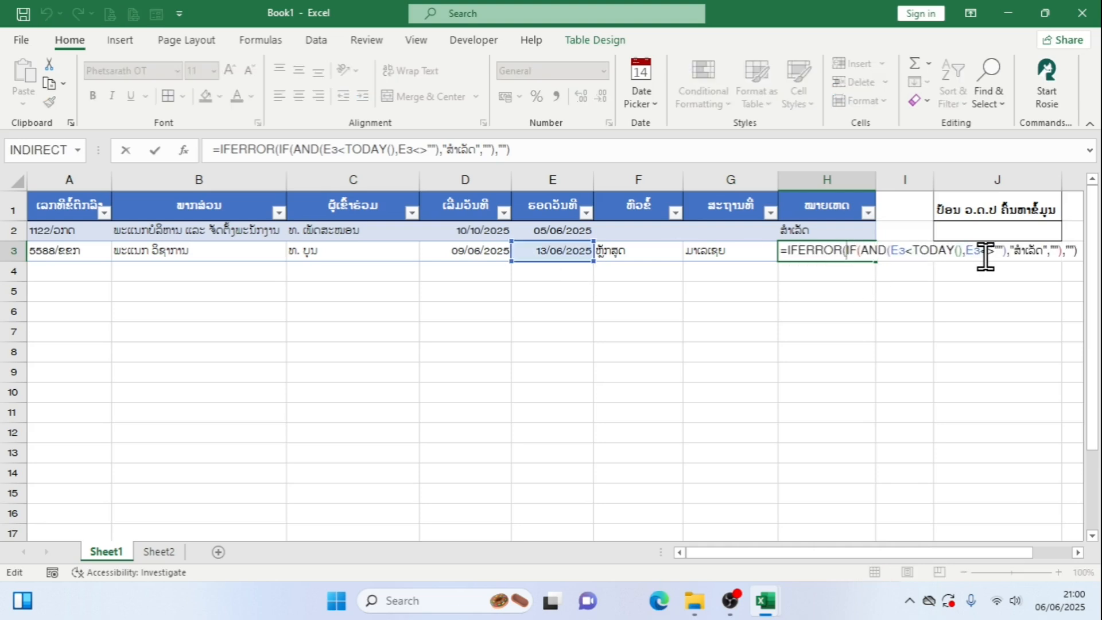
pyautogui.press('Return')
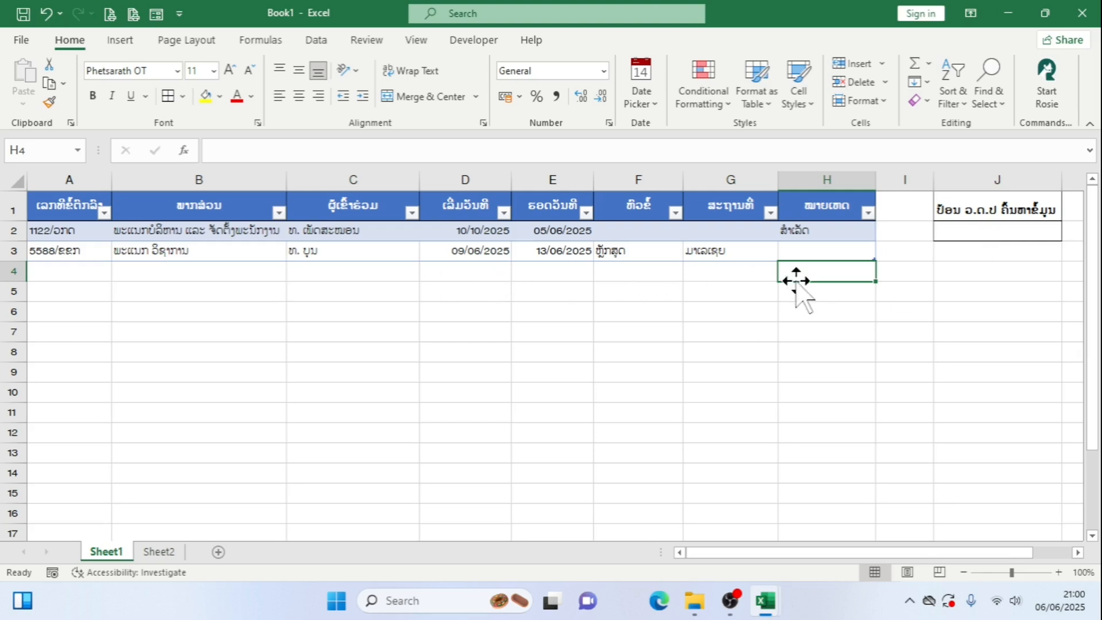
# Select search cell J2 on Sheet1 and hide the Sheet2 worksheet that holds the drop-down source lists
pyautogui.click(971, 232)
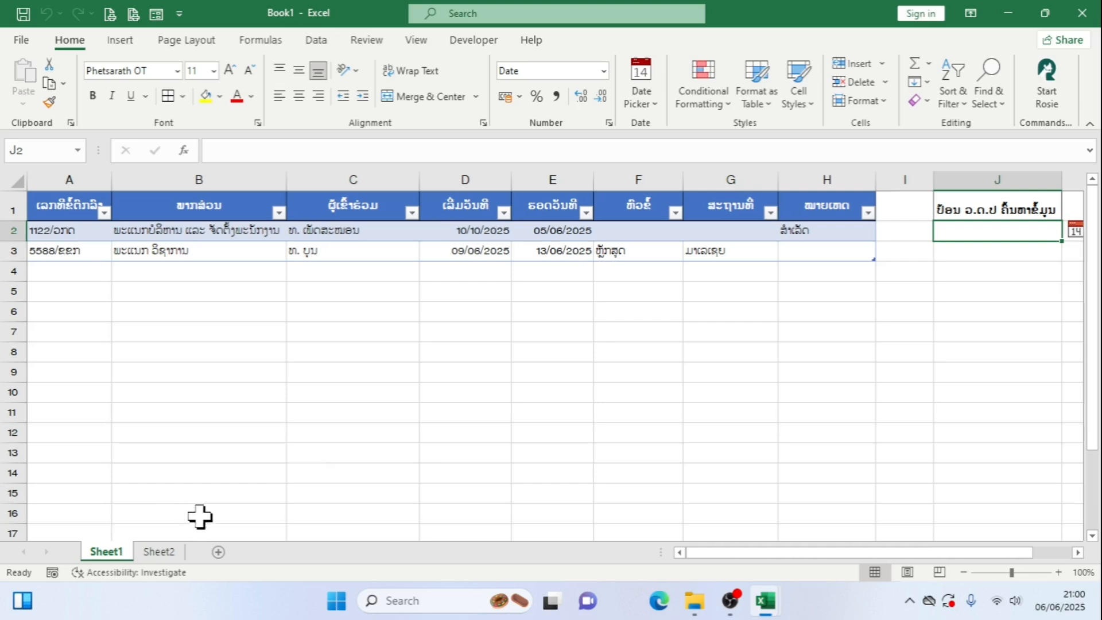
pyautogui.click(177, 554)
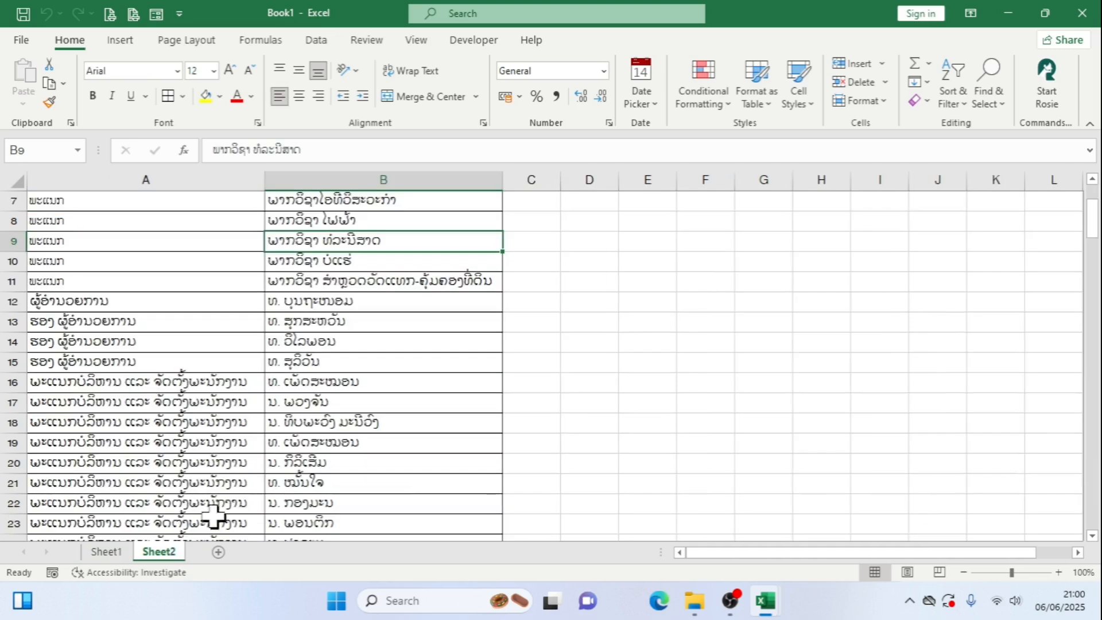
pyautogui.rightClick(171, 557)
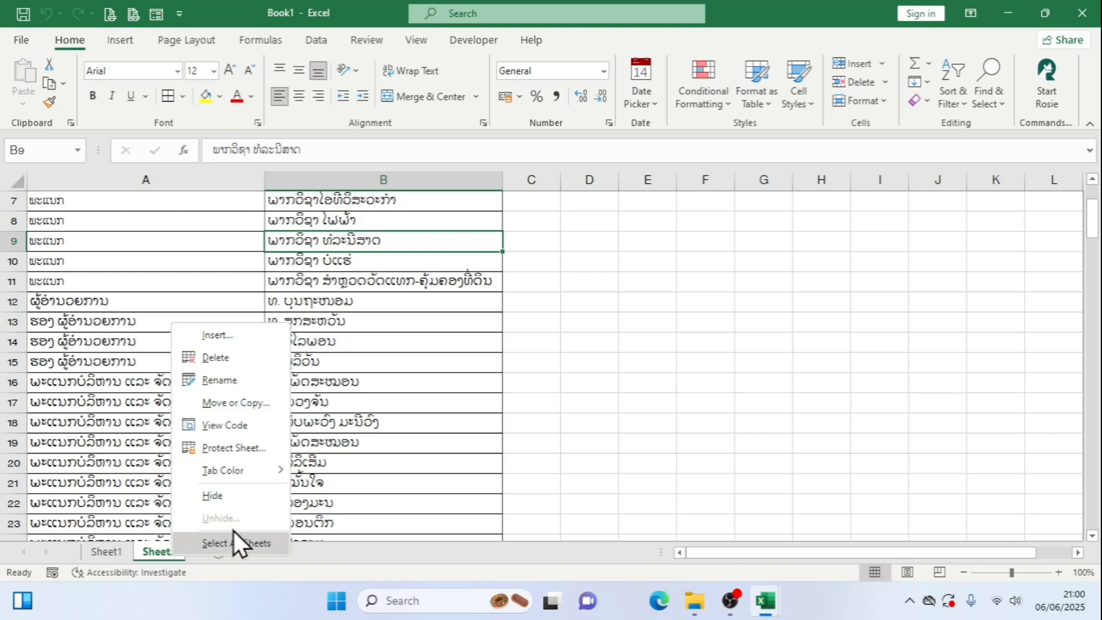
pyautogui.click(241, 497)
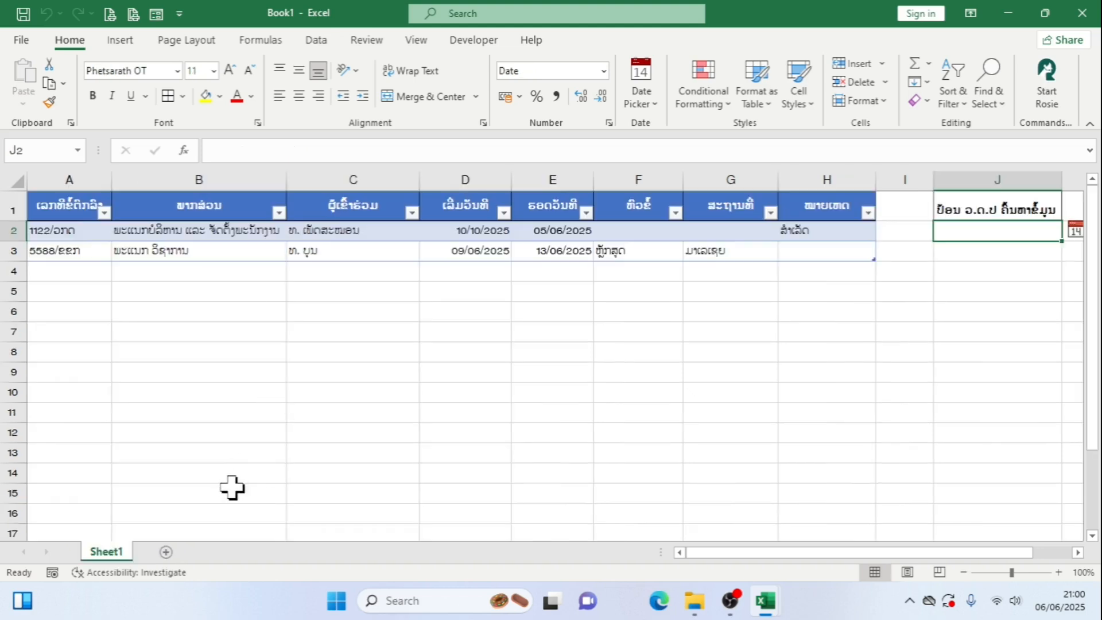
# Check that the department drop-down in B3 of Sheet1 still opens with the source-list sheet hidden
pyautogui.click(219, 250)
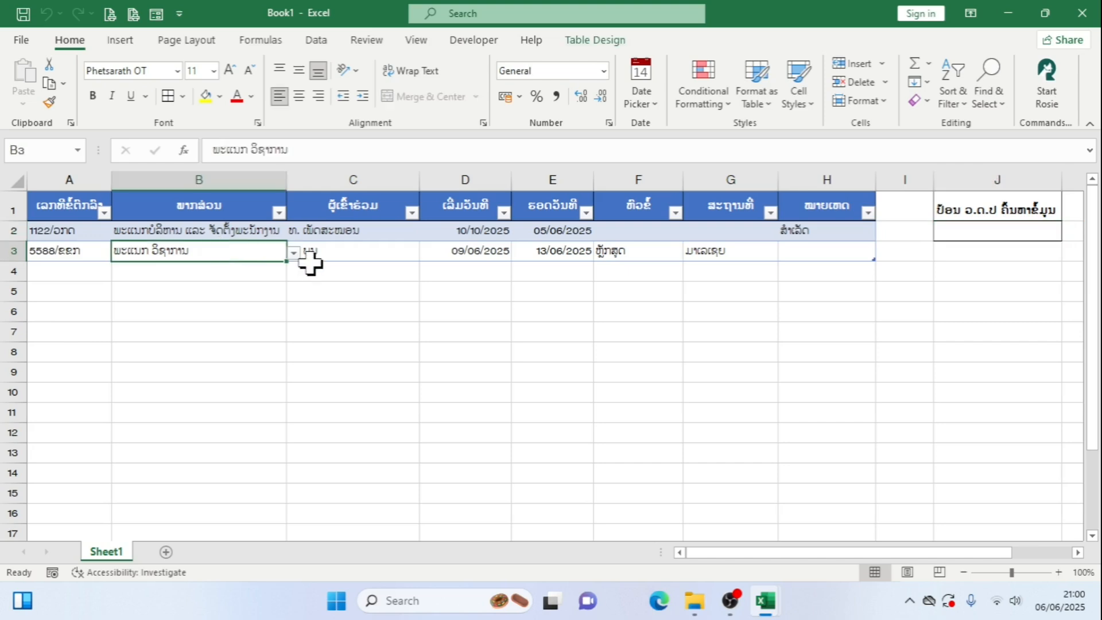
pyautogui.click(298, 256)
pyautogui.click(282, 253)
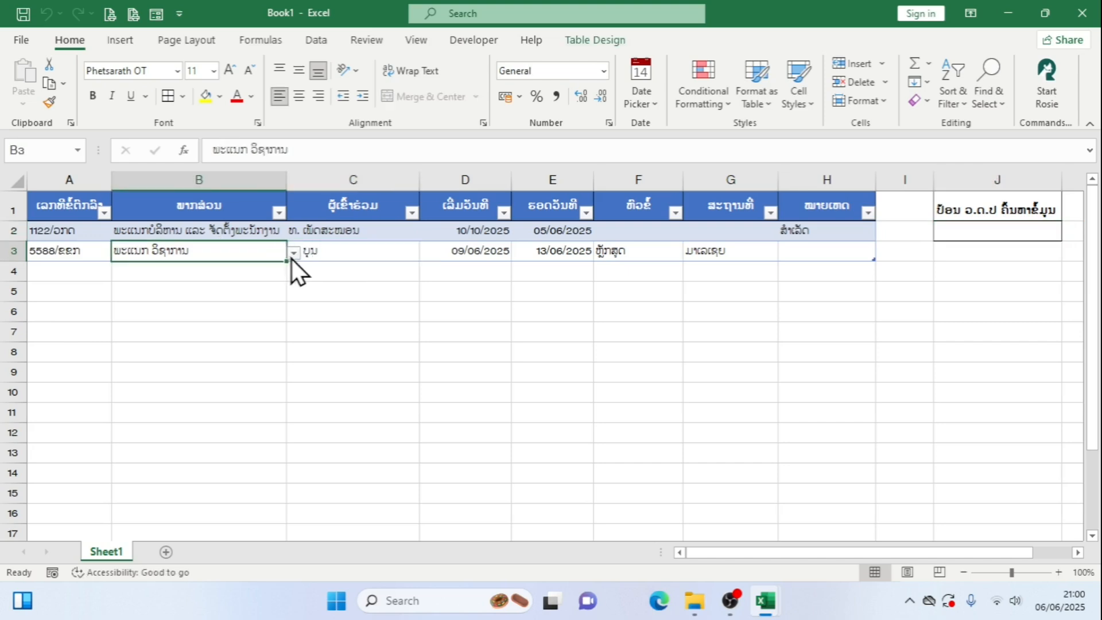
pyautogui.click(292, 257)
pyautogui.click(233, 256)
# Create a copy of Sheet1 within Book1 and place it after the existing sheet
pyautogui.rightClick(107, 552)
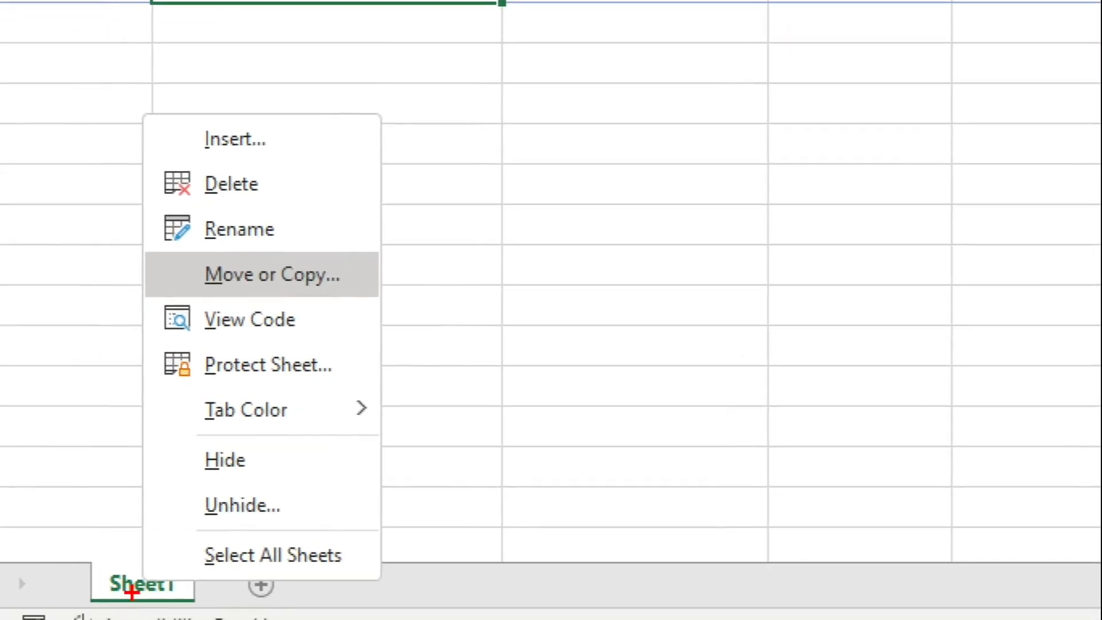
pyautogui.moveTo(150, 253)
pyautogui.mouseDown()
pyautogui.moveTo(302, 255)
pyautogui.moveTo(395, 300)
pyautogui.mouseUp()
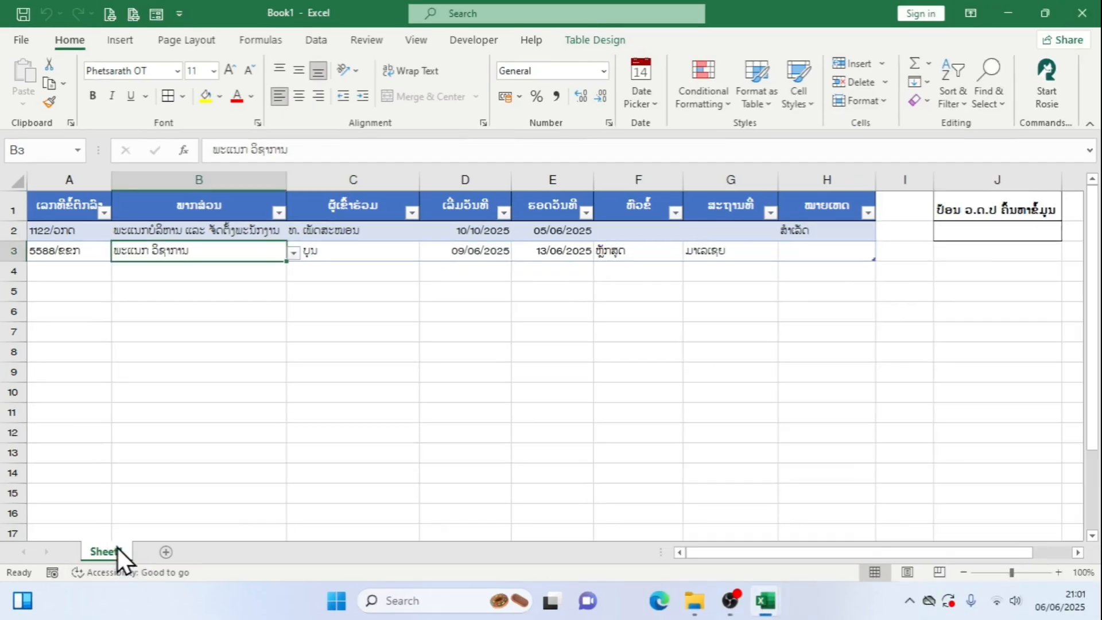
pyautogui.rightClick(117, 550)
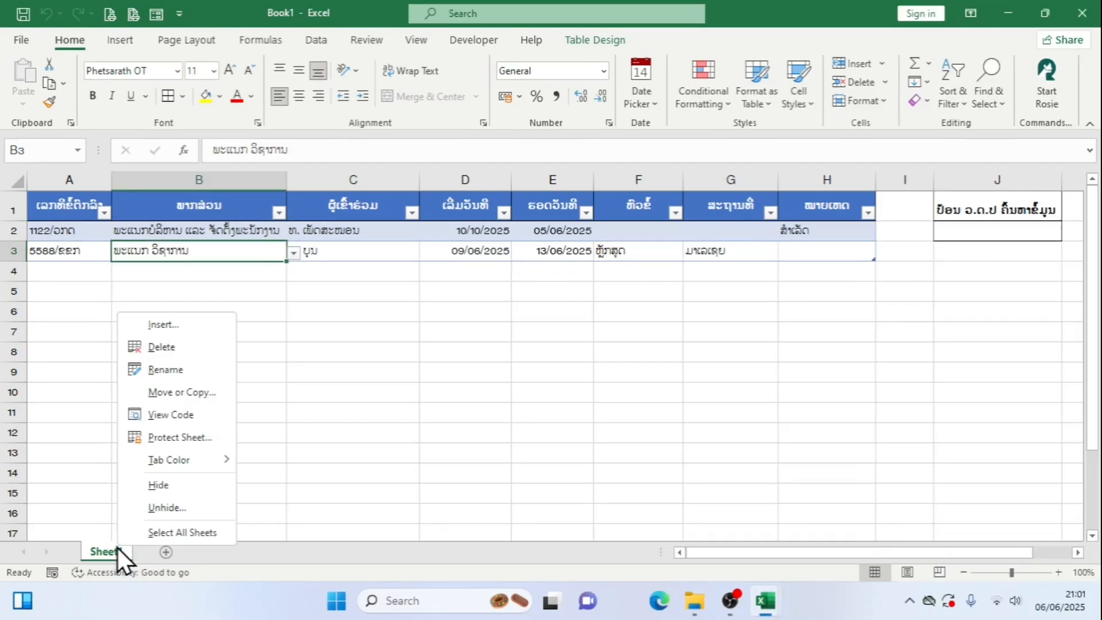
pyautogui.click(194, 403)
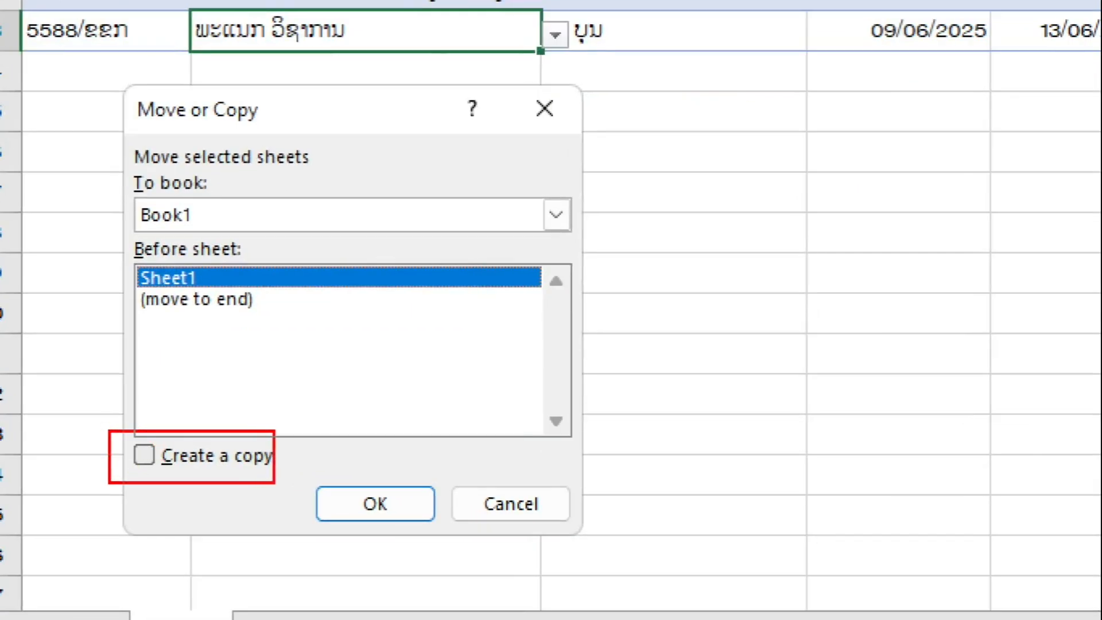
pyautogui.moveTo(275, 484); pyautogui.dragTo(286, 479)
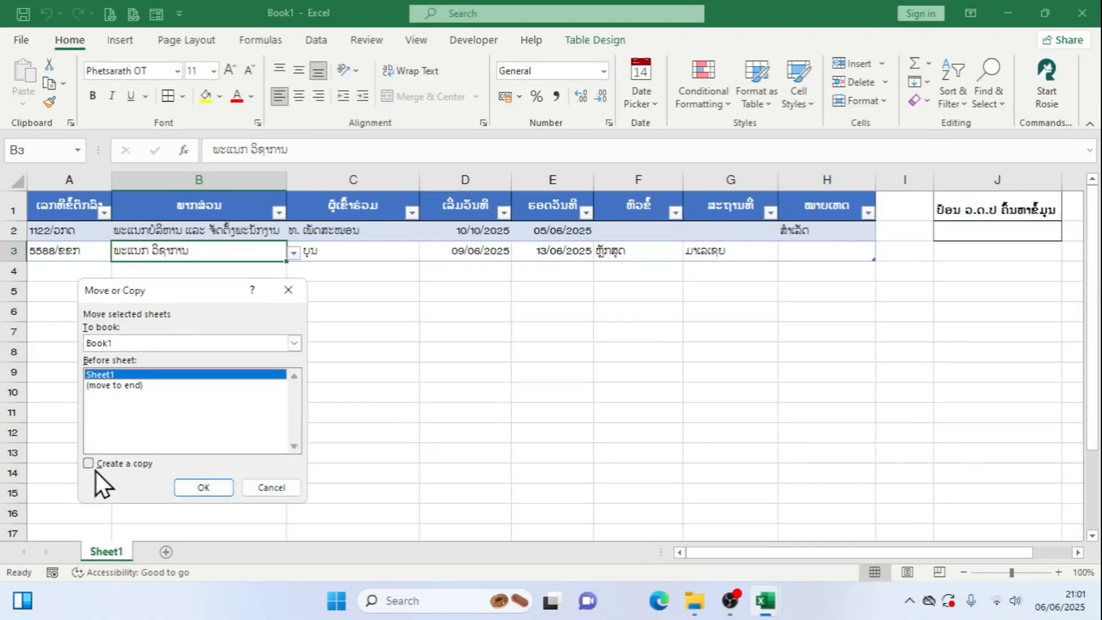
pyautogui.click(148, 459)
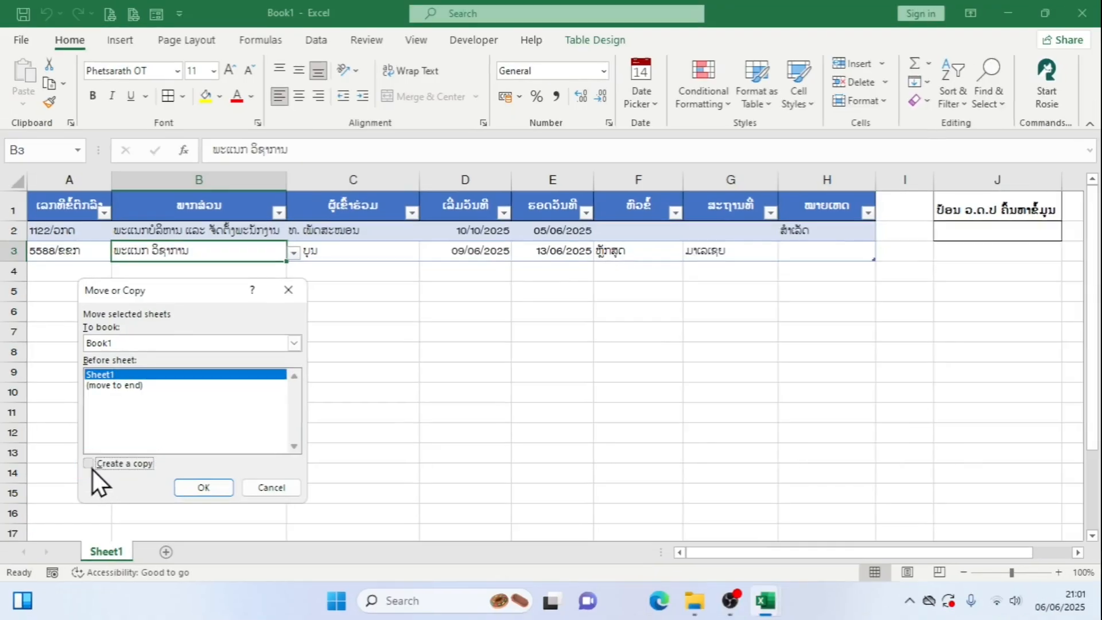
pyautogui.click(115, 386)
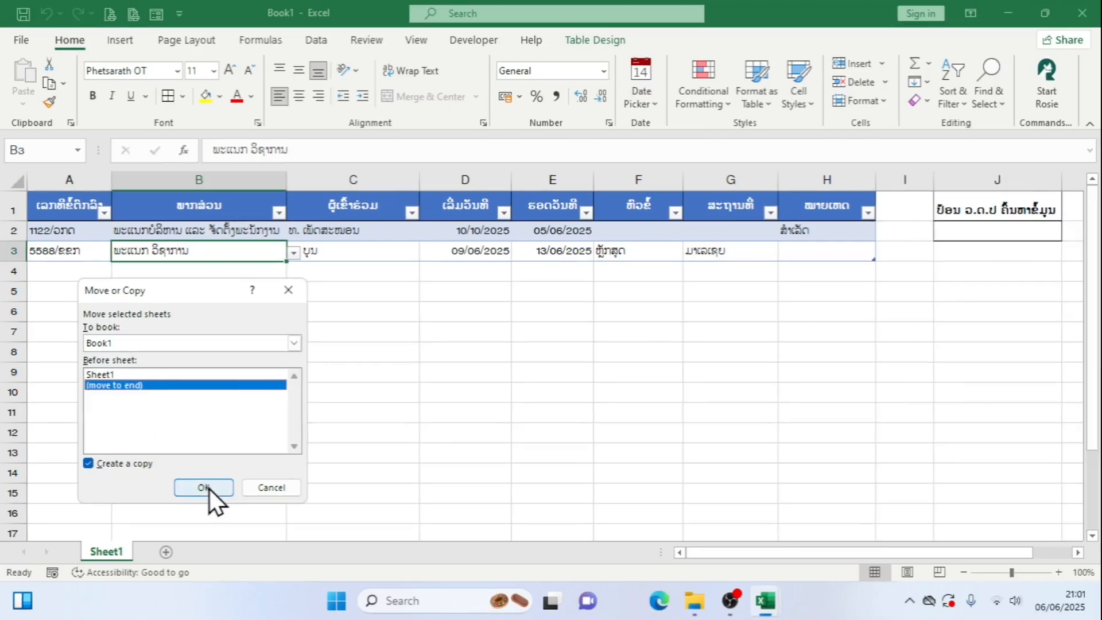
pyautogui.click(209, 488)
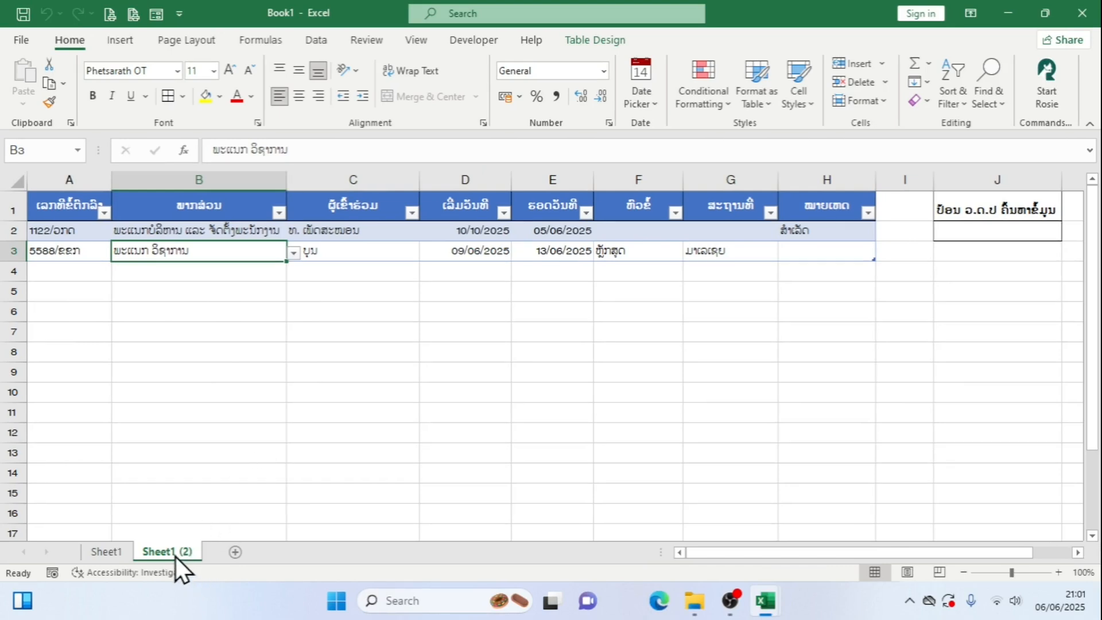
# Examine the copied records, the remarks formula in H2:H3 and the department and participant drop-down cells on Sheet1 (2)
pyautogui.click(290, 408)
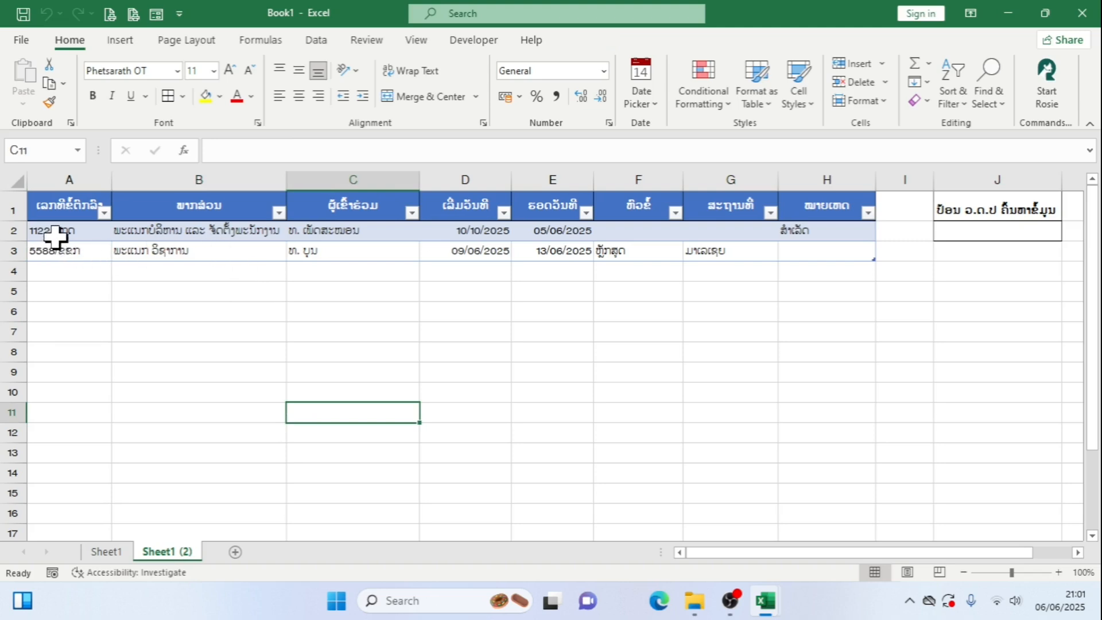
pyautogui.moveTo(55, 232); pyautogui.dragTo(734, 254)
pyautogui.moveTo(829, 233); pyautogui.dragTo(820, 258)
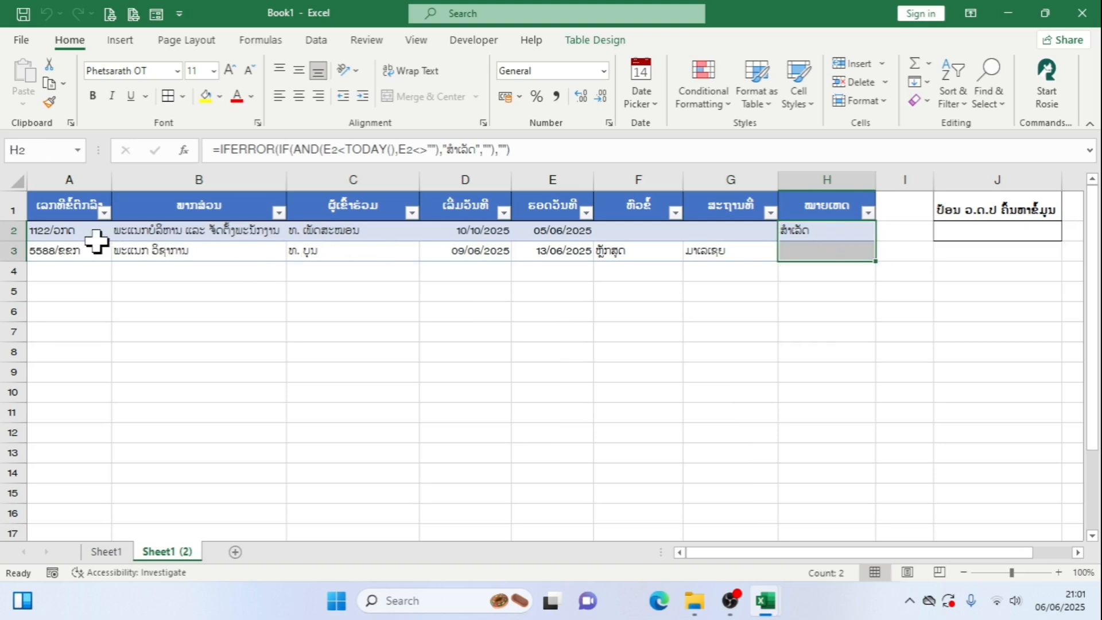
pyautogui.click(181, 231)
pyautogui.click(332, 230)
pyautogui.click(346, 251)
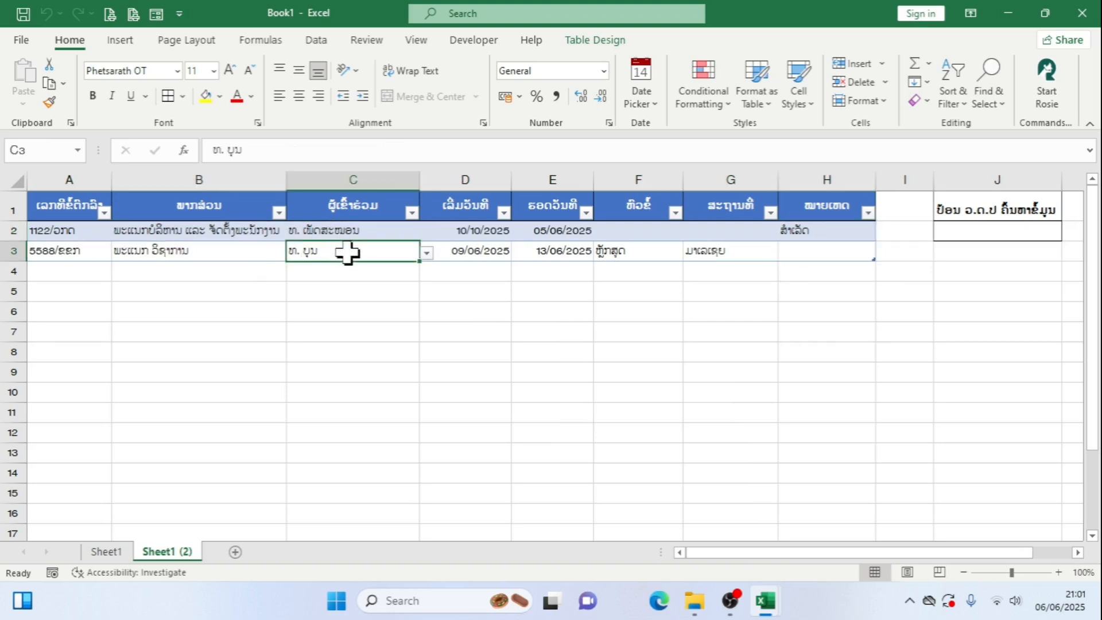
pyautogui.click(244, 230)
pyautogui.click(293, 233)
pyautogui.click(293, 232)
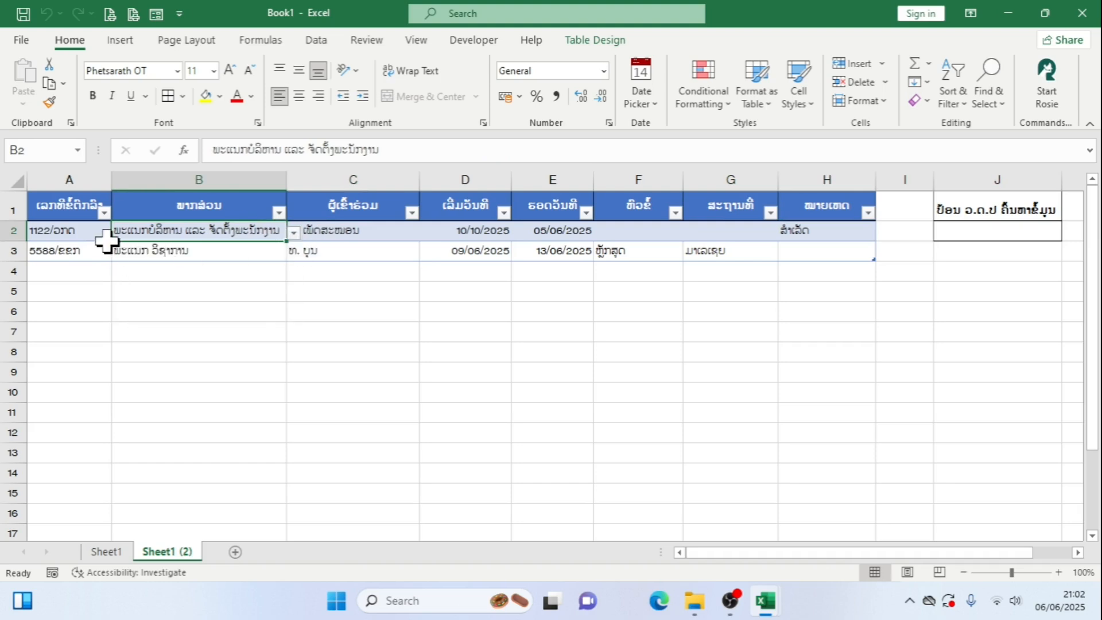
# Clear the copied entries in A2:G3 on Sheet1 (2), keeping the remarks formulas in column H
pyautogui.click(77, 236)
pyautogui.moveTo(78, 236); pyautogui.dragTo(707, 254)
pyautogui.press('Delete')
pyautogui.click(710, 311)
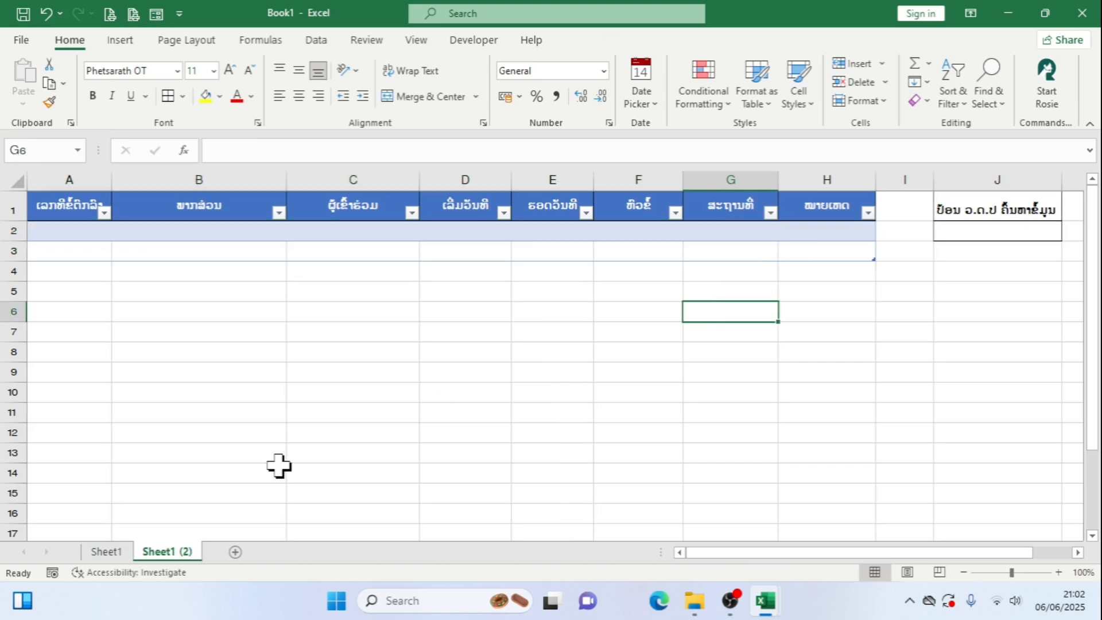
# Compare the original records on Sheet1 with the emptied table on Sheet1 (2), including the drop-down cell C3
pyautogui.click(318, 389)
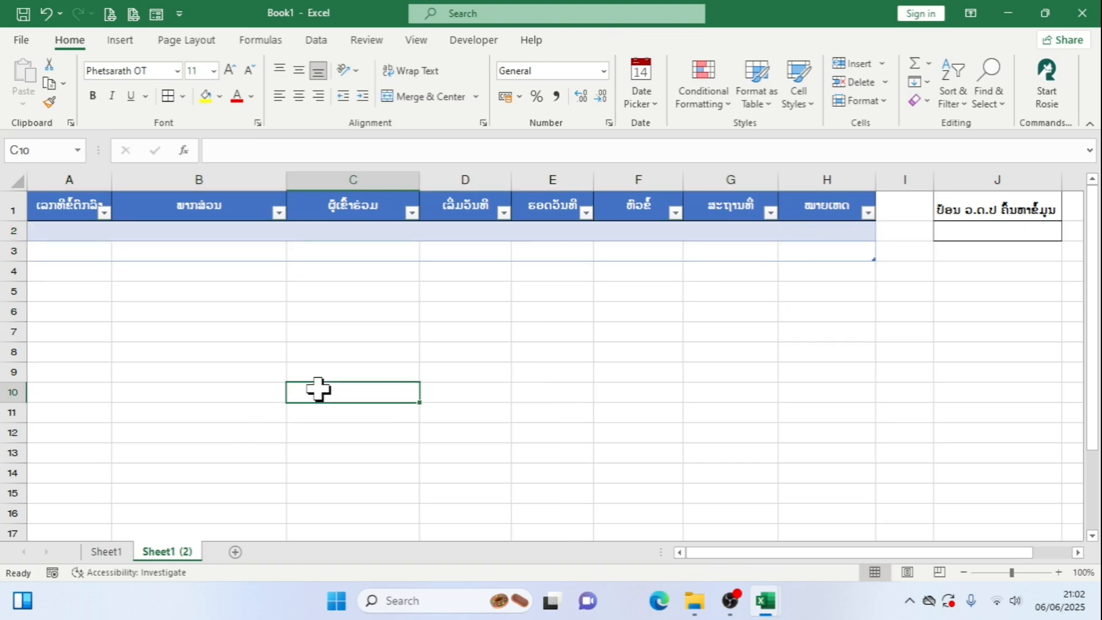
pyautogui.click(105, 552)
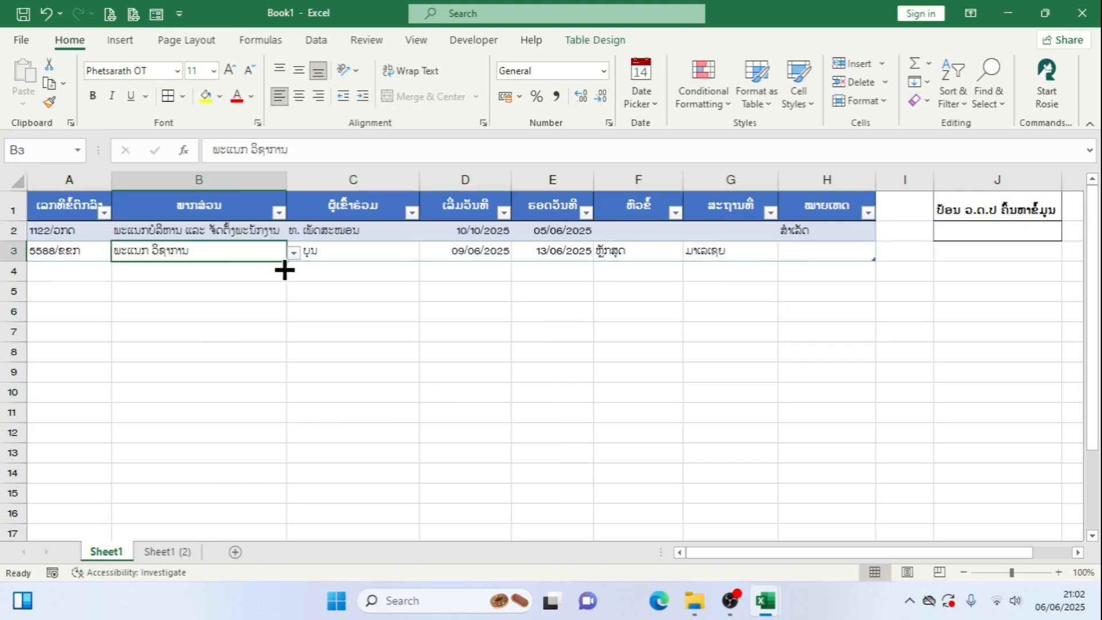
pyautogui.click(156, 555)
pyautogui.click(352, 265)
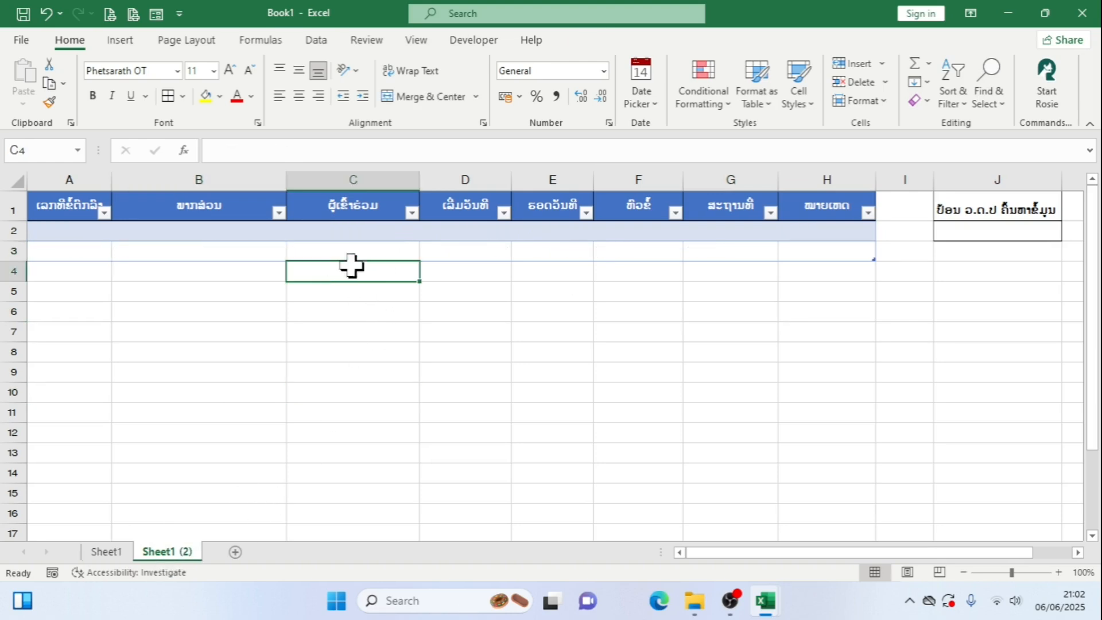
pyautogui.click(394, 244)
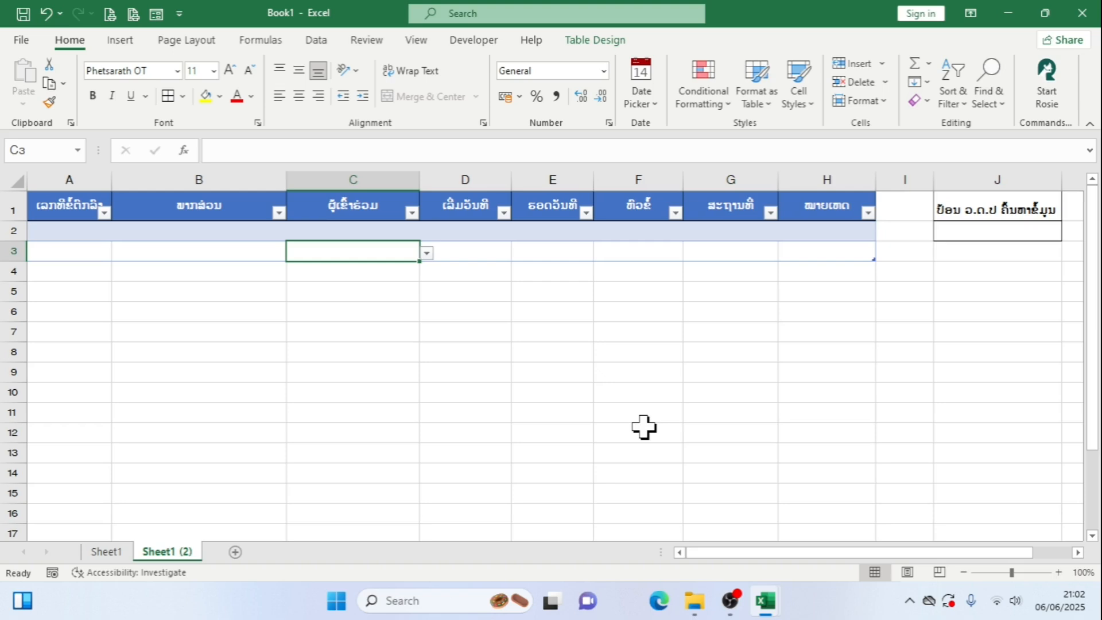
# Look through the sort and filter options of the column headers from A to G in the Sheet1 table
pyautogui.click(116, 549)
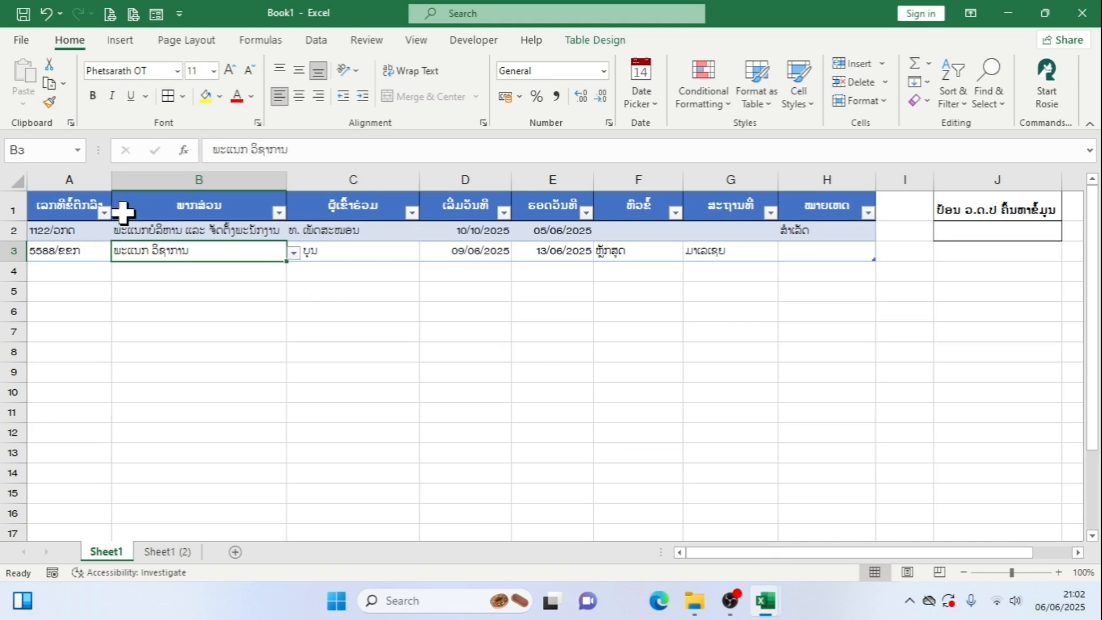
pyautogui.click(104, 213)
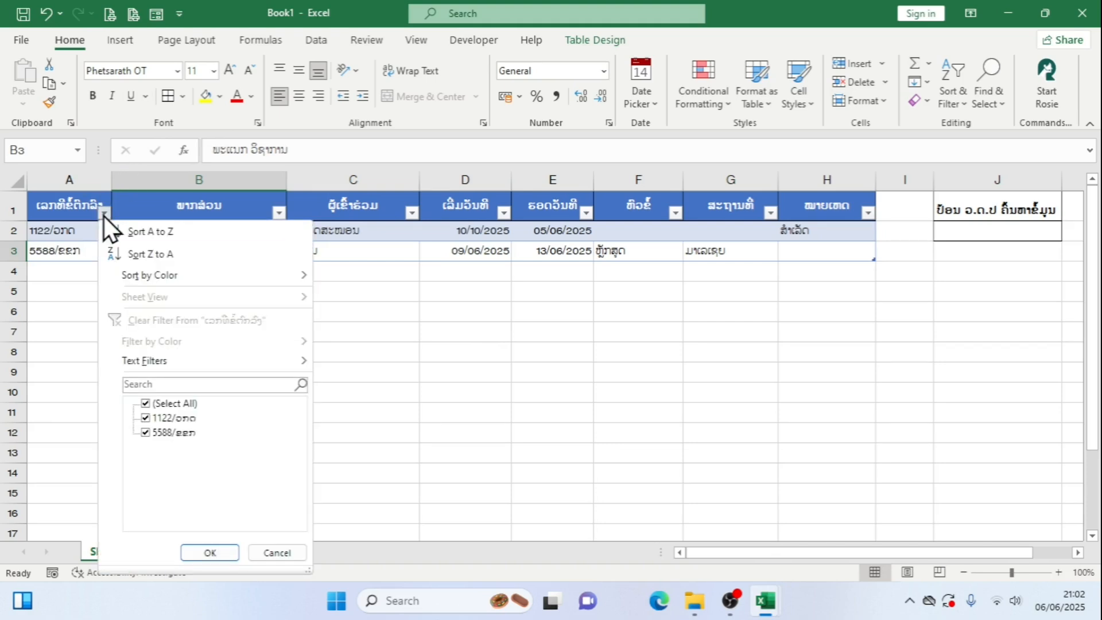
pyautogui.click(104, 215)
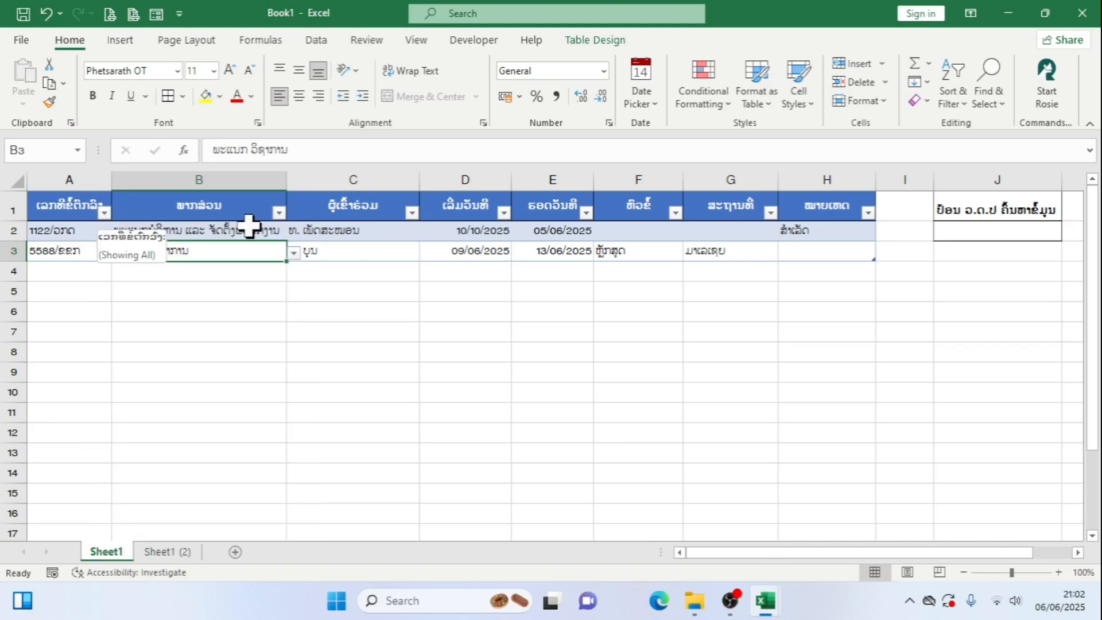
pyautogui.click(280, 216)
pyautogui.click(417, 214)
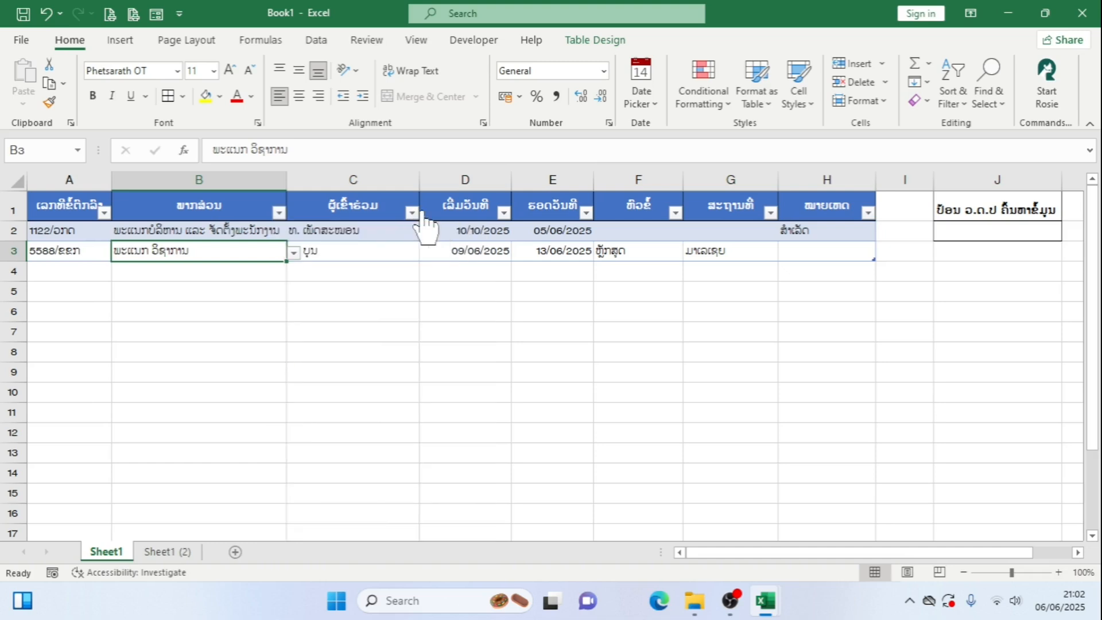
pyautogui.click(504, 214)
pyautogui.click(589, 215)
pyautogui.click(676, 212)
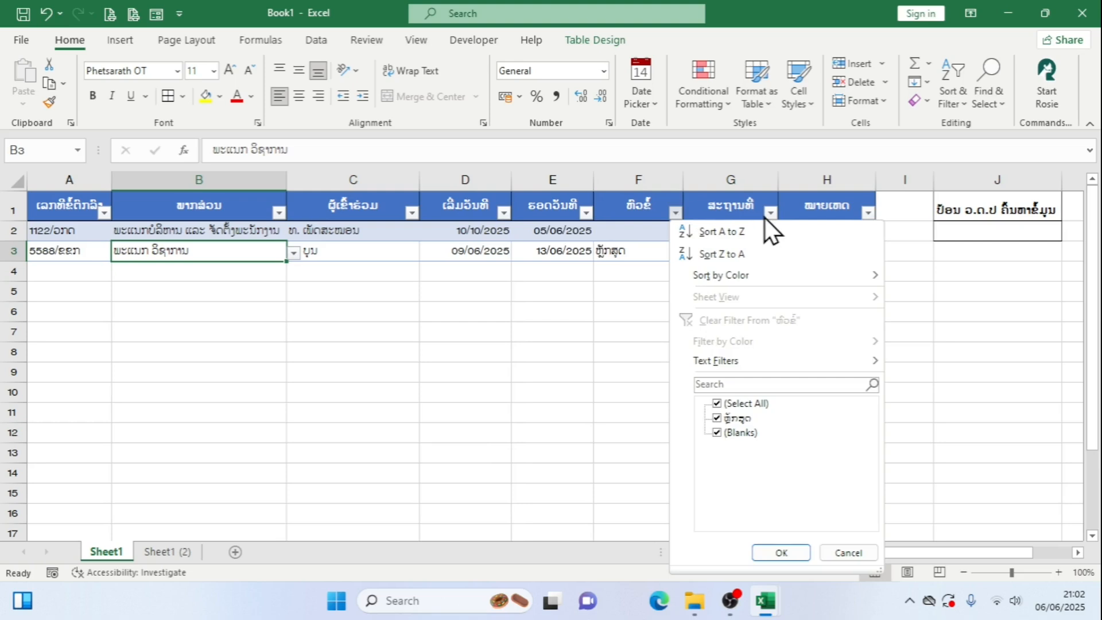
pyautogui.click(768, 215)
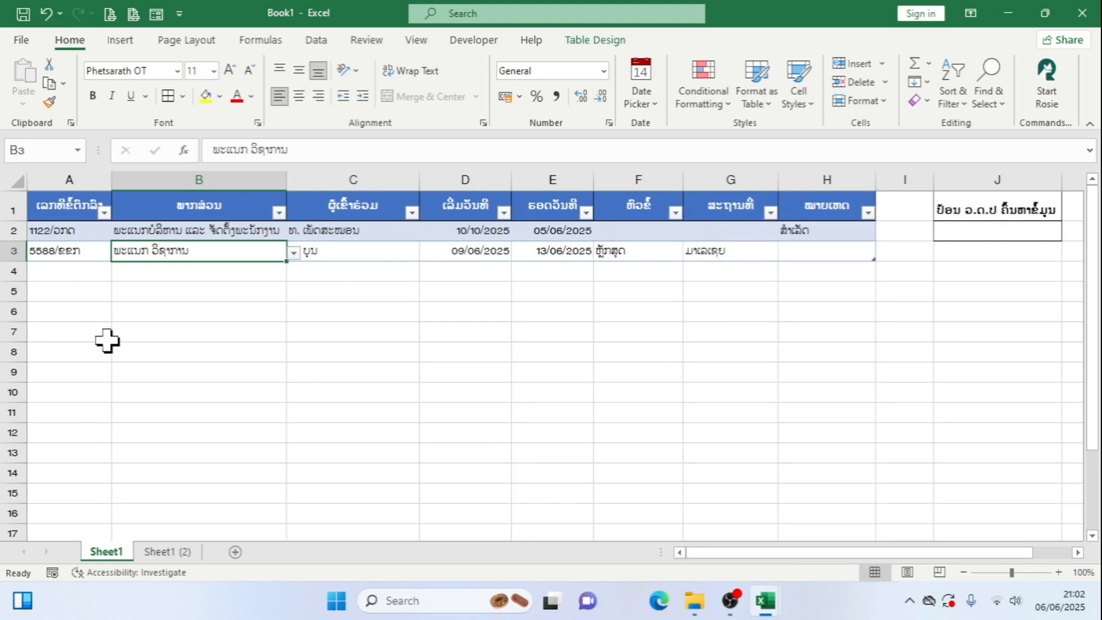
# Start a new record in row 4 of Sheet1 by entering 589/ສສກ as the agreement number in A4
pyautogui.click(89, 278)
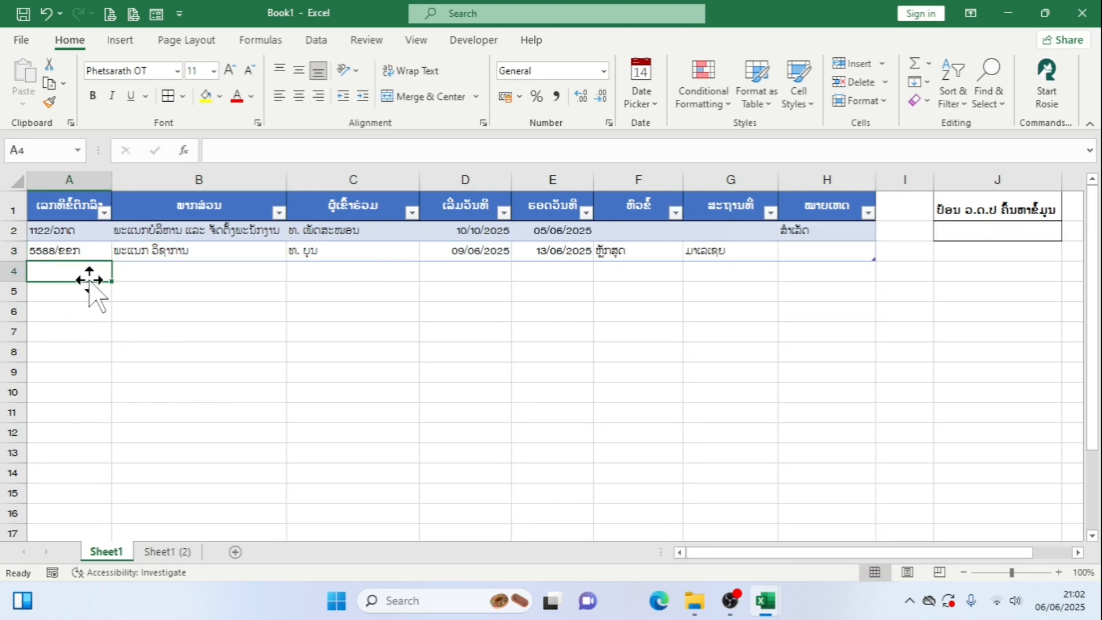
pyautogui.write('589')
pyautogui.write('/')
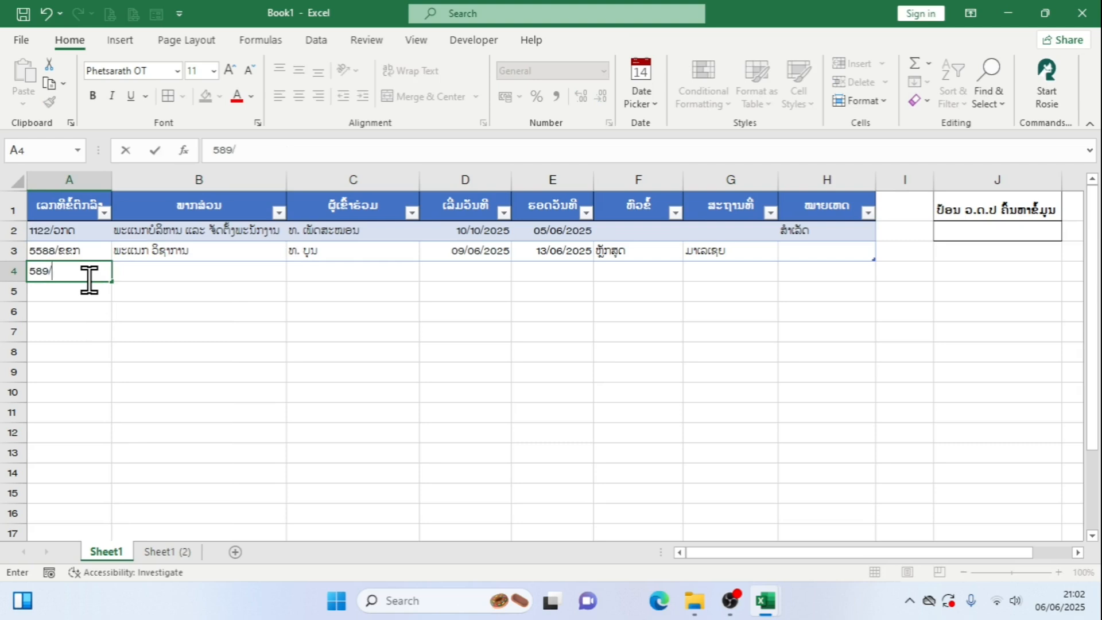
pyautogui.write('ສສກ')
pyautogui.press('Tab')
# Choose ພາກວິຊາໄອທີວິສະວະກຳ as the department in B4 and select the participant's name in C4
pyautogui.click(295, 276)
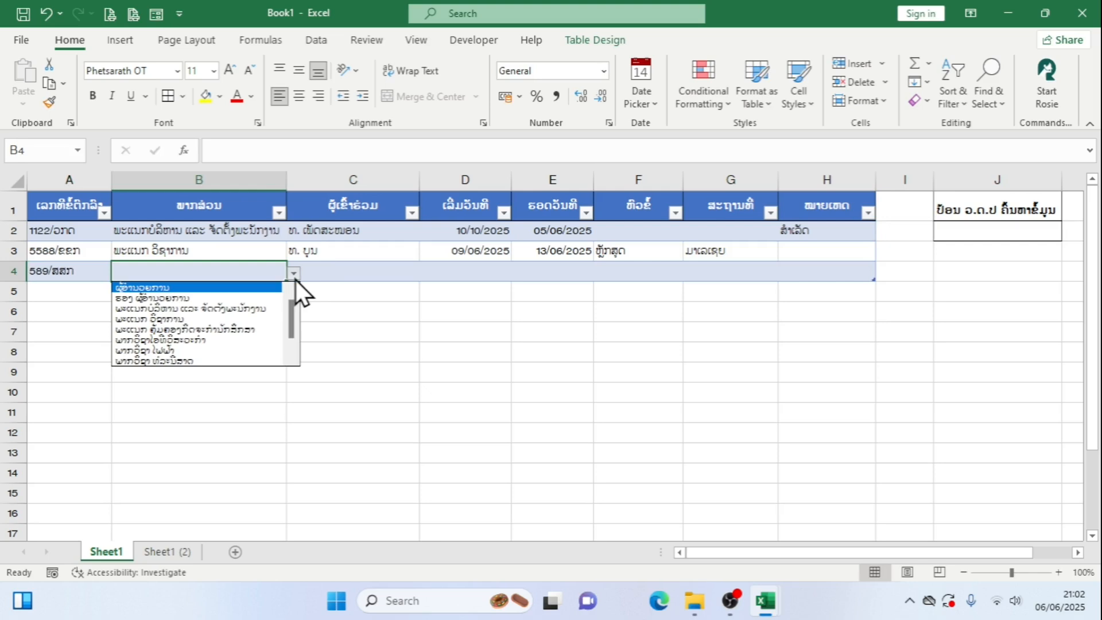
pyautogui.click(239, 342)
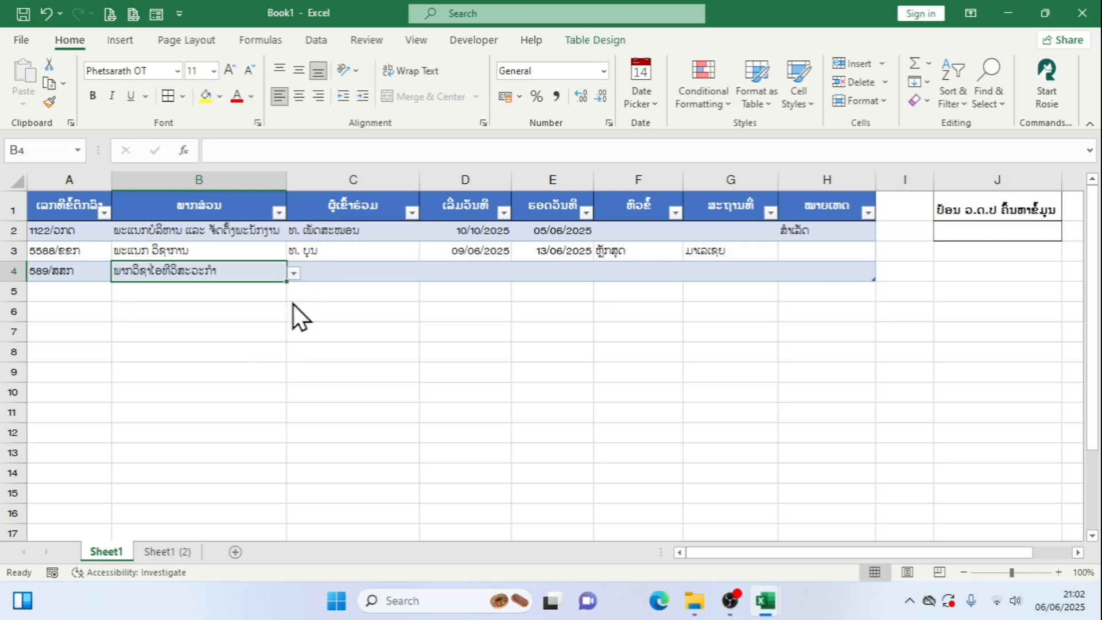
pyautogui.click(362, 273)
pyautogui.click(426, 273)
pyautogui.click(333, 309)
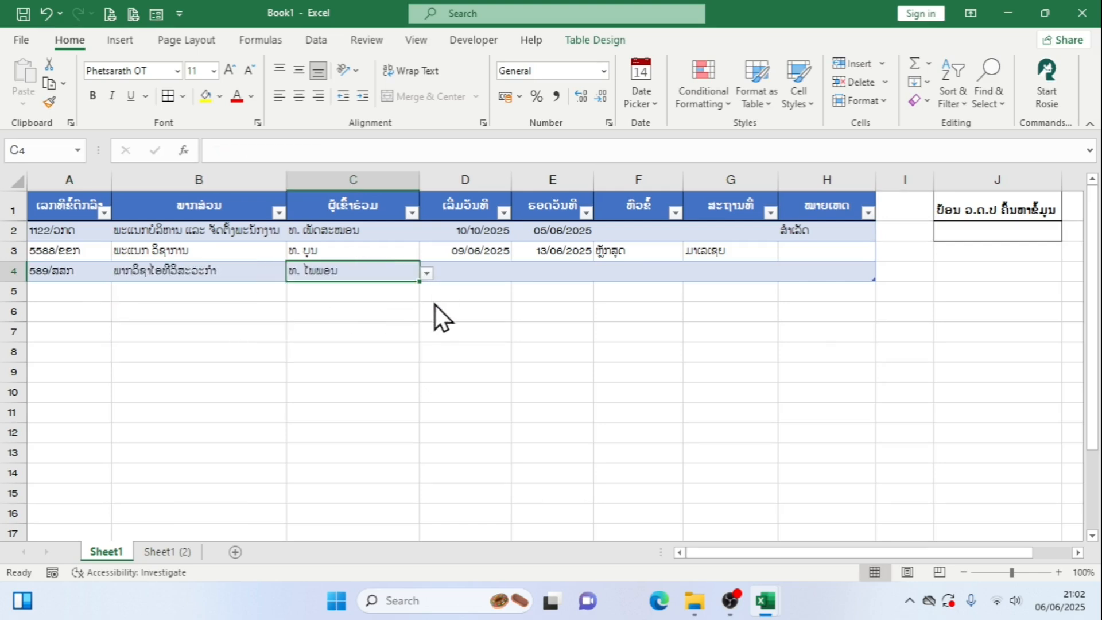
# Pick 09/06/2025 as the start date in D4 and 13/06/2025 as the end date in E4
pyautogui.click(462, 271)
pyautogui.click(524, 270)
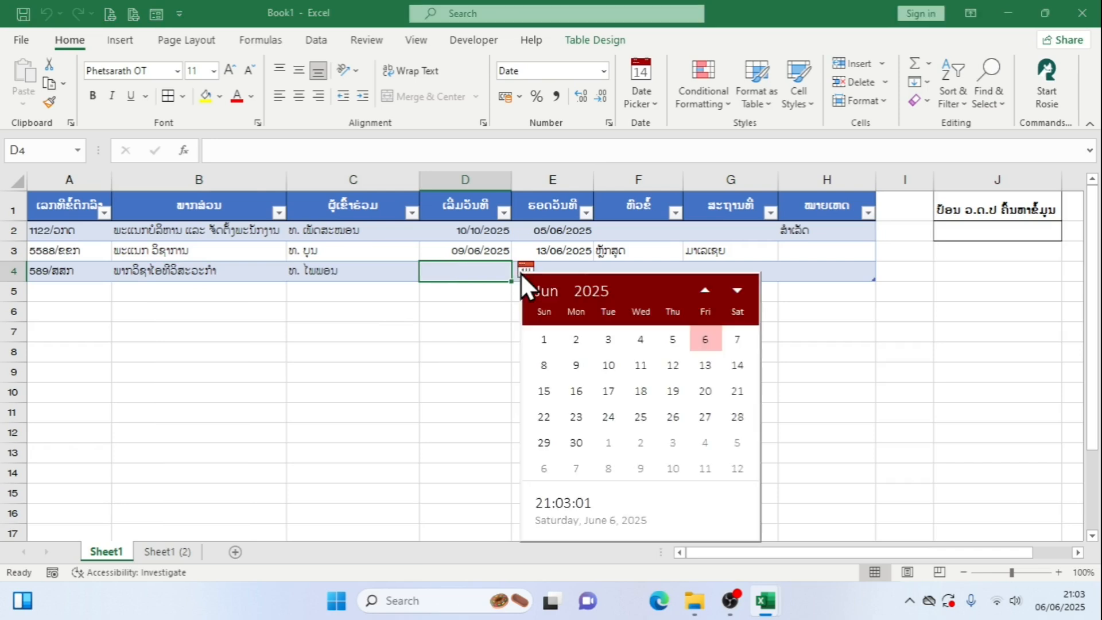
pyautogui.click(574, 366)
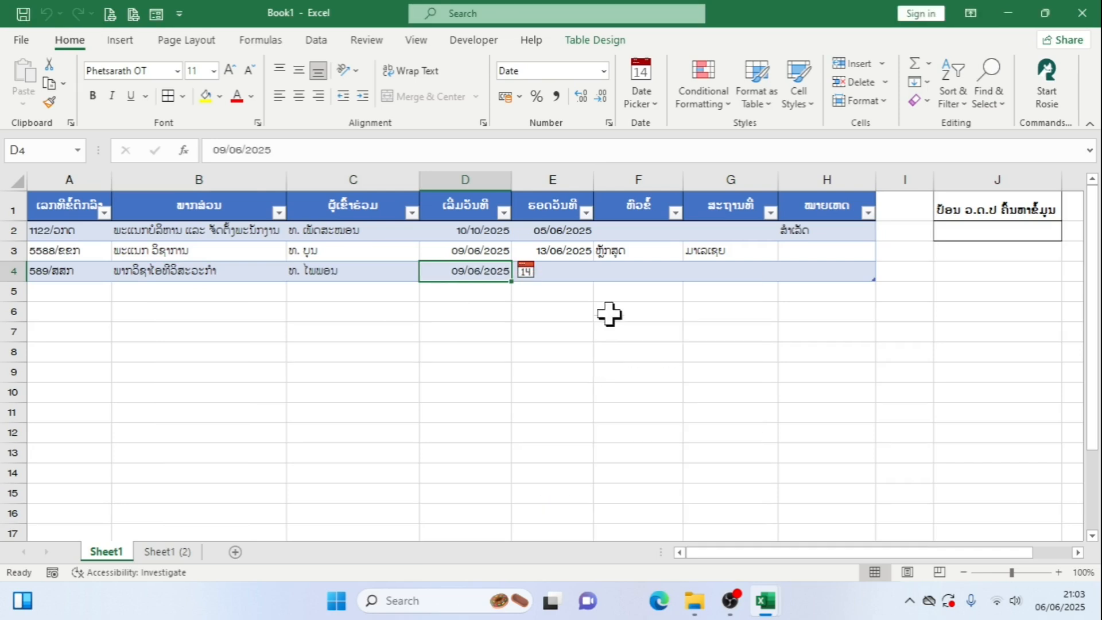
pyautogui.click(568, 273)
pyautogui.click(607, 271)
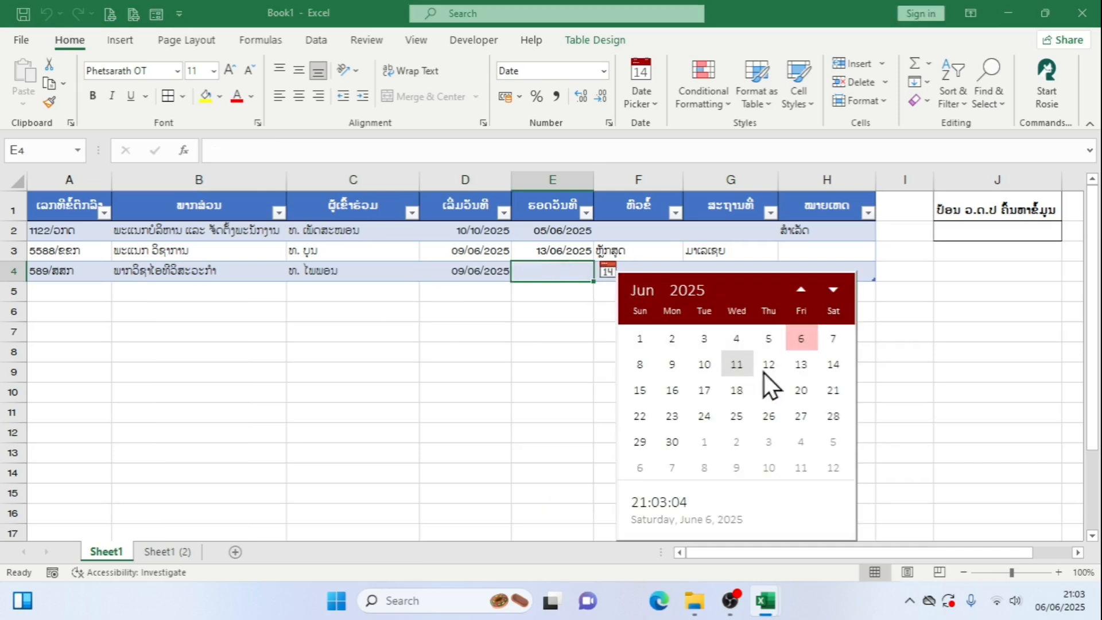
pyautogui.click(797, 372)
# Enter ໄອທີ as the topic in F4 and ສພອ as the location in G4 of the row 4 record
pyautogui.click(666, 270)
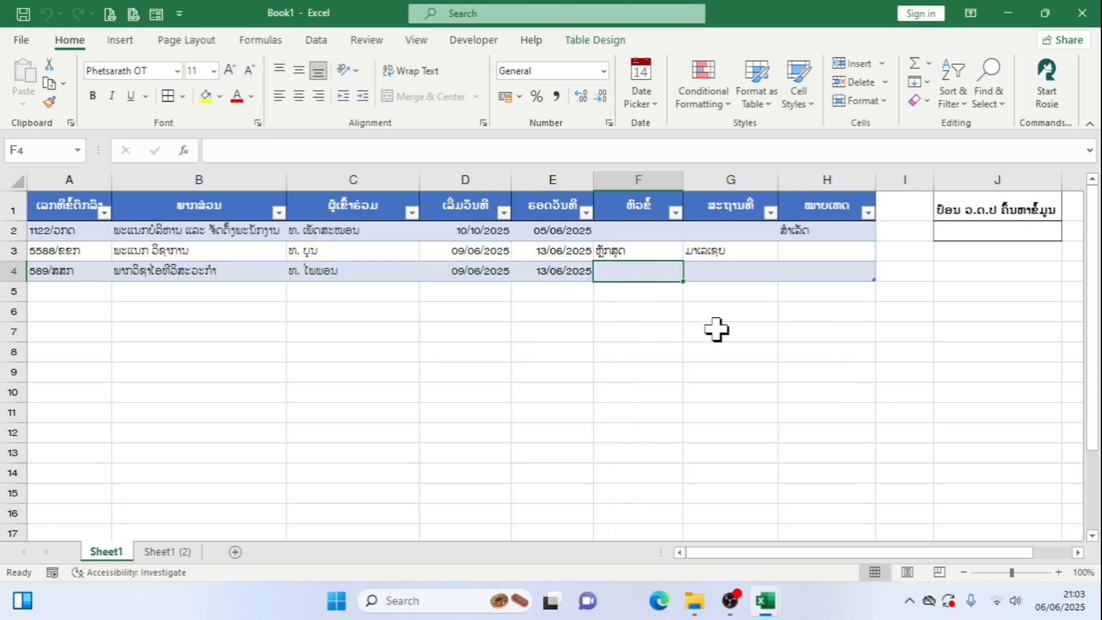
pyautogui.write('ໄອທີ')
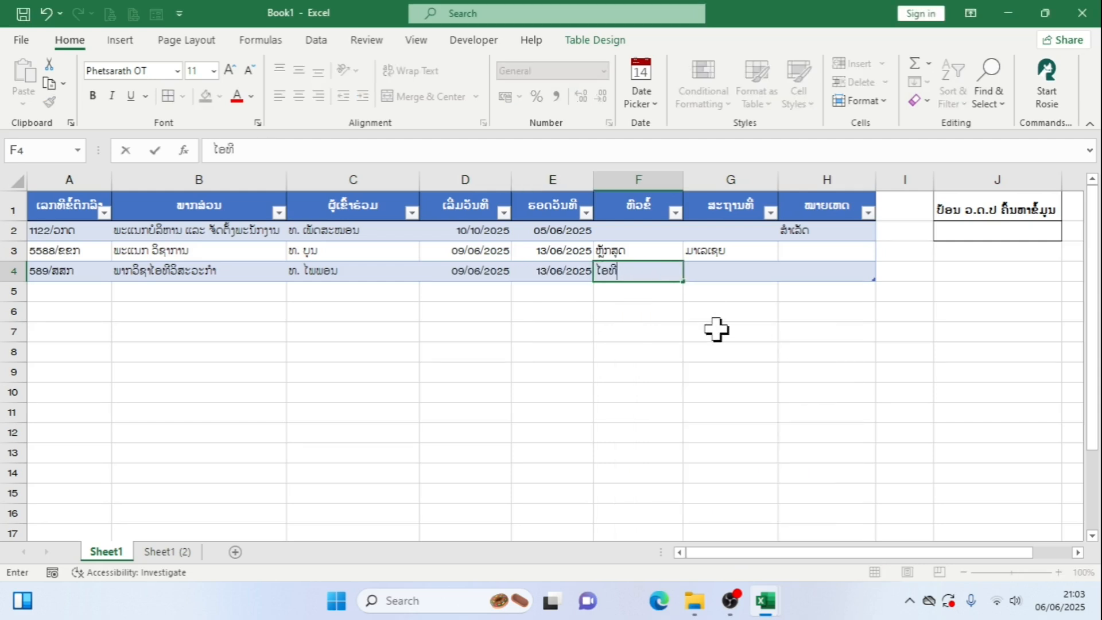
pyautogui.click(753, 275)
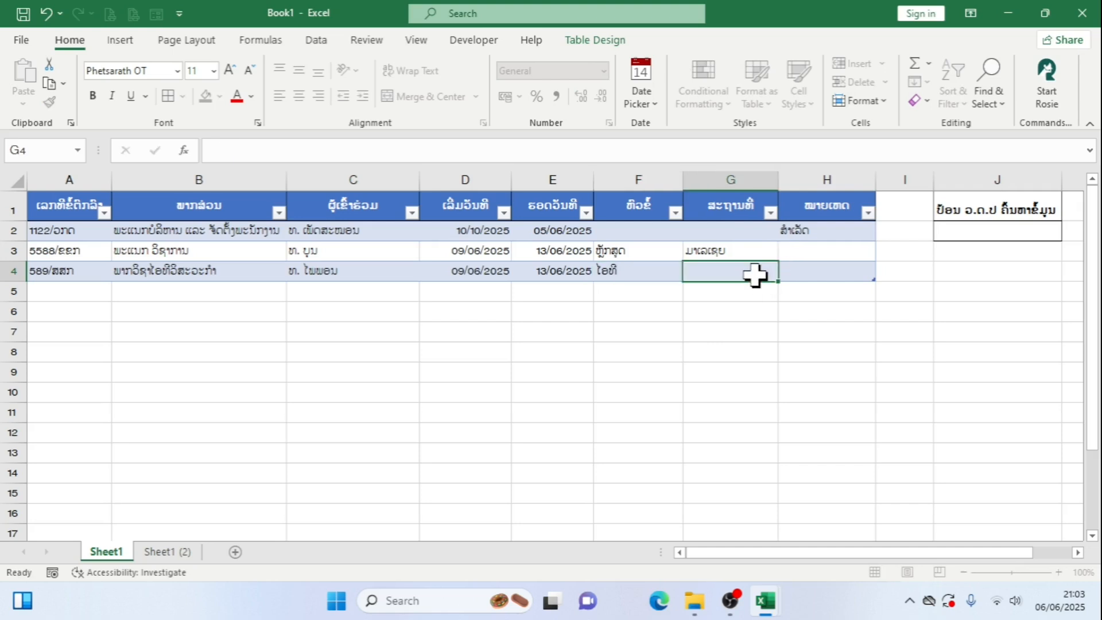
pyautogui.write('ສພອ')
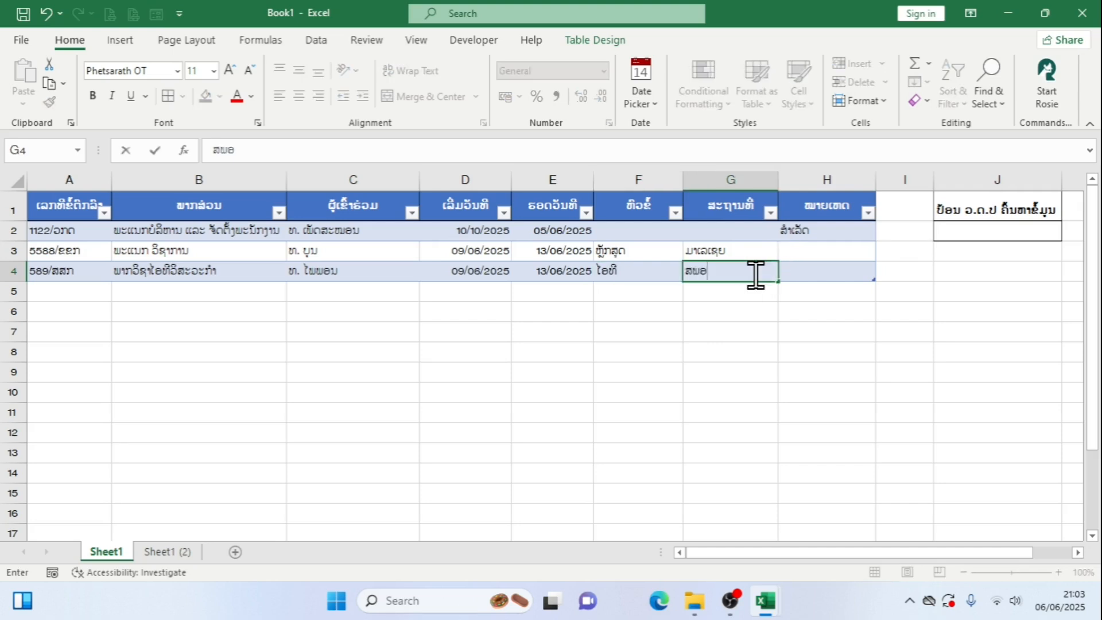
pyautogui.click(870, 276)
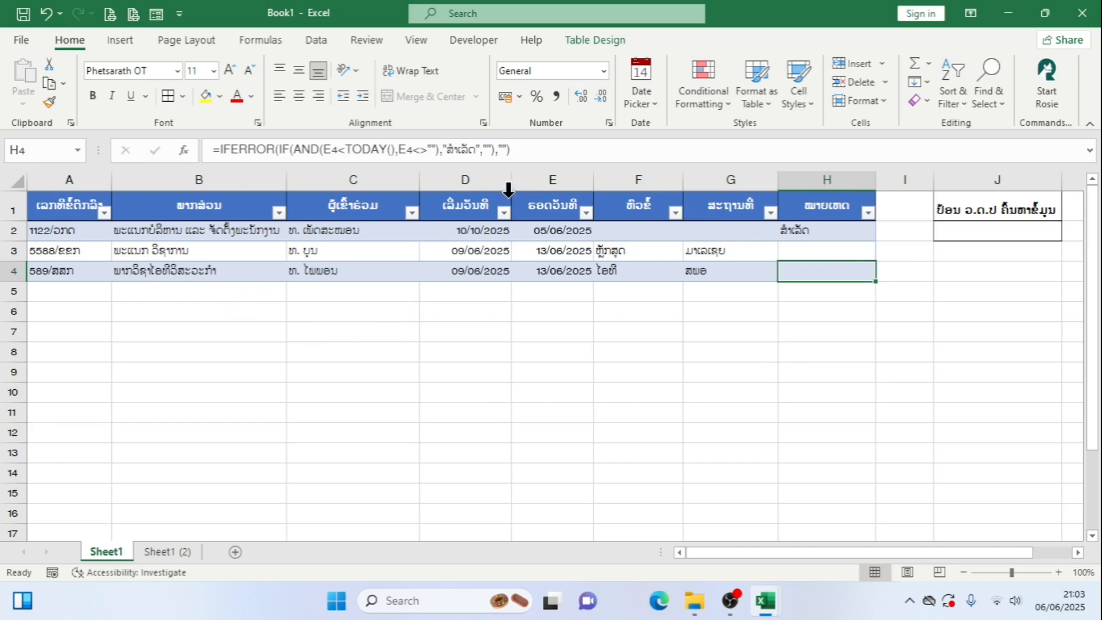
# Filter the start date column D so that only October 2025 dates are included
pyautogui.click(503, 213)
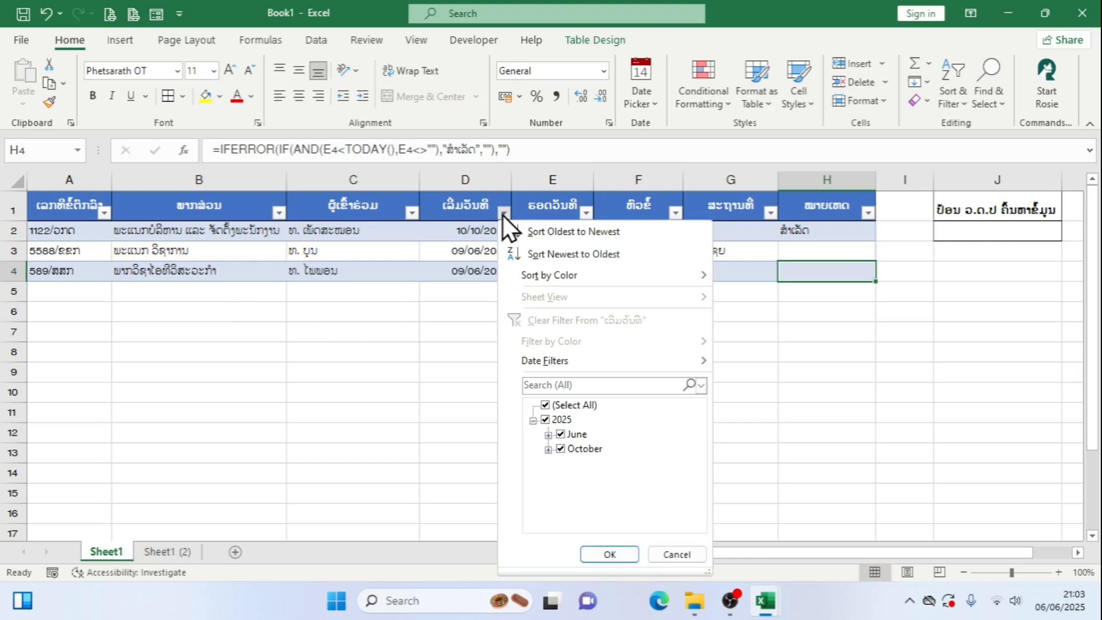
pyautogui.click(548, 407)
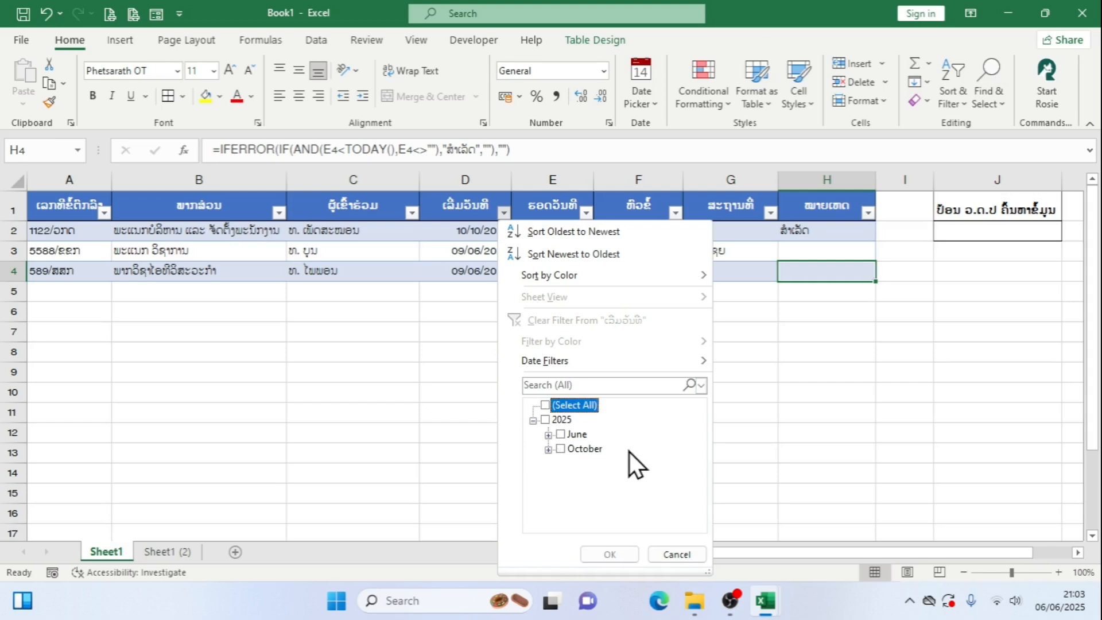
pyautogui.click(563, 449)
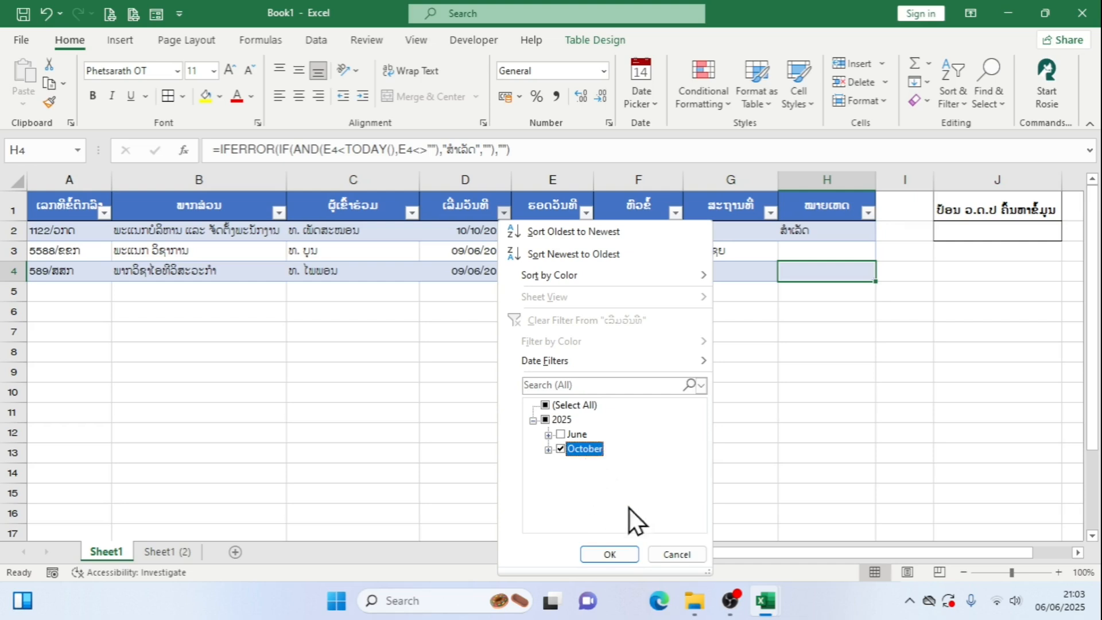
pyautogui.click(616, 553)
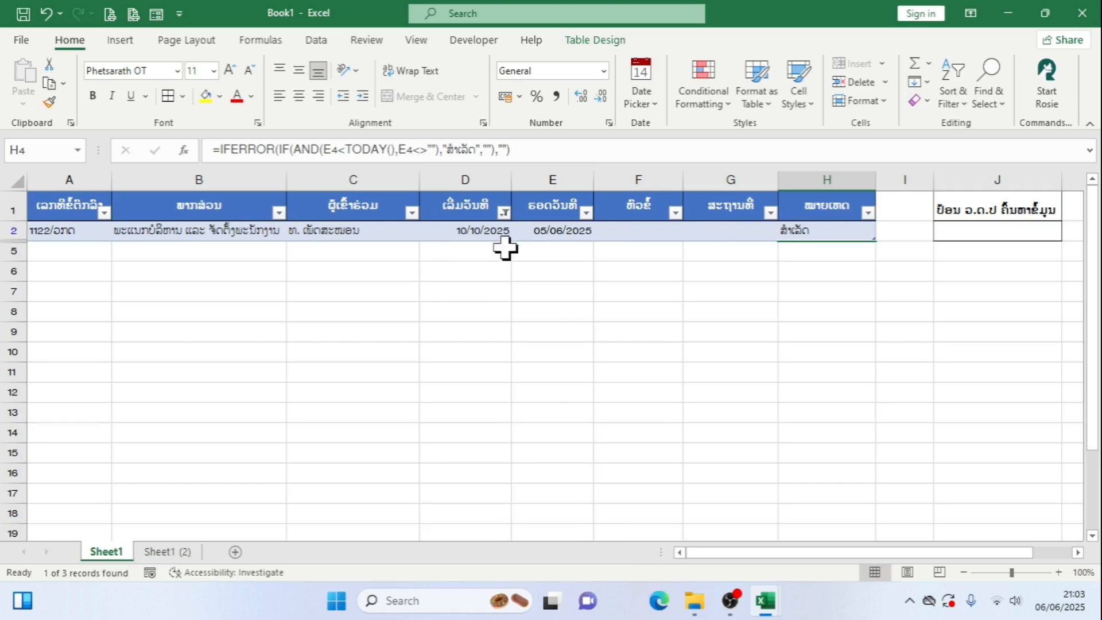
# Reset the start date column's filter to include all dates and select the row 4 record's cells
pyautogui.click(504, 212)
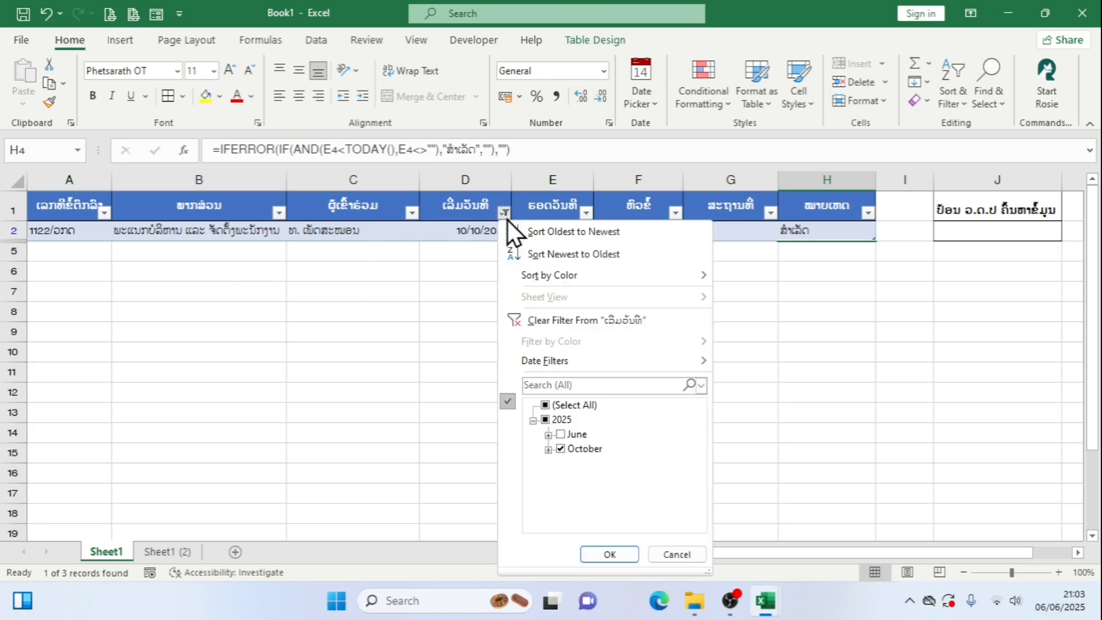
pyautogui.click(546, 405)
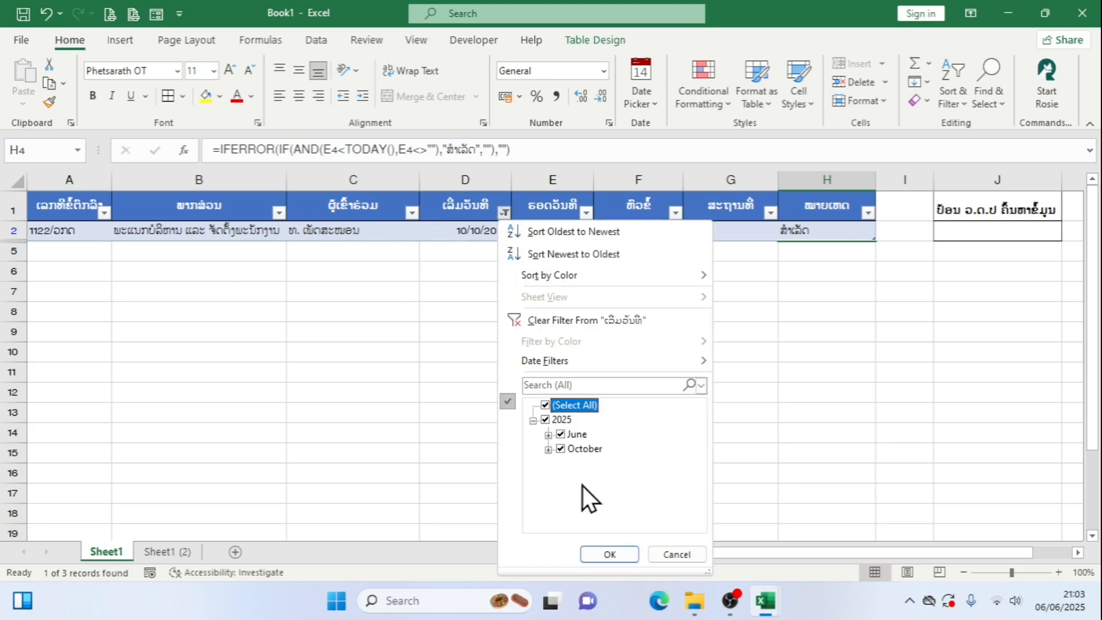
pyautogui.click(604, 552)
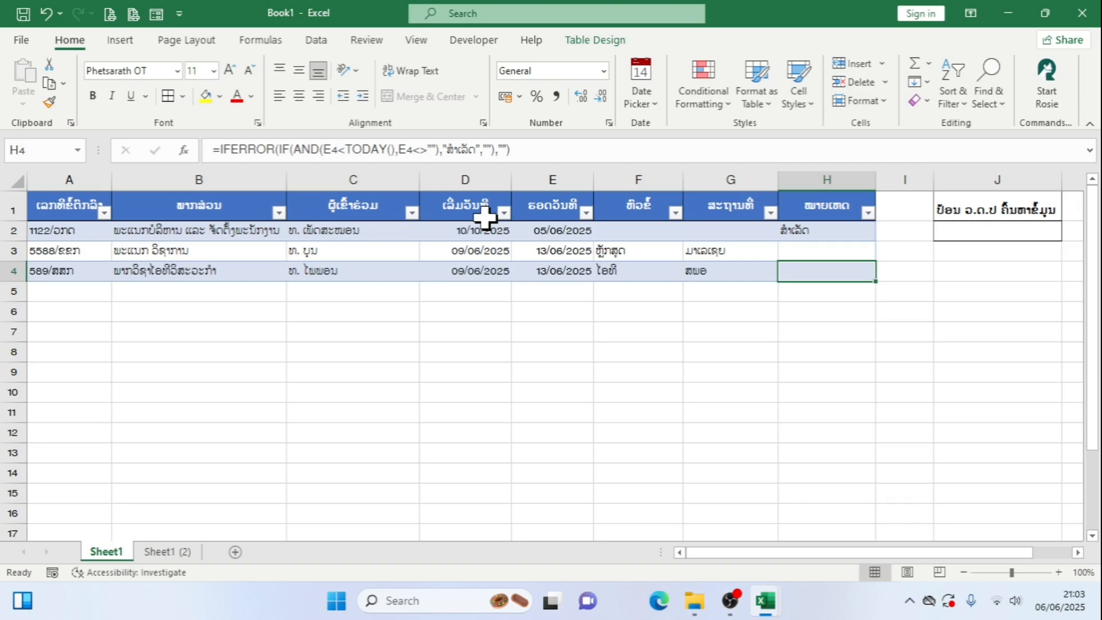
pyautogui.moveTo(32, 276); pyautogui.dragTo(752, 276)
pyautogui.click(746, 274)
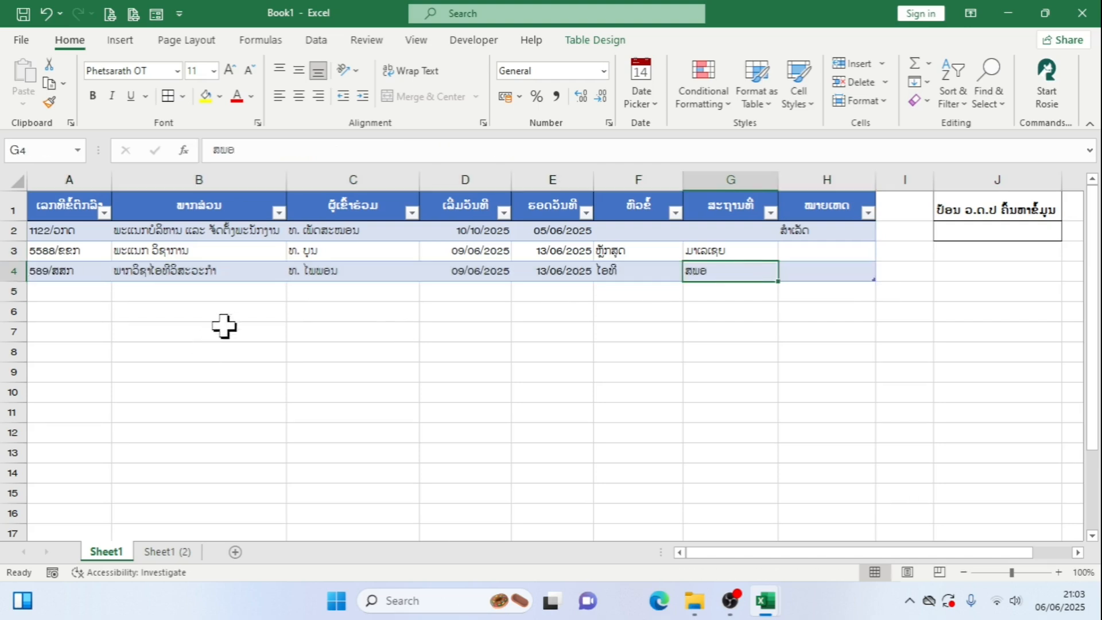
# Start a record in row 5 by picking 13/06/2025 as the end date in E5 and entering ຟຟລ as the location in G5
pyautogui.click(548, 289)
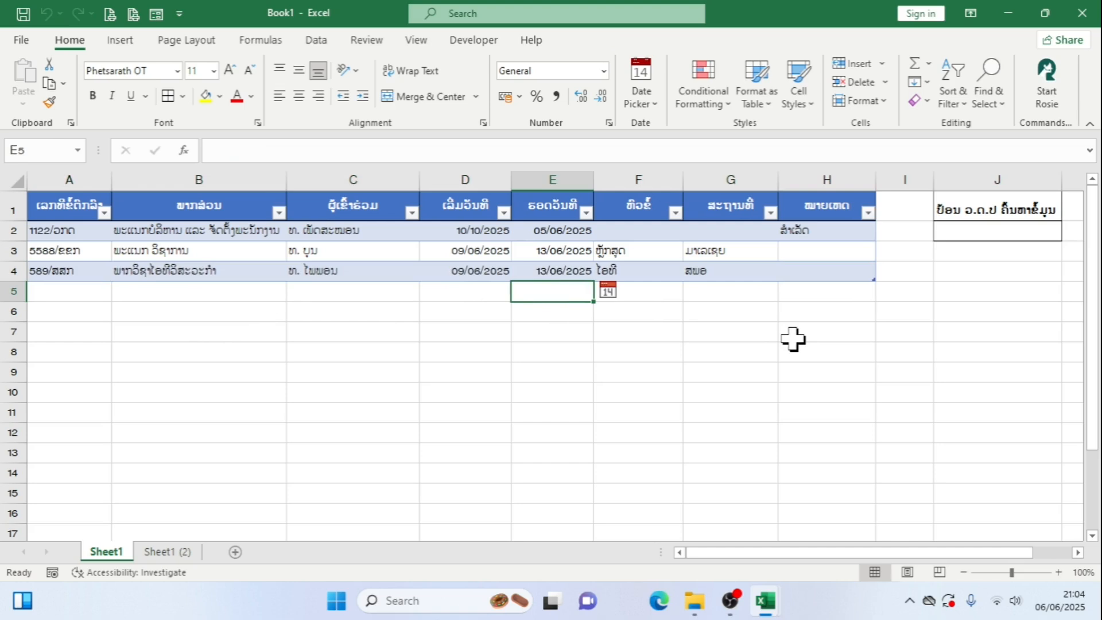
pyautogui.click(608, 291)
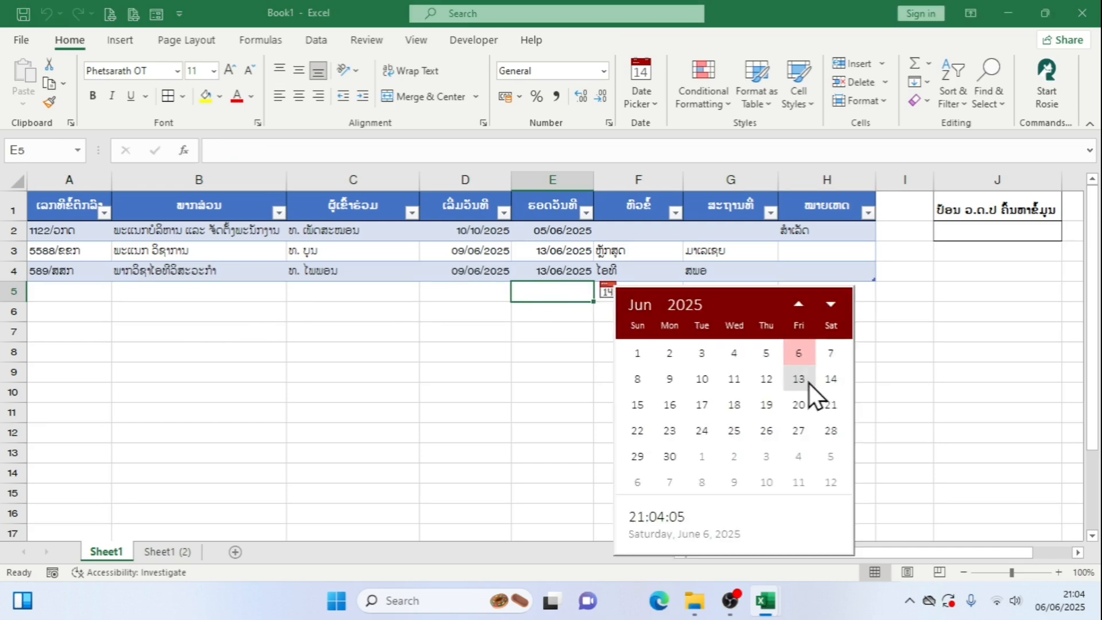
pyautogui.click(808, 383)
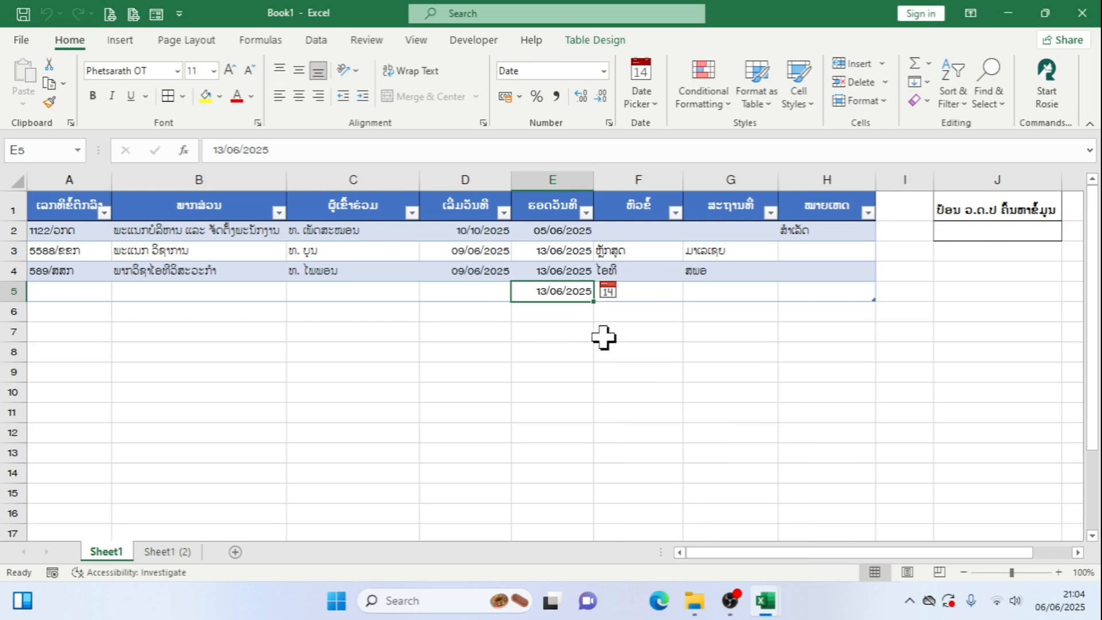
pyautogui.click(715, 296)
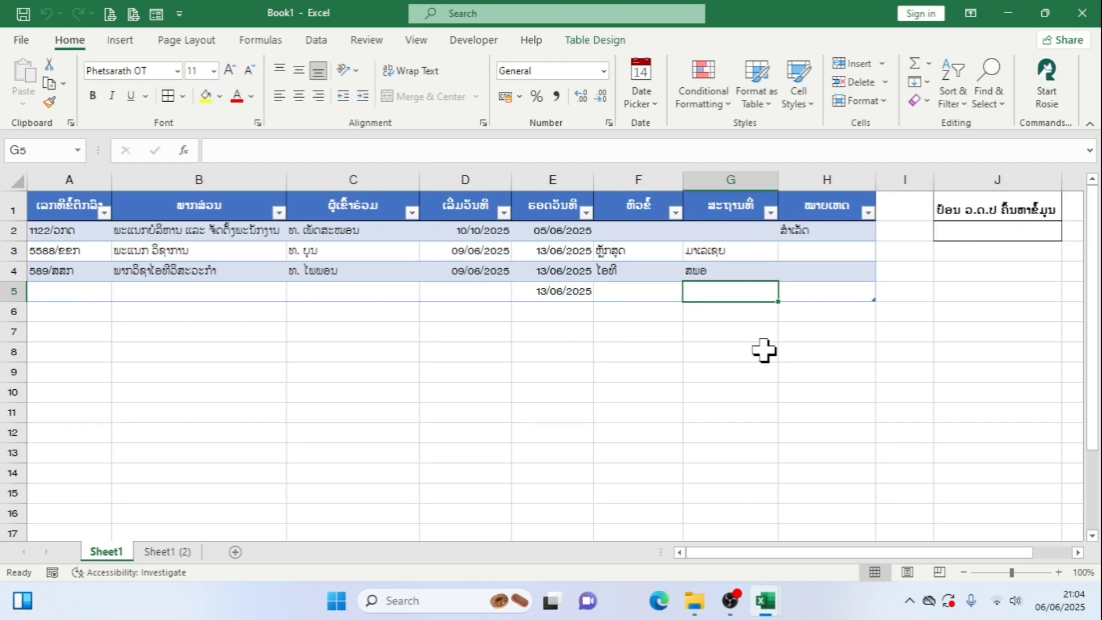
pyautogui.write('ັັ')
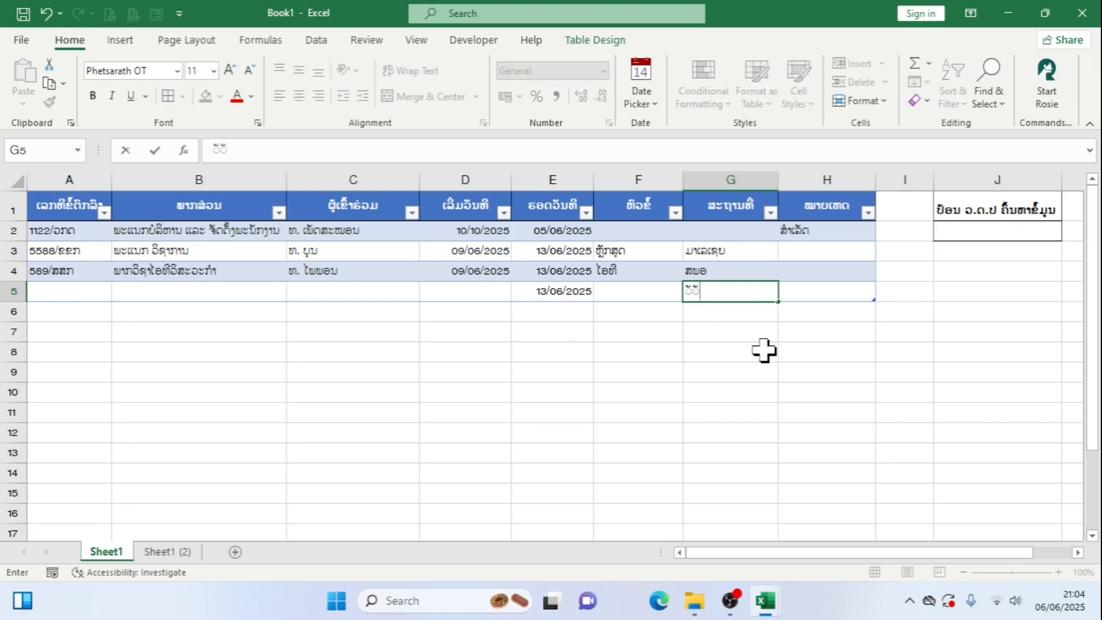
pyautogui.press('BackSpace')
pyautogui.press('BackSpace')
pyautogui.write('ຟຟລ')
pyautogui.click(742, 356)
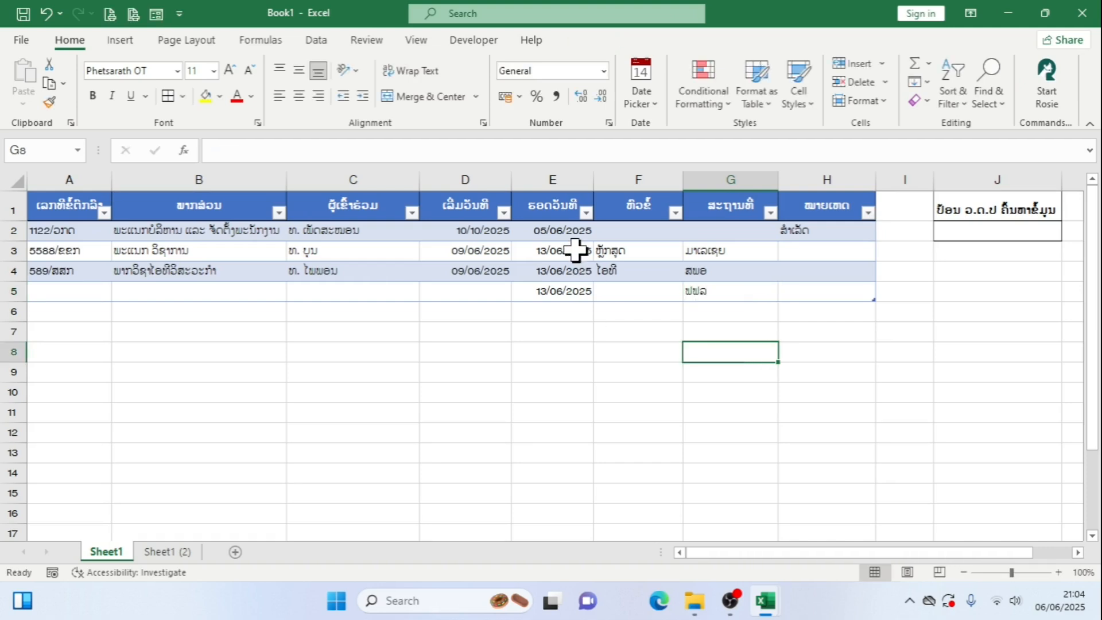
# Filter the end date column E to include only 13 June 2025
pyautogui.click(585, 217)
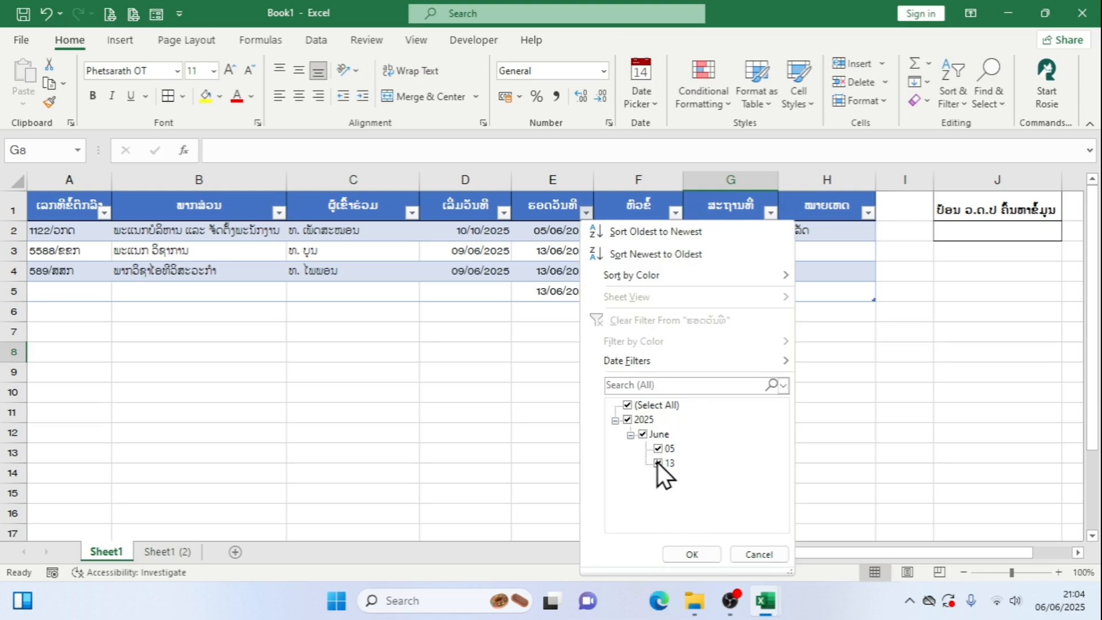
pyautogui.click(629, 405)
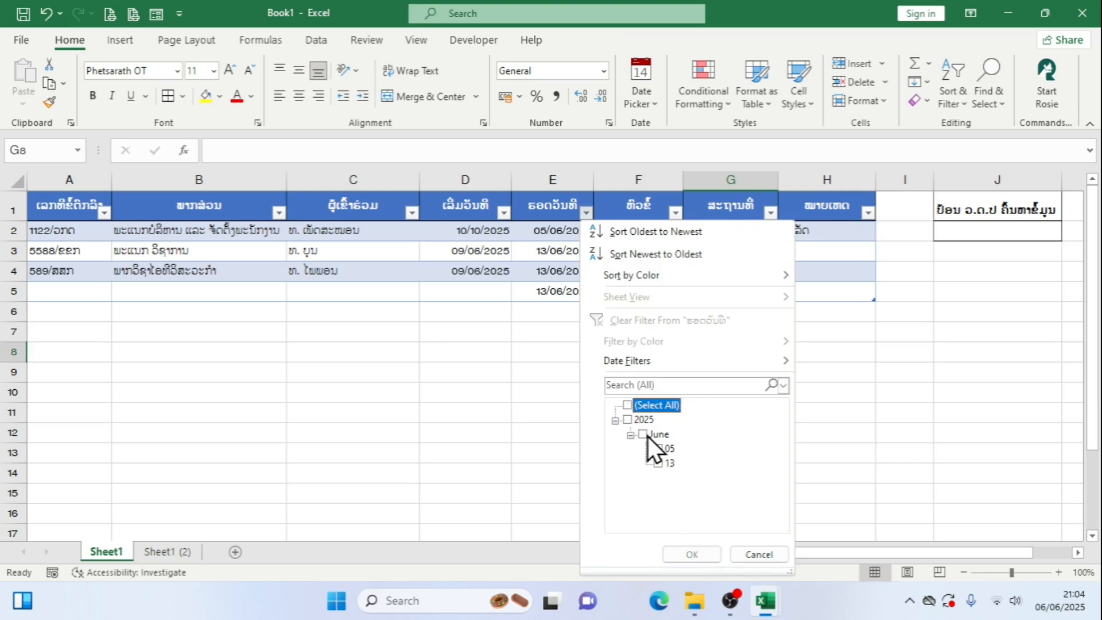
pyautogui.click(657, 463)
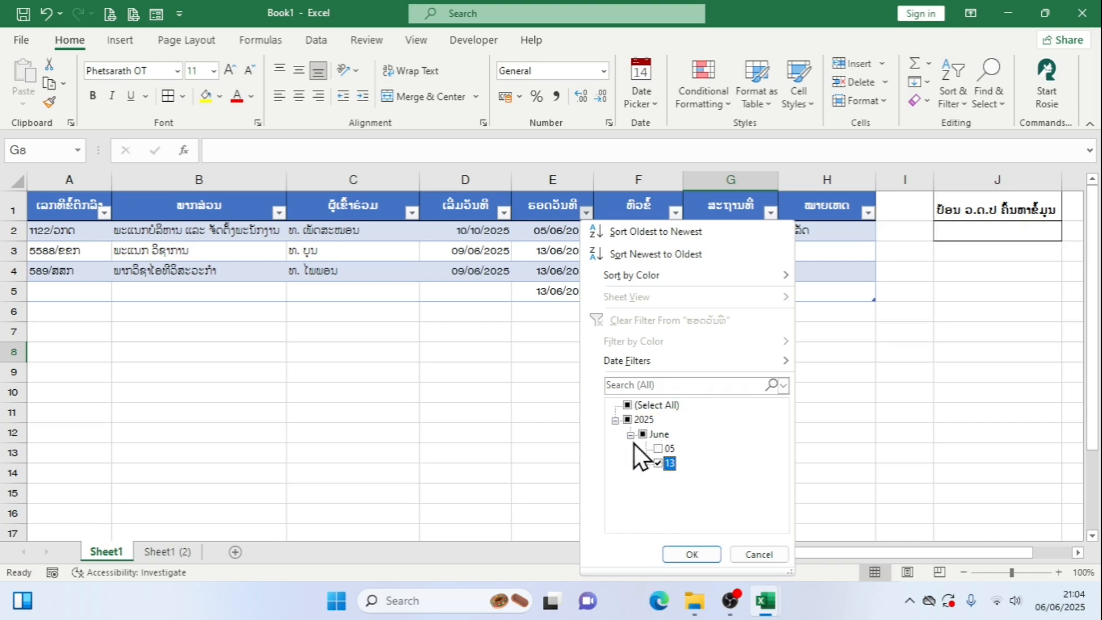
pyautogui.click(705, 555)
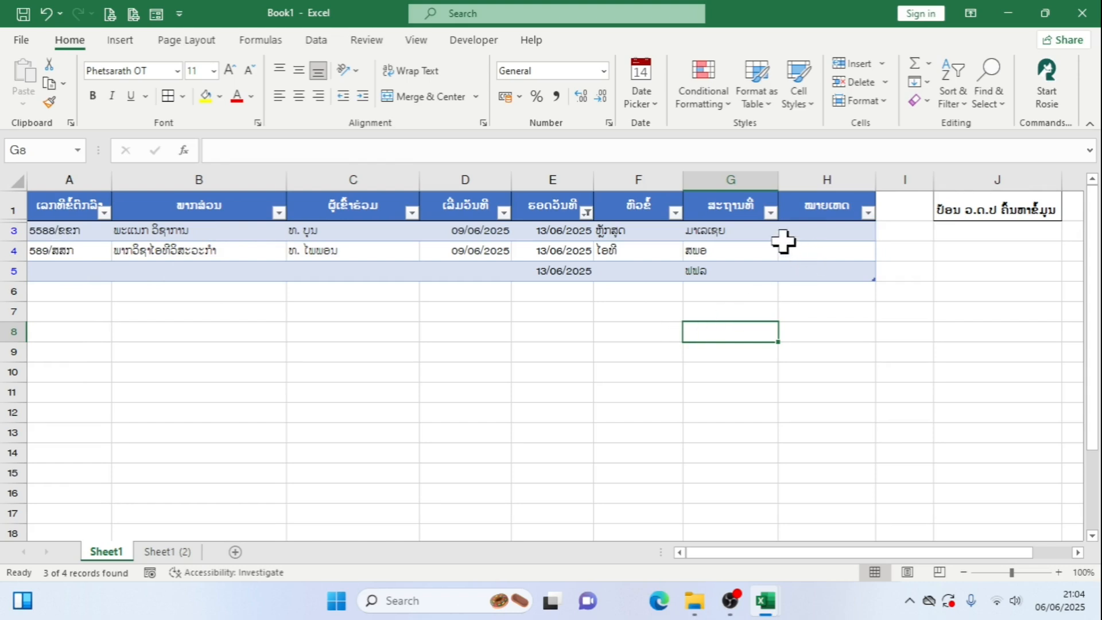
# Narrow the filtered records further by including only ສພອ in the location column G
pyautogui.click(770, 212)
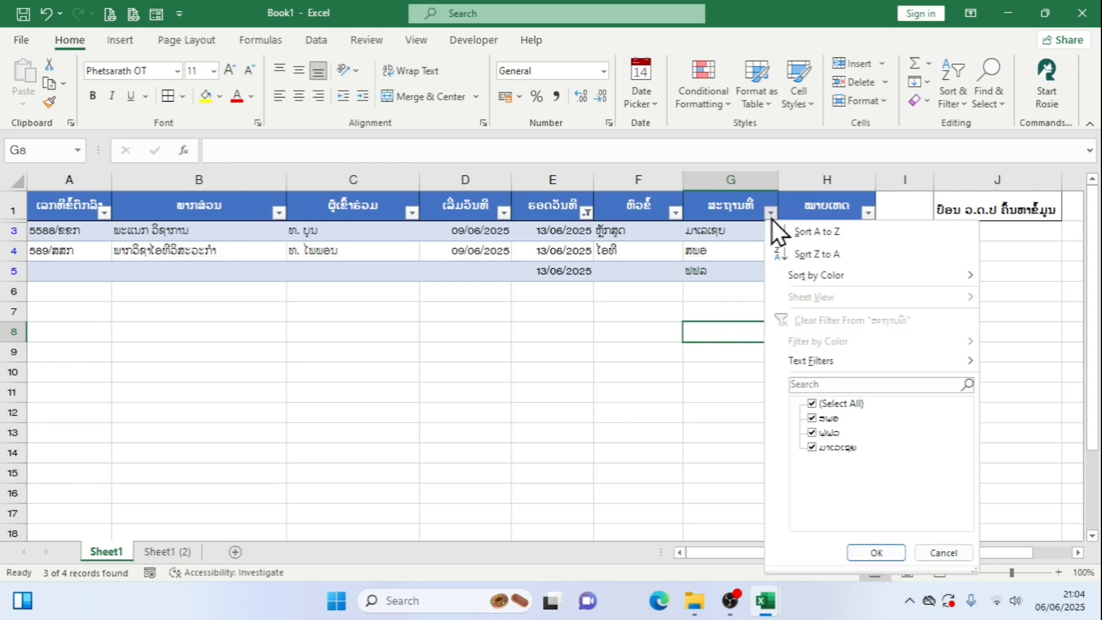
pyautogui.click(826, 404)
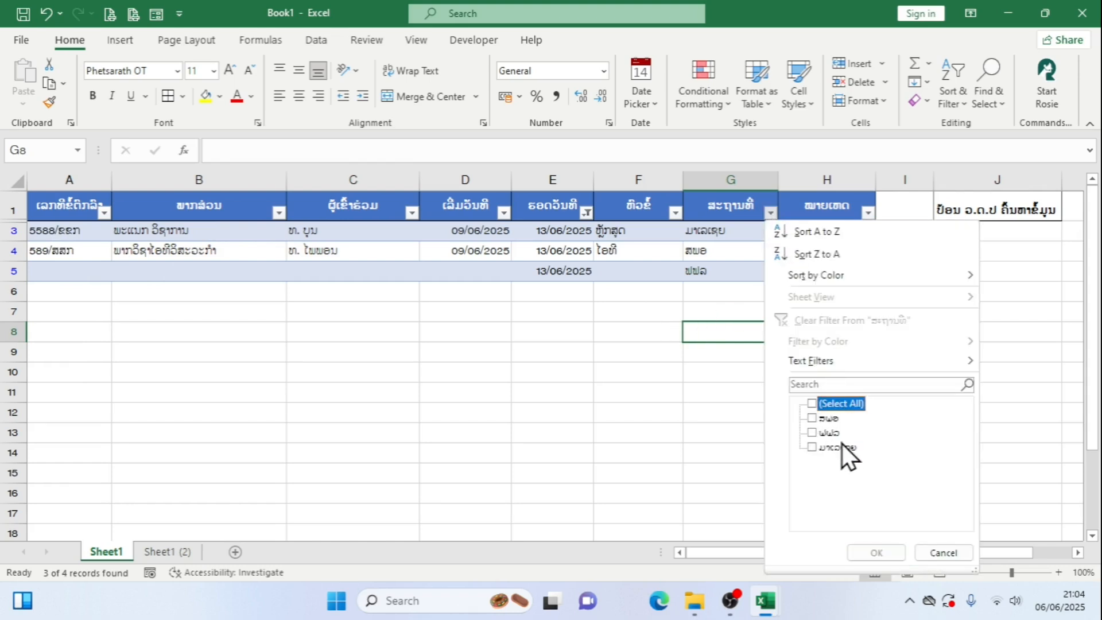
pyautogui.click(810, 419)
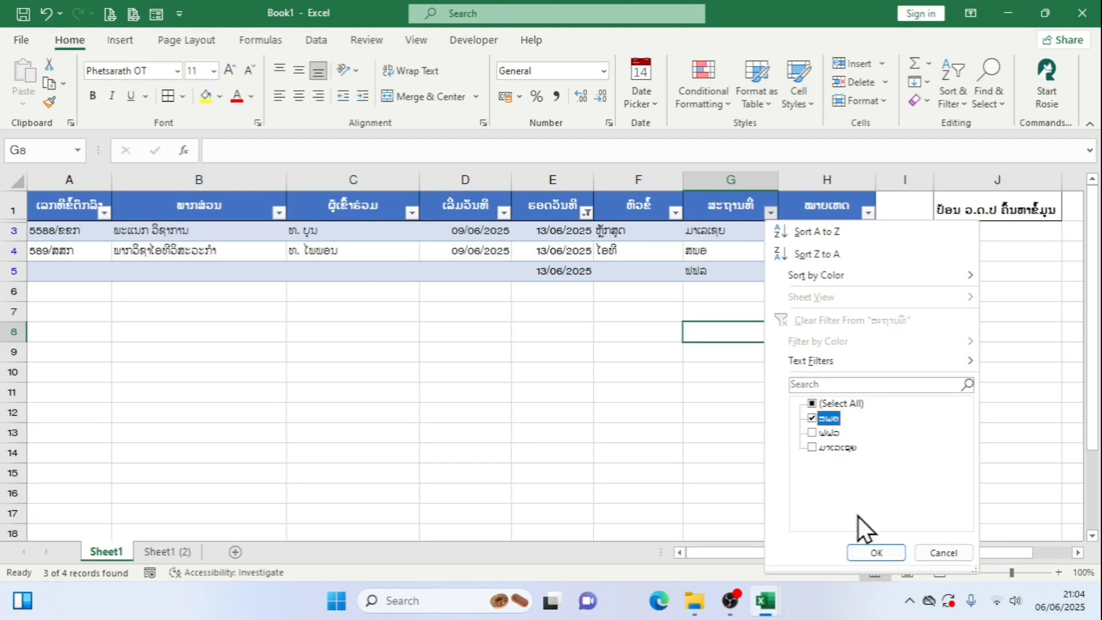
pyautogui.click(871, 553)
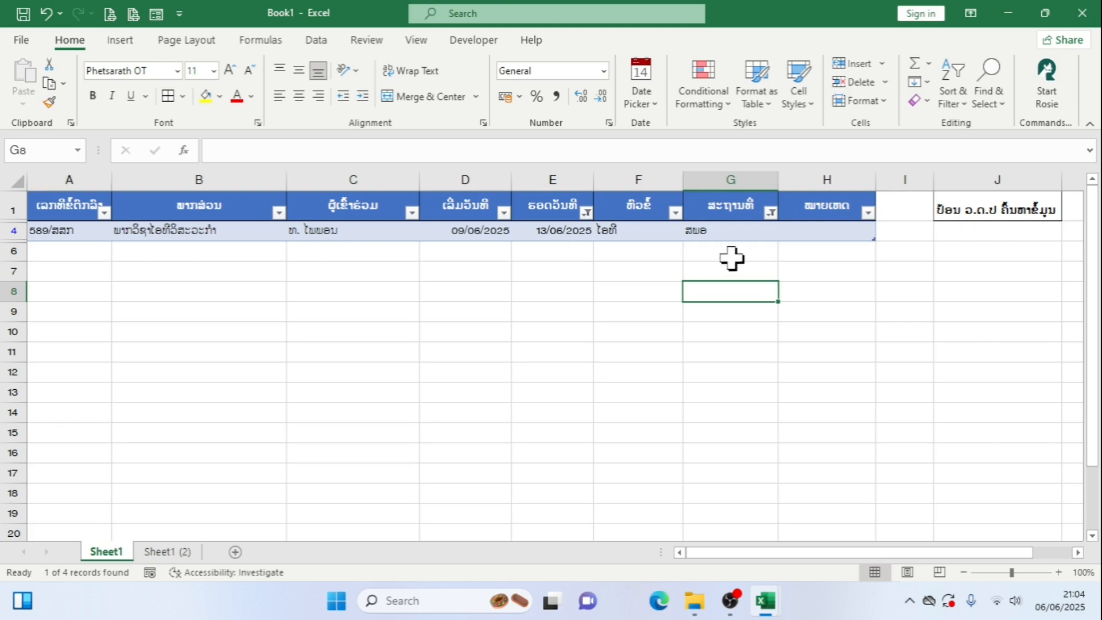
# Reset the filters on the end date column and the location column to include all values
pyautogui.click(586, 212)
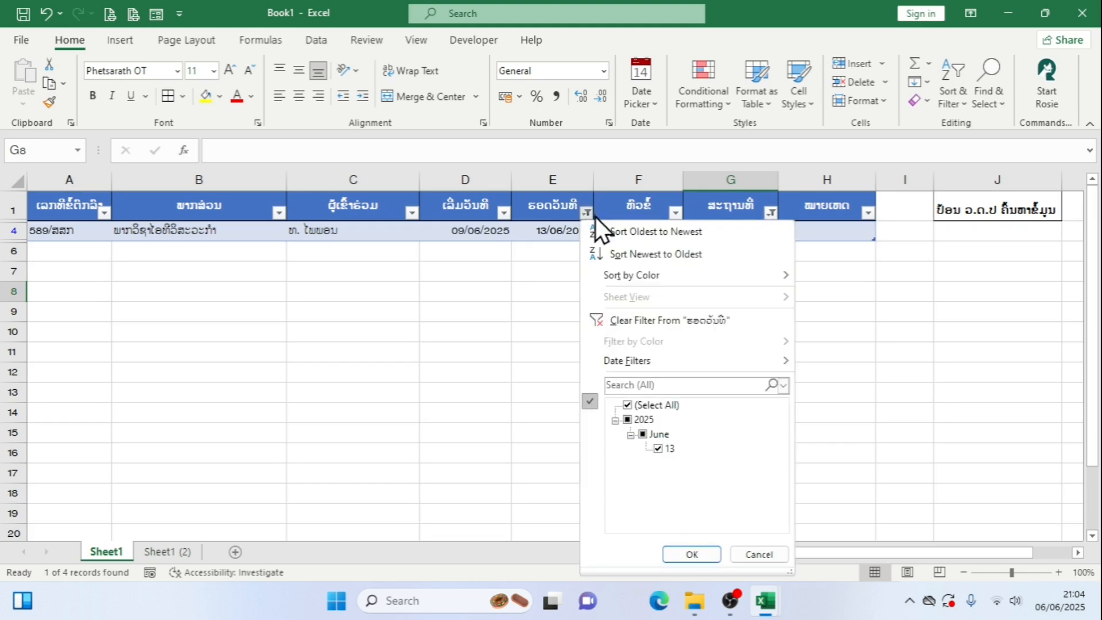
pyautogui.click(629, 409)
pyautogui.click(655, 407)
pyautogui.click(698, 554)
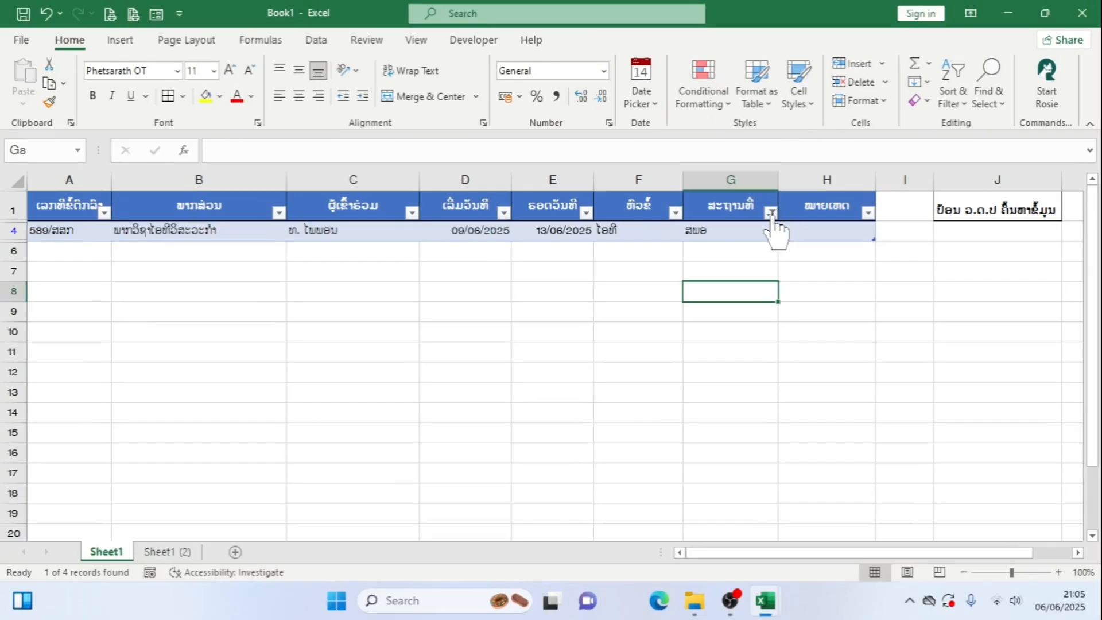
pyautogui.click(699, 188)
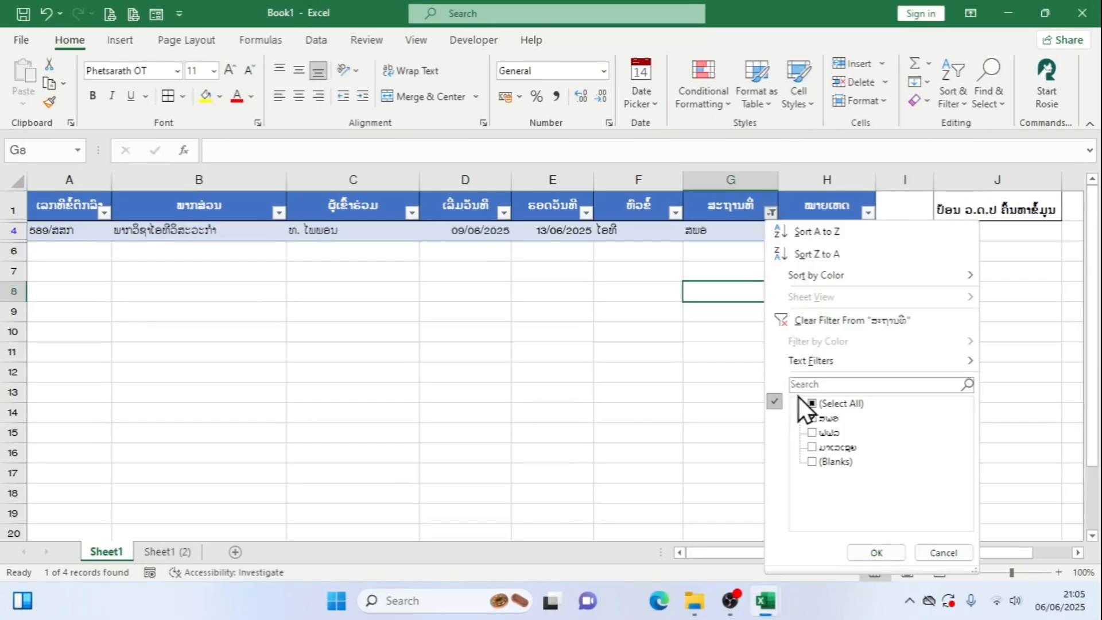
pyautogui.click(815, 404)
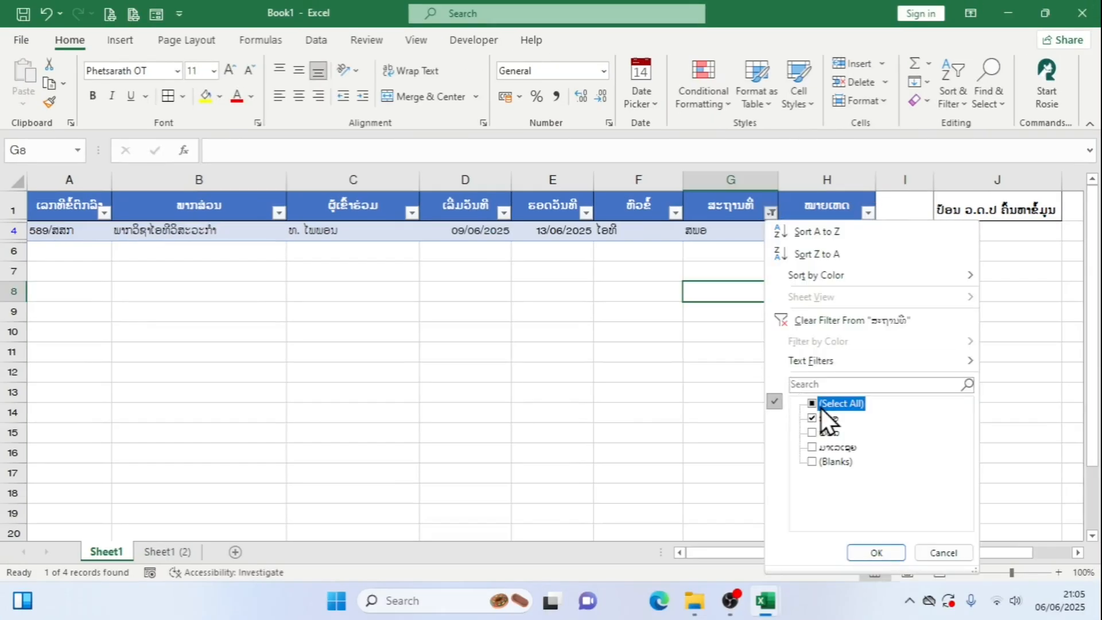
pyautogui.click(877, 552)
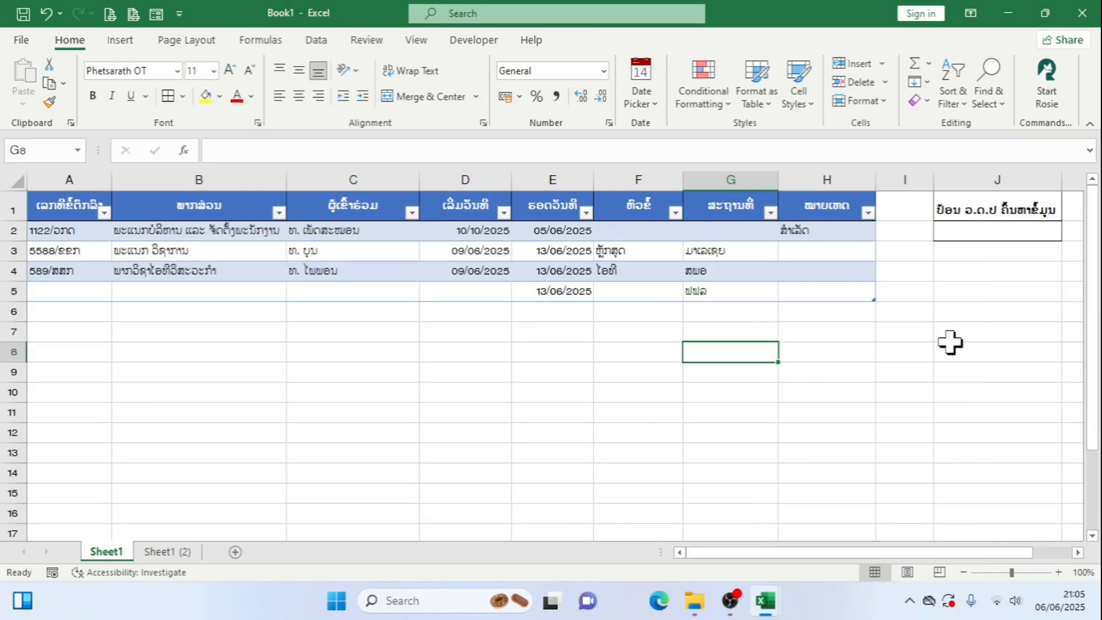